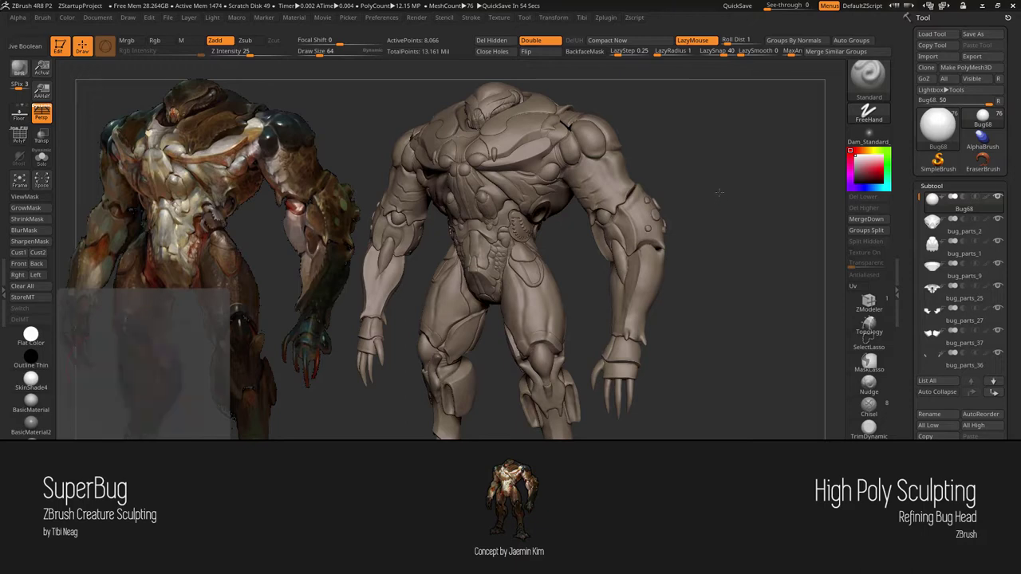
# Step: Select the head part bug_parts_2, solo it, and frame it close up
pyautogui.keyDown('alt'); pyautogui.click(515, 154); pyautogui.keyUp('alt')
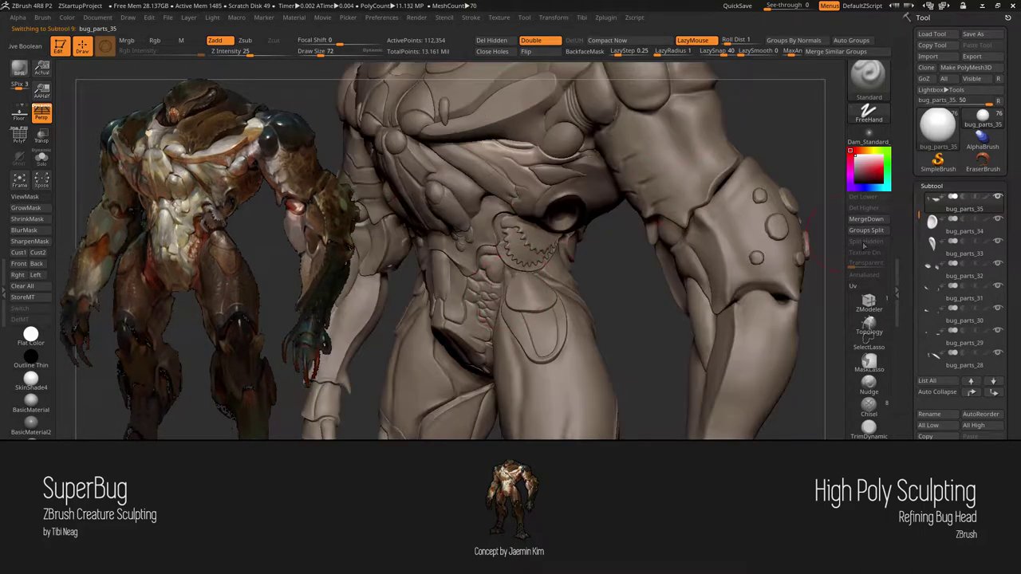
pyautogui.click(964, 209)
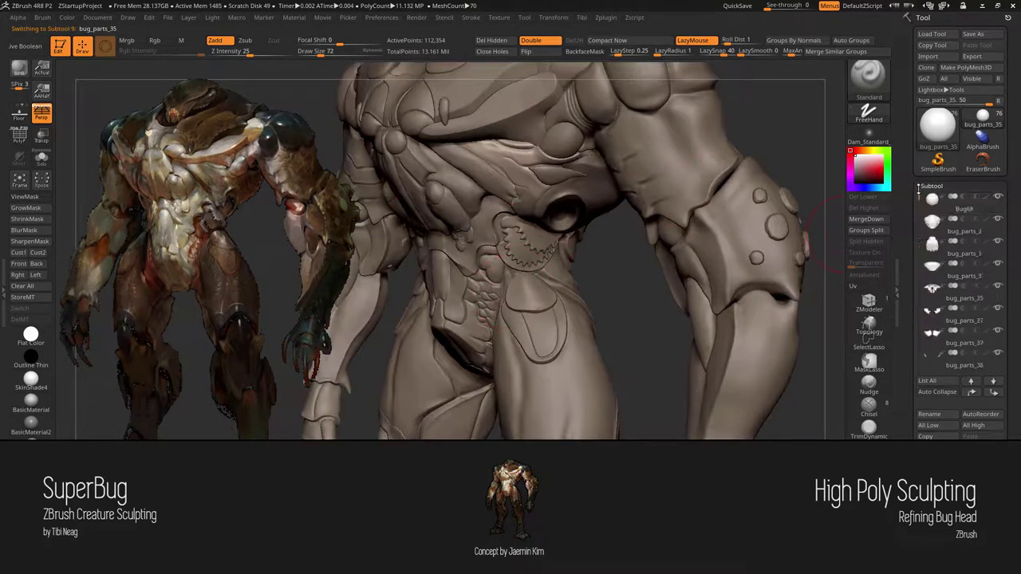
pyautogui.press('f')
pyautogui.click(42, 158)
pyautogui.press('f')
pyautogui.moveTo(582, 389)
pyautogui.mouseDown()
pyautogui.moveTo(555, 207)
pyautogui.moveTo(468, 209)
pyautogui.moveTo(479, 239)
pyautogui.mouseUp()
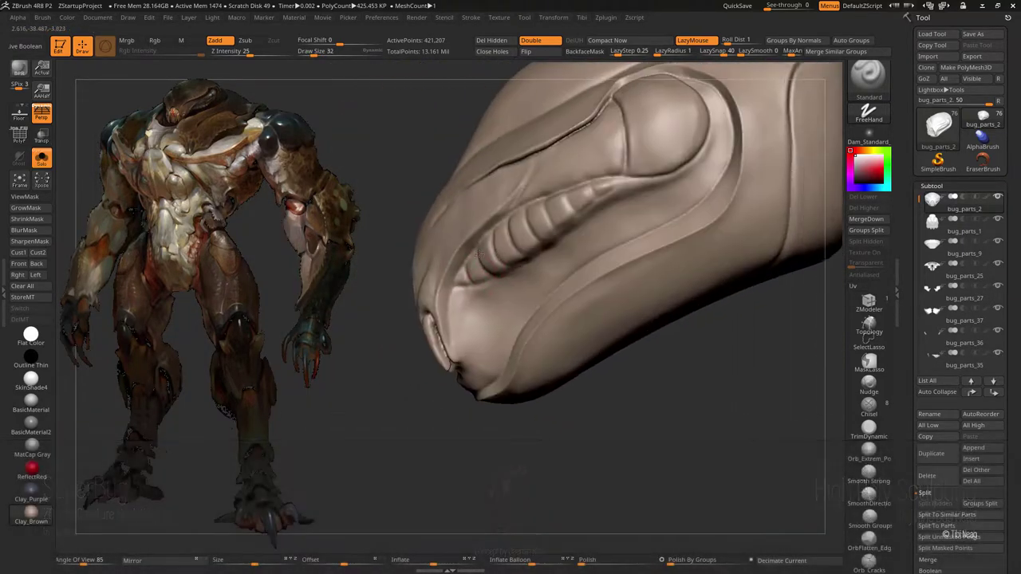
# Step: Solo the fanged nose plate piece, bug_parts_1, and turn it toward the view
pyautogui.click(42, 157)
pyautogui.keyDown('alt'); pyautogui.click(467, 273); pyautogui.keyUp('alt')
pyautogui.click(42, 157)
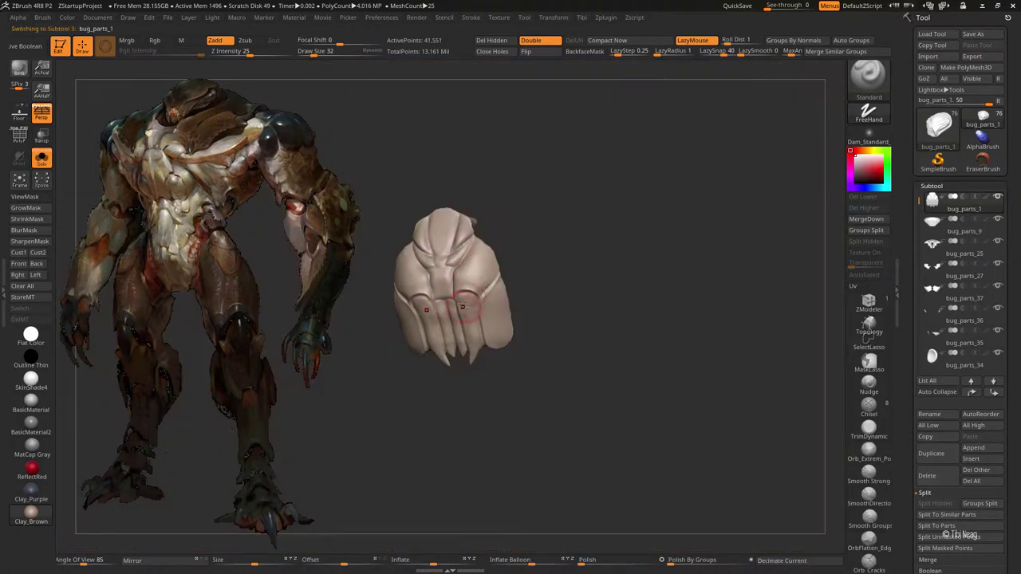
pyautogui.moveTo(467, 273); pyautogui.dragTo(501, 242)
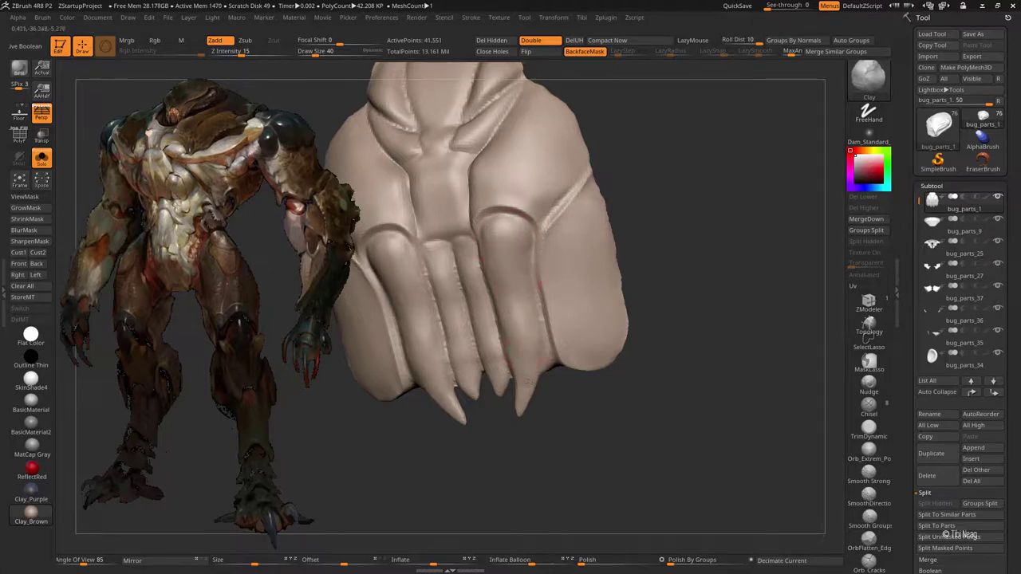
# Step: Carve a groove beside a fang with the DamStandard brush
pyautogui.press('b')
pyautogui.press('d')
pyautogui.press('s')
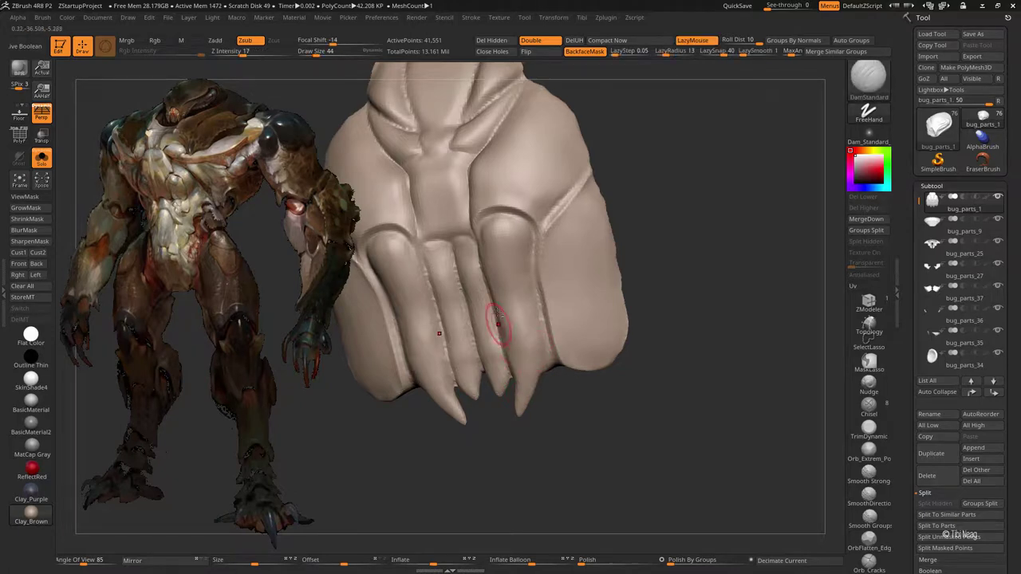
pyautogui.moveTo(527, 351)
pyautogui.mouseDown()
pyautogui.moveTo(555, 315)
pyautogui.moveTo(558, 329)
pyautogui.moveTo(534, 213)
pyautogui.mouseUp()
# Step: Switch to the Move brush, frame the nose plate, and show its polygroup wireframe
pyautogui.press('b')
pyautogui.press('m')
pyautogui.press('v')
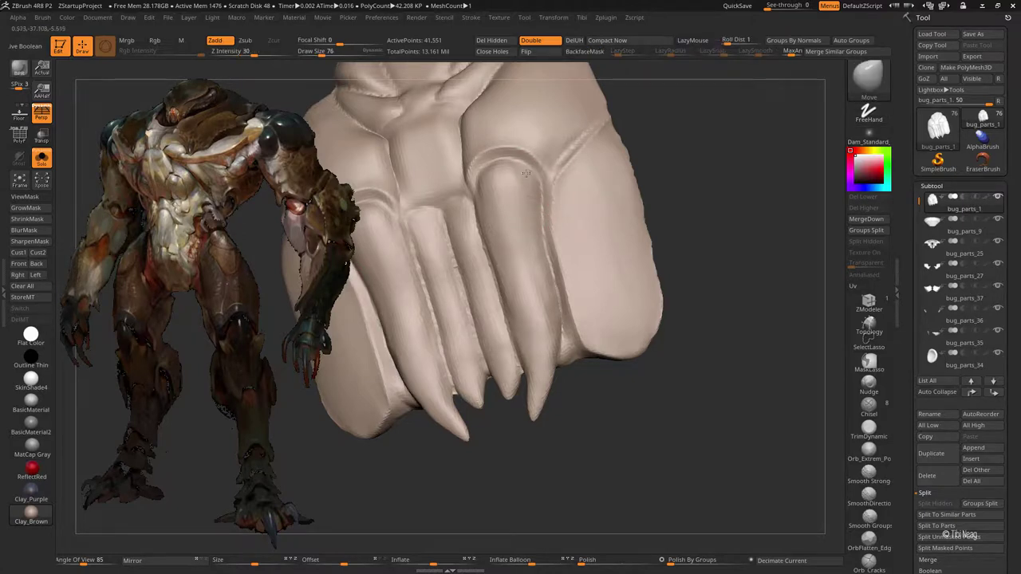
pyautogui.press('f')
pyautogui.hotkey('shift', 'f')
pyautogui.moveTo(702, 171)
pyautogui.mouseDown()
pyautogui.moveTo(675, 194)
pyautogui.moveTo(559, 237)
pyautogui.mouseUp()
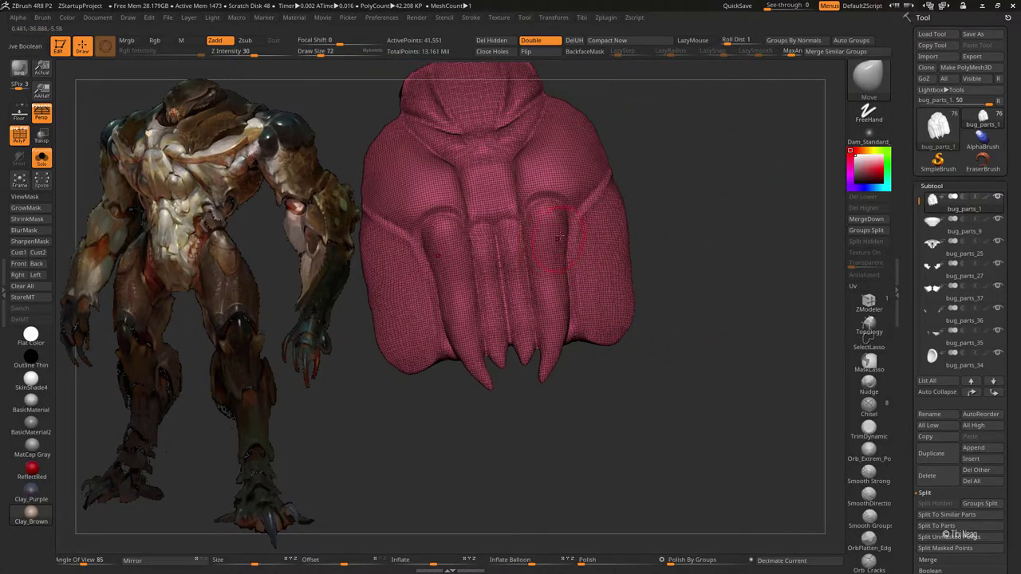
# Step: Mask the two outer fang grooves from the plate's top down to the fang tips
pyautogui.hotkey('shift', 'f')
pyautogui.keyDown('ctrl'); pyautogui.moveTo(532, 203); pyautogui.dragTo(528, 351); pyautogui.keyUp('ctrl')
pyautogui.keyDown('alt'); pyautogui.moveTo(718, 359); pyautogui.dragTo(718, 319); pyautogui.keyUp('alt')
pyautogui.keyDown('ctrl'); pyautogui.moveTo(534, 303); pyautogui.dragTo(540, 365); pyautogui.keyUp('ctrl')
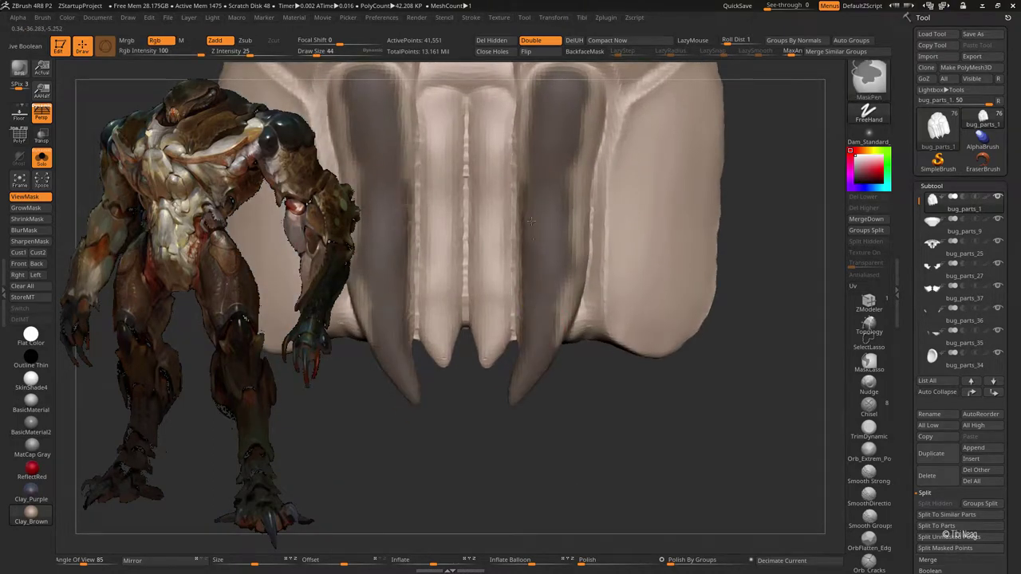
pyautogui.keyDown('alt'); pyautogui.moveTo(531, 222); pyautogui.dragTo(526, 208); pyautogui.keyUp('alt')
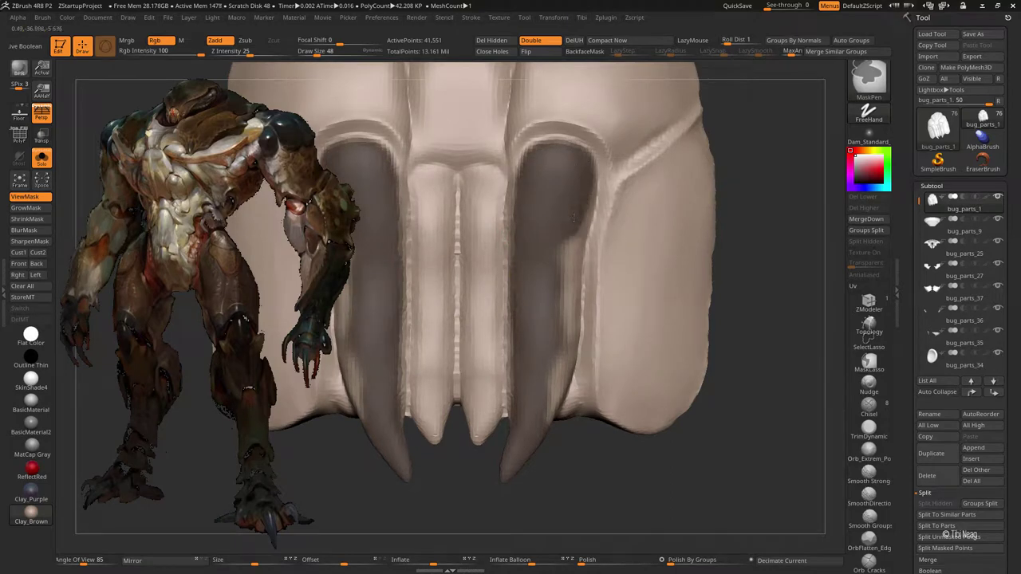
pyautogui.keyDown('ctrl'); pyautogui.moveTo(568, 257); pyautogui.dragTo(550, 429); pyautogui.keyUp('ctrl')
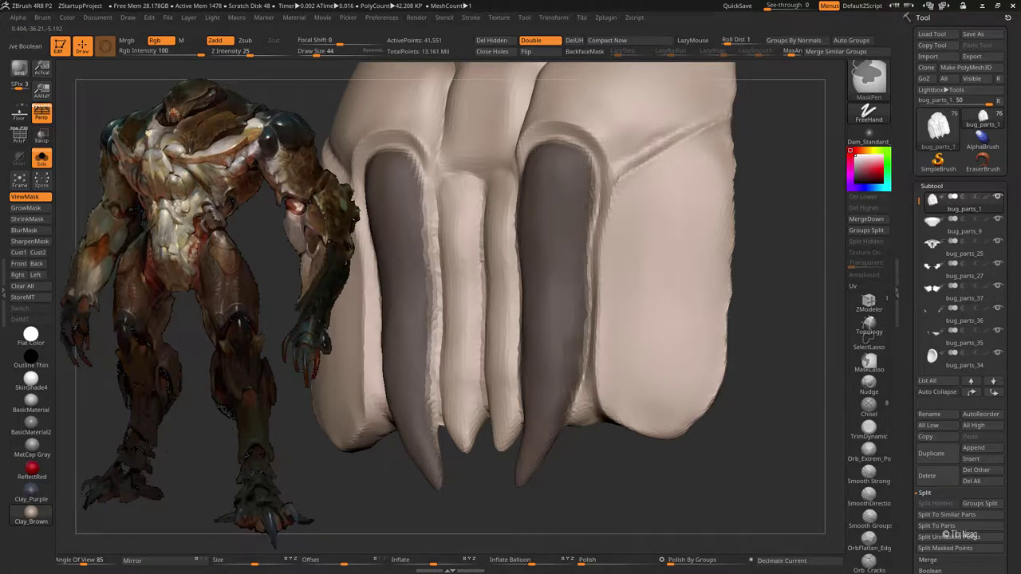
# Step: Fill in the mask along the right fang groove
pyautogui.moveTo(582, 166); pyautogui.dragTo(527, 184)
pyautogui.press('b')
pyautogui.press('m')
pyautogui.press('v')
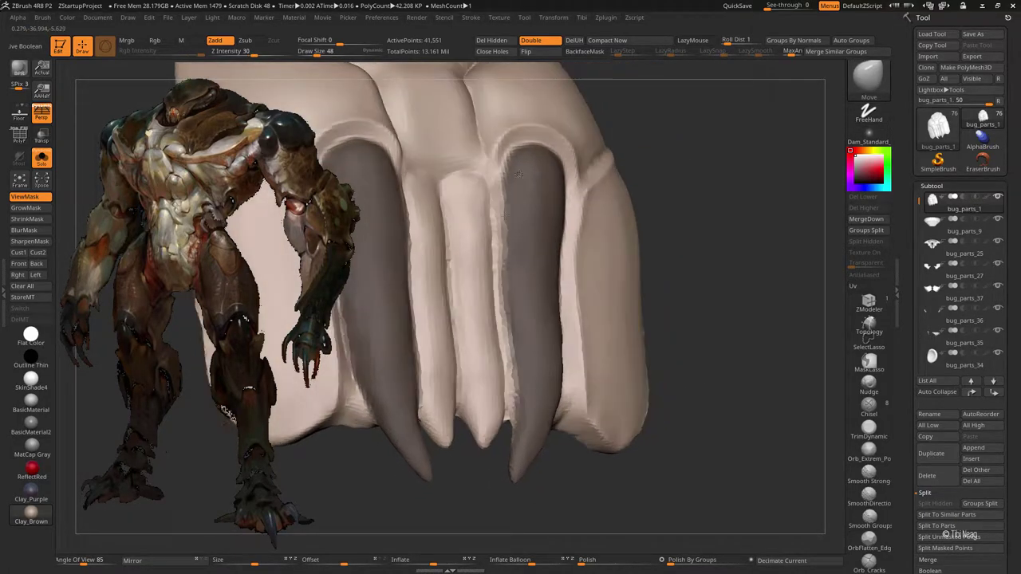
pyautogui.press('ctrl')
pyautogui.keyDown('ctrl'); pyautogui.moveTo(507, 206); pyautogui.dragTo(513, 323); pyautogui.keyUp('ctrl')
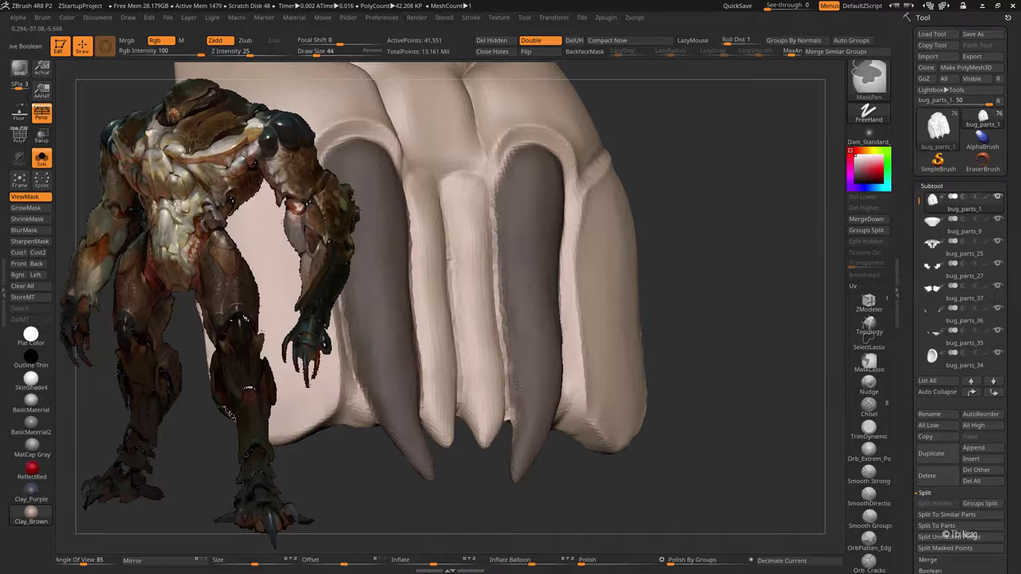
# Step: Check the mask from several angles and give the masked fangs their own polygroup
pyautogui.moveTo(515, 168); pyautogui.dragTo(562, 214)
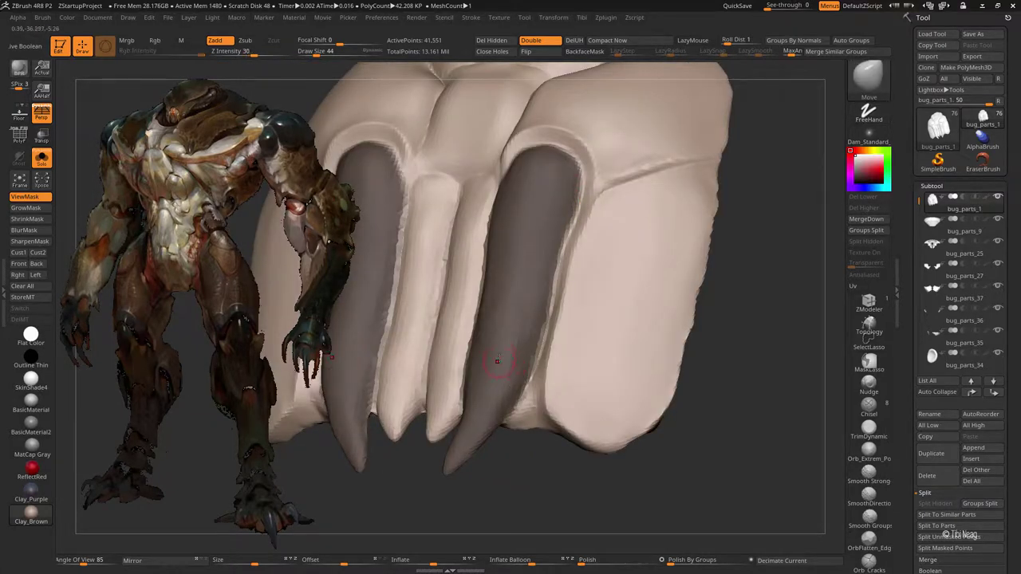
pyautogui.moveTo(512, 398); pyautogui.dragTo(498, 285)
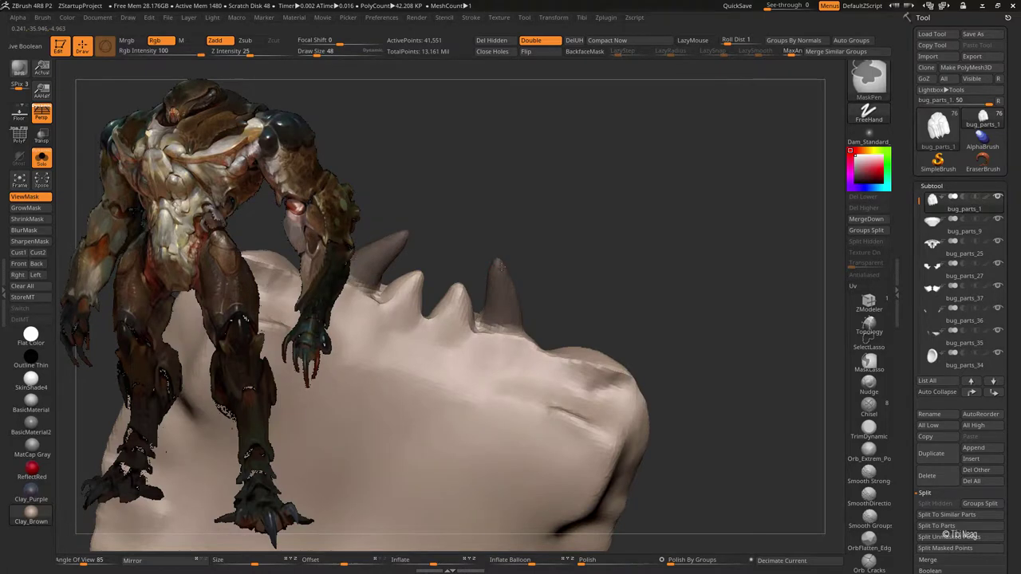
pyautogui.keyDown('shift'); pyautogui.moveTo(647, 168); pyautogui.dragTo(639, 215); pyautogui.keyUp('shift')
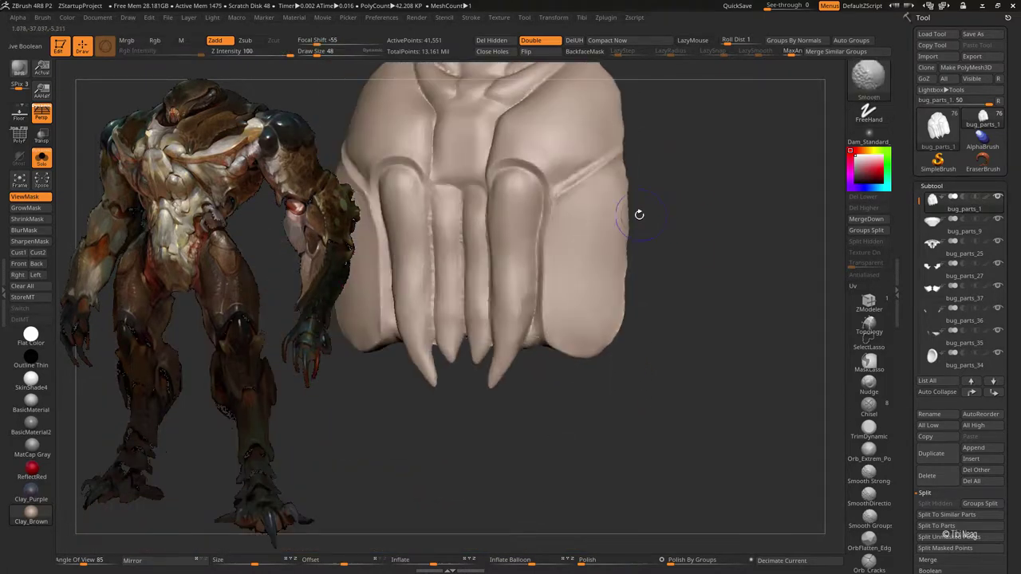
pyautogui.hotkey('shift', 'f')
# Step: Hide everything but the two fangs, then unhide the rest of the nose plate
pyautogui.keyDown('ctrl'); pyautogui.keyDown('alt'); pyautogui.keyDown('shift'); pyautogui.click(626, 265); pyautogui.keyUp('shift'); pyautogui.keyUp('alt'); pyautogui.keyUp('ctrl')
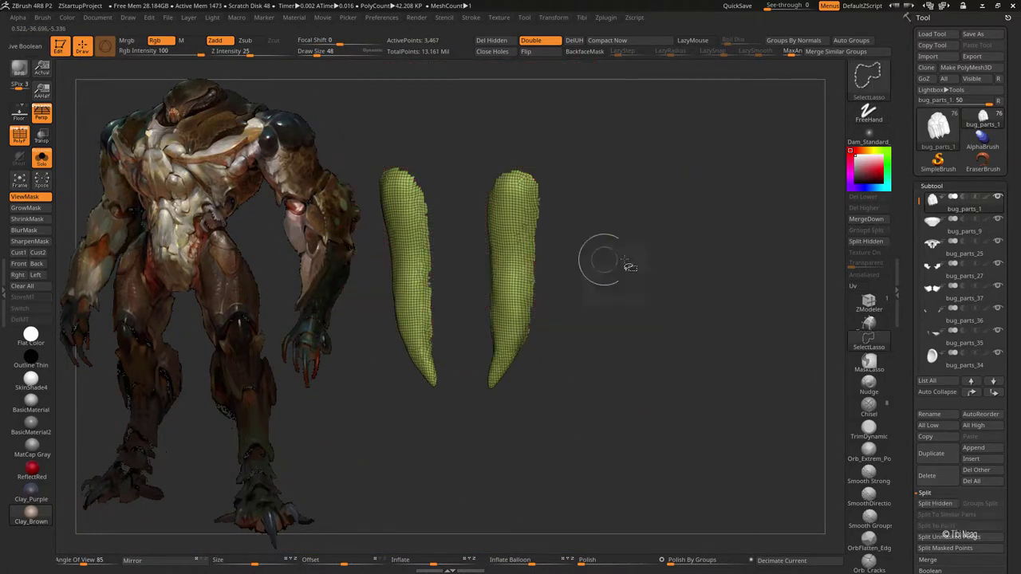
pyautogui.hotkey('shift', 'f')
pyautogui.press('b')
pyautogui.press('m')
pyautogui.press('v')
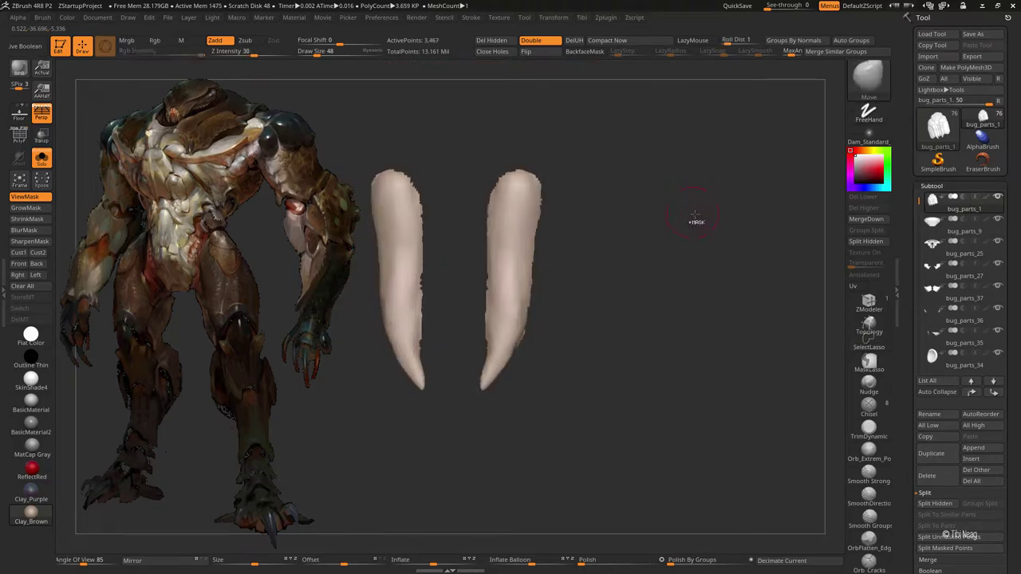
pyautogui.keyDown('ctrl'); pyautogui.keyDown('shift'); pyautogui.click(695, 217); pyautogui.keyUp('shift'); pyautogui.keyUp('ctrl')
# Step: Mask the outer side panels beside the fangs, checking them in side profile
pyautogui.keyDown('ctrl'); pyautogui.moveTo(581, 247); pyautogui.dragTo(568, 239); pyautogui.keyUp('ctrl')
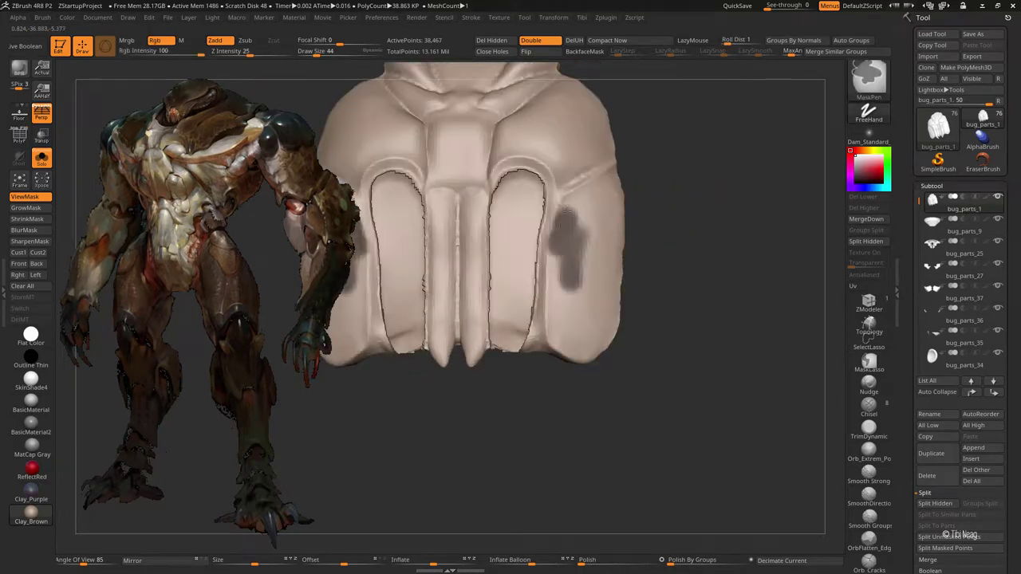
pyautogui.keyDown('ctrl'); pyautogui.moveTo(554, 203); pyautogui.dragTo(535, 343); pyautogui.keyUp('ctrl')
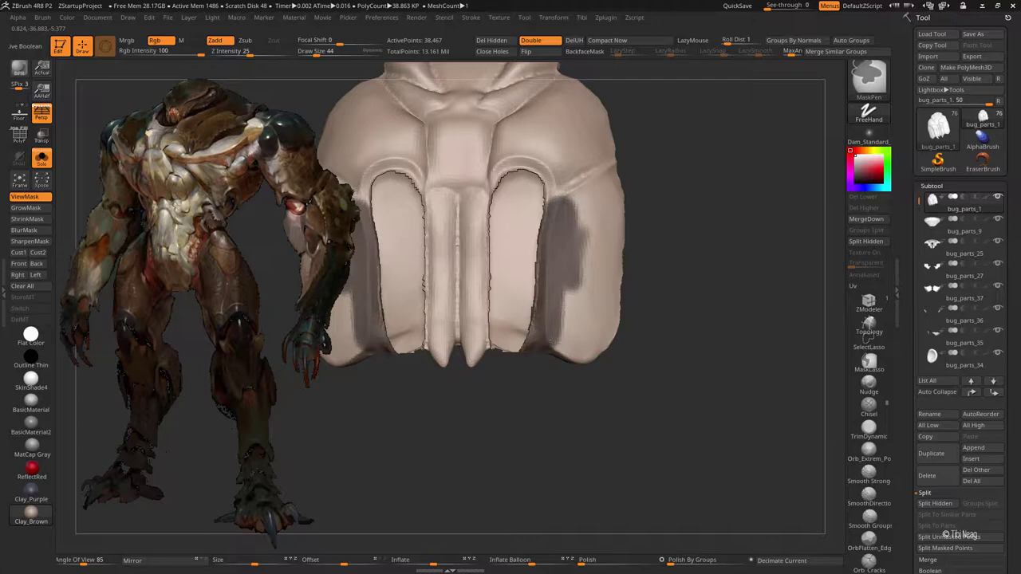
pyautogui.keyDown('ctrl'); pyautogui.moveTo(562, 307); pyautogui.dragTo(608, 184); pyautogui.keyUp('ctrl')
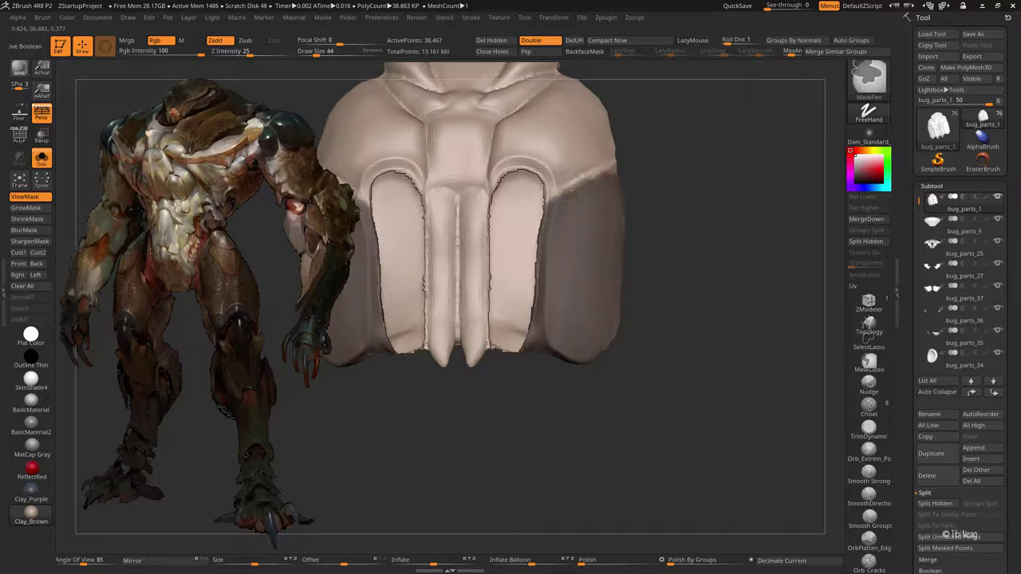
pyautogui.moveTo(606, 259)
pyautogui.mouseDown()
pyautogui.moveTo(587, 253)
pyautogui.moveTo(594, 381)
pyautogui.moveTo(630, 310)
pyautogui.mouseUp()
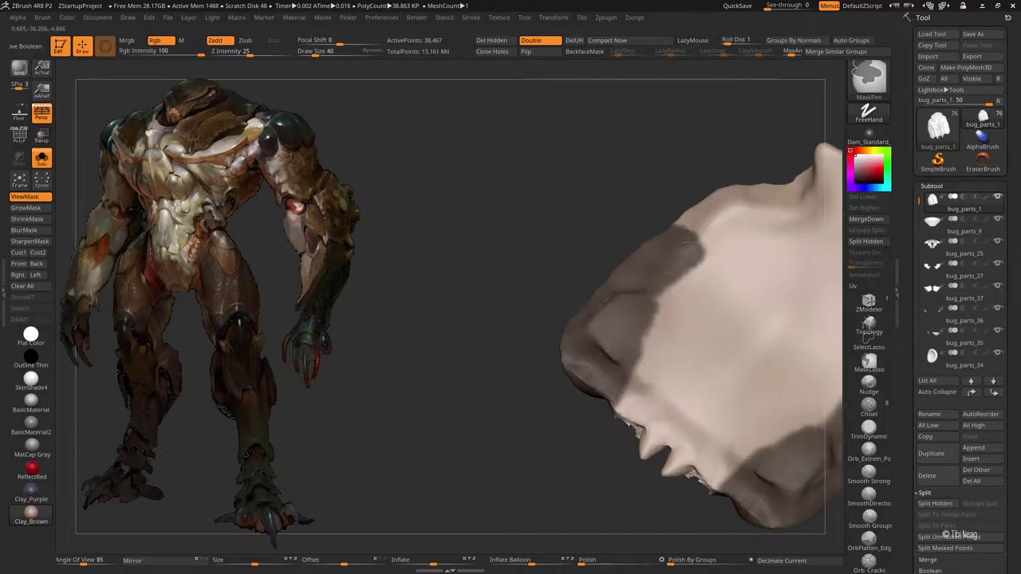
pyautogui.moveTo(688, 242); pyautogui.dragTo(649, 236)
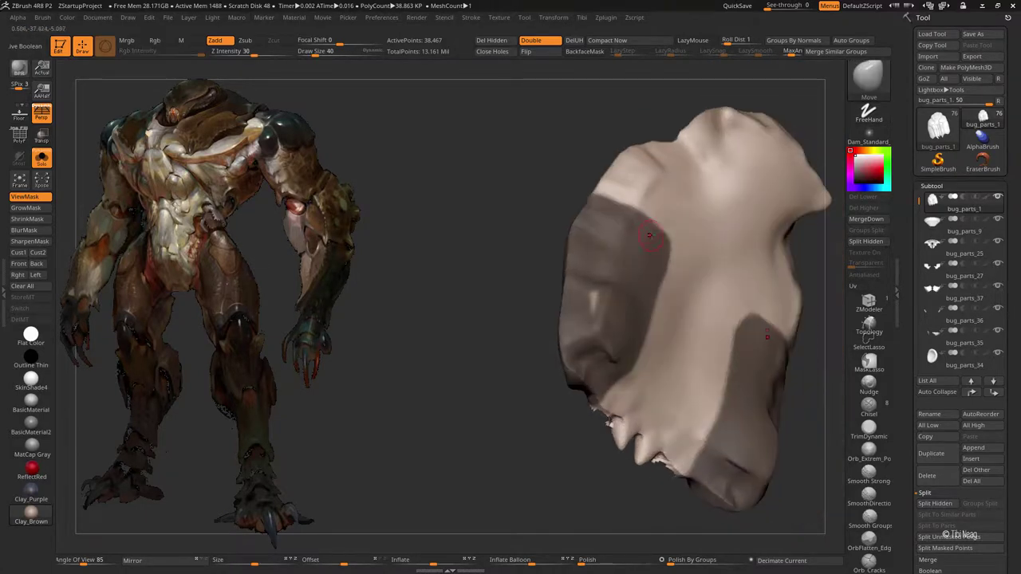
pyautogui.keyDown('ctrl'); pyautogui.moveTo(524, 326); pyautogui.dragTo(479, 335); pyautogui.keyUp('ctrl')
pyautogui.moveTo(479, 335)
pyautogui.mouseDown()
pyautogui.moveTo(511, 240)
pyautogui.moveTo(570, 273)
pyautogui.moveTo(677, 253)
pyautogui.moveTo(686, 270)
pyautogui.moveTo(702, 249)
pyautogui.moveTo(688, 223)
pyautogui.mouseUp()
# Step: Split the yellow side panels and the green fangs off into their own subtools
pyautogui.hotkey('shift', 'f')
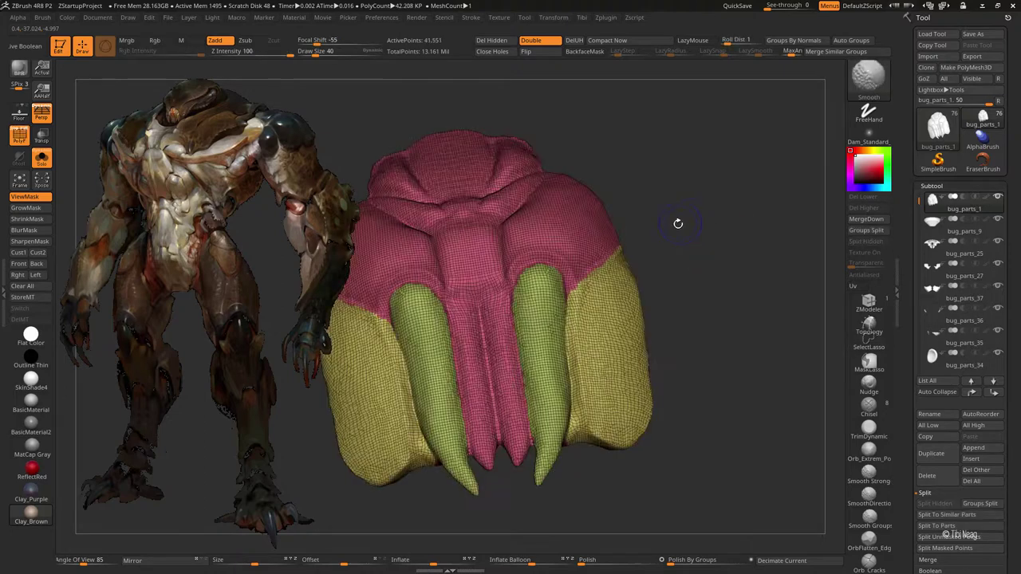
pyautogui.keyDown('ctrl'); pyautogui.keyDown('shift'); pyautogui.click(626, 292); pyautogui.keyUp('shift'); pyautogui.keyUp('ctrl')
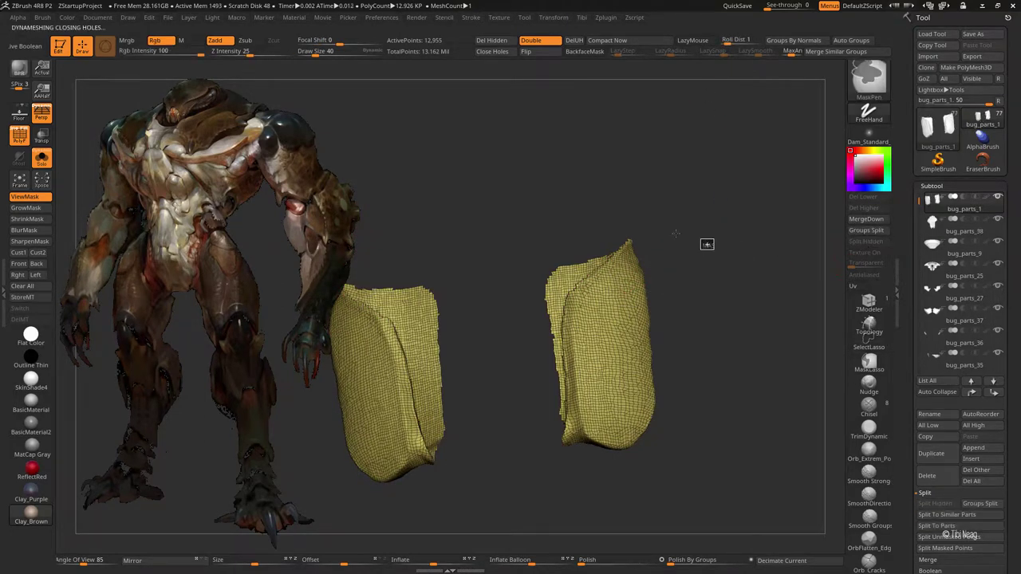
pyautogui.press('Down')
pyautogui.keyDown('ctrl'); pyautogui.keyDown('shift'); pyautogui.click(535, 314); pyautogui.keyUp('shift'); pyautogui.keyUp('ctrl')
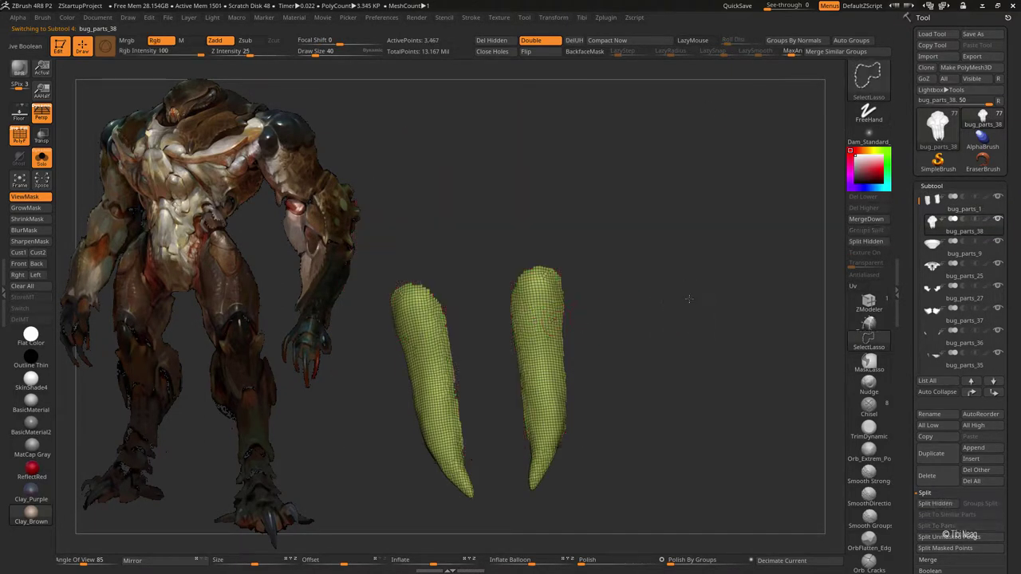
pyautogui.keyDown('ctrl'); pyautogui.keyDown('shift'); pyautogui.click(688, 298); pyautogui.keyUp('shift'); pyautogui.keyUp('ctrl')
pyautogui.moveTo(688, 298); pyautogui.dragTo(559, 351)
pyautogui.keyDown('ctrl'); pyautogui.keyDown('shift'); pyautogui.click(547, 353); pyautogui.keyUp('shift'); pyautogui.keyUp('ctrl')
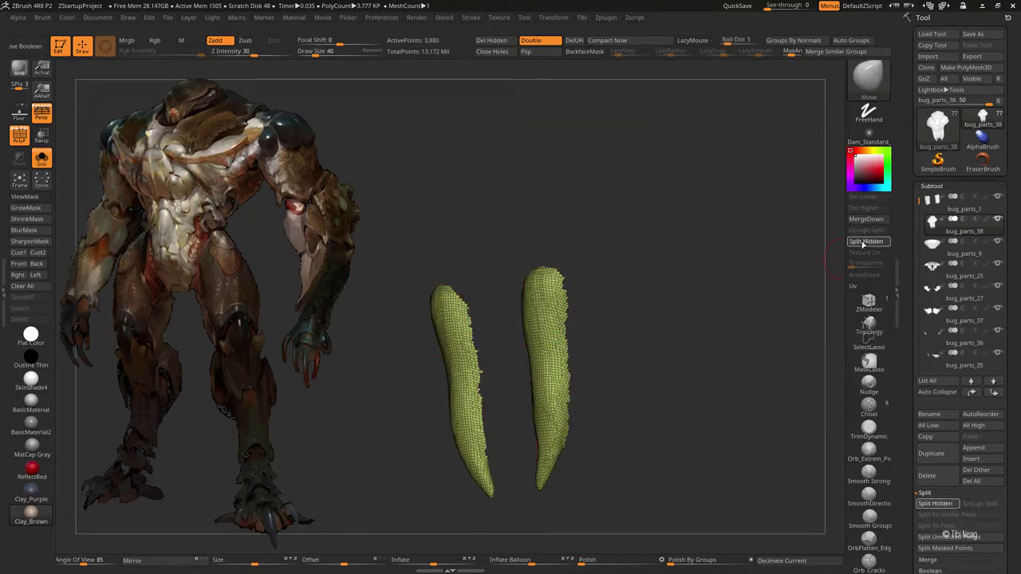
pyautogui.click(865, 241)
# Step: Rotate the two fangs diagonally into position with Transpose, then clear the mask
pyautogui.press('w')
pyautogui.click(105, 45)
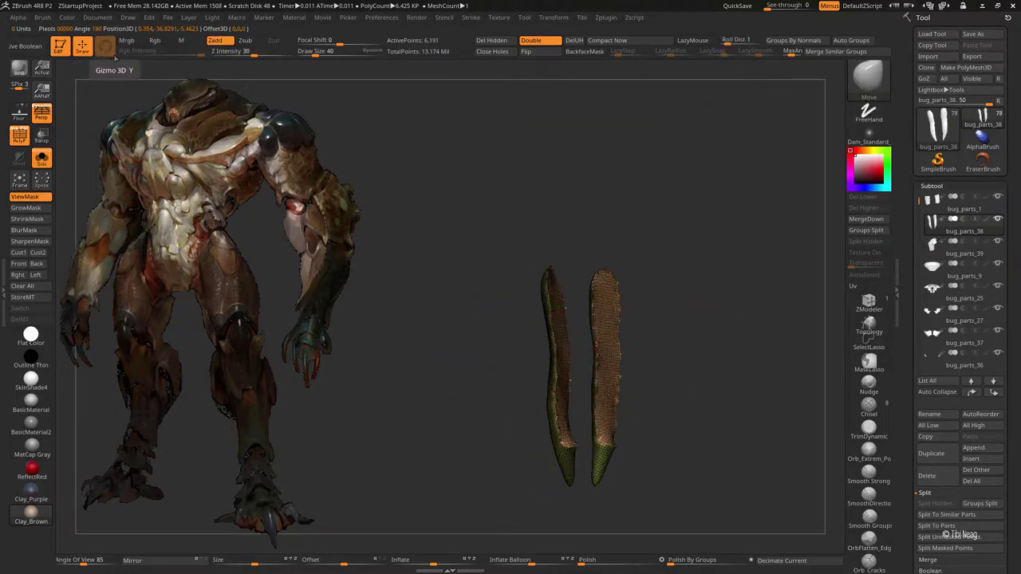
pyautogui.hotkey('shift', 'f')
pyautogui.moveTo(481, 187)
pyautogui.mouseDown()
pyautogui.moveTo(547, 319)
pyautogui.moveTo(85, 226)
pyautogui.moveTo(438, 216)
pyautogui.moveTo(32, 226)
pyautogui.mouseUp()
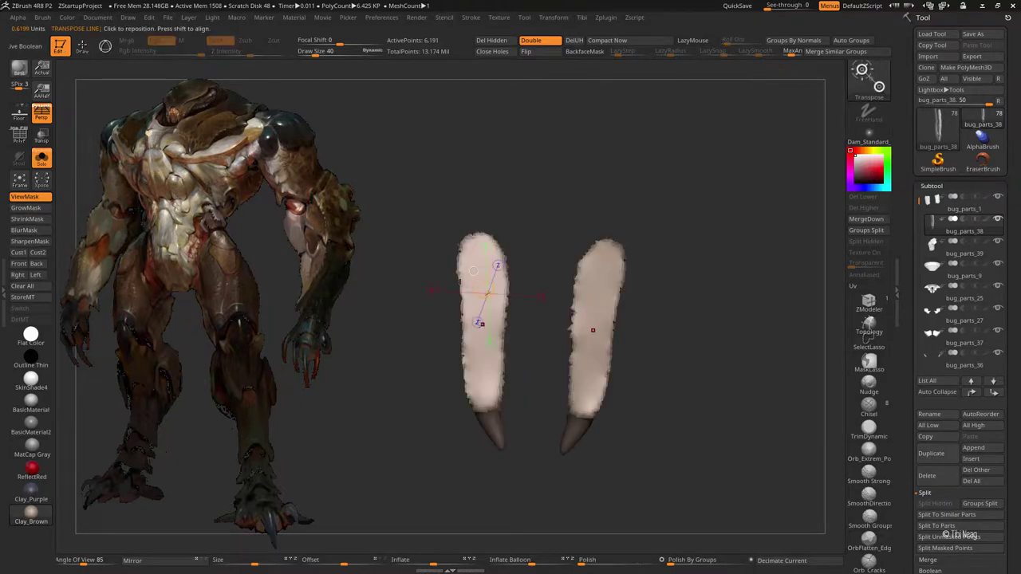
pyautogui.moveTo(478, 321)
pyautogui.mouseDown()
pyautogui.moveTo(593, 322)
pyautogui.moveTo(595, 253)
pyautogui.mouseUp()
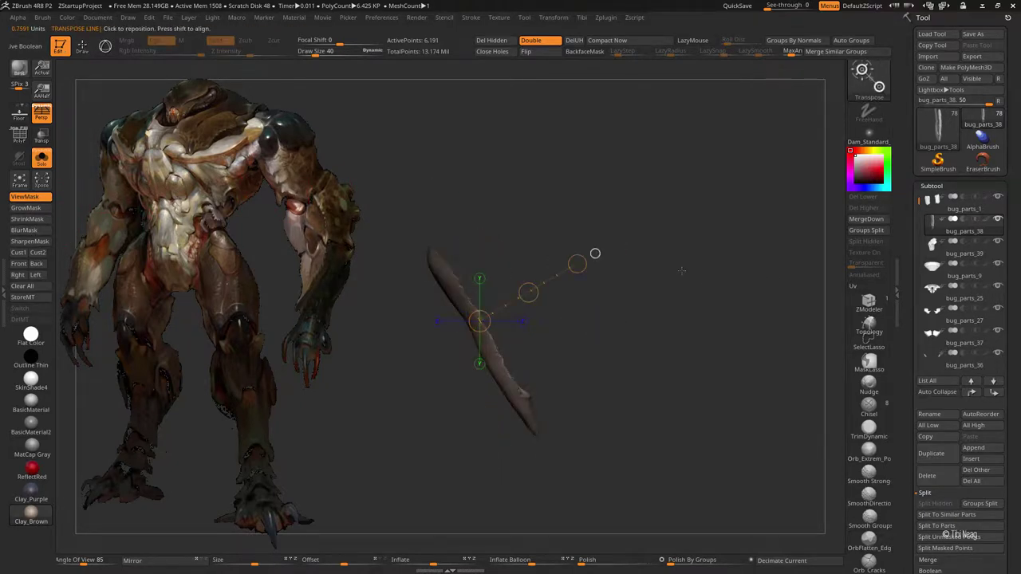
pyautogui.press('q')
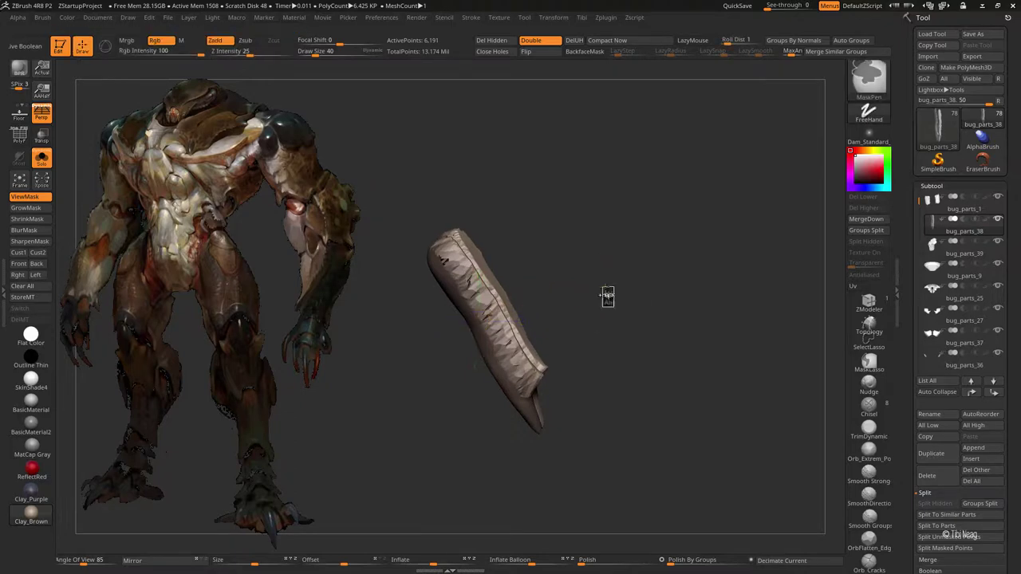
pyautogui.keyDown('ctrl'); pyautogui.keyDown('shift'); pyautogui.click(630, 389); pyautogui.keyUp('shift'); pyautogui.keyUp('ctrl')
pyautogui.hotkey('ctrl', 'z')
# Step: Select bug_parts_1 and show its two plates on their own
pyautogui.hotkey('shift', 'alt', 's')
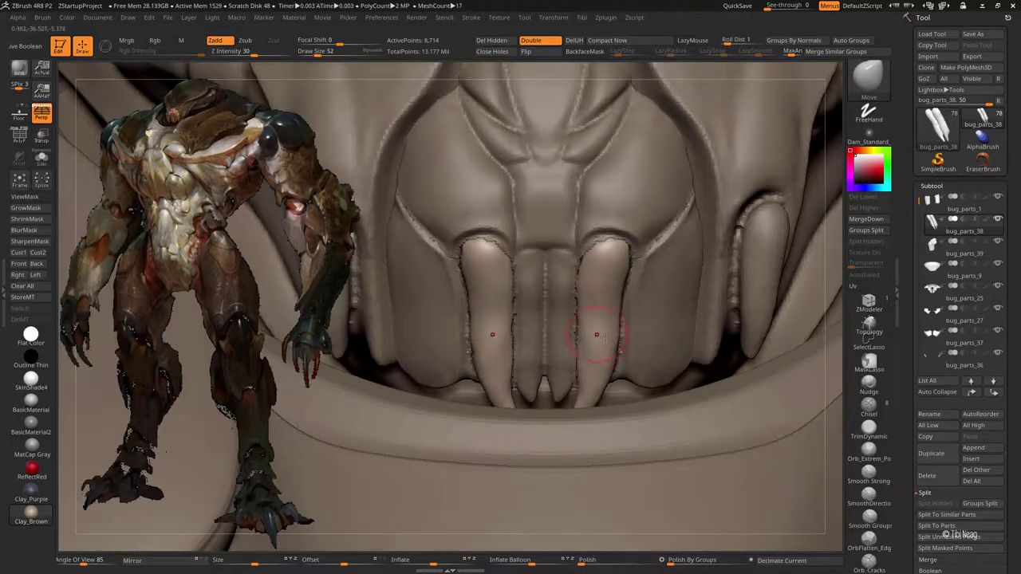
pyautogui.keyDown('alt'); pyautogui.click(638, 289); pyautogui.keyUp('alt')
pyautogui.hotkey('shift', 'alt', 's')
pyautogui.moveTo(639, 289)
pyautogui.mouseDown()
pyautogui.moveTo(718, 305)
pyautogui.moveTo(545, 357)
pyautogui.mouseUp()
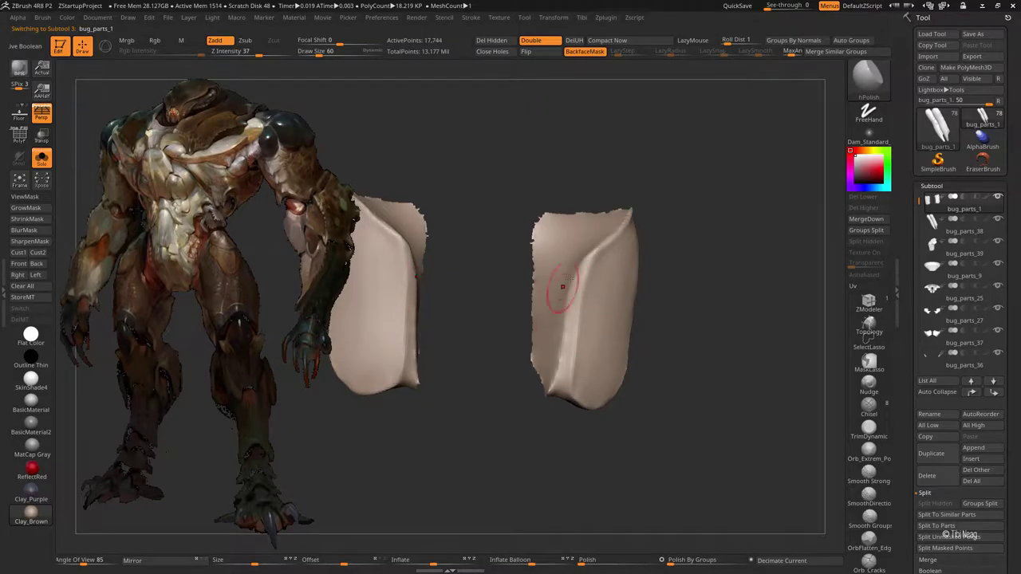
pyautogui.moveTo(511, 447); pyautogui.dragTo(547, 364)
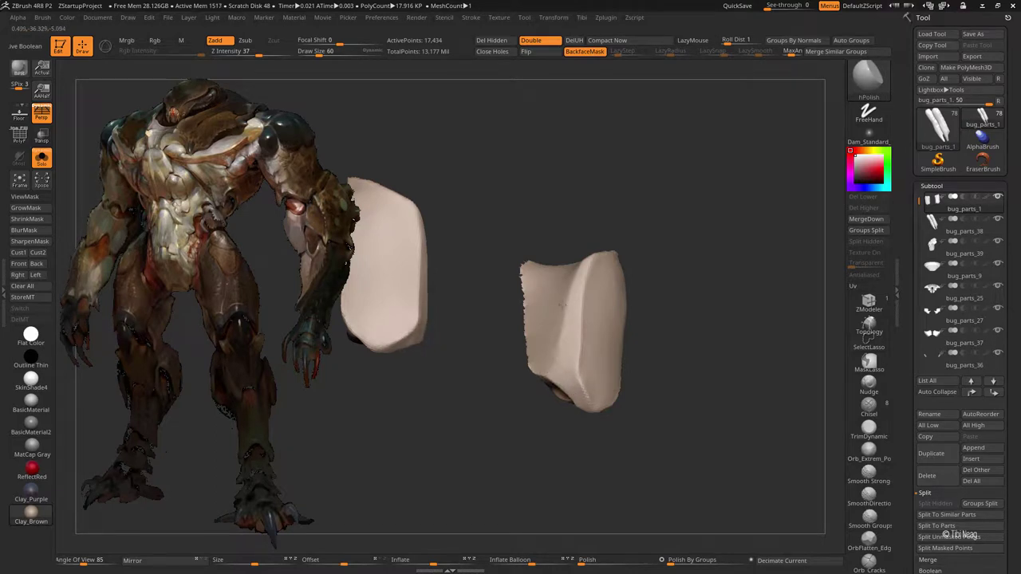
pyautogui.moveTo(595, 413); pyautogui.dragTo(659, 292)
# Step: Build clay bumps on the plate top with Clay Buildup, then smooth them out
pyautogui.press('b')
pyautogui.press('c')
pyautogui.press('l')
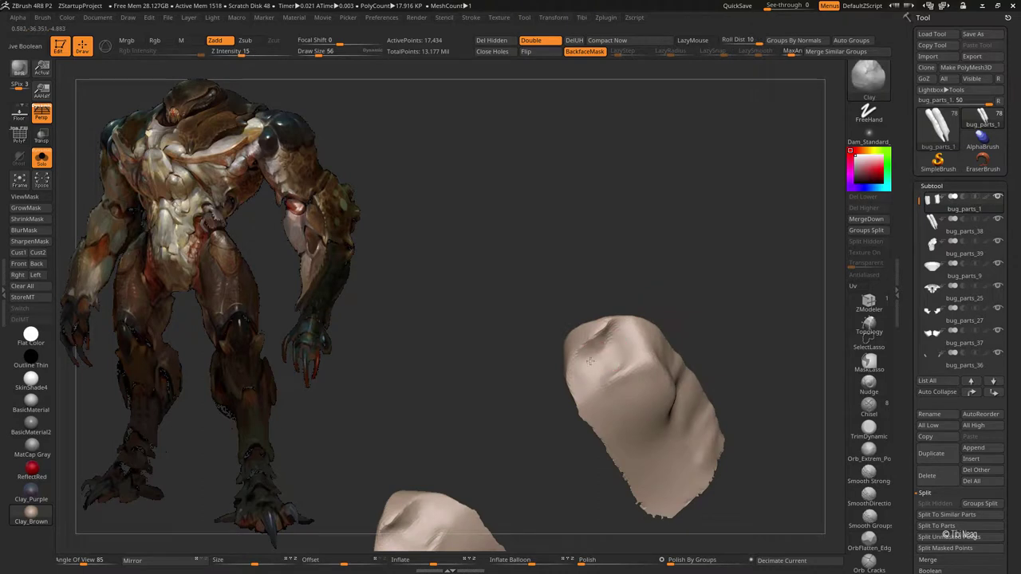
pyautogui.moveTo(612, 337); pyautogui.dragTo(592, 377)
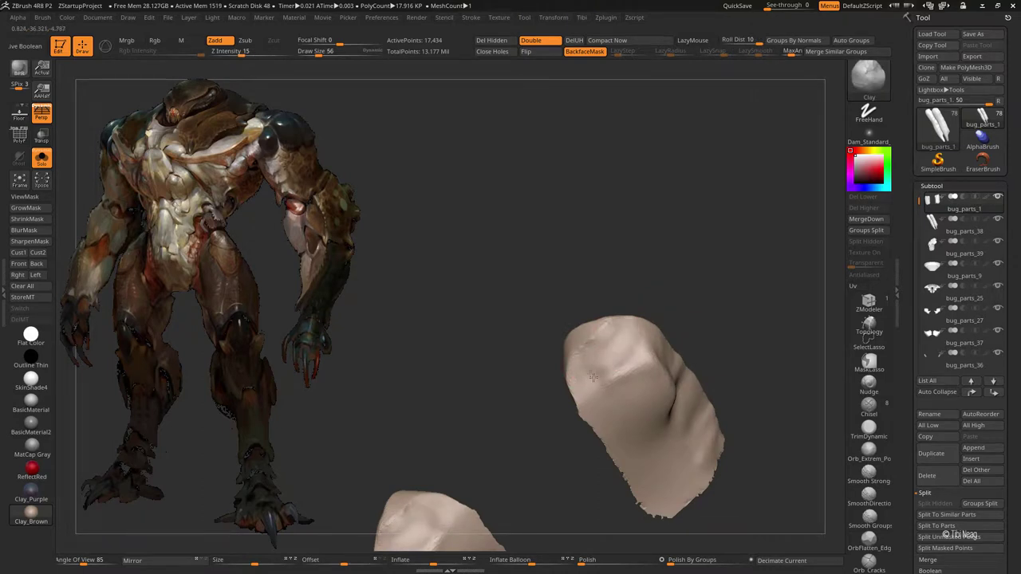
pyautogui.press('shift')
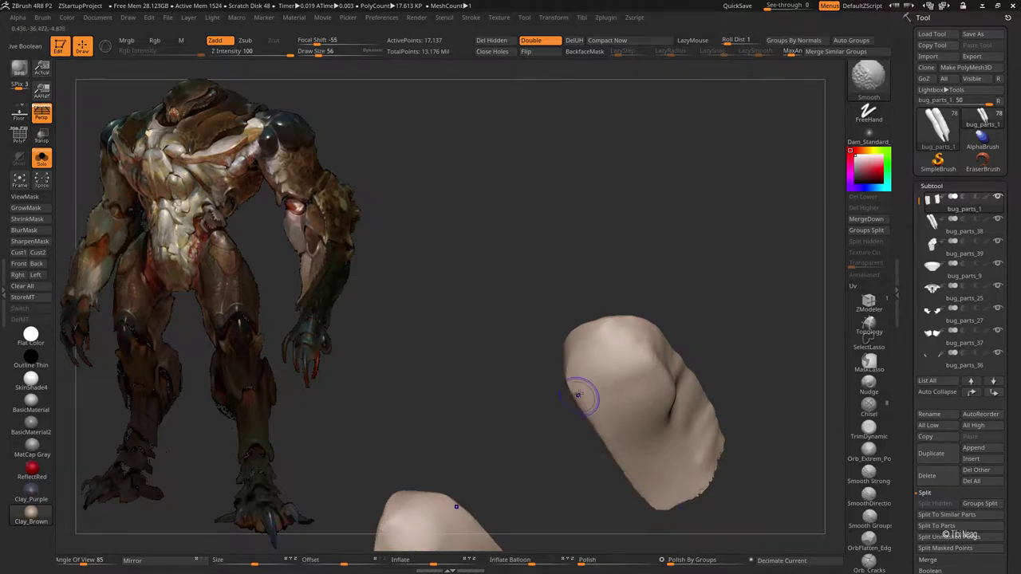
pyautogui.moveTo(558, 375); pyautogui.dragTo(656, 245)
# Step: Polish the plates' flat planes with hPolish from several angles
pyautogui.moveTo(710, 283); pyautogui.dragTo(651, 378)
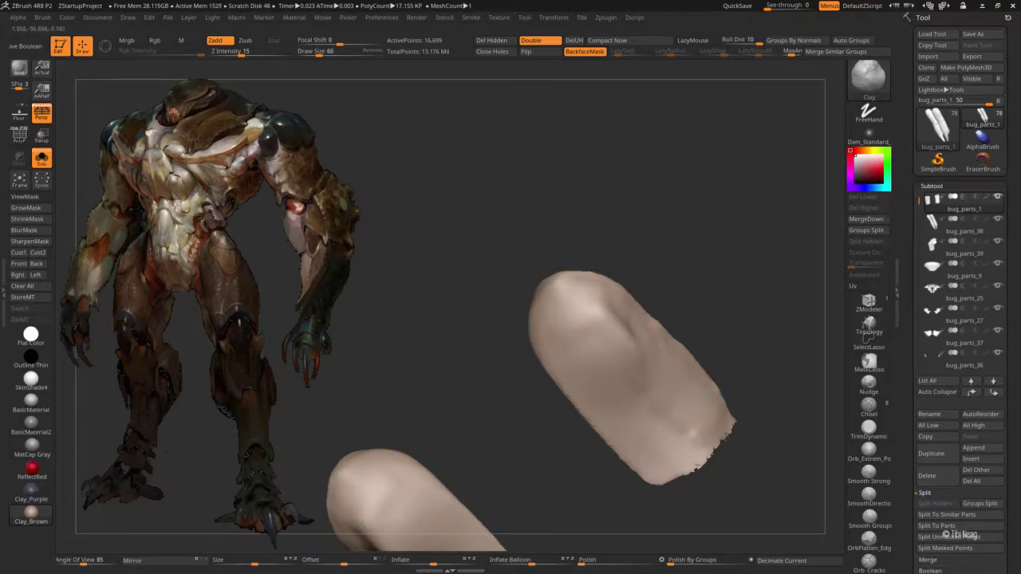
pyautogui.moveTo(699, 296); pyautogui.dragTo(613, 323)
pyautogui.press('b')
pyautogui.press('h')
pyautogui.press('p')
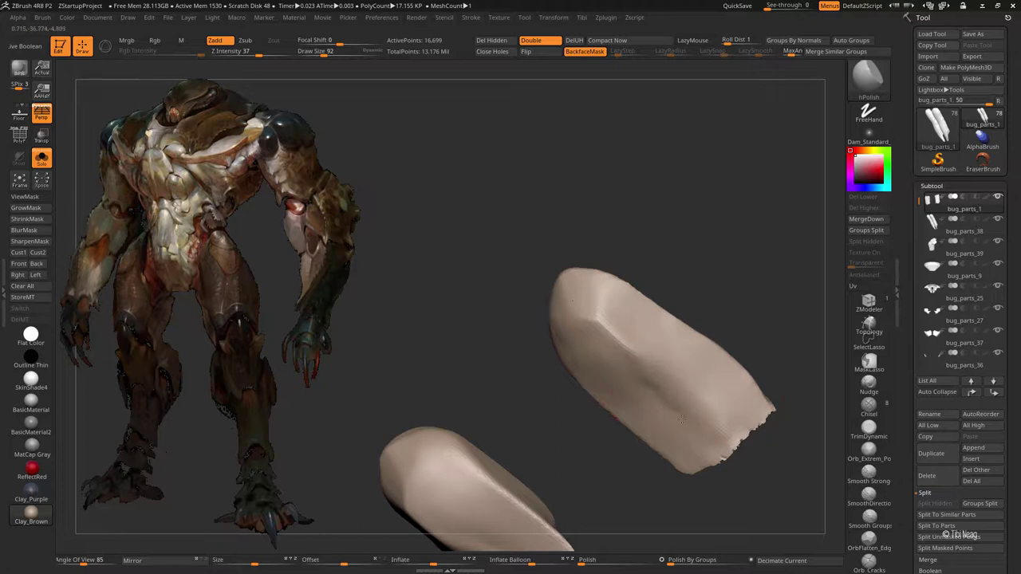
pyautogui.moveTo(645, 191); pyautogui.dragTo(675, 216)
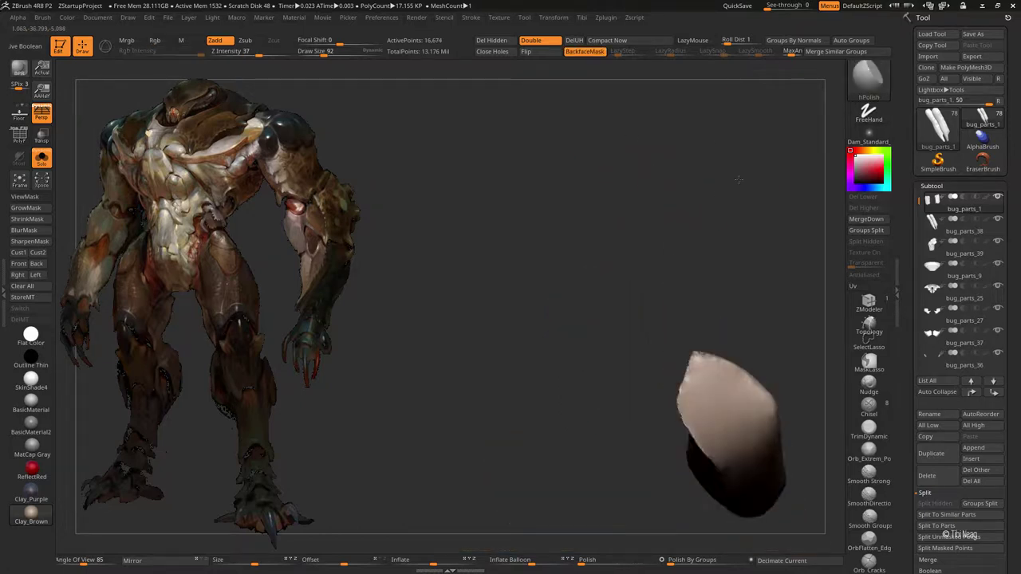
pyautogui.press('b')
pyautogui.press('i')
pyautogui.press('n')
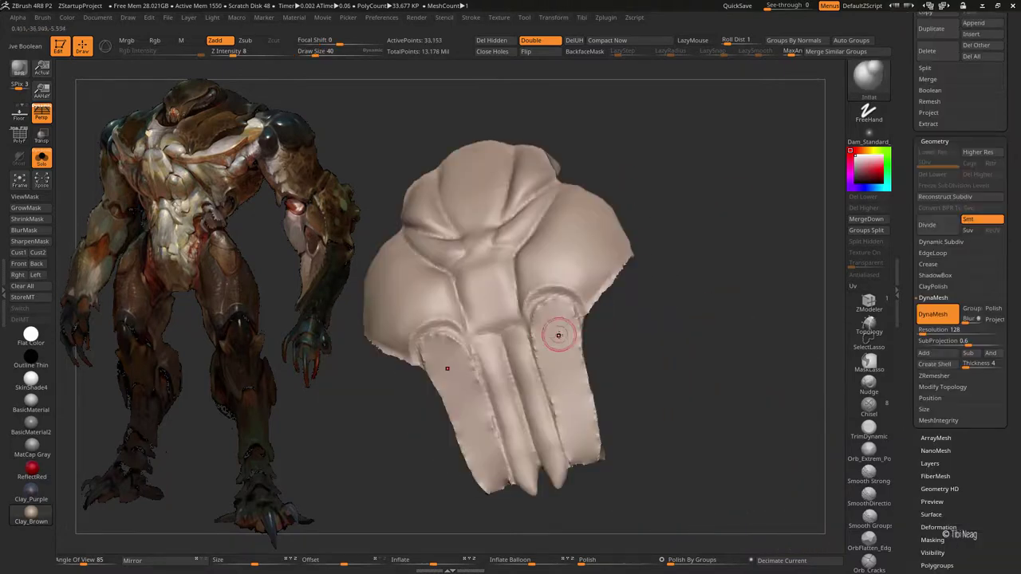
# Step: Mask the two central fangs along their full length up to the tops
pyautogui.press('shift')
pyautogui.moveTo(586, 451)
pyautogui.mouseDown()
pyautogui.moveTo(663, 335)
pyautogui.moveTo(606, 319)
pyautogui.moveTo(497, 255)
pyautogui.moveTo(459, 327)
pyautogui.mouseUp()
pyautogui.moveTo(502, 247)
pyautogui.keyDown('ctrl'); pyautogui.mouseDown()
pyautogui.moveTo(512, 345)
pyautogui.moveTo(500, 452)
pyautogui.mouseUp(); pyautogui.keyUp('ctrl')
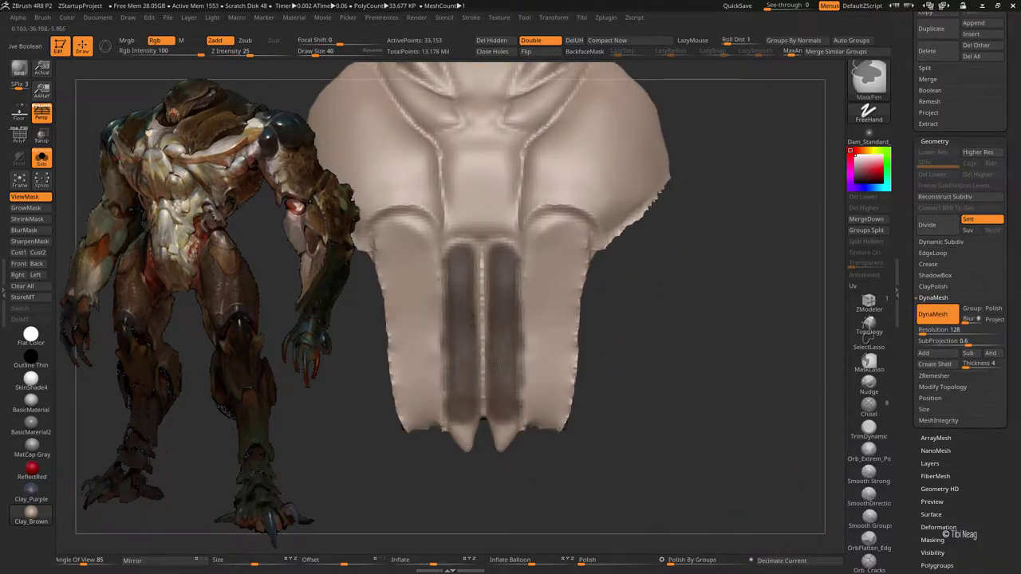
pyautogui.keyDown('ctrl'); pyautogui.moveTo(502, 329); pyautogui.dragTo(508, 299); pyautogui.keyUp('ctrl')
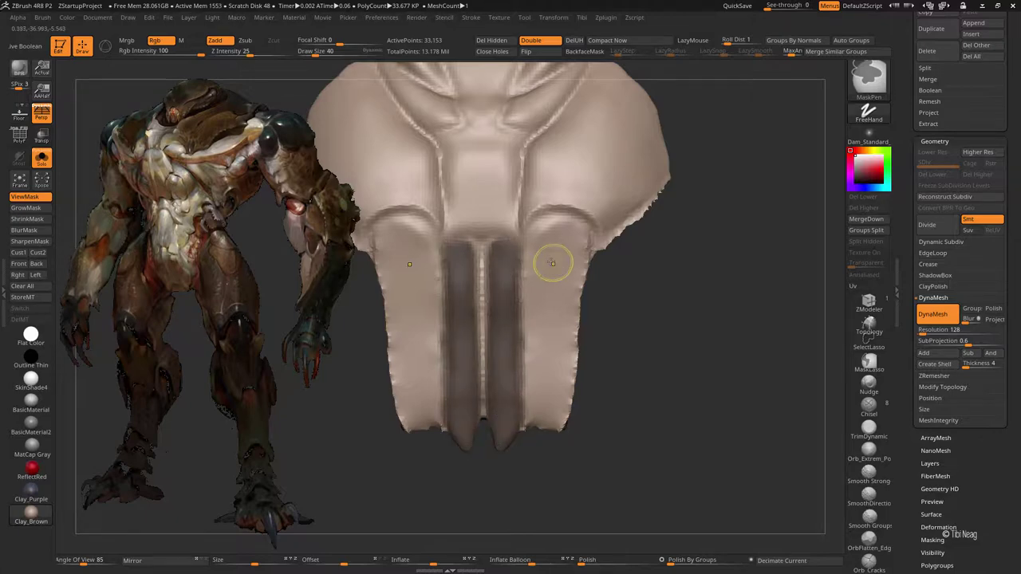
pyautogui.press('[')
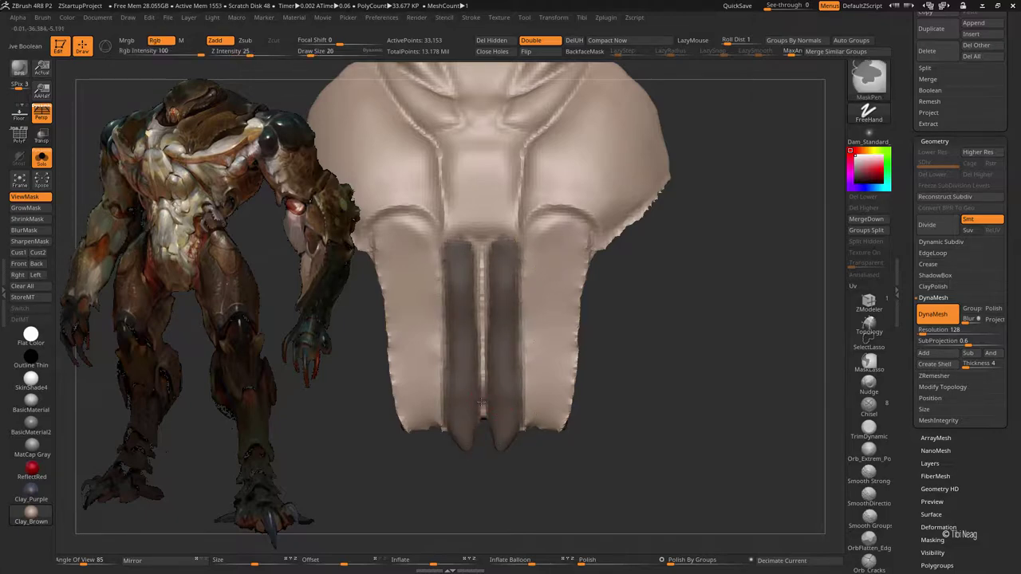
pyautogui.press('b')
pyautogui.press('i')
pyautogui.press('n')
pyautogui.moveTo(482, 387)
pyautogui.mouseDown()
pyautogui.moveTo(449, 384)
pyautogui.moveTo(468, 382)
pyautogui.mouseUp()
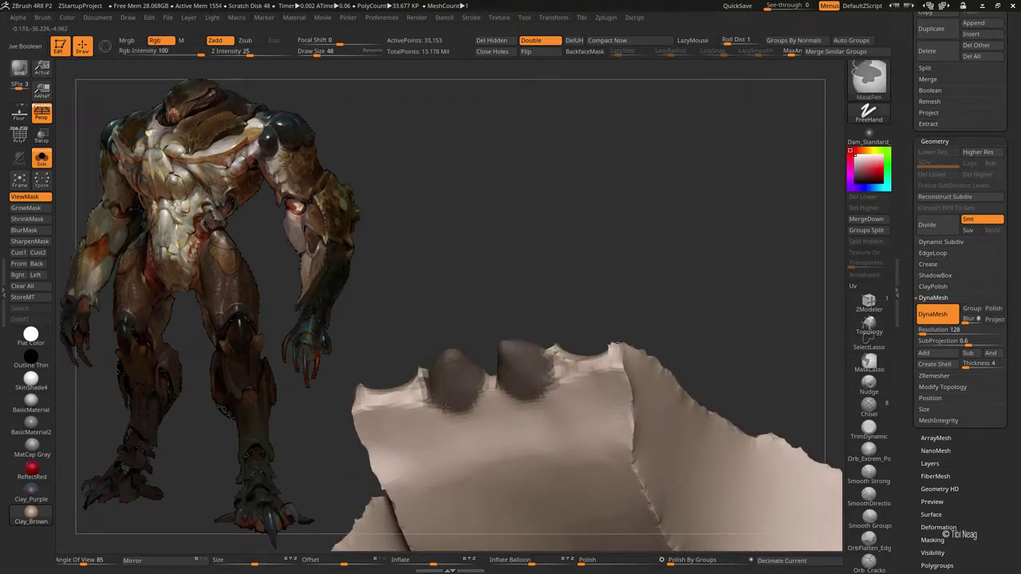
pyautogui.moveTo(396, 250); pyautogui.dragTo(531, 457)
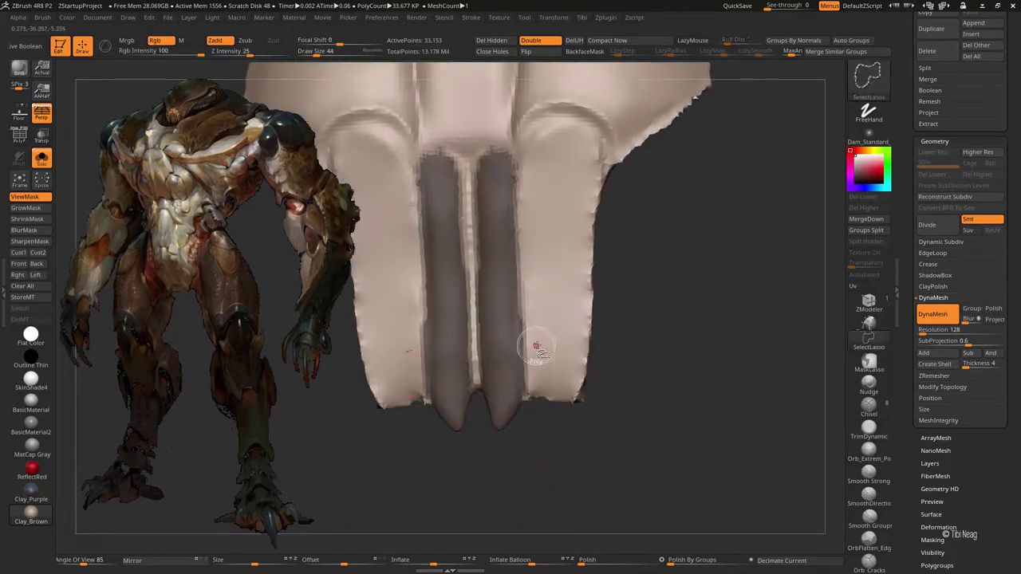
# Step: Split the central fangs into their own part and smooth the groove down the head's centre
pyautogui.keyDown('ctrl'); pyautogui.click(604, 335); pyautogui.keyUp('ctrl')
pyautogui.keyDown('ctrl'); pyautogui.keyDown('shift'); pyautogui.click(638, 327); pyautogui.keyUp('shift'); pyautogui.keyUp('ctrl')
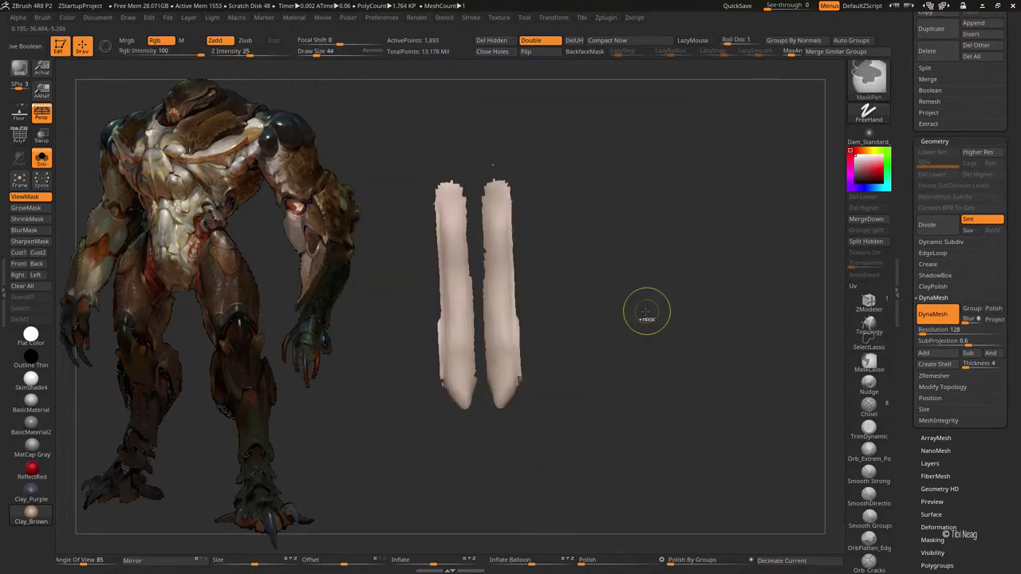
pyautogui.keyDown('ctrl'); pyautogui.keyDown('shift'); pyautogui.click(646, 311); pyautogui.keyUp('shift'); pyautogui.keyUp('ctrl')
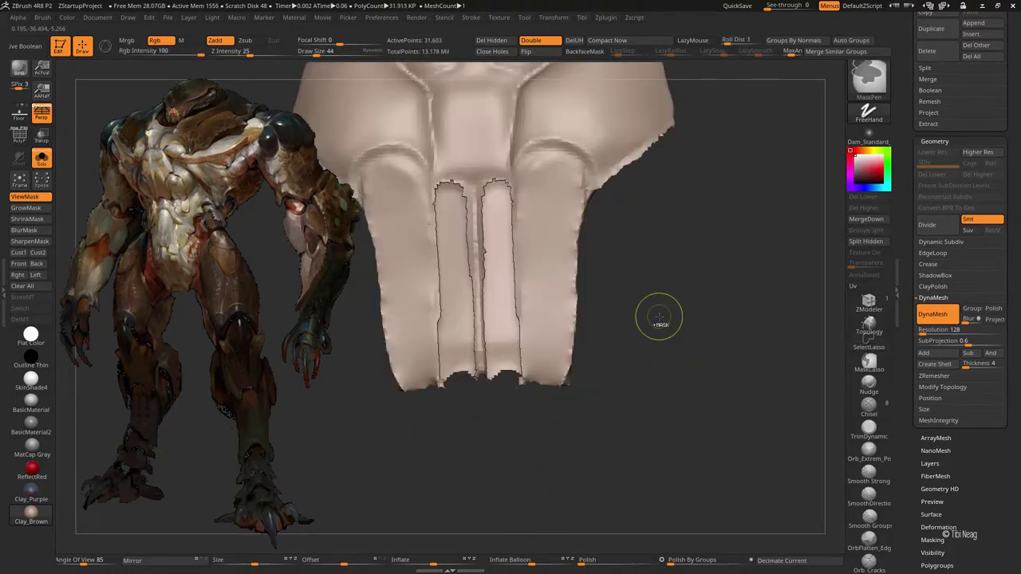
pyautogui.click(860, 244)
pyautogui.keyDown('shift'); pyautogui.moveTo(497, 290); pyautogui.dragTo(511, 351); pyautogui.keyUp('shift')
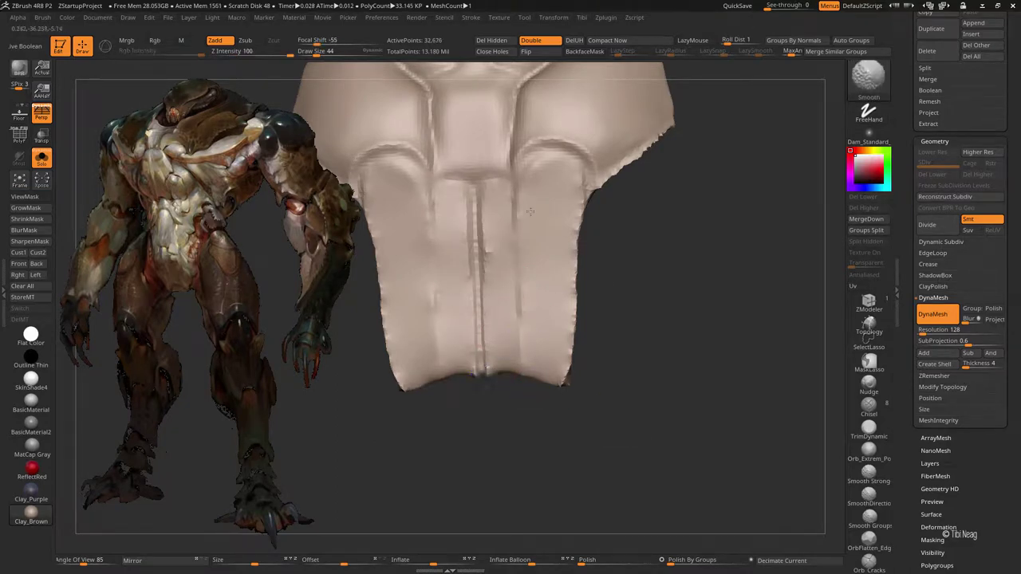
pyautogui.keyDown('shift'); pyautogui.moveTo(496, 305); pyautogui.dragTo(477, 391); pyautogui.keyUp('shift')
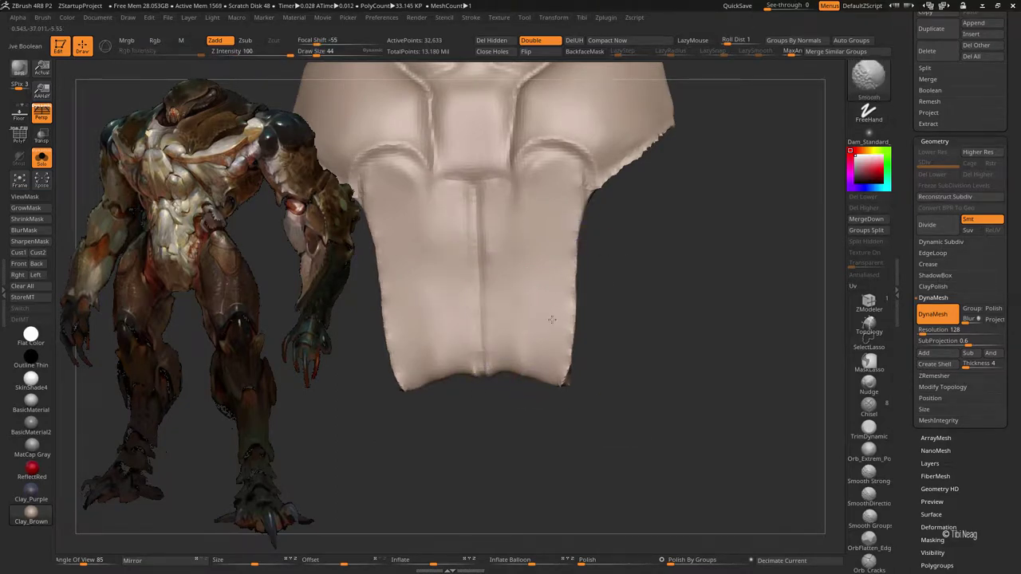
# Step: Paint symmetric masks over both cheeks, covering their sides from low and side views
pyautogui.moveTo(651, 304)
pyautogui.mouseDown()
pyautogui.moveTo(612, 375)
pyautogui.moveTo(630, 372)
pyautogui.mouseUp()
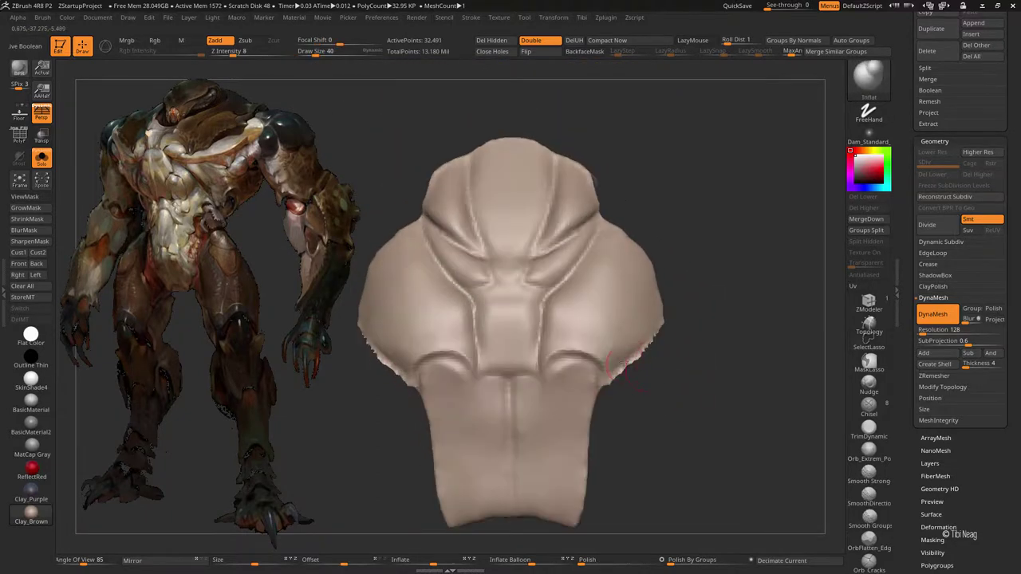
pyautogui.press('shift')
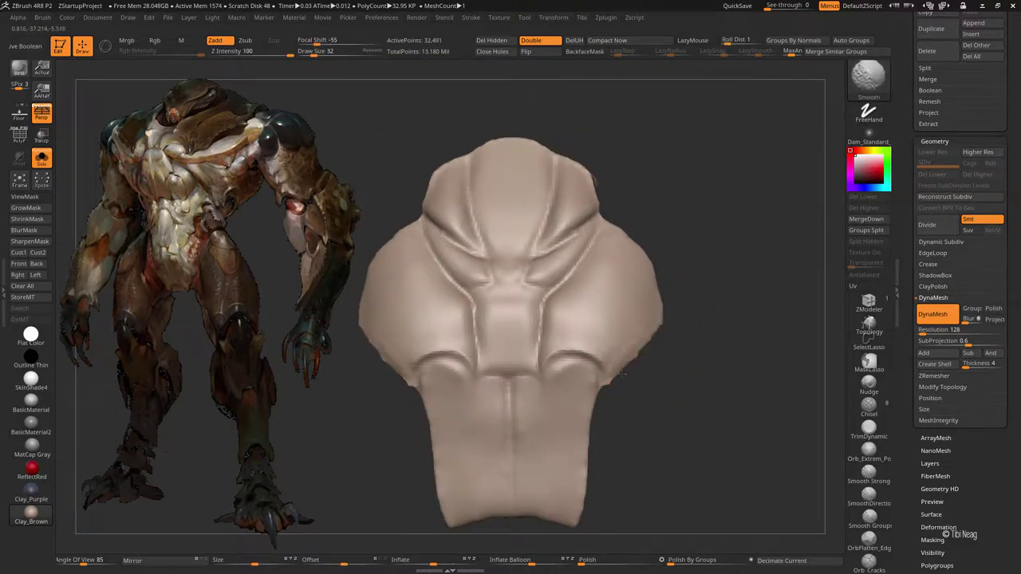
pyautogui.moveTo(702, 335); pyautogui.dragTo(686, 303)
pyautogui.keyDown('ctrl'); pyautogui.moveTo(559, 267); pyautogui.dragTo(568, 289); pyautogui.keyUp('ctrl')
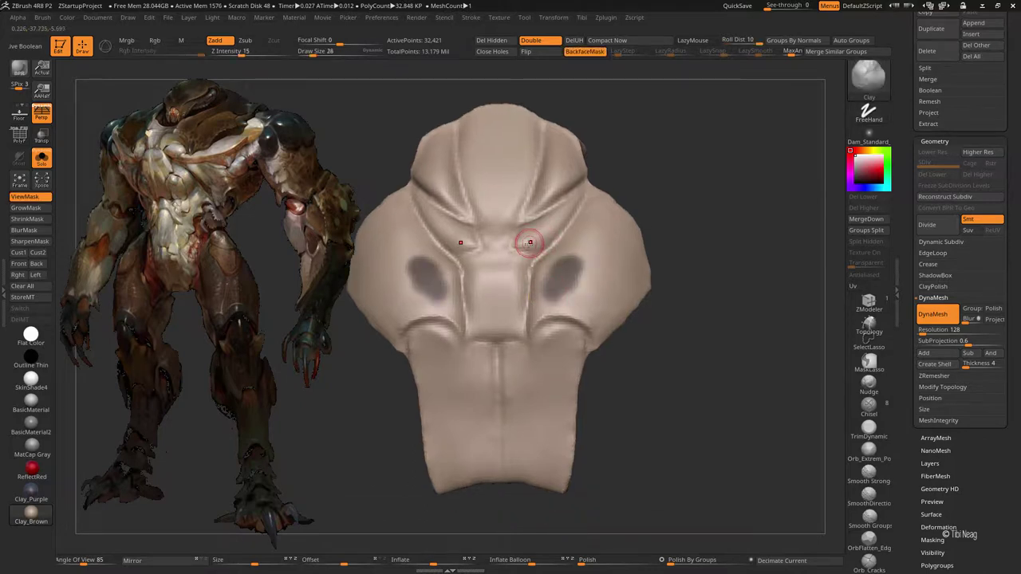
pyautogui.press('ctrl')
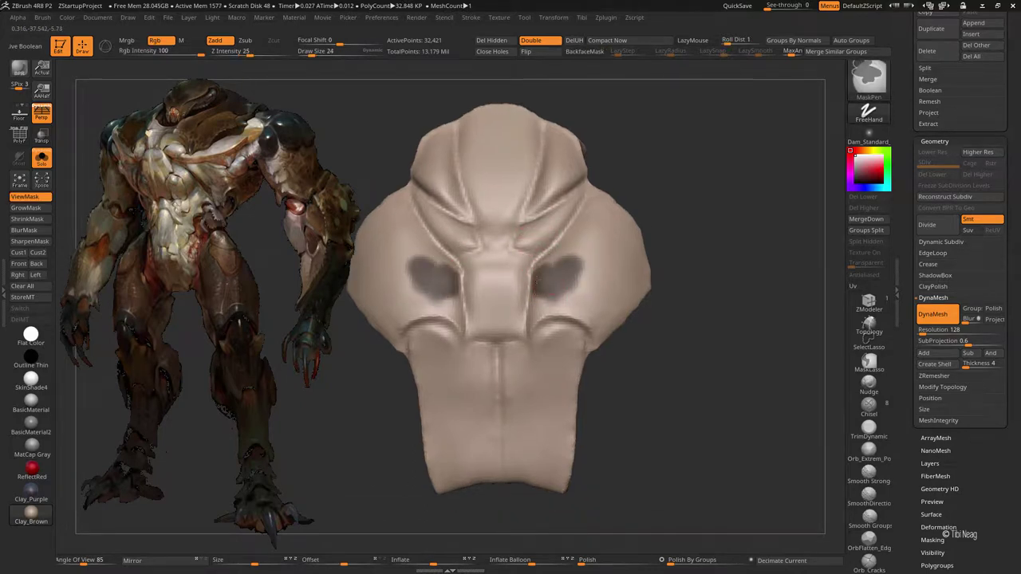
pyautogui.moveTo(531, 325)
pyautogui.keyDown('ctrl'); pyautogui.mouseDown()
pyautogui.moveTo(602, 335)
pyautogui.moveTo(551, 263)
pyautogui.moveTo(591, 196)
pyautogui.moveTo(559, 294)
pyautogui.moveTo(634, 239)
pyautogui.moveTo(622, 232)
pyautogui.mouseUp(); pyautogui.keyUp('ctrl')
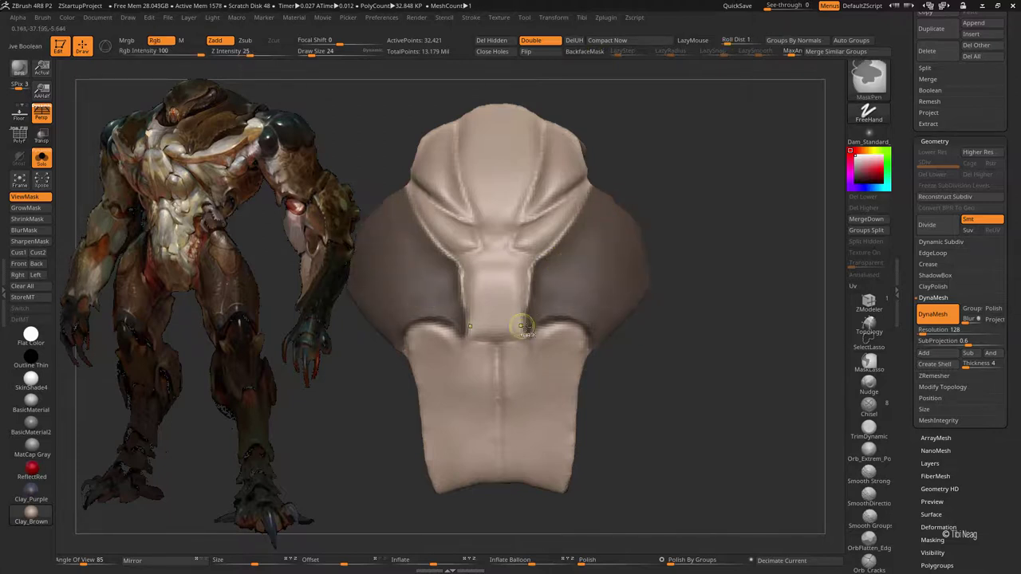
pyautogui.moveTo(646, 215)
pyautogui.mouseDown()
pyautogui.moveTo(664, 199)
pyautogui.moveTo(538, 360)
pyautogui.moveTo(525, 324)
pyautogui.mouseUp()
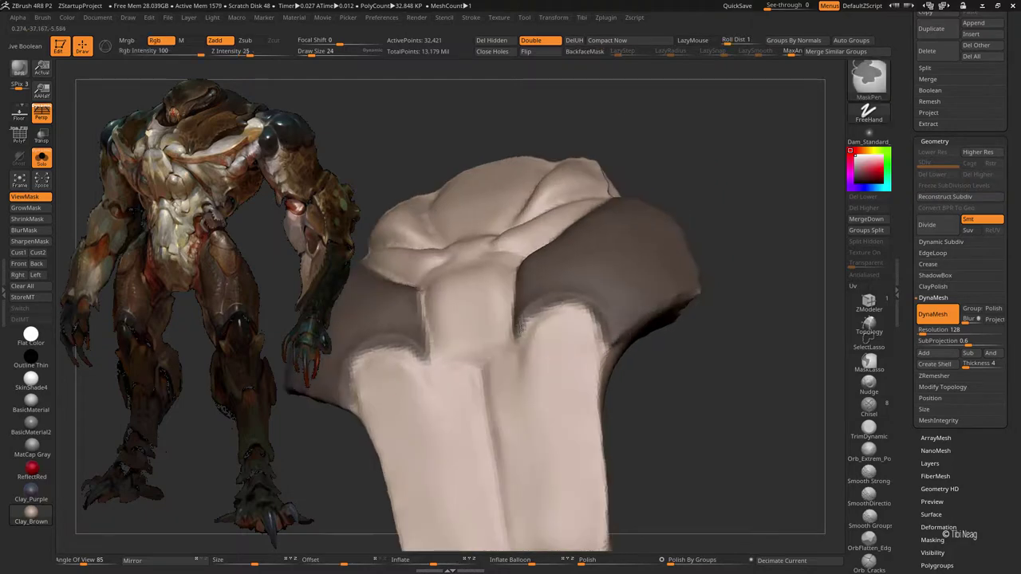
pyautogui.moveTo(693, 348)
pyautogui.mouseDown()
pyautogui.moveTo(563, 313)
pyautogui.moveTo(630, 335)
pyautogui.moveTo(670, 285)
pyautogui.mouseUp()
pyautogui.moveTo(610, 319)
pyautogui.mouseDown()
pyautogui.moveTo(732, 213)
pyautogui.moveTo(662, 303)
pyautogui.moveTo(763, 304)
pyautogui.moveTo(520, 259)
pyautogui.moveTo(588, 258)
pyautogui.moveTo(614, 287)
pyautogui.moveTo(570, 292)
pyautogui.mouseUp()
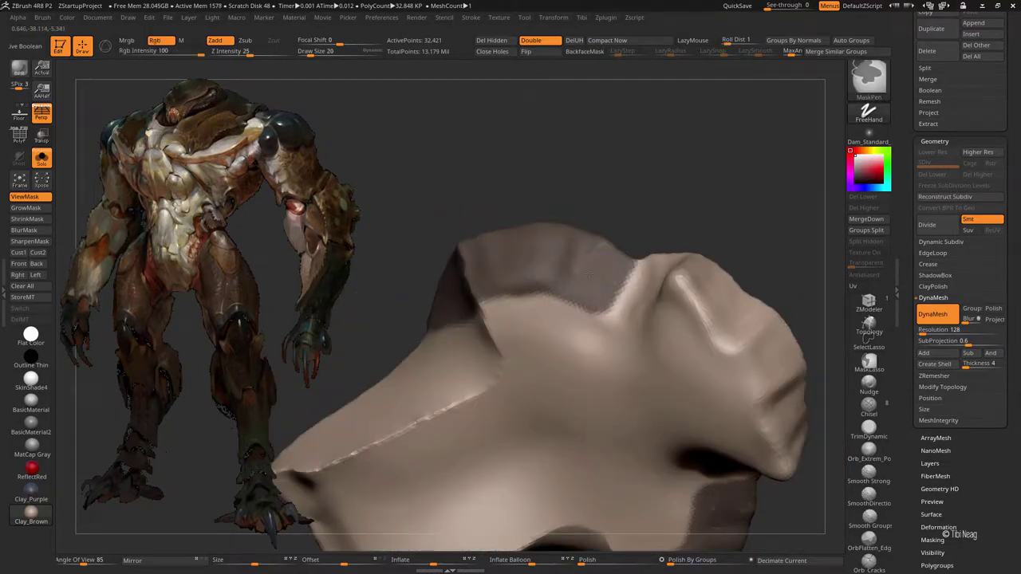
pyautogui.moveTo(654, 175)
pyautogui.mouseDown()
pyautogui.moveTo(606, 263)
pyautogui.moveTo(661, 296)
pyautogui.moveTo(650, 319)
pyautogui.mouseUp()
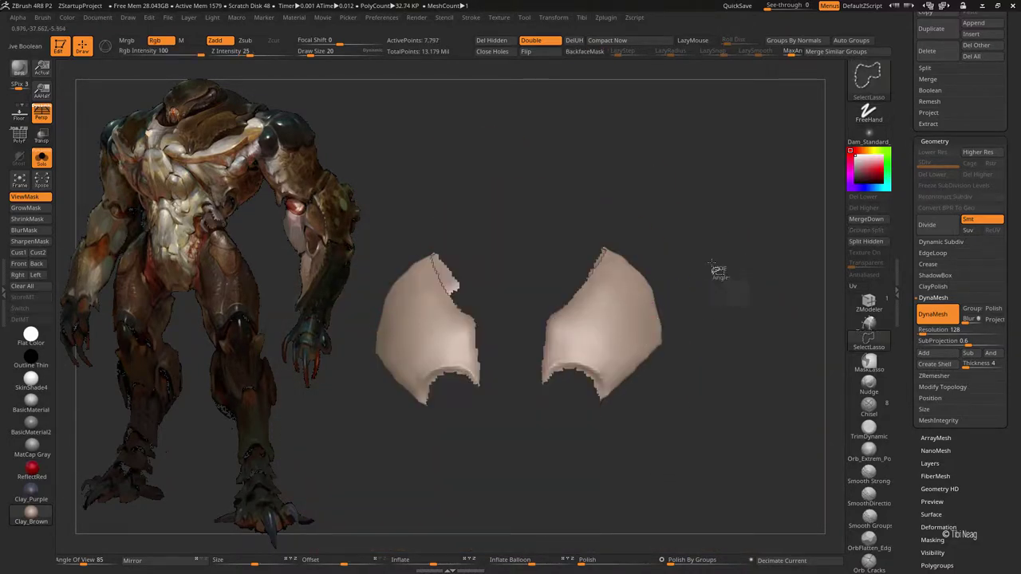
# Step: Show only the masked cheeks, then hide them and turn the remaining head to front
pyautogui.keyDown('ctrl'); pyautogui.keyDown('shift'); pyautogui.click(718, 277); pyautogui.keyUp('shift'); pyautogui.keyUp('ctrl')
pyautogui.keyDown('ctrl'); pyautogui.keyDown('shift'); pyautogui.moveTo(382, 327); pyautogui.dragTo(665, 318); pyautogui.keyUp('shift'); pyautogui.keyUp('ctrl')
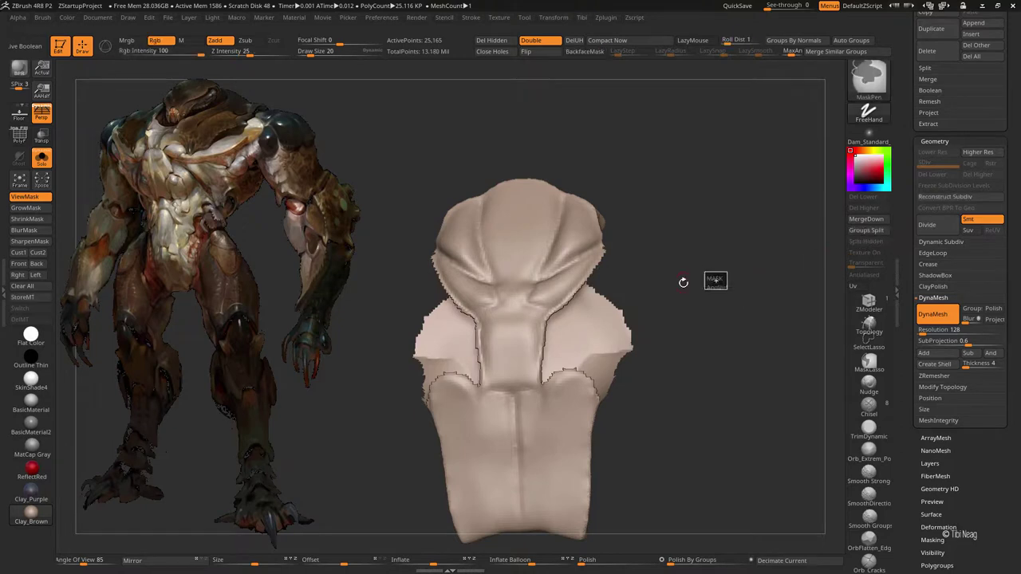
pyautogui.moveTo(683, 280); pyautogui.dragTo(646, 316)
pyautogui.press('b')
pyautogui.press('i')
pyautogui.press('n')
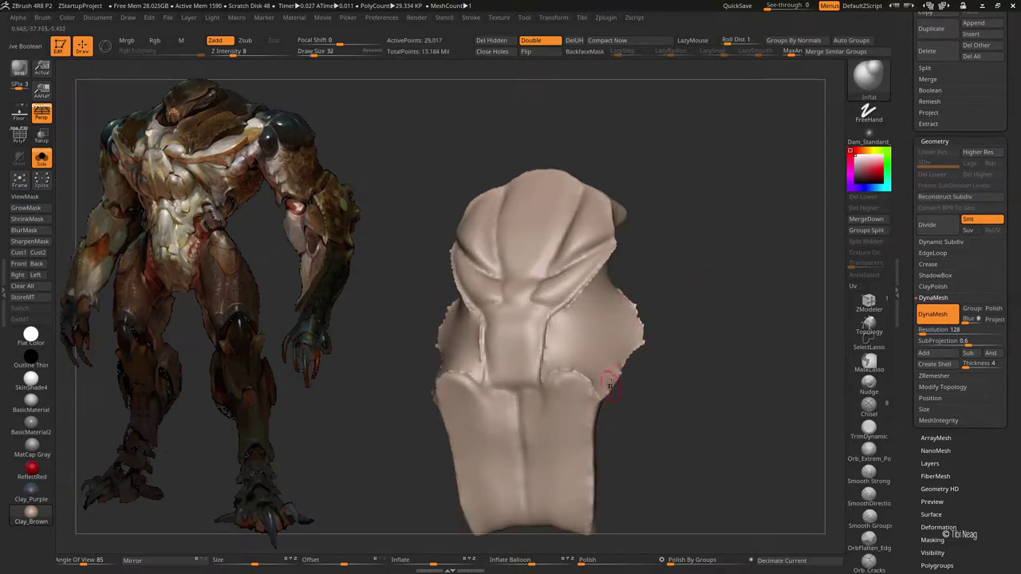
pyautogui.moveTo(638, 319)
pyautogui.mouseDown()
pyautogui.moveTo(647, 319)
pyautogui.moveTo(630, 335)
pyautogui.mouseUp()
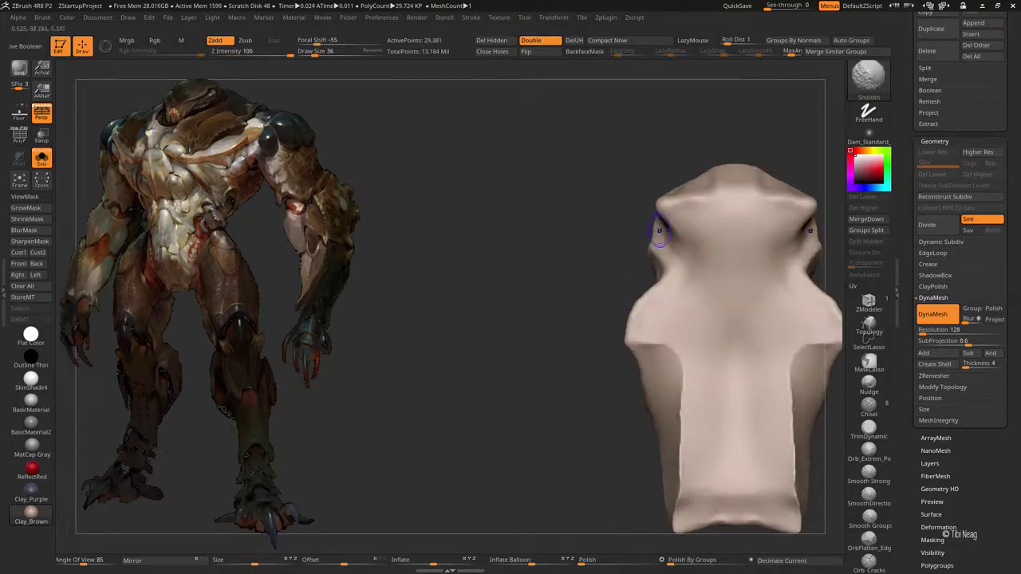
pyautogui.moveTo(659, 232); pyautogui.dragTo(610, 354)
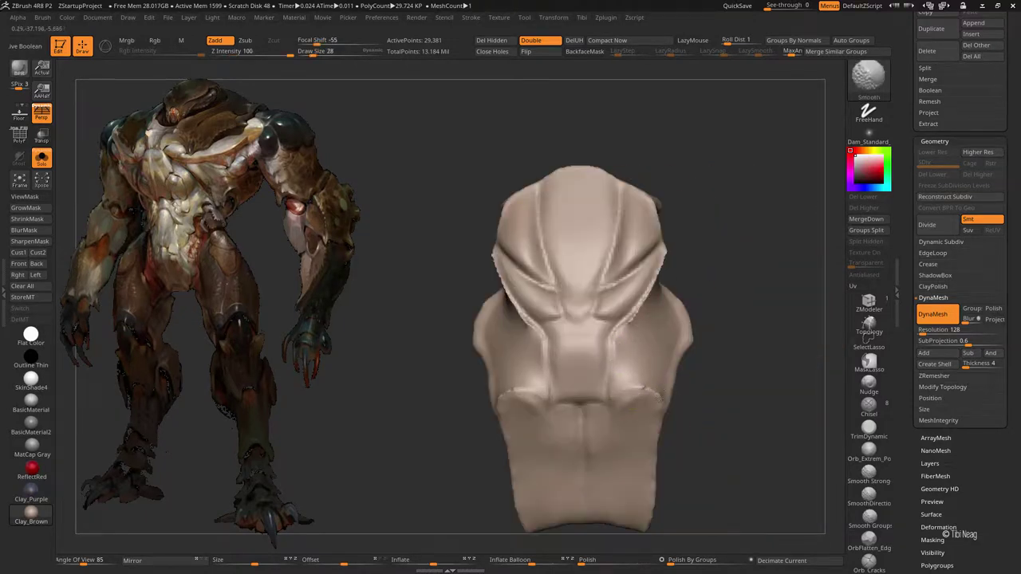
pyautogui.keyDown('alt'); pyautogui.moveTo(656, 411); pyautogui.dragTo(659, 337); pyautogui.keyUp('alt')
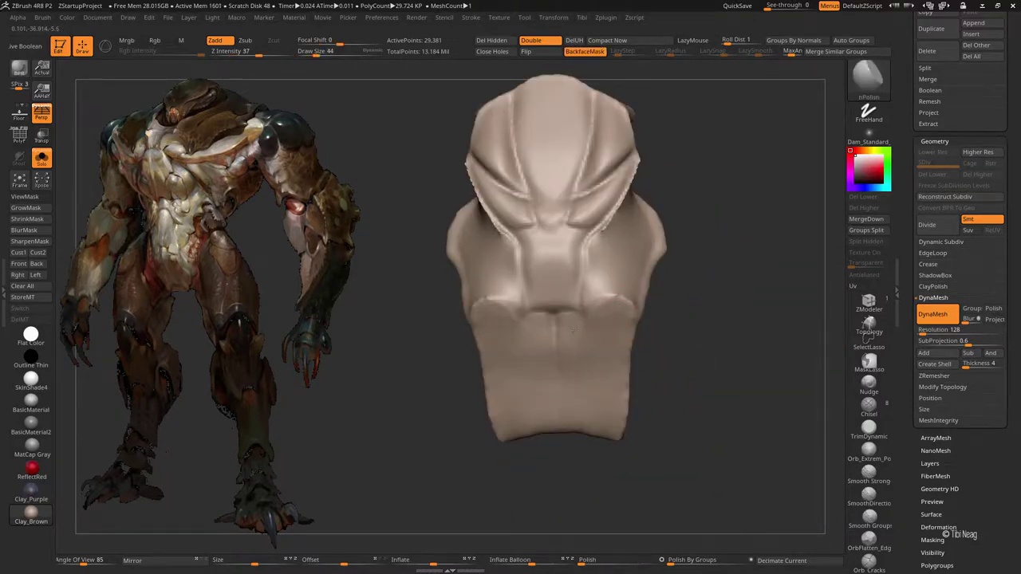
pyautogui.moveTo(608, 394); pyautogui.dragTo(710, 252)
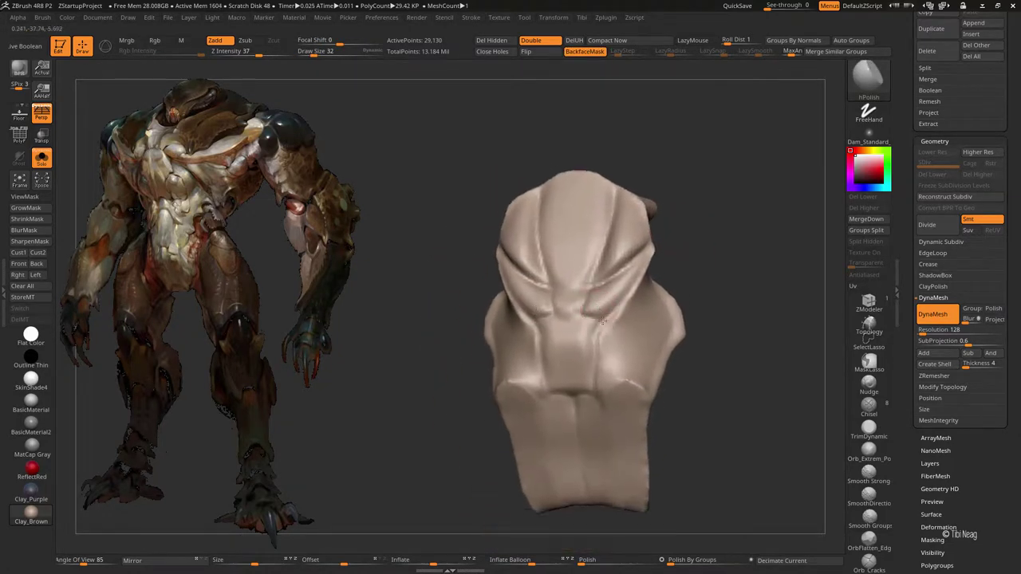
# Step: Mask both eye sockets and brow ridges, then invert and blur the mask
pyautogui.keyDown('ctrl'); pyautogui.click(517, 304); pyautogui.keyUp('ctrl')
pyautogui.keyDown('ctrl'); pyautogui.click(592, 304); pyautogui.keyUp('ctrl')
pyautogui.moveTo(592, 304)
pyautogui.keyDown('ctrl'); pyautogui.mouseDown()
pyautogui.moveTo(631, 276)
pyautogui.moveTo(650, 287)
pyautogui.moveTo(664, 236)
pyautogui.mouseUp(); pyautogui.keyUp('ctrl')
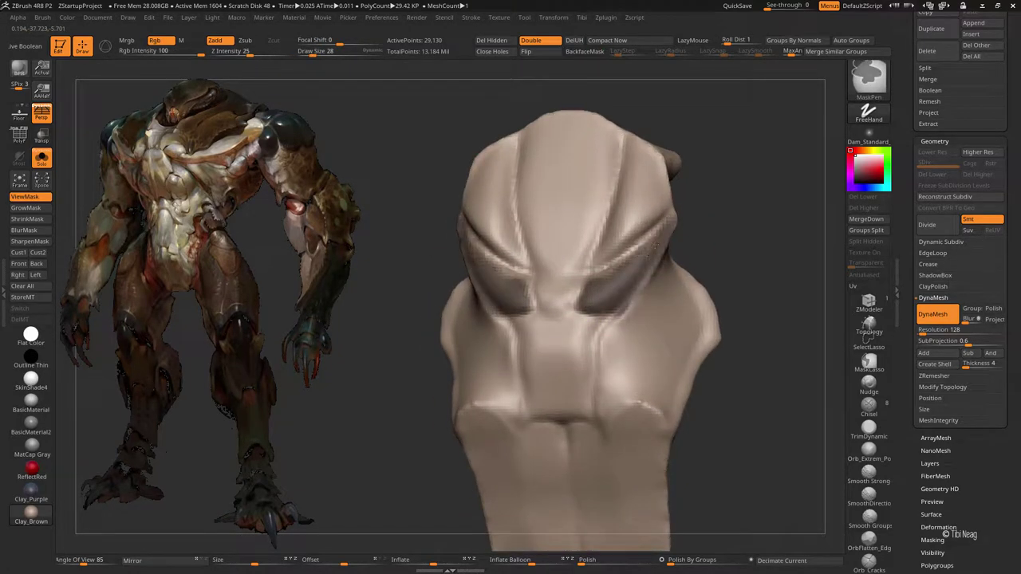
pyautogui.moveTo(766, 335); pyautogui.dragTo(718, 319)
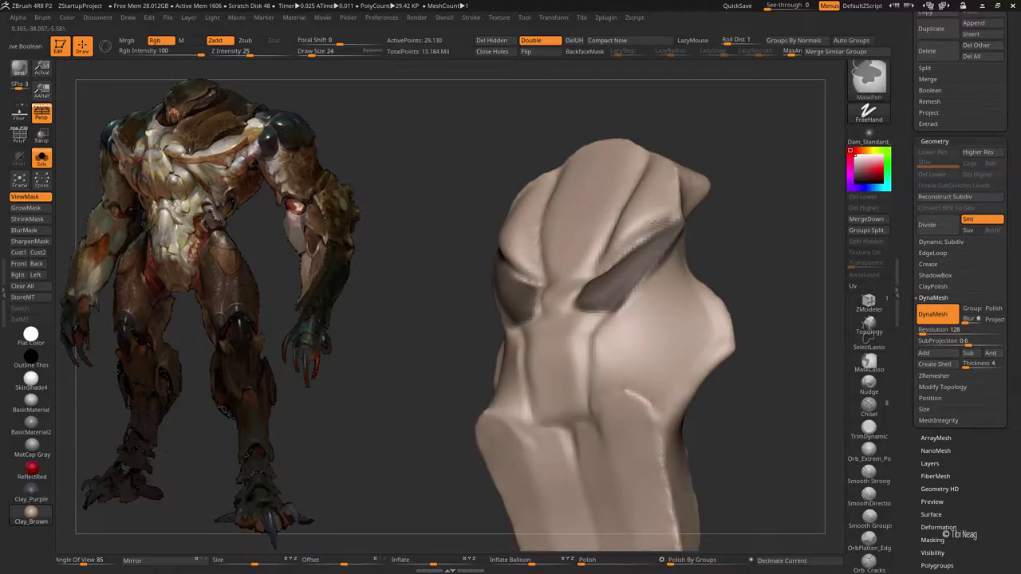
pyautogui.moveTo(626, 304); pyautogui.dragTo(643, 281, button='right')
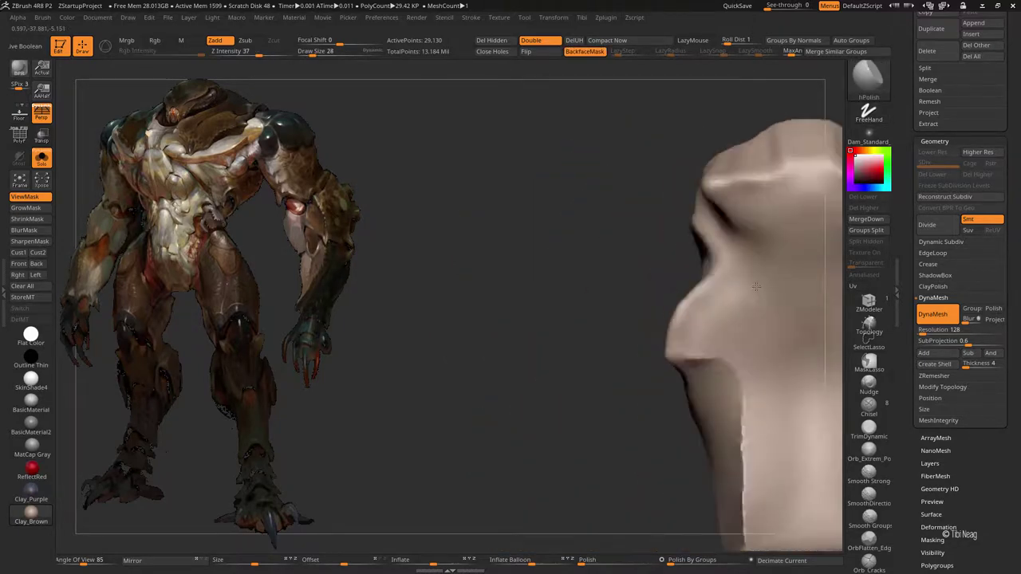
pyautogui.moveTo(736, 262); pyautogui.dragTo(648, 289)
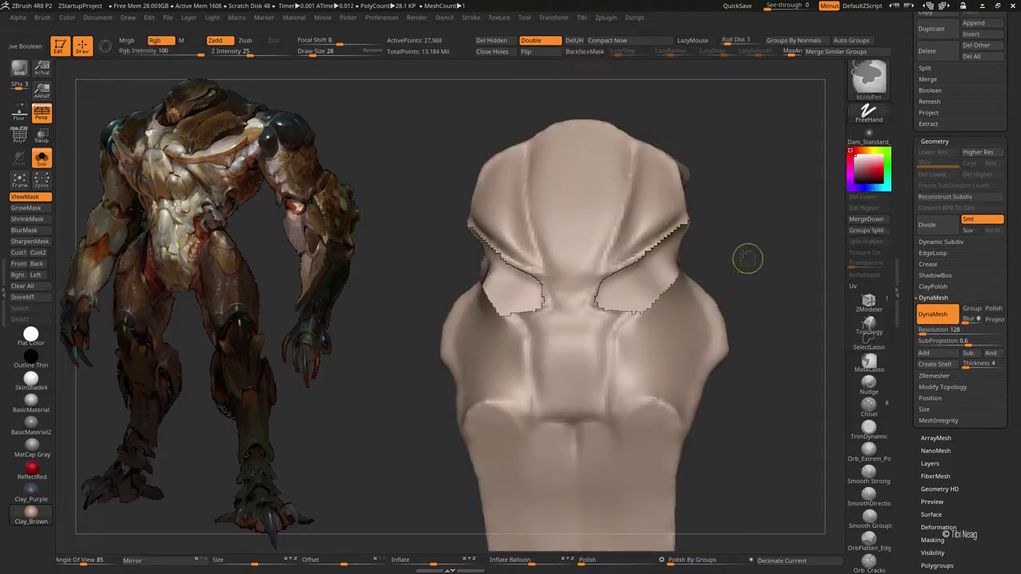
pyautogui.keyDown('ctrl'); pyautogui.click(651, 318); pyautogui.keyUp('ctrl')
pyautogui.keyDown('ctrl'); pyautogui.click(651, 318); pyautogui.keyUp('ctrl')
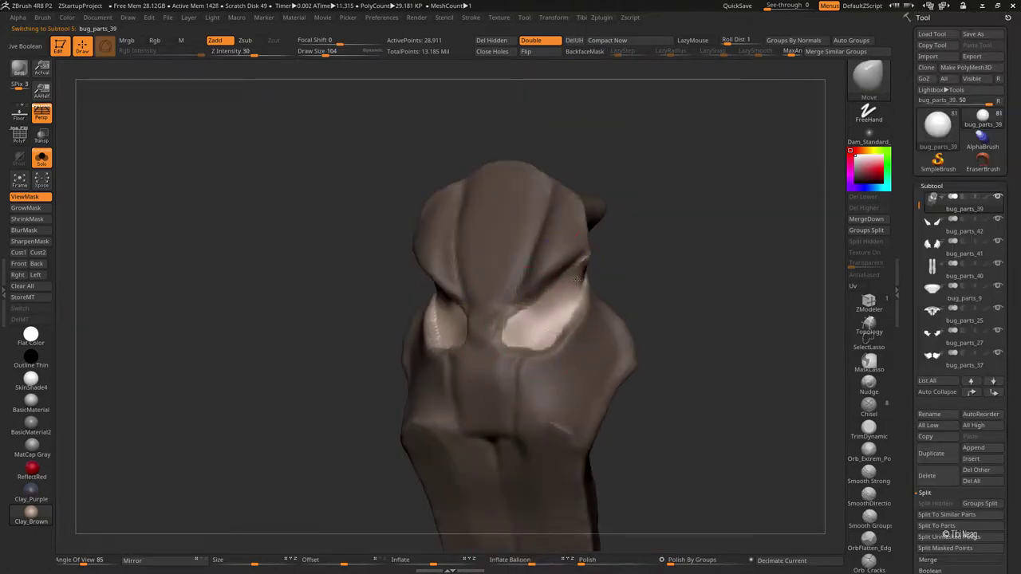
# Step: Add panel loops to the two bug_parts_40 fang strips with thickness 0.05561
pyautogui.moveTo(576, 278)
pyautogui.mouseDown()
pyautogui.moveTo(695, 267)
pyautogui.moveTo(688, 255)
pyautogui.mouseUp()
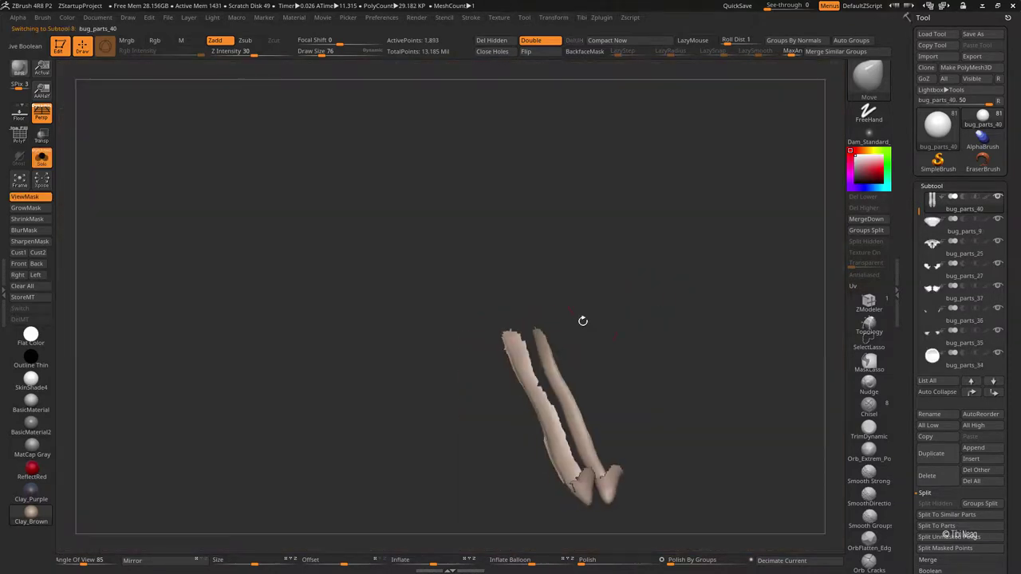
pyautogui.scroll(-5, 964, 322)
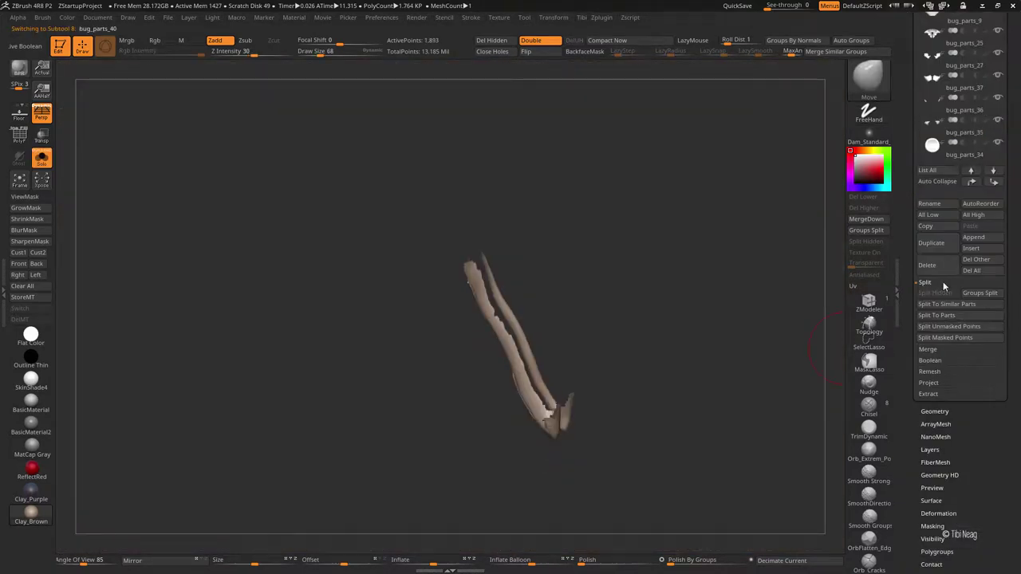
pyautogui.click(925, 283)
pyautogui.click(975, 354)
pyautogui.click(964, 346)
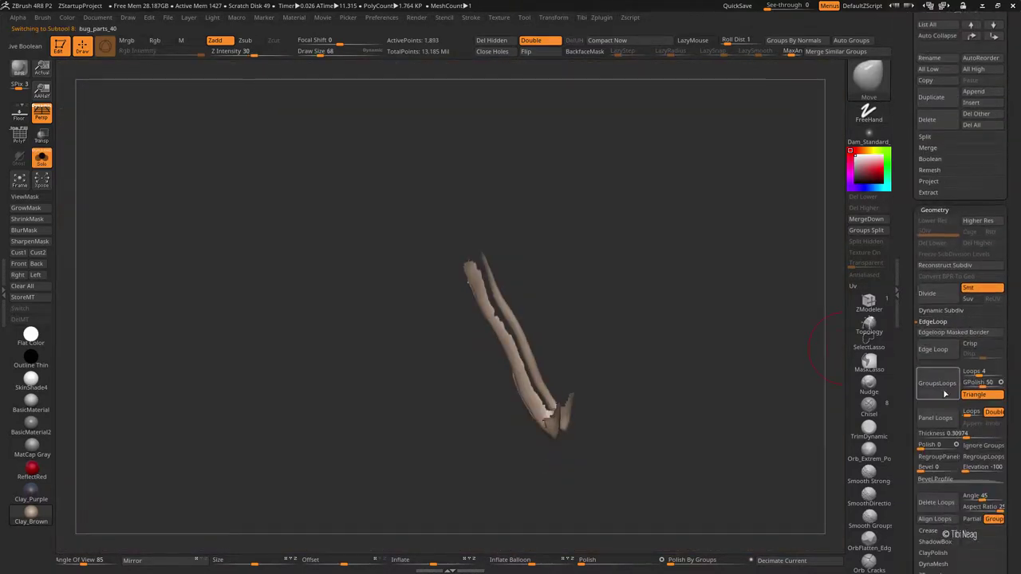
pyautogui.click(935, 418)
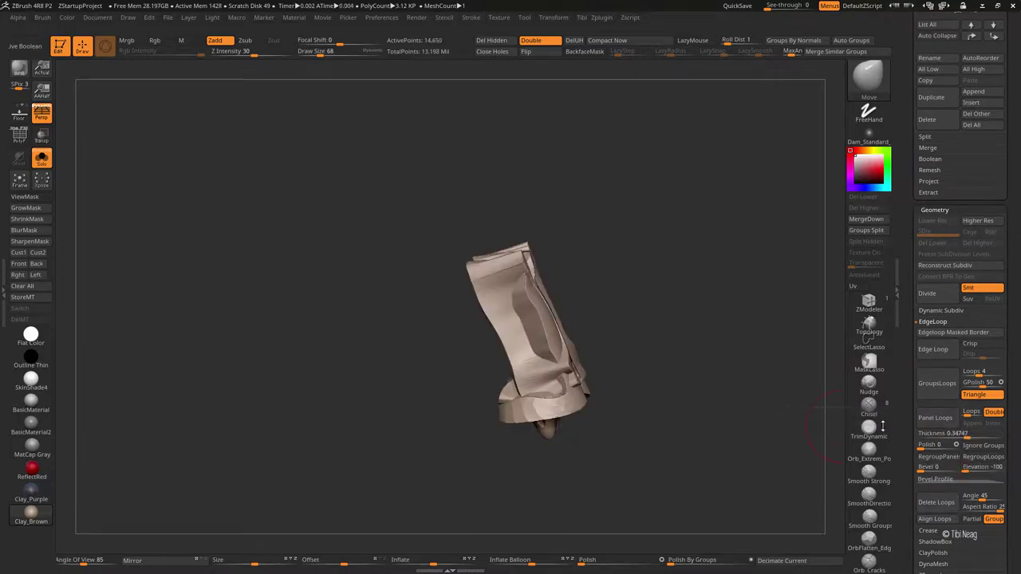
pyautogui.hotkey('ctrl', 'z')
pyautogui.moveTo(961, 433); pyautogui.dragTo(923, 434)
pyautogui.click(935, 418)
# Step: DynaMesh the fang pieces at resolution 128 into smooth, rounded rods
pyautogui.click(933, 322)
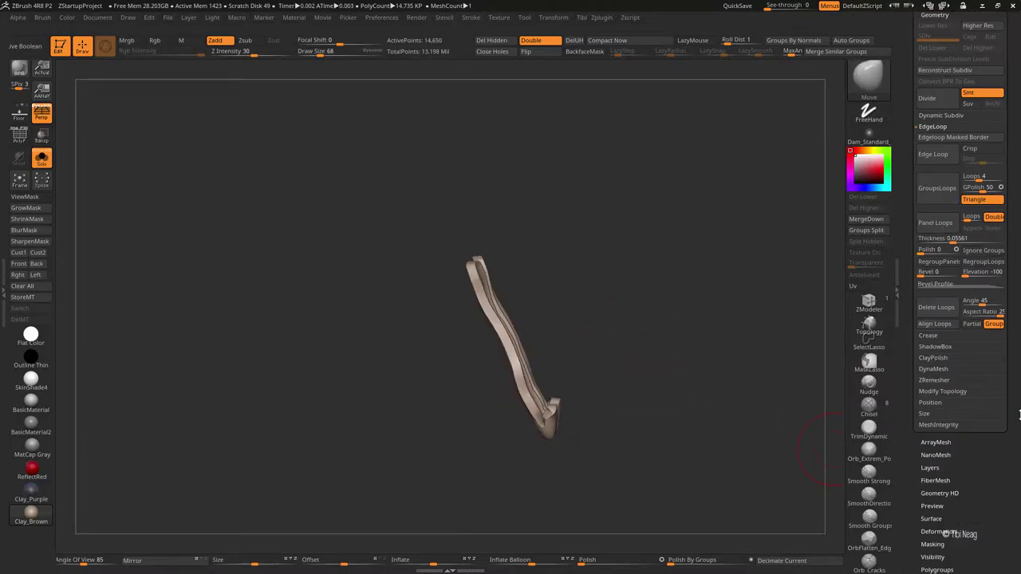
pyautogui.click(935, 366)
pyautogui.click(933, 187)
pyautogui.moveTo(465, 258)
pyautogui.mouseDown()
pyautogui.moveTo(579, 333)
pyautogui.moveTo(597, 531)
pyautogui.moveTo(568, 371)
pyautogui.mouseUp()
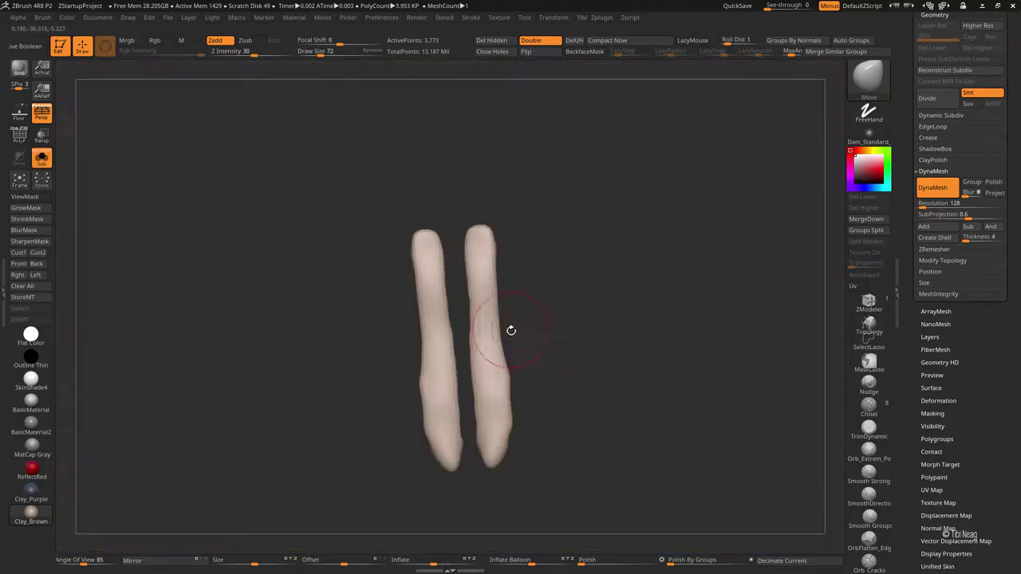
# Step: Show the whole bug again and hide the collar and lower side pieces
pyautogui.keyDown('alt'); pyautogui.click(569, 335); pyautogui.keyUp('alt')
pyautogui.hotkey('shift', 's')
pyautogui.scroll(5, 1020, 146)
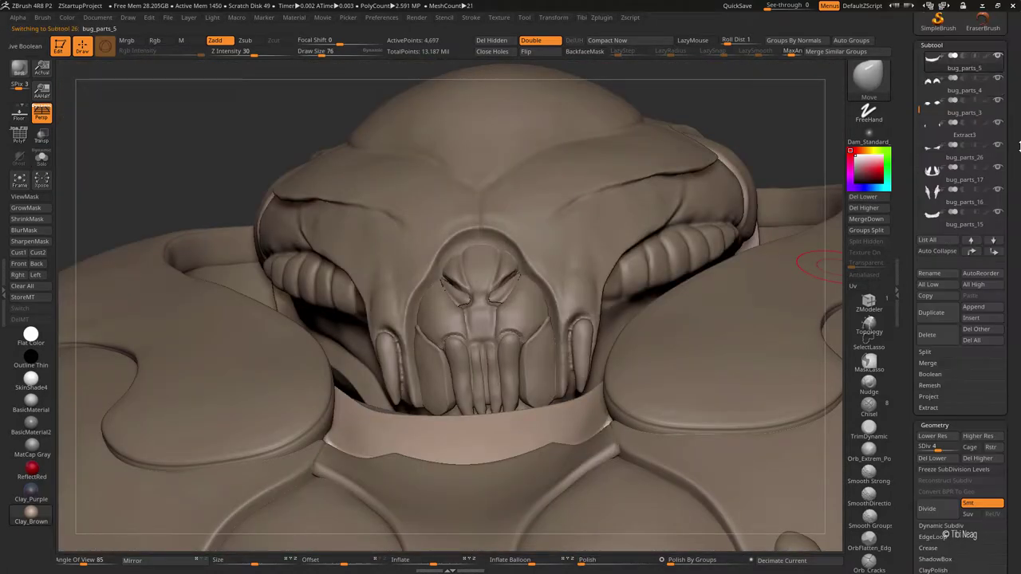
pyautogui.keyDown('alt'); pyautogui.click(603, 435); pyautogui.keyUp('alt')
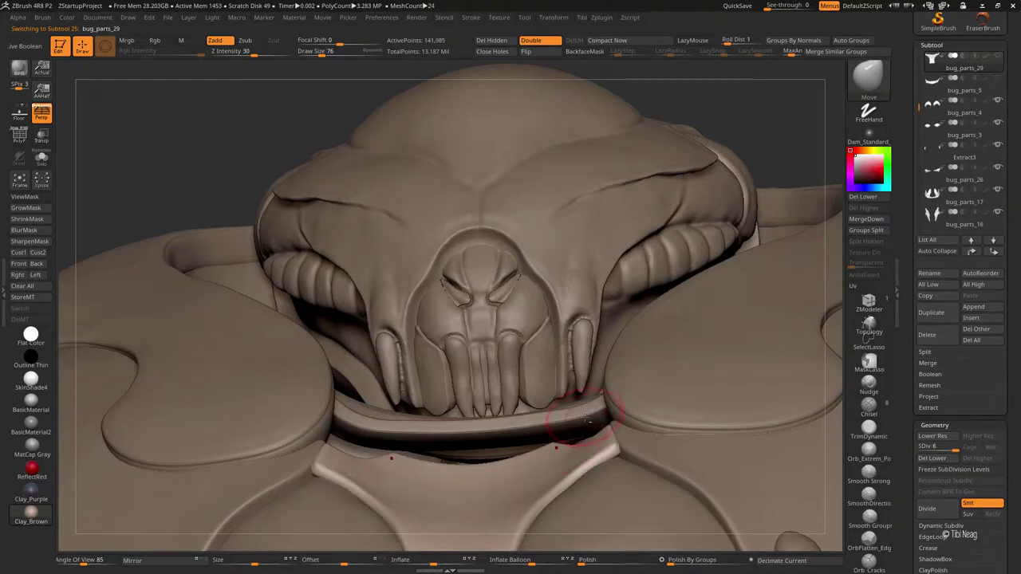
pyautogui.keyDown('alt'); pyautogui.click(587, 418); pyautogui.keyUp('alt')
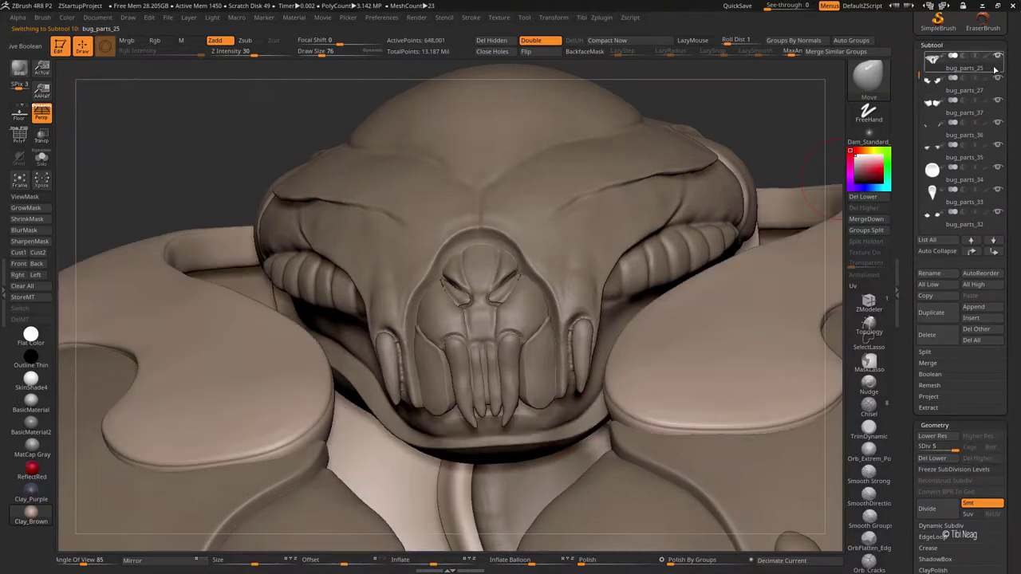
pyautogui.keyDown('alt'); pyautogui.click(748, 444); pyautogui.keyUp('alt')
pyautogui.keyDown('alt'); pyautogui.click(587, 437); pyautogui.keyUp('alt')
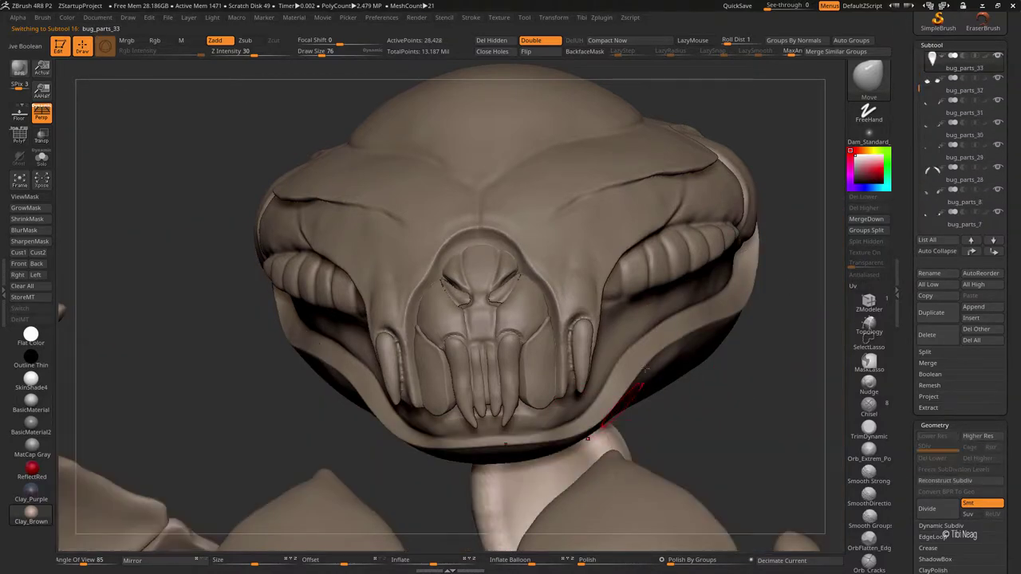
pyautogui.moveTo(755, 304)
pyautogui.mouseDown()
pyautogui.moveTo(683, 272)
pyautogui.moveTo(722, 244)
pyautogui.mouseUp()
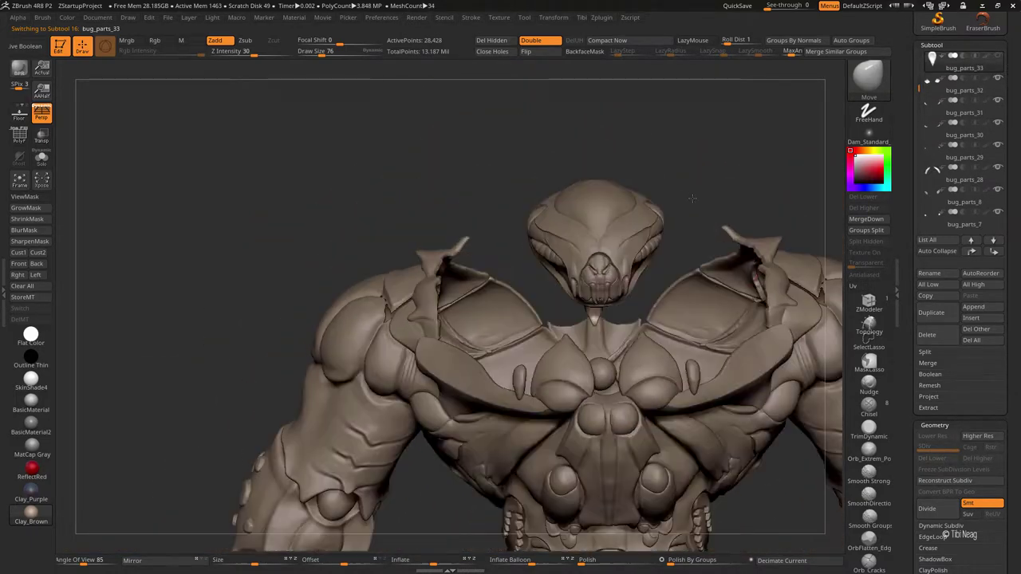
# Step: Select the bug_parts_7 shoulder spike piece and show it on its own
pyautogui.keyDown('alt'); pyautogui.click(750, 235); pyautogui.keyUp('alt')
pyautogui.moveTo(638, 301); pyautogui.dragTo(641, 224)
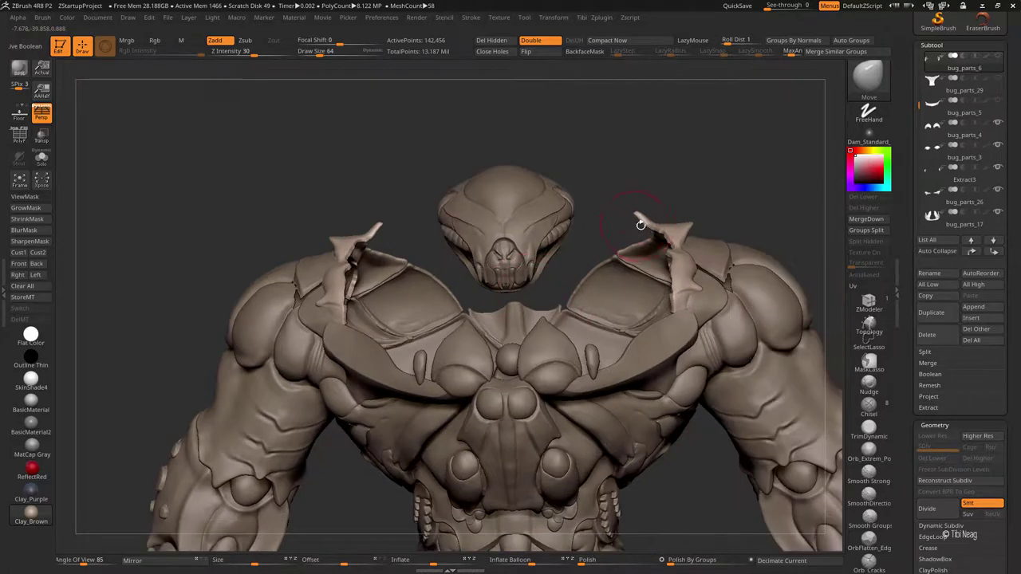
pyautogui.moveTo(702, 239); pyautogui.dragTo(718, 262)
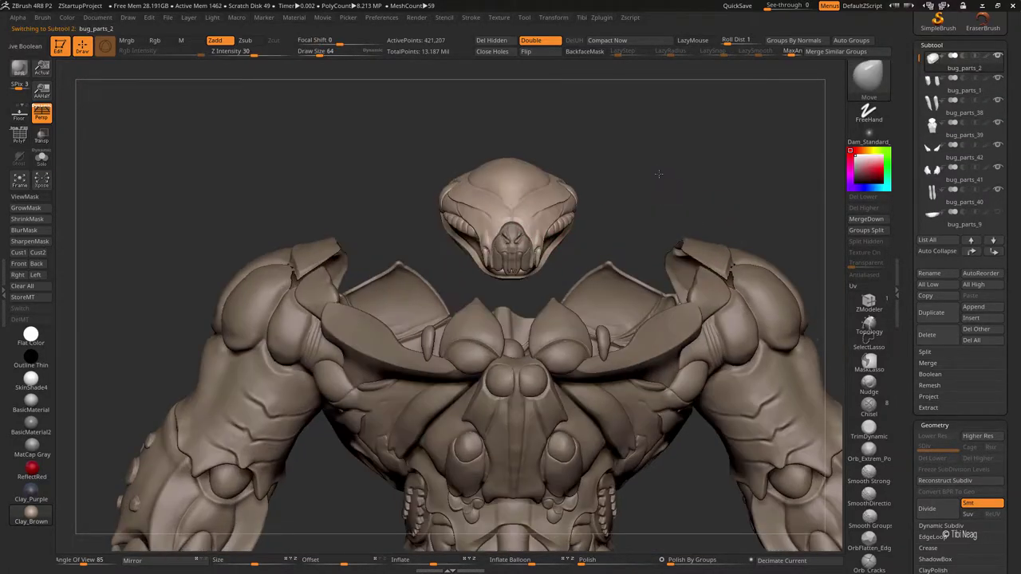
pyautogui.keyDown('alt'); pyautogui.click(718, 263); pyautogui.keyUp('alt')
pyautogui.moveTo(737, 213)
pyautogui.mouseDown()
pyautogui.moveTo(659, 189)
pyautogui.moveTo(643, 113)
pyautogui.moveTo(627, 204)
pyautogui.mouseUp()
# Step: Stretch the bug_parts_7 spike into a longer curve with the Move transpose line
pyautogui.press('w')
pyautogui.press('q')
pyautogui.click(38, 208)
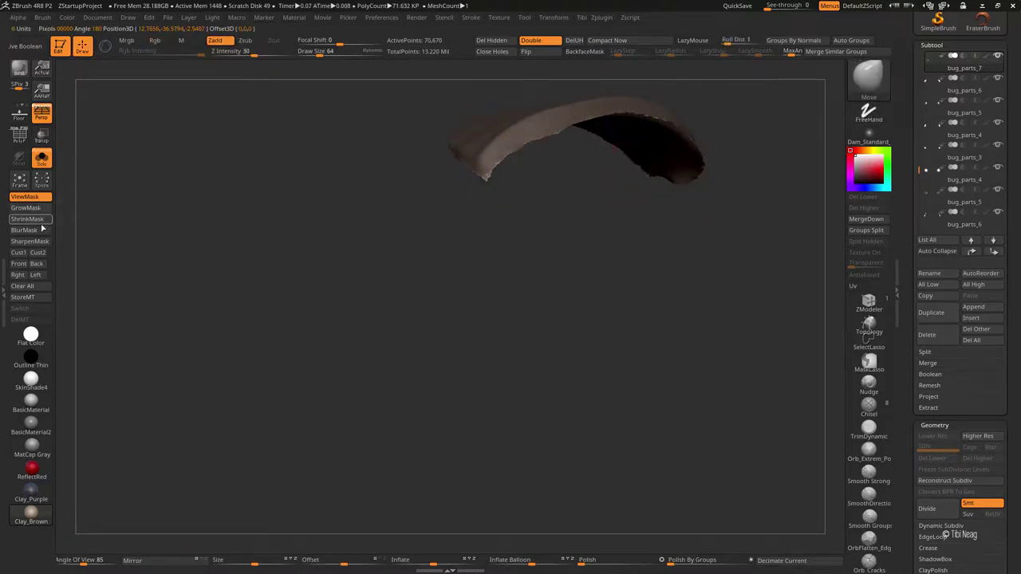
pyautogui.moveTo(264, 239)
pyautogui.mouseDown()
pyautogui.moveTo(308, 244)
pyautogui.moveTo(533, 192)
pyautogui.mouseUp()
pyautogui.press('w')
pyautogui.moveTo(549, 145); pyautogui.dragTo(548, 258)
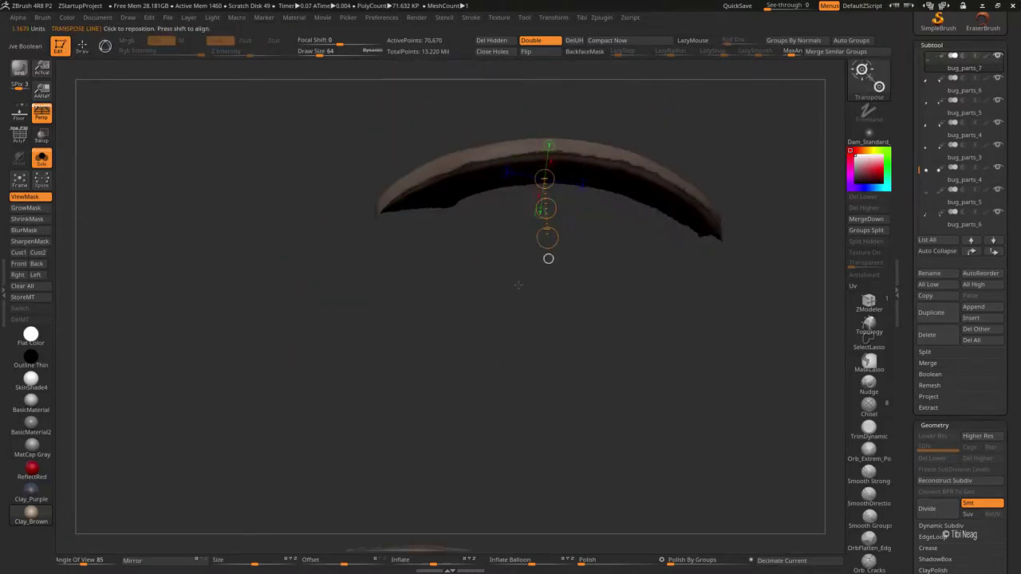
pyautogui.moveTo(545, 208); pyautogui.dragTo(543, 277)
pyautogui.press('q')
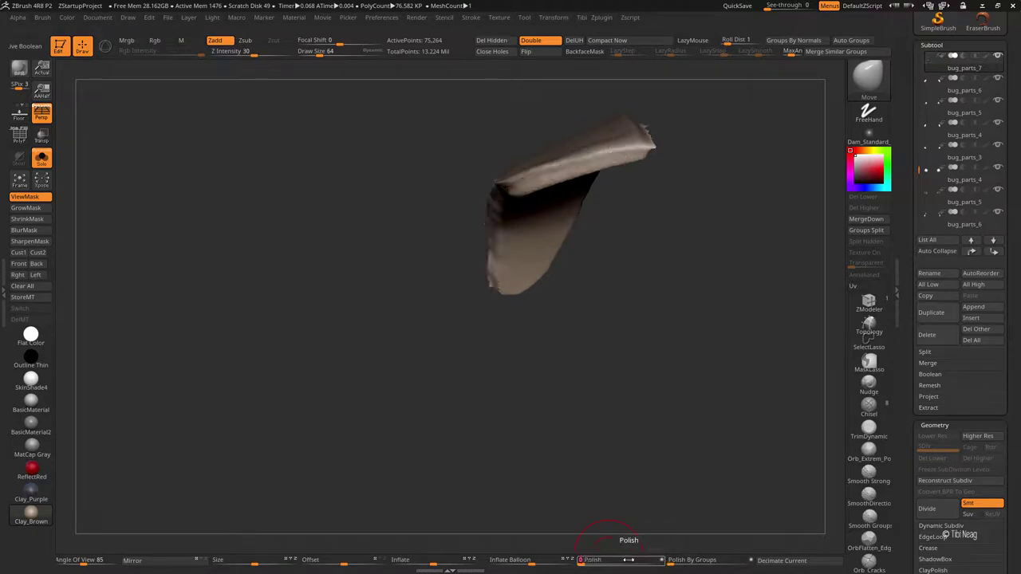
# Step: Smooth away the dashed seam on the spike using the ClayBuildup brush
pyautogui.moveTo(623, 511)
pyautogui.mouseDown()
pyautogui.moveTo(610, 385)
pyautogui.moveTo(582, 368)
pyautogui.mouseUp()
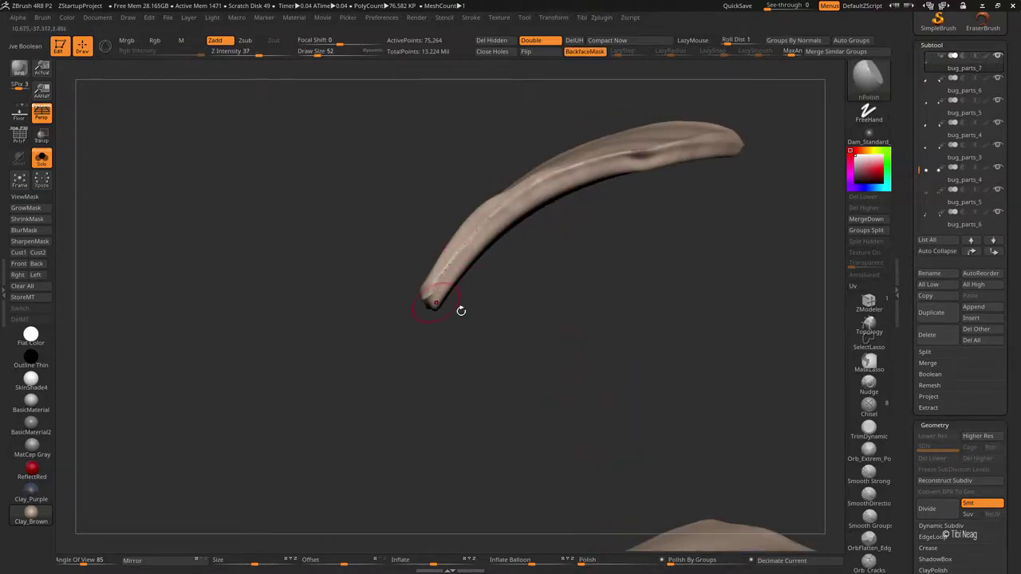
pyautogui.moveTo(435, 303); pyautogui.dragTo(505, 210)
pyautogui.moveTo(622, 263); pyautogui.dragTo(679, 260)
pyautogui.press('b')
pyautogui.press('c')
pyautogui.press('l')
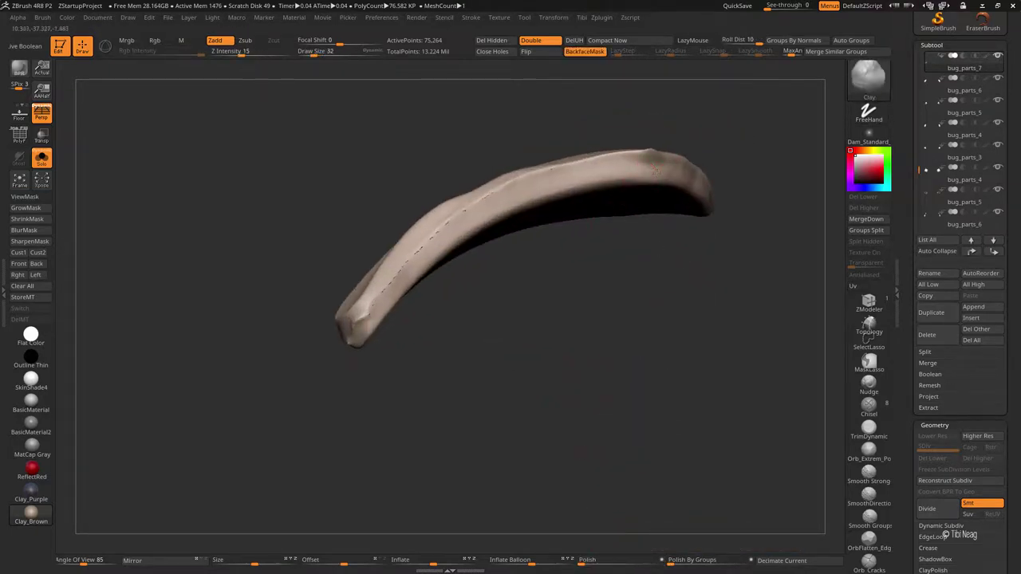
pyautogui.keyDown('shift'); pyautogui.moveTo(651, 164); pyautogui.dragTo(446, 240); pyautogui.keyUp('shift')
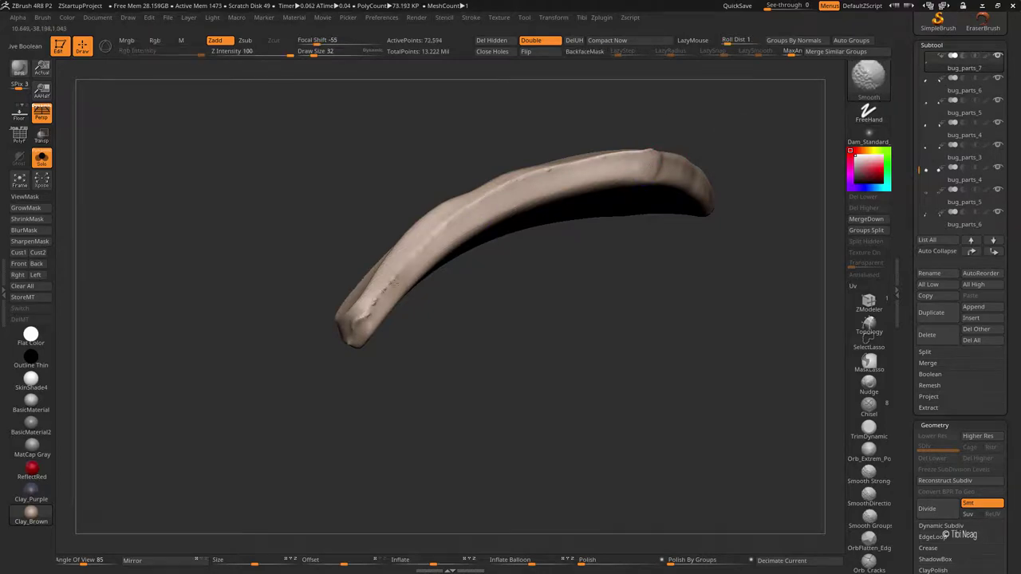
pyautogui.moveTo(527, 176); pyautogui.dragTo(659, 176)
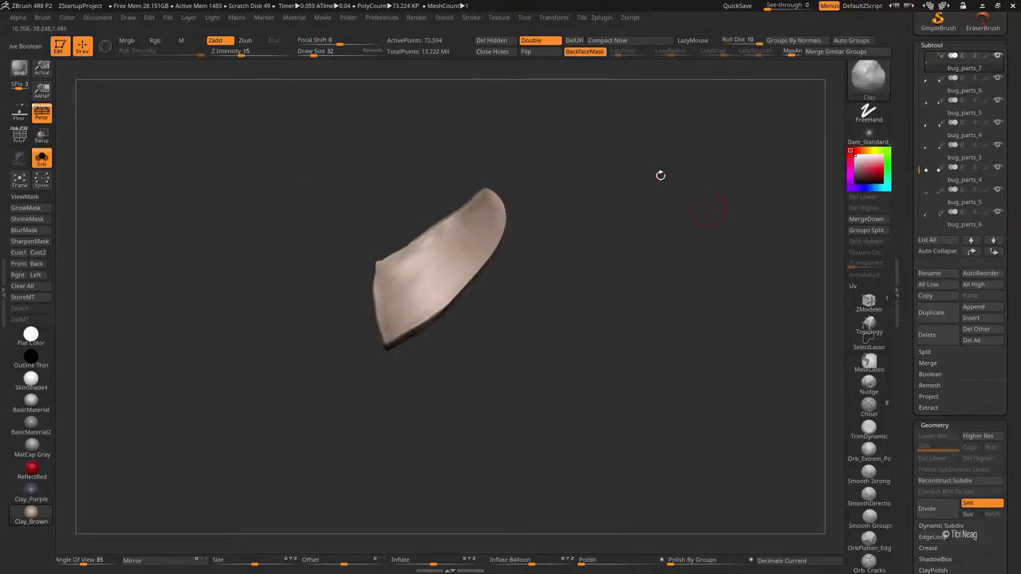
# Step: Show the whole bug, pick the bug_parts_6 armour piece and Solo it
pyautogui.hotkey('shift', 'ctrl', 's')
pyautogui.keyDown('alt'); pyautogui.click(474, 296); pyautogui.keyUp('alt')
pyautogui.hotkey('shift', 'ctrl', 's')
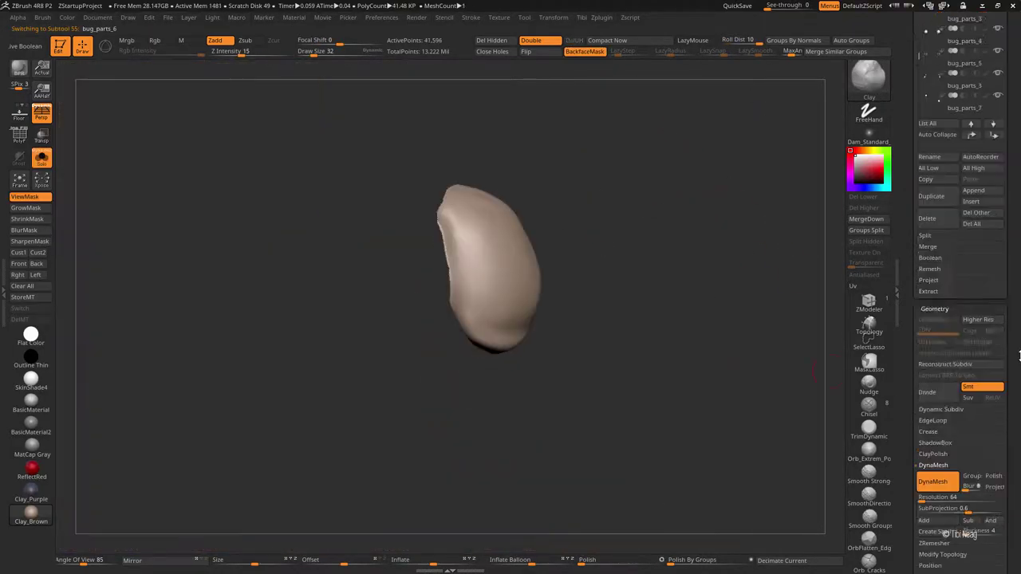
# Step: Add a raised panel rim to bug_parts_6 with panel loop thickness 0.25936
pyautogui.click(932, 116)
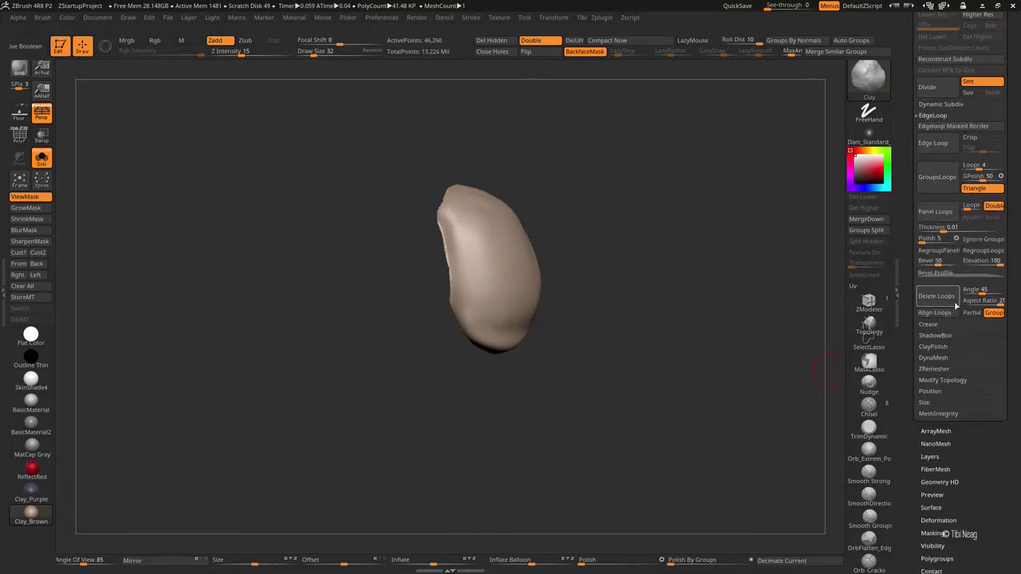
pyautogui.moveTo(926, 227); pyautogui.dragTo(949, 226)
pyautogui.click(936, 211)
pyautogui.moveTo(638, 216); pyautogui.dragTo(649, 229)
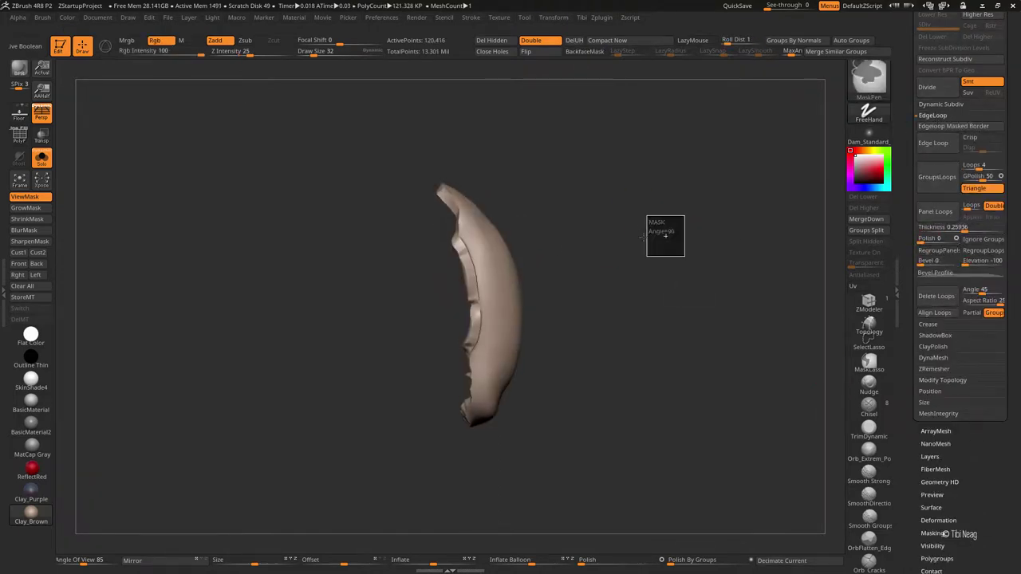
# Step: Cut away the protruding ragged section on the left of the piece with SelectLasso
pyautogui.press('w')
pyautogui.moveTo(394, 284); pyautogui.dragTo(615, 273)
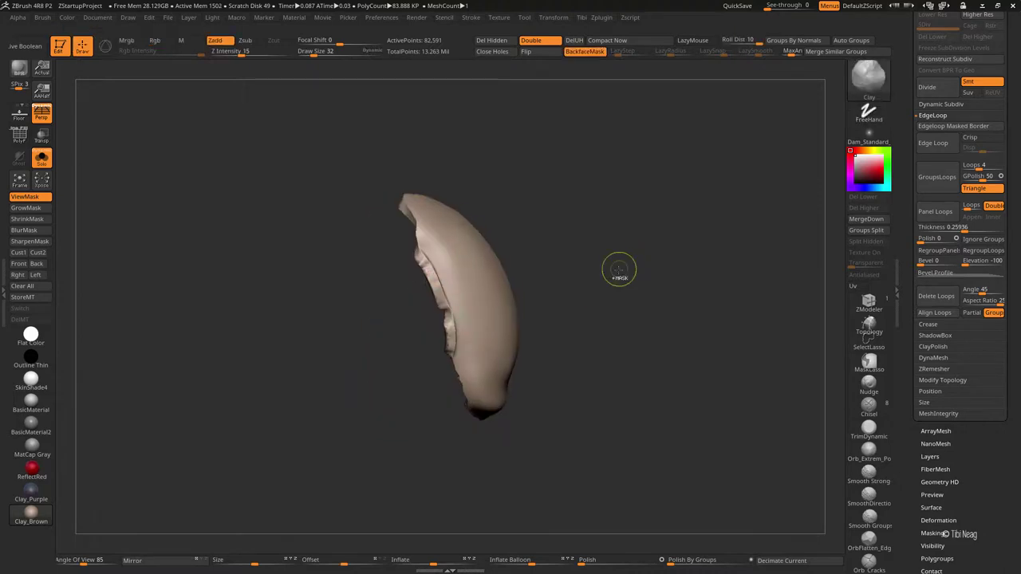
pyautogui.keyDown('ctrl'); pyautogui.click(411, 287); pyautogui.keyUp('ctrl')
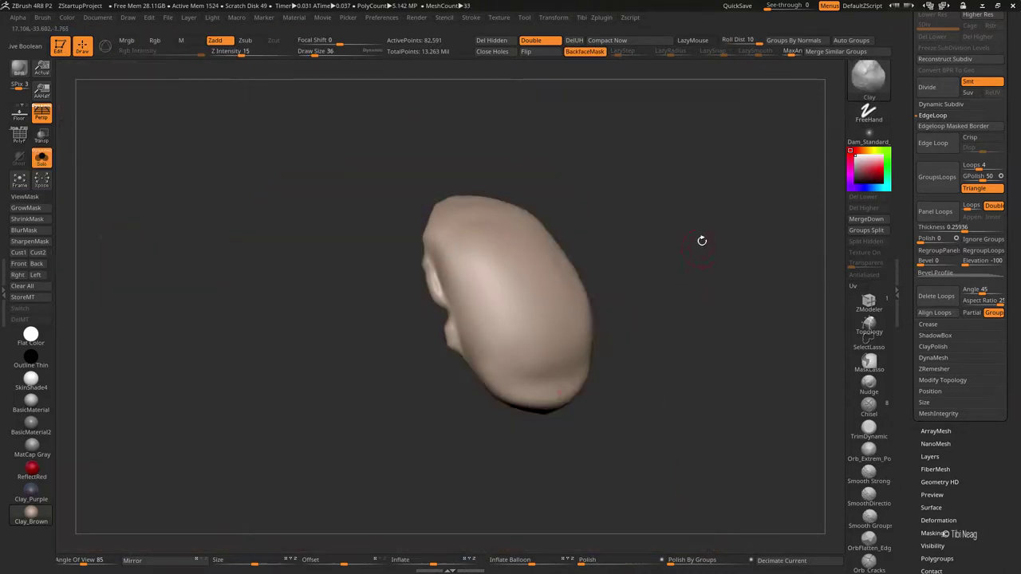
pyautogui.moveTo(435, 323); pyautogui.dragTo(383, 342, button='right')
pyautogui.keyDown('ctrl'); pyautogui.keyDown('alt'); pyautogui.keyDown('shift'); pyautogui.moveTo(391, 353); pyautogui.dragTo(418, 266); pyautogui.keyUp('shift'); pyautogui.keyUp('alt'); pyautogui.keyUp('ctrl')
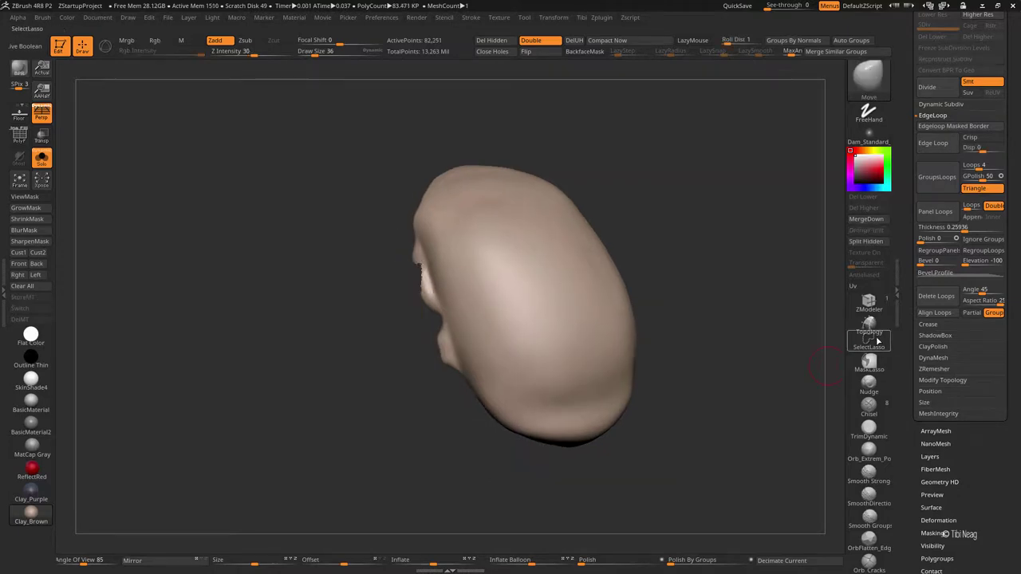
pyautogui.click(868, 343)
pyautogui.click(872, 369)
pyautogui.keyDown('ctrl'); pyautogui.keyDown('shift'); pyautogui.moveTo(357, 318); pyautogui.dragTo(406, 241); pyautogui.keyUp('shift'); pyautogui.keyUp('ctrl')
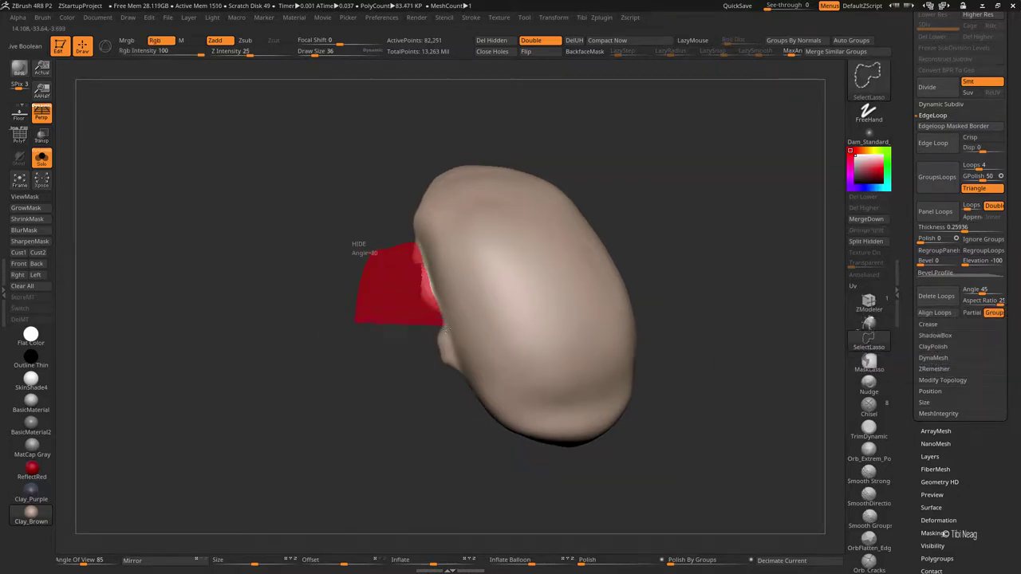
pyautogui.keyDown('ctrl'); pyautogui.keyDown('shift'); pyautogui.moveTo(444, 327); pyautogui.dragTo(441, 343); pyautogui.keyUp('shift'); pyautogui.keyUp('ctrl')
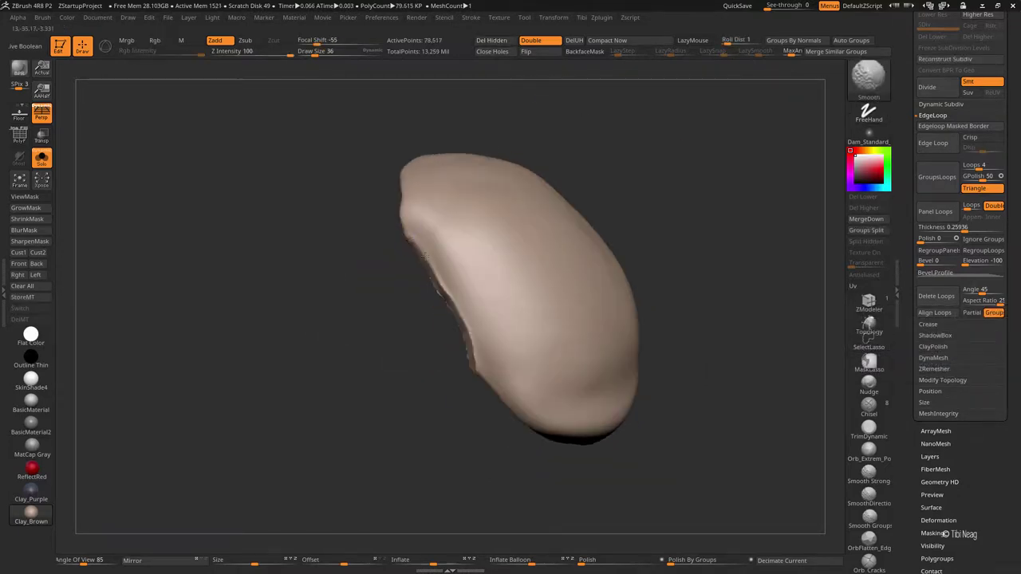
# Step: Set brush size to 108, check the plate on the shoulder armour, and isolate bug_parts_8
pyautogui.keyDown('ctrl'); pyautogui.keyDown('shift'); pyautogui.click(650, 198); pyautogui.keyUp('shift'); pyautogui.keyUp('ctrl')
pyautogui.press('space')
pyautogui.moveTo(496, 286); pyautogui.dragTo(527, 287)
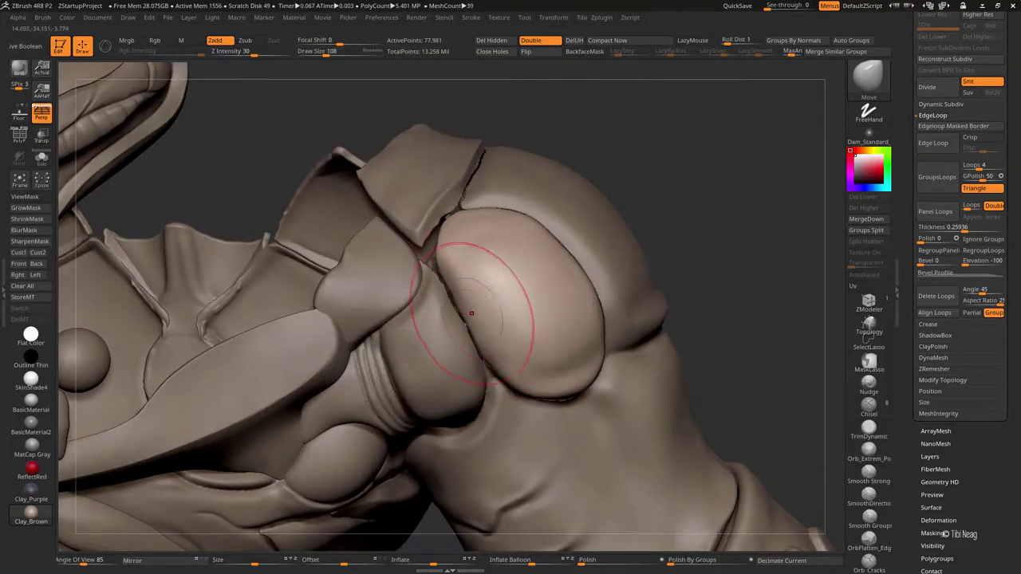
pyautogui.moveTo(467, 319); pyautogui.dragTo(475, 238, button='right')
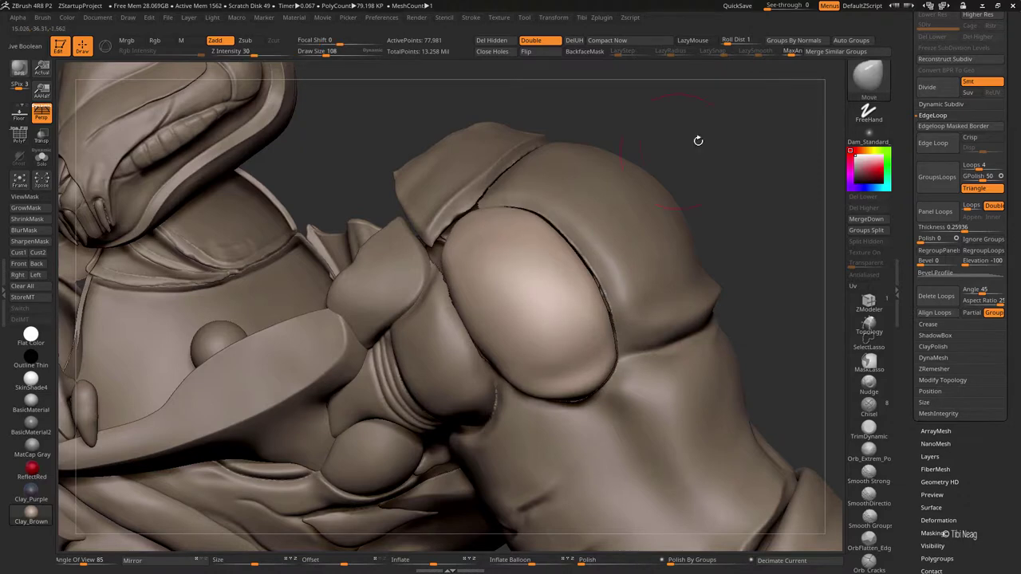
pyautogui.moveTo(695, 142); pyautogui.dragTo(533, 233)
pyautogui.moveTo(579, 333); pyautogui.dragTo(713, 146, button='right')
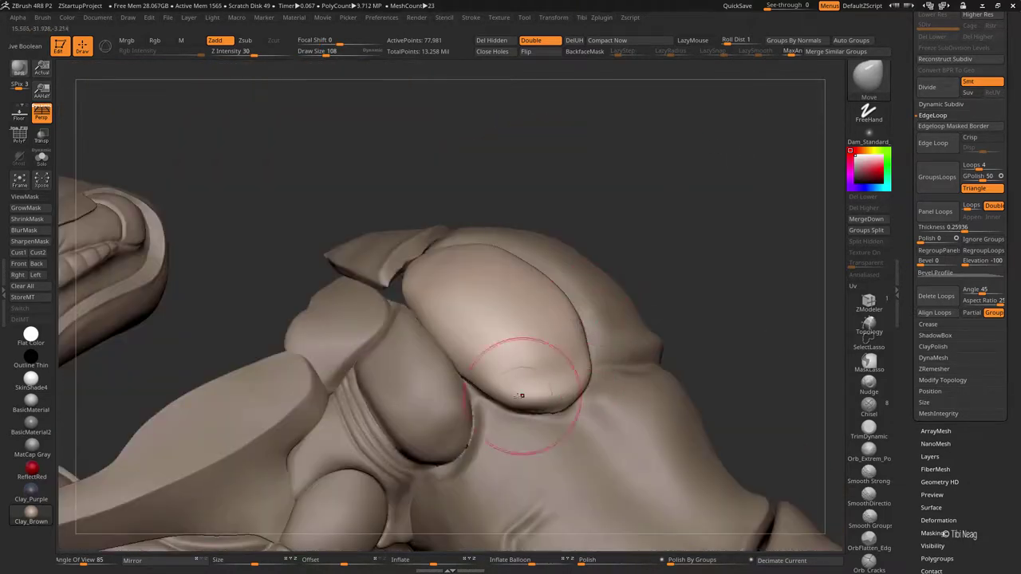
pyautogui.moveTo(531, 398); pyautogui.dragTo(639, 259, button='right')
pyautogui.hotkey('alt', 's')
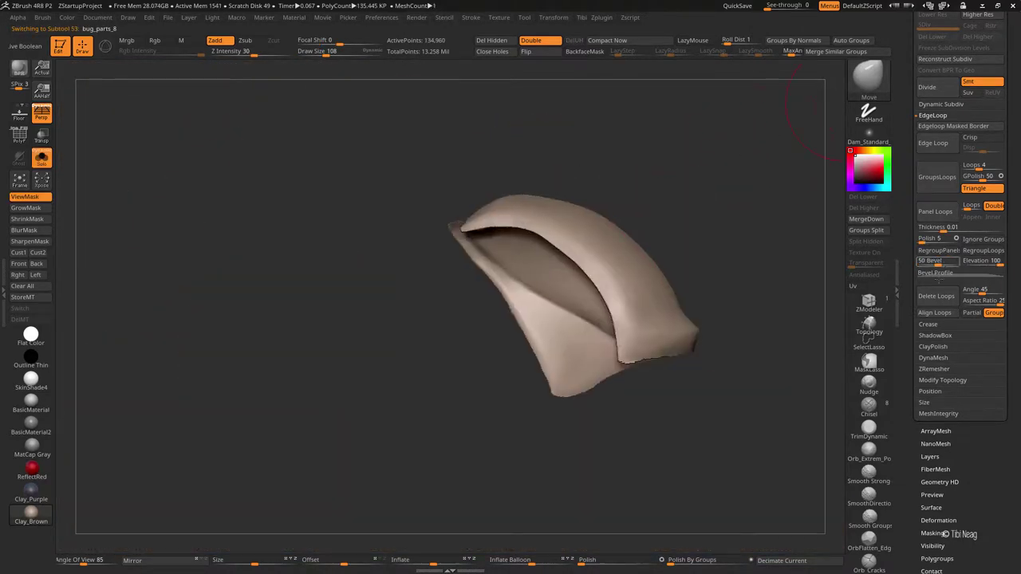
# Step: Give the bug_parts_8 shoulder plate a thick beveled panel rim with thickness 0.56542
pyautogui.moveTo(641, 198)
pyautogui.mouseDown()
pyautogui.moveTo(724, 148)
pyautogui.moveTo(813, 339)
pyautogui.mouseUp()
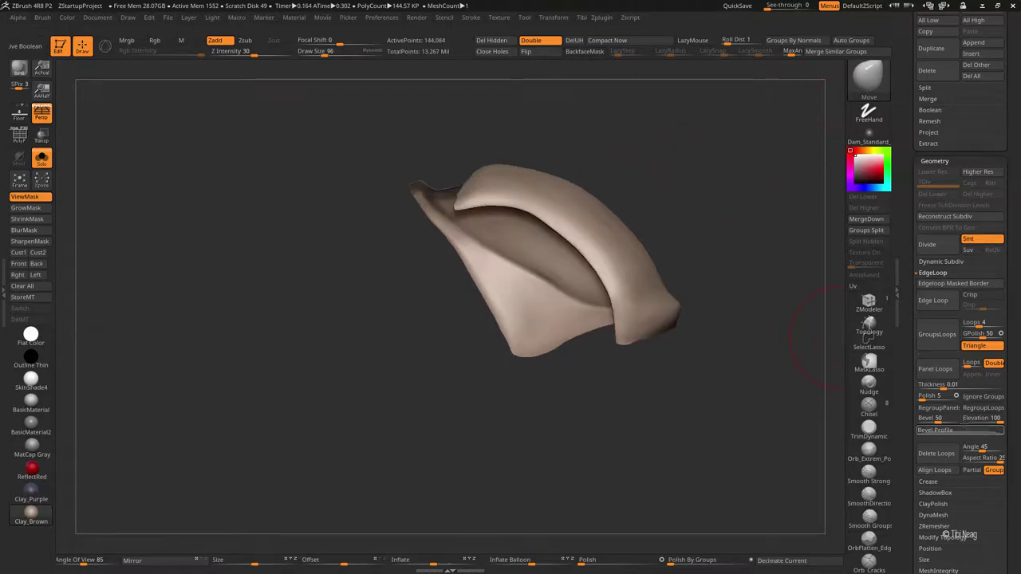
pyautogui.moveTo(918, 384); pyautogui.dragTo(961, 384)
pyautogui.click(935, 368)
pyautogui.moveTo(654, 343)
pyautogui.mouseDown()
pyautogui.moveTo(725, 176)
pyautogui.moveTo(665, 160)
pyautogui.moveTo(524, 276)
pyautogui.moveTo(577, 160)
pyautogui.moveTo(644, 260)
pyautogui.mouseUp()
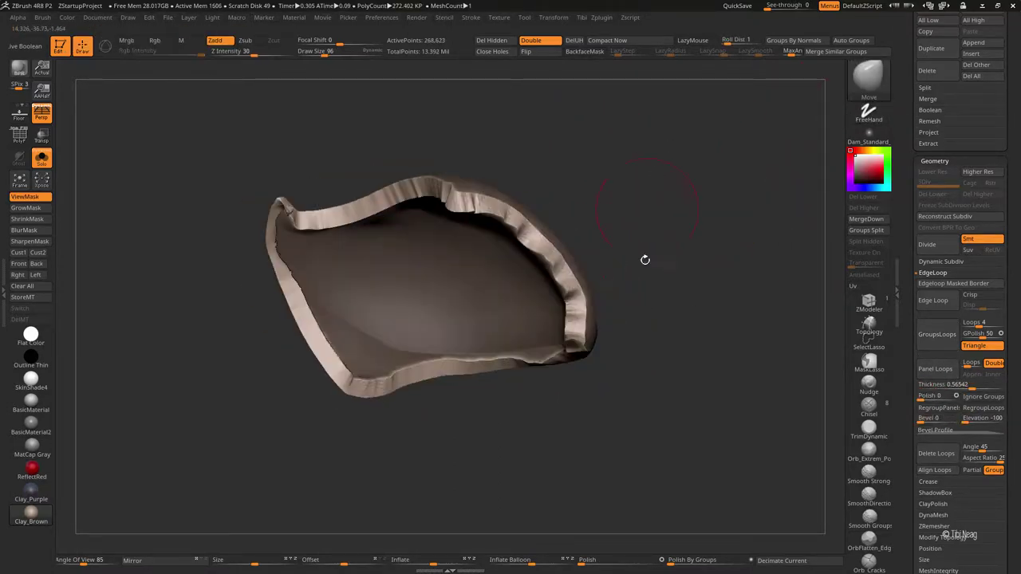
pyautogui.moveTo(661, 550); pyautogui.dragTo(650, 535)
pyautogui.moveTo(650, 468); pyautogui.dragTo(639, 456)
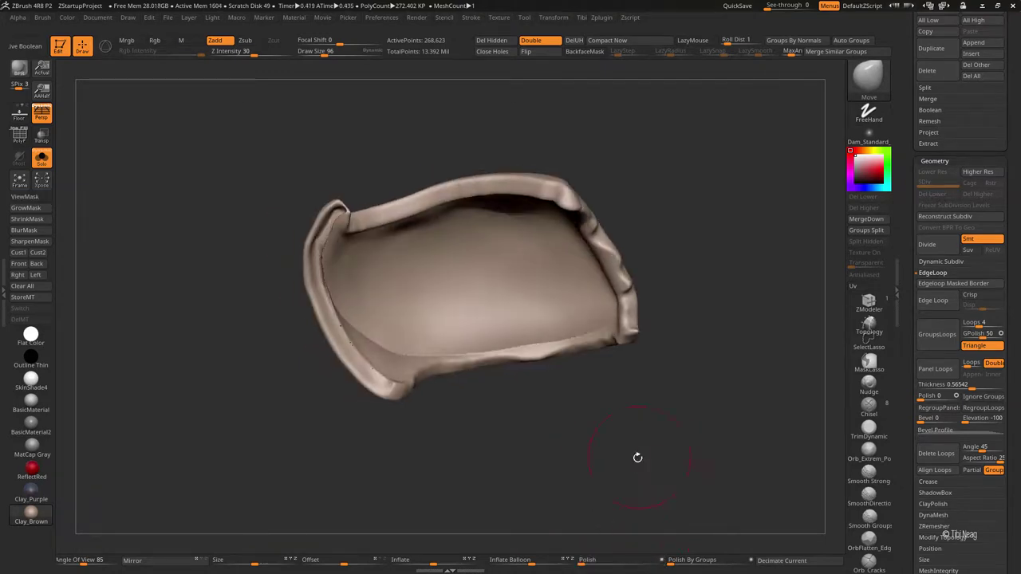
# Step: Build up and inflate the plate surface with the ClayBuildup and Inflate brushes
pyautogui.press('b')
pyautogui.press('c')
pyautogui.press('l')
pyautogui.press('b')
pyautogui.press('i')
pyautogui.press('n')
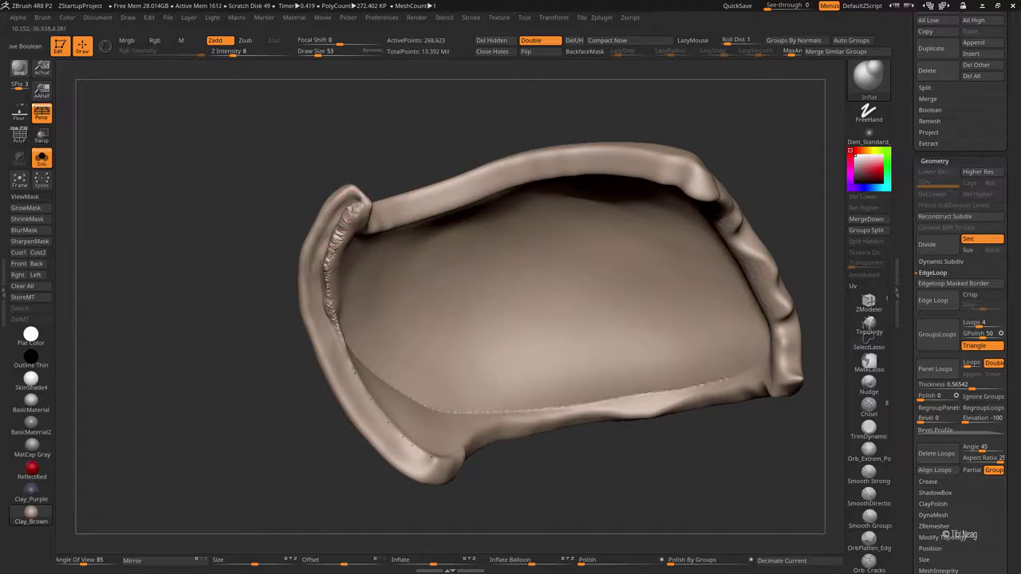
pyautogui.press('b')
pyautogui.press('c')
pyautogui.press('l')
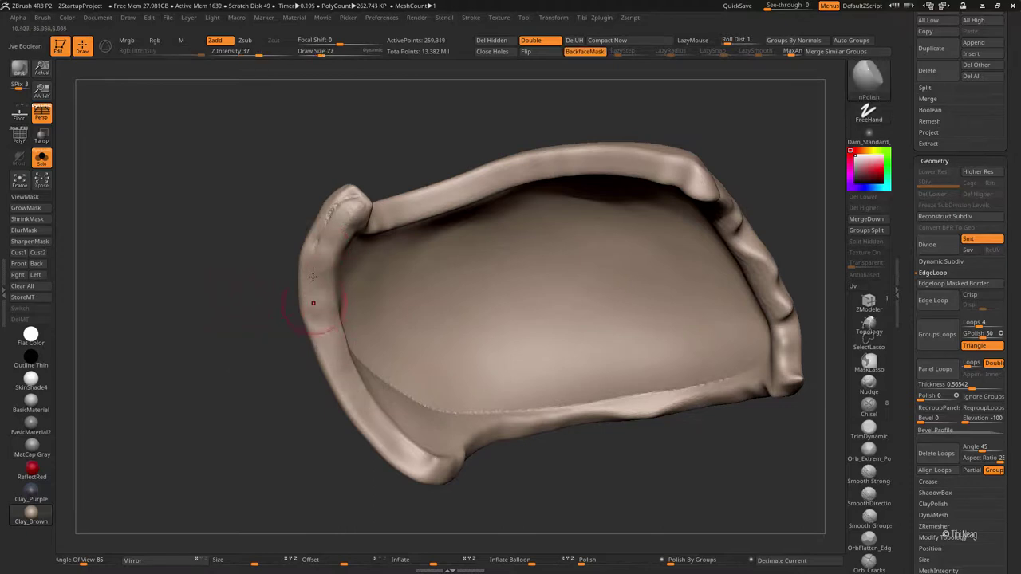
# Step: Refine the plate's upper-left rim corner, checking it from several angles
pyautogui.moveTo(317, 270); pyautogui.dragTo(344, 195, button='right')
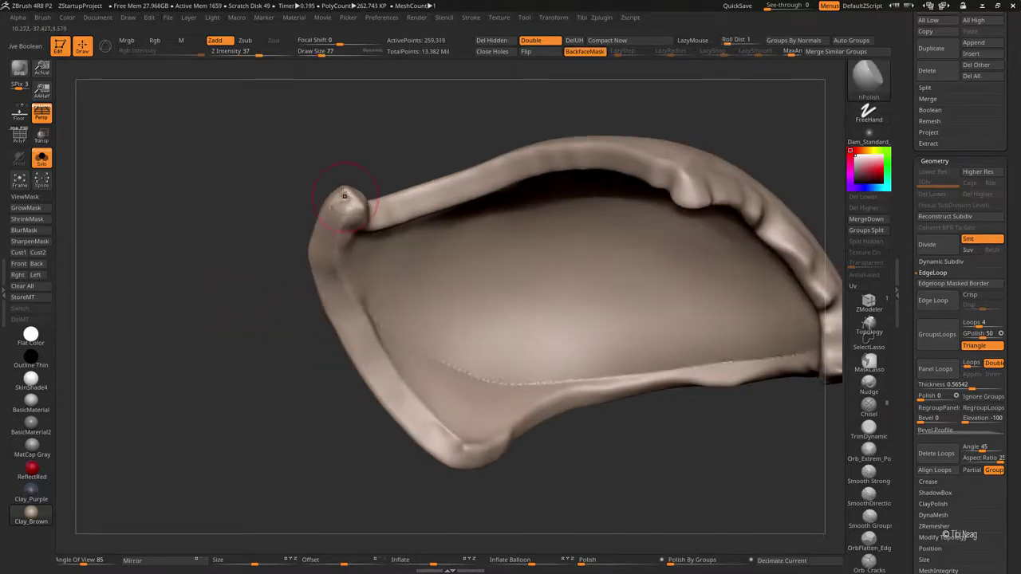
pyautogui.moveTo(368, 362)
pyautogui.mouseDown(button='right')
pyautogui.moveTo(280, 358)
pyautogui.moveTo(356, 244)
pyautogui.mouseUp(button='right')
pyautogui.moveTo(335, 211); pyautogui.dragTo(344, 192, button='right')
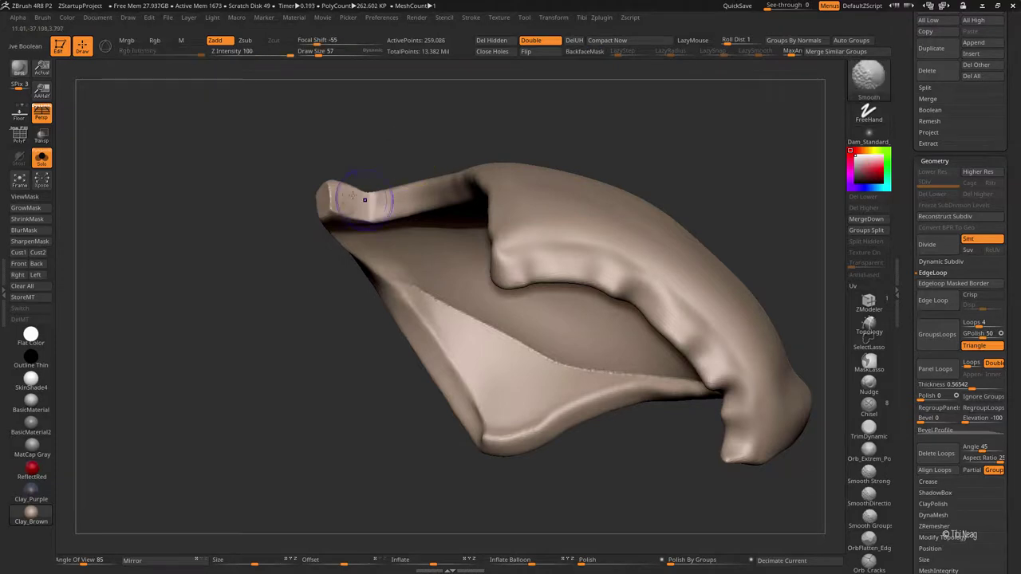
pyautogui.moveTo(369, 204)
pyautogui.keyDown('alt'); pyautogui.mouseDown(button='right')
pyautogui.moveTo(438, 251)
pyautogui.moveTo(376, 275)
pyautogui.mouseUp(button='right'); pyautogui.keyUp('alt')
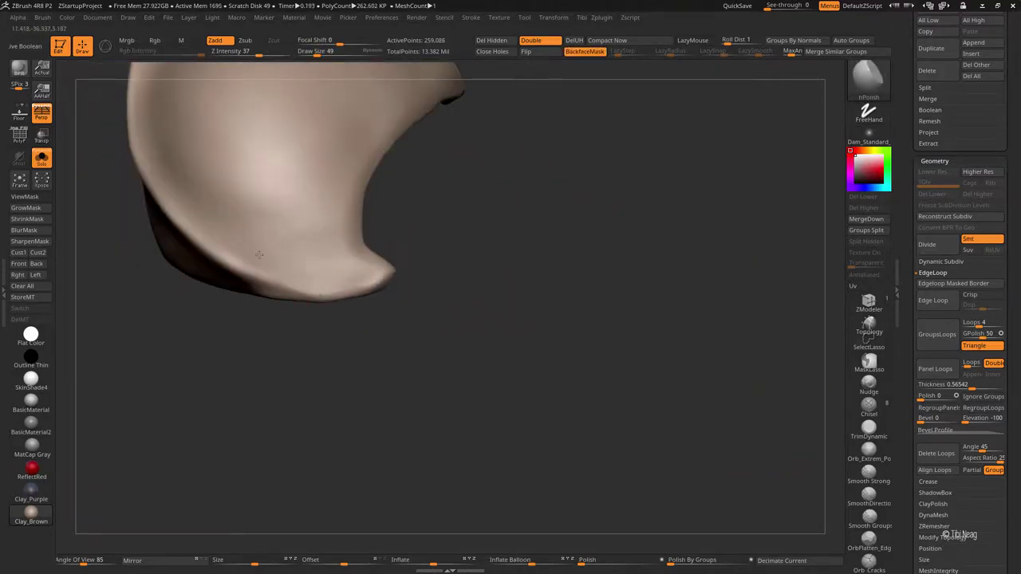
pyautogui.keyDown('ctrl'); pyautogui.moveTo(205, 160); pyautogui.dragTo(470, 245, button='right'); pyautogui.keyUp('ctrl')
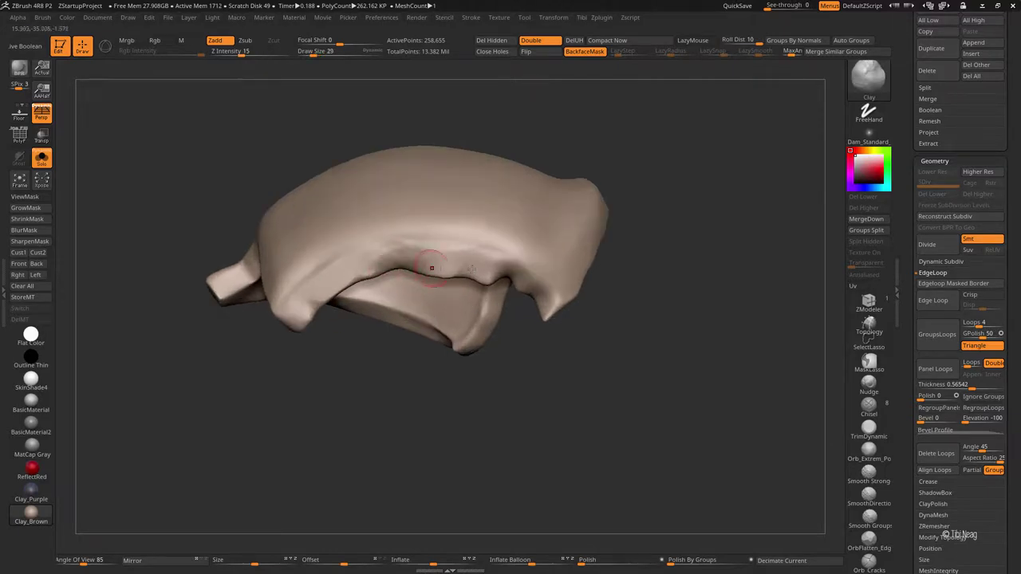
pyautogui.moveTo(431, 267); pyautogui.dragTo(487, 277, button='right')
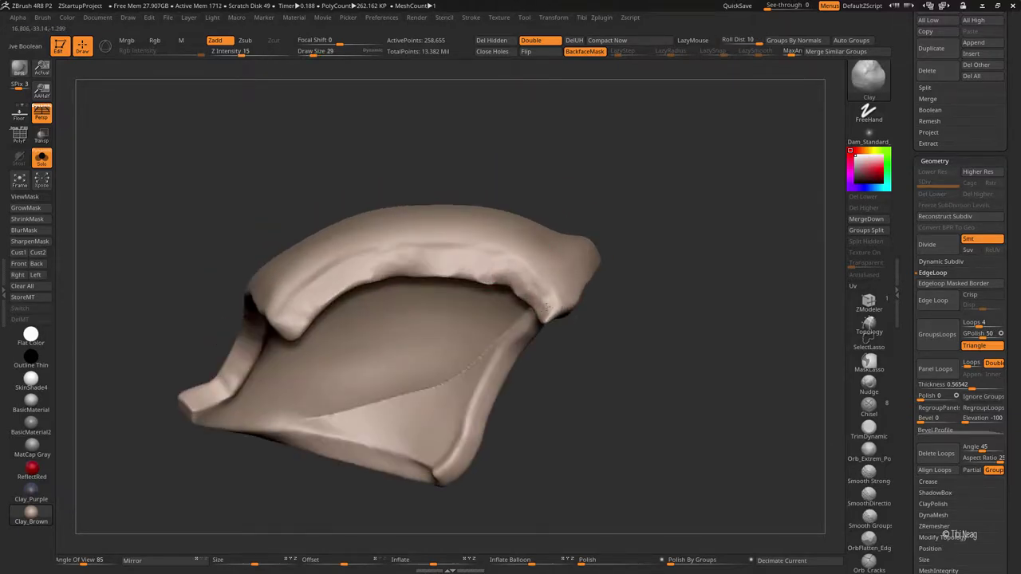
pyautogui.moveTo(547, 305)
pyautogui.mouseDown(button='right')
pyautogui.moveTo(658, 277)
pyautogui.moveTo(582, 343)
pyautogui.mouseUp(button='right')
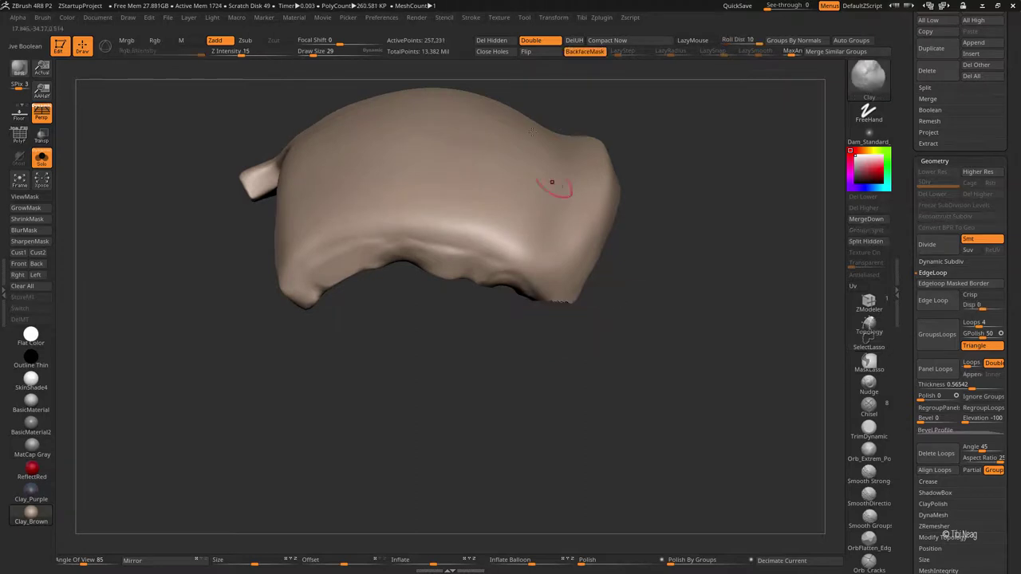
pyautogui.moveTo(551, 182)
pyautogui.mouseDown(button='right')
pyautogui.moveTo(399, 335)
pyautogui.moveTo(451, 280)
pyautogui.moveTo(415, 276)
pyautogui.mouseUp(button='right')
# Step: Reshape the plate's arch with the Move brush and flatten its surfaces with hPolish
pyautogui.press('b')
pyautogui.press('m')
pyautogui.press('v')
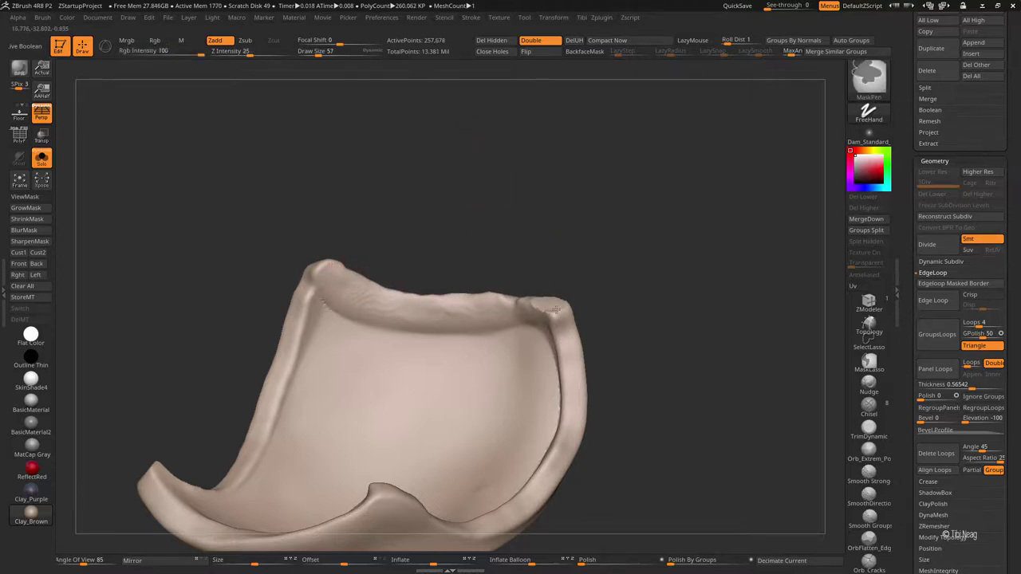
pyautogui.moveTo(470, 296)
pyautogui.keyDown('ctrl'); pyautogui.mouseDown(button='right')
pyautogui.moveTo(433, 132)
pyautogui.moveTo(602, 187)
pyautogui.moveTo(515, 297)
pyautogui.mouseUp(button='right'); pyautogui.keyUp('ctrl')
pyautogui.press('b')
pyautogui.press('h')
pyautogui.press('p')
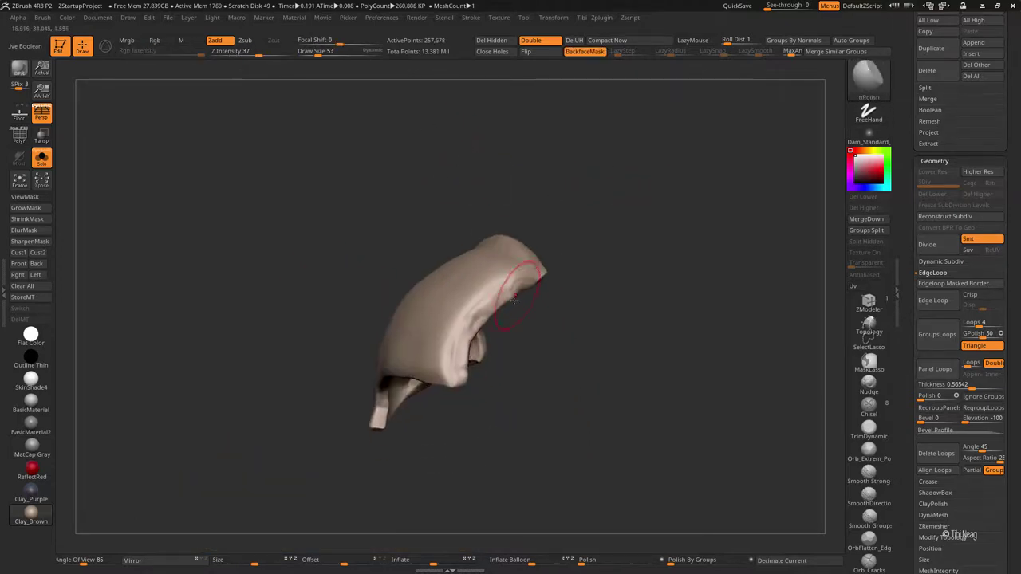
pyautogui.moveTo(580, 359)
pyautogui.mouseDown(button='right')
pyautogui.moveTo(595, 321)
pyautogui.moveTo(474, 329)
pyautogui.mouseUp(button='right')
pyautogui.moveTo(468, 218)
pyautogui.mouseDown(button='right')
pyautogui.moveTo(554, 315)
pyautogui.moveTo(640, 225)
pyautogui.moveTo(374, 271)
pyautogui.mouseUp(button='right')
# Step: Check the plate on the full character, then Solo the bug_parts_2 head
pyautogui.hotkey('ctrl', 'shift', 's')
pyautogui.press('b')
pyautogui.press('m')
pyautogui.press('v')
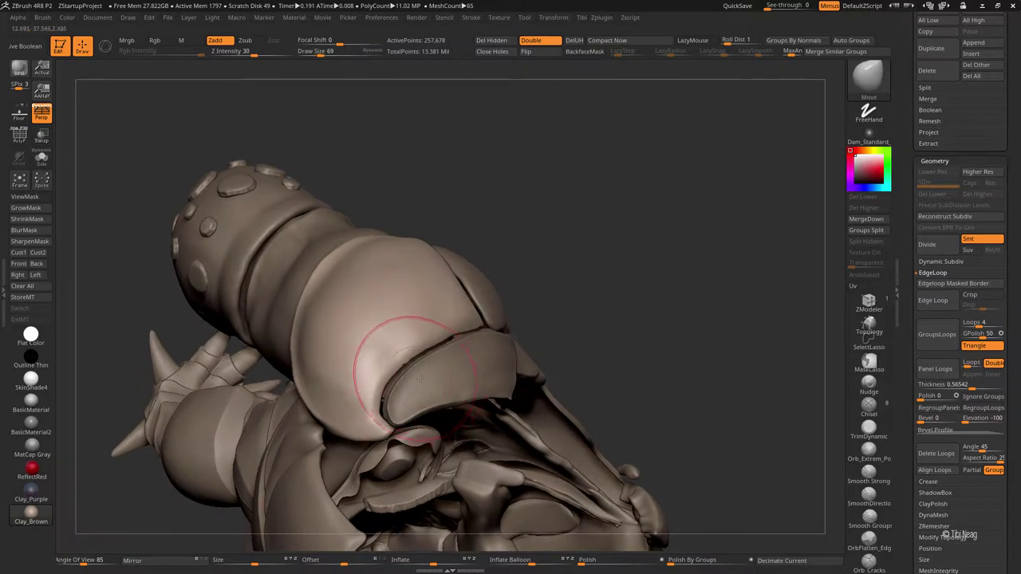
pyautogui.moveTo(472, 319); pyautogui.dragTo(308, 343, button='right')
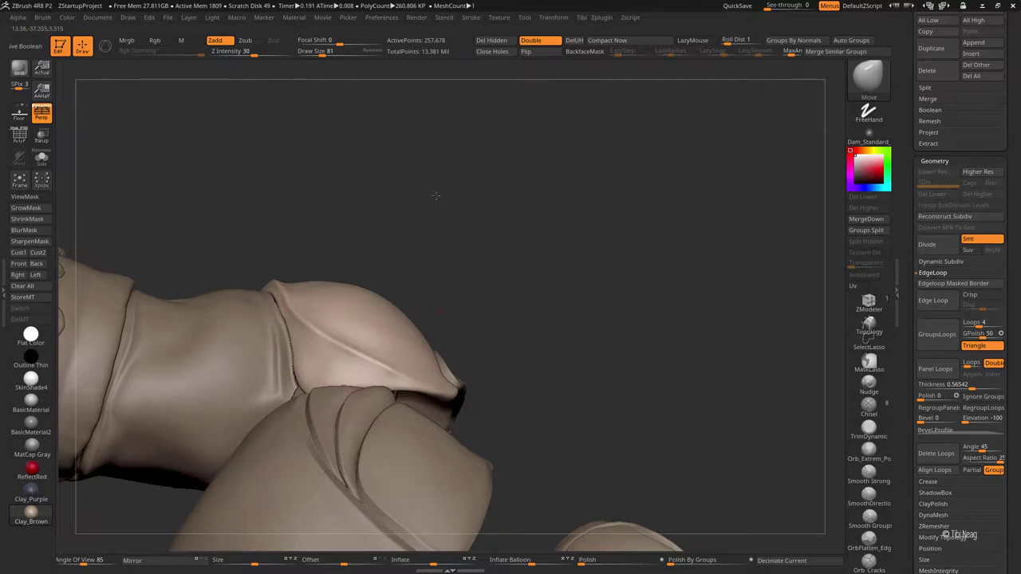
pyautogui.moveTo(435, 194)
pyautogui.mouseDown(button='right')
pyautogui.moveTo(415, 199)
pyautogui.moveTo(456, 208)
pyautogui.moveTo(653, 149)
pyautogui.mouseUp(button='right')
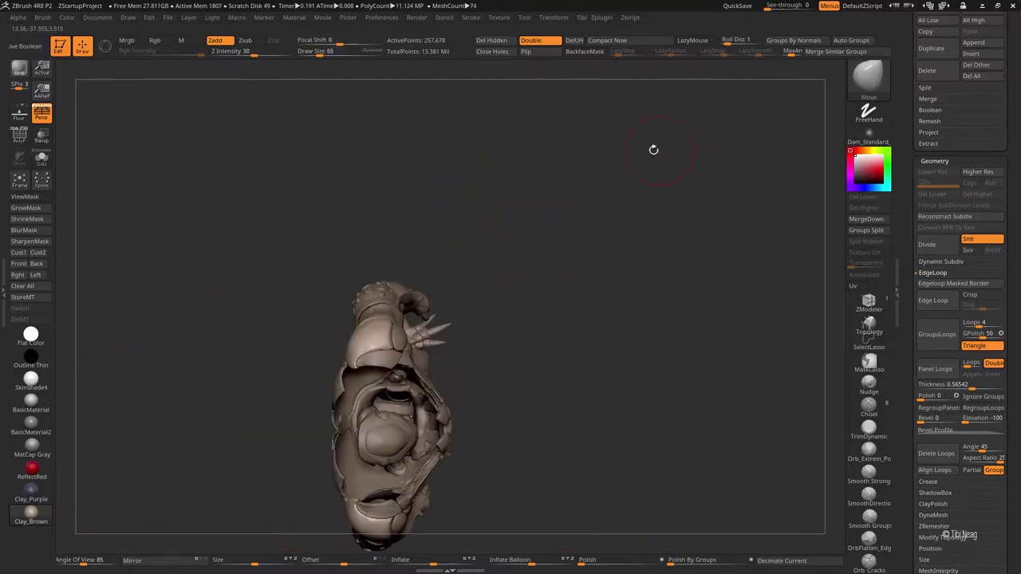
pyautogui.press('s')
pyautogui.moveTo(542, 321); pyautogui.dragTo(623, 495, button='right')
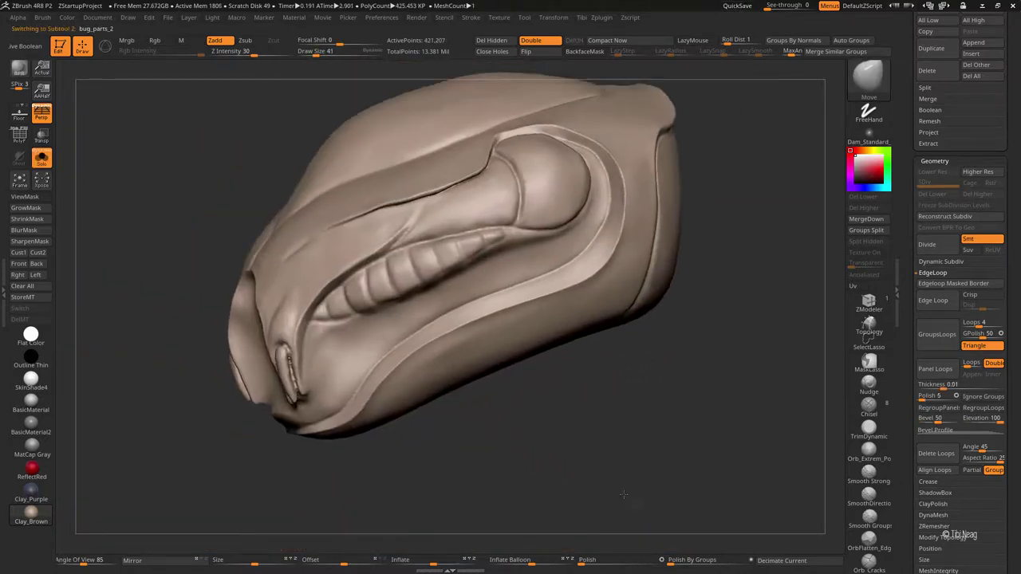
# Step: Mask the row of ridged teeth strips along the head's mouth with MaskPen
pyautogui.hotkey('shift', 'f')
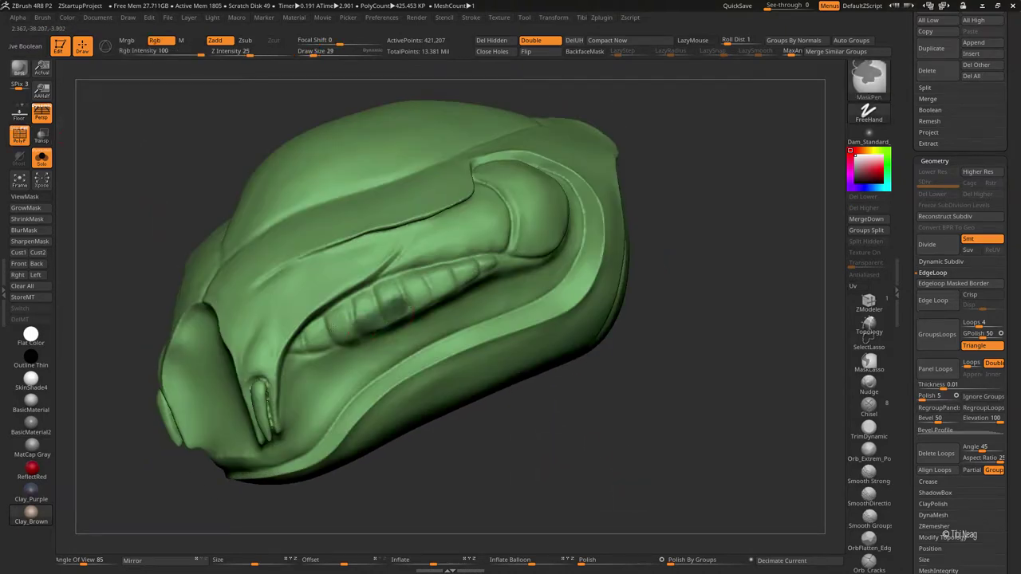
pyautogui.hotkey('ctrl', 'h')
pyautogui.hotkey('shift', 'f')
pyautogui.moveTo(395, 312); pyautogui.dragTo(359, 315, button='right')
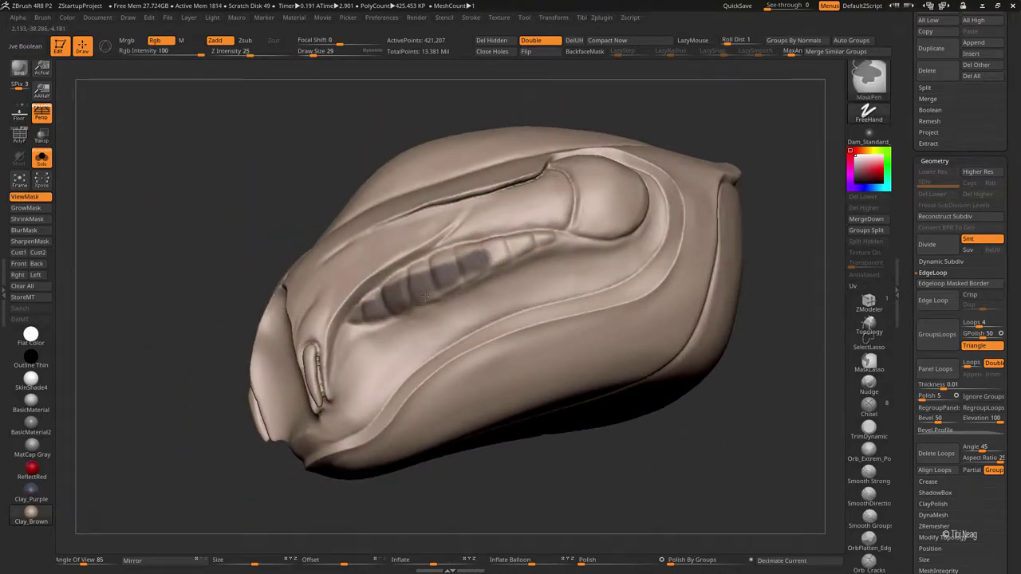
pyautogui.keyDown('ctrl'); pyautogui.moveTo(425, 296); pyautogui.dragTo(551, 240); pyautogui.keyUp('ctrl')
pyautogui.moveTo(551, 239); pyautogui.dragTo(366, 302, button='right')
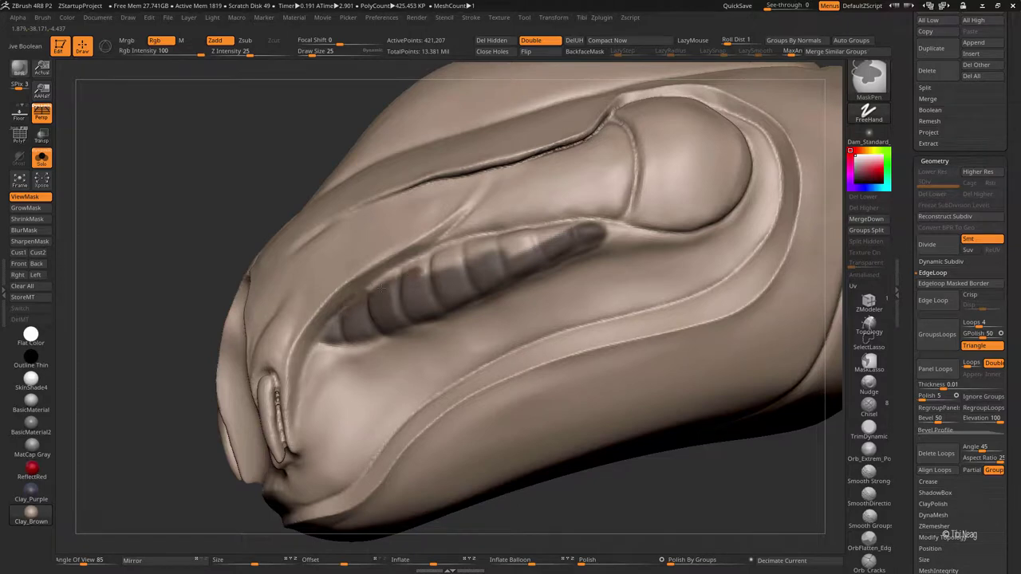
pyautogui.moveTo(405, 269); pyautogui.dragTo(351, 293, button='right')
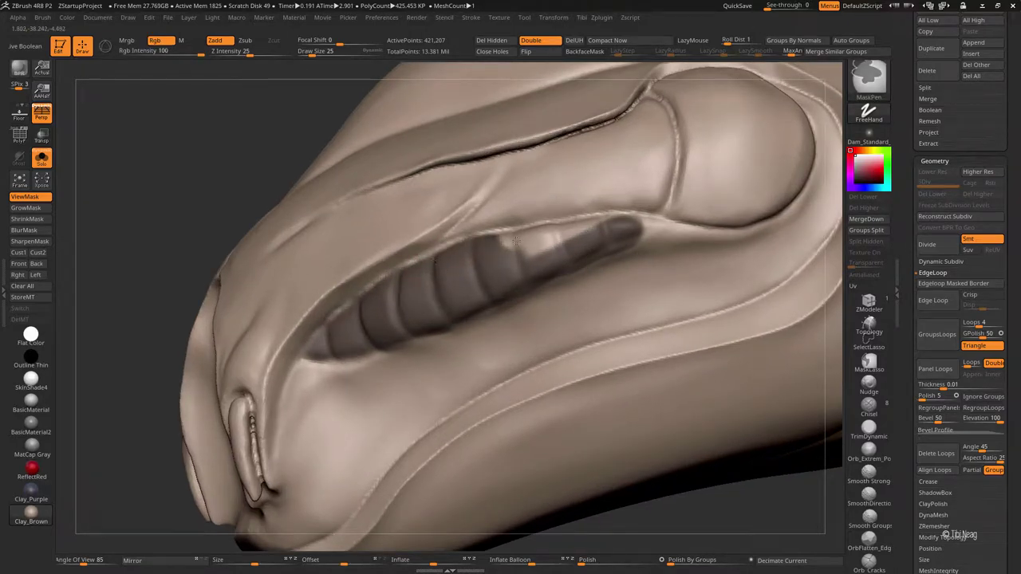
pyautogui.moveTo(517, 242); pyautogui.dragTo(548, 230, button='right')
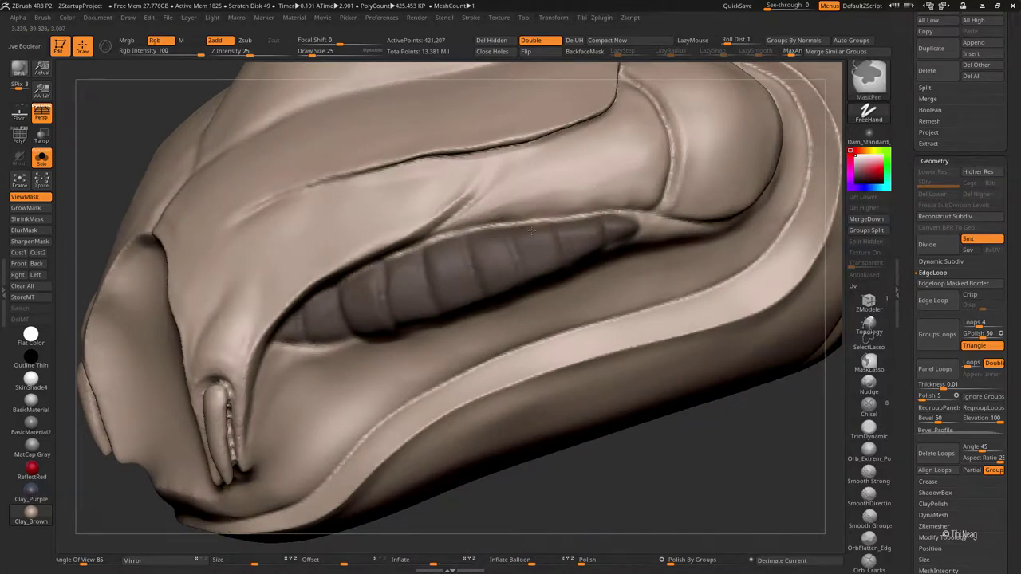
pyautogui.moveTo(531, 230); pyautogui.dragTo(615, 229, button='right')
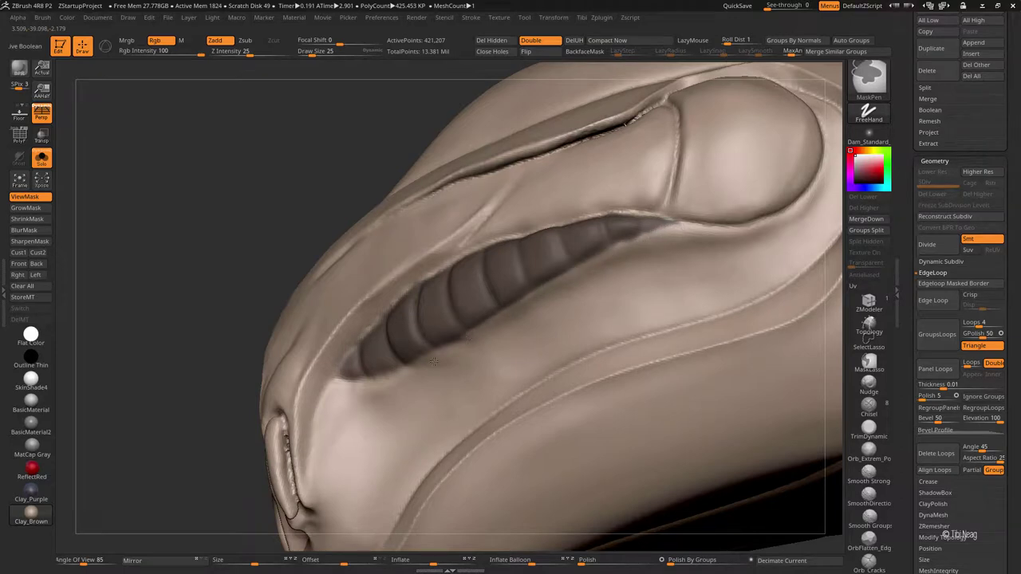
pyautogui.moveTo(319, 358); pyautogui.dragTo(346, 410, button='right')
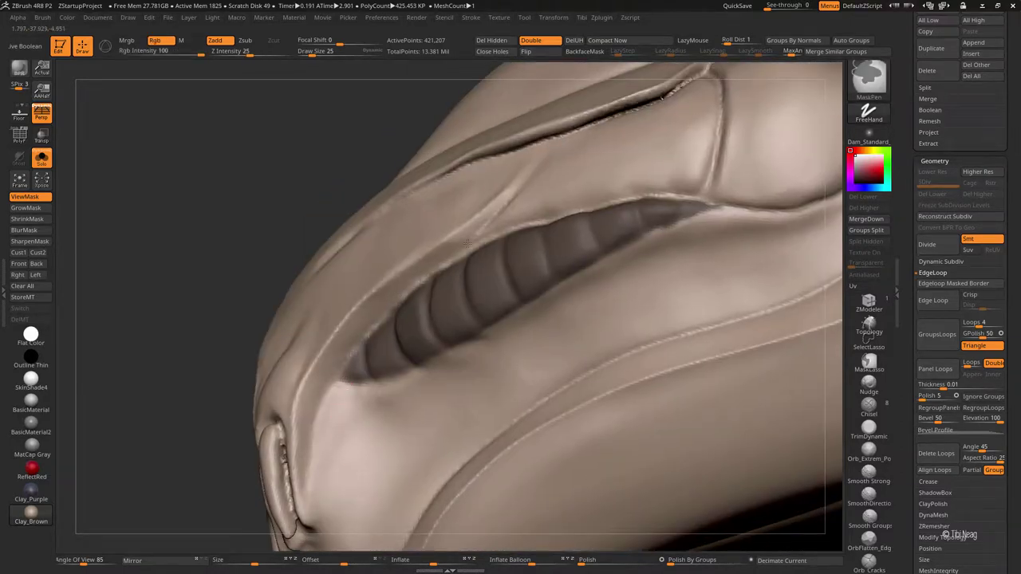
# Step: Isolate the teeth polygroup so only the ribbed strips remain visible
pyautogui.press('f')
pyautogui.moveTo(543, 152); pyautogui.dragTo(587, 144, button='right')
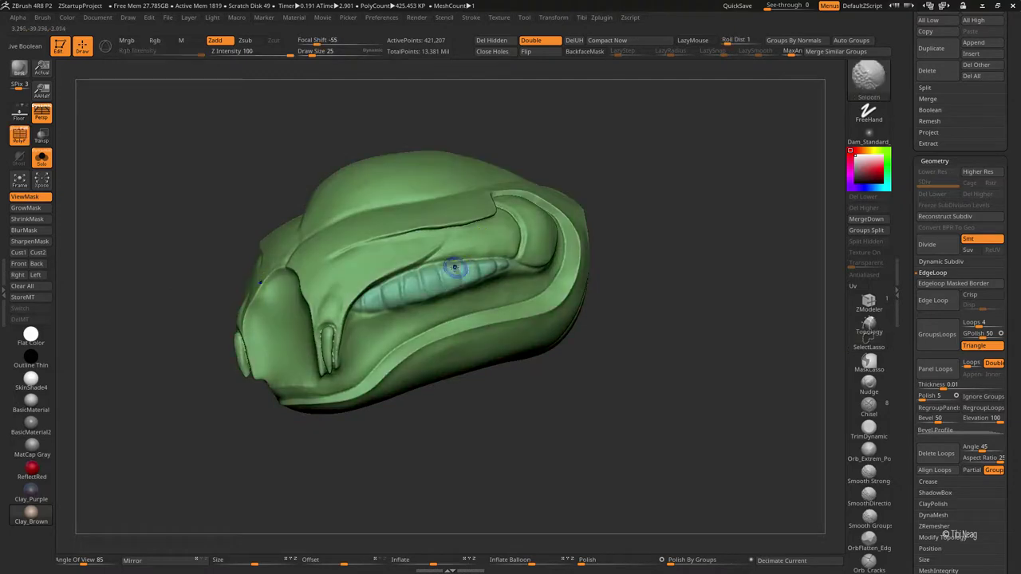
pyautogui.moveTo(622, 192); pyautogui.dragTo(677, 124)
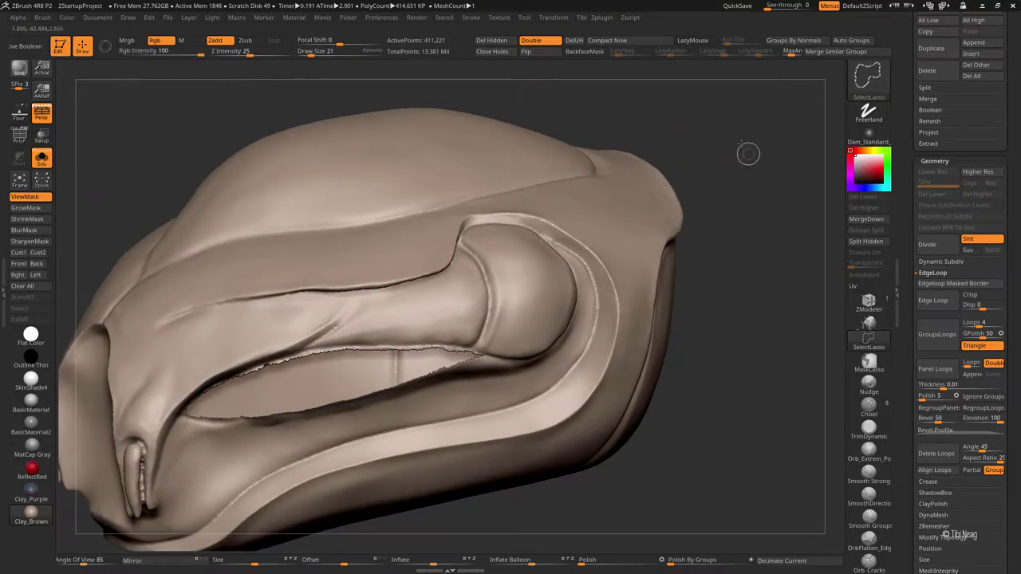
pyautogui.keyDown('ctrl'); pyautogui.keyDown('shift'); pyautogui.click(668, 143); pyautogui.keyUp('shift'); pyautogui.keyUp('ctrl')
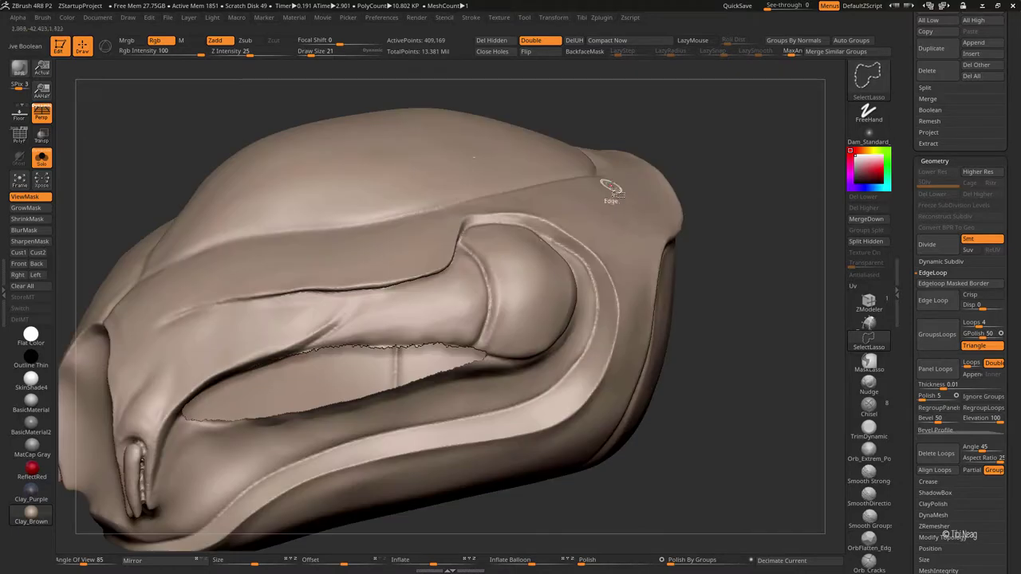
pyautogui.keyDown('ctrl'); pyautogui.keyDown('shift'); pyautogui.click(665, 149); pyautogui.keyUp('shift'); pyautogui.keyUp('ctrl')
pyautogui.keyDown('ctrl'); pyautogui.keyDown('shift'); pyautogui.click(718, 132); pyautogui.keyUp('shift'); pyautogui.keyUp('ctrl')
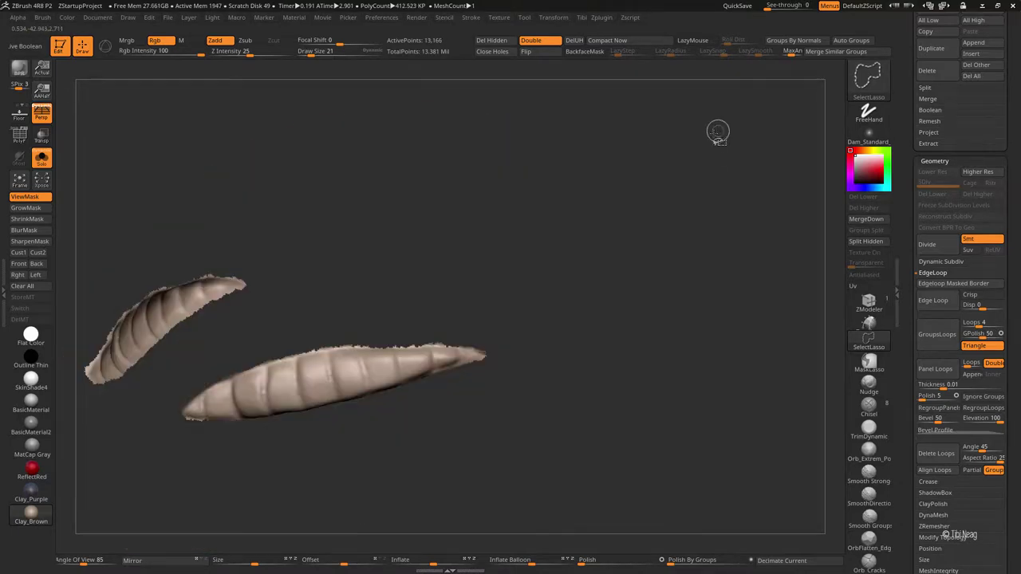
pyautogui.moveTo(668, 183); pyautogui.dragTo(649, 210)
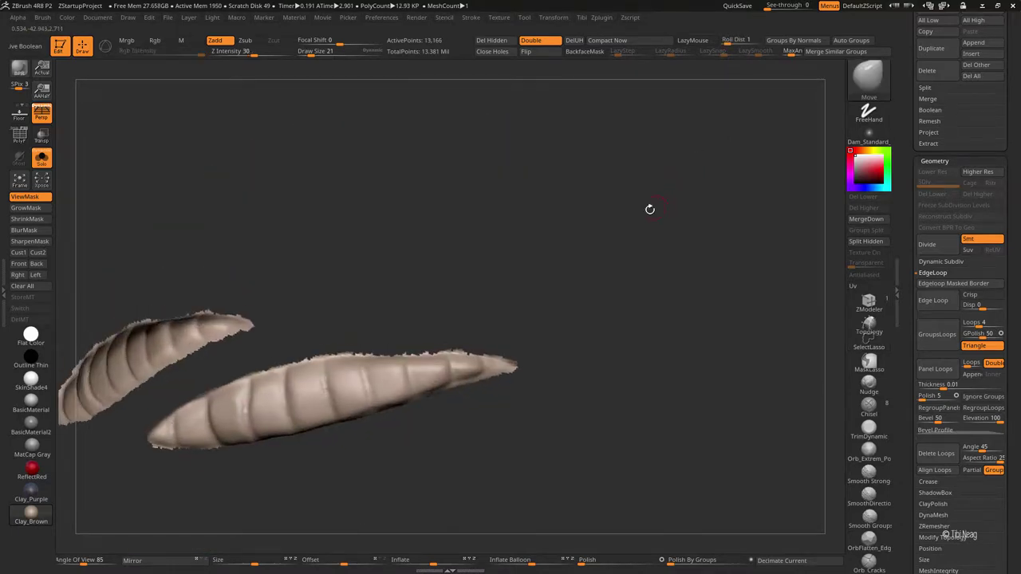
pyautogui.moveTo(587, 235)
pyautogui.keyDown('ctrl'); pyautogui.keyDown('shift'); pyautogui.mouseDown(button='right')
pyautogui.moveTo(583, 263)
pyautogui.moveTo(454, 387)
pyautogui.mouseUp(button='right'); pyautogui.keyUp('shift'); pyautogui.keyUp('ctrl')
# Step: Remove the teeth strips and show the remaining head geometry with polygroups on
pyautogui.keyDown('ctrl'); pyautogui.keyDown('shift'); pyautogui.click(454, 387); pyautogui.keyUp('shift'); pyautogui.keyUp('ctrl')
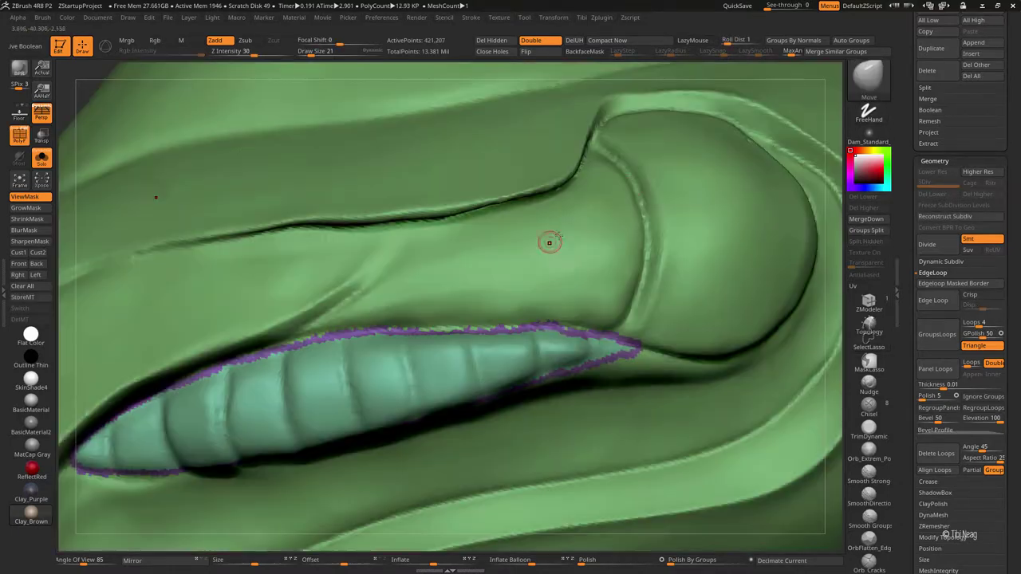
pyautogui.hotkey('ctrl', 'a')
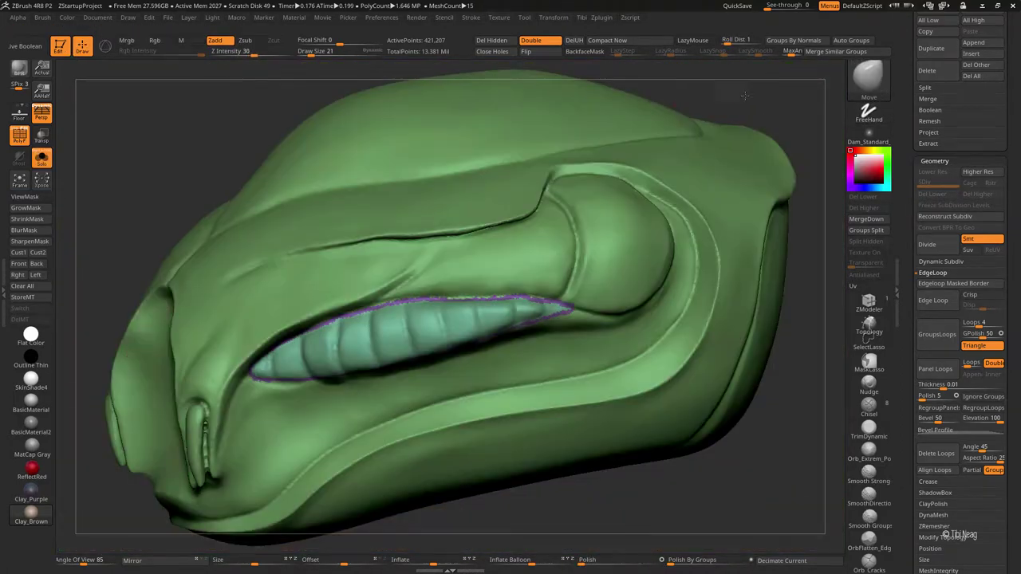
pyautogui.hotkey('shift', 'f')
pyautogui.moveTo(386, 269); pyautogui.dragTo(447, 279)
pyautogui.moveTo(353, 306); pyautogui.dragTo(412, 292)
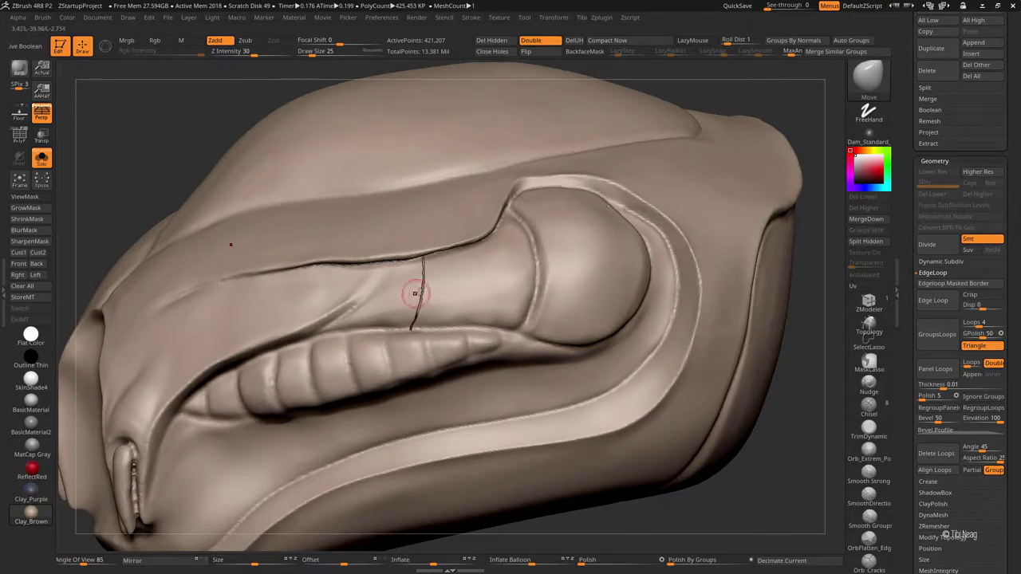
pyautogui.hotkey('shift', 'f')
pyautogui.keyDown('ctrl'); pyautogui.moveTo(476, 339); pyautogui.dragTo(503, 332, button='right'); pyautogui.keyUp('ctrl')
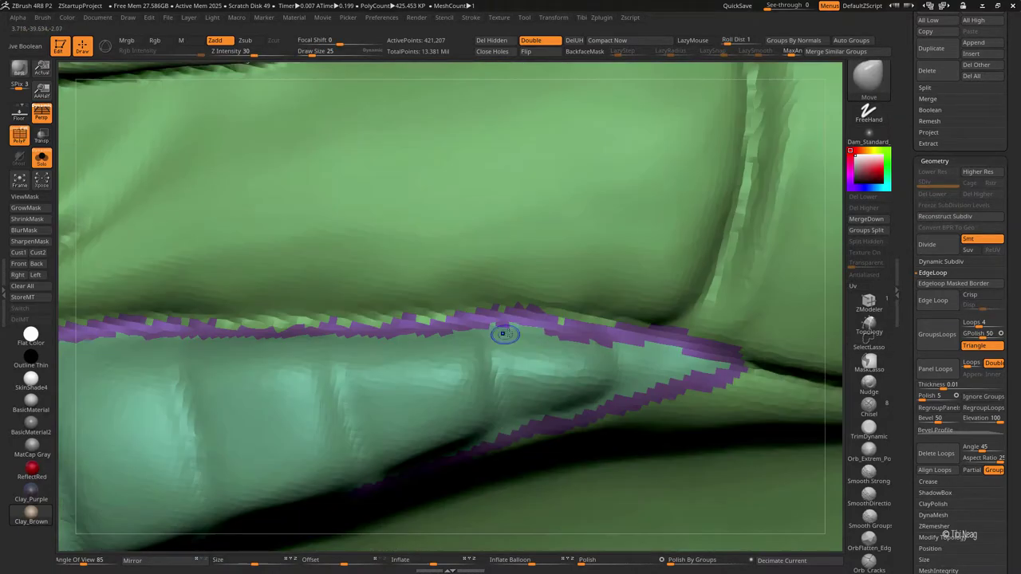
pyautogui.keyDown('ctrl'); pyautogui.keyDown('shift'); pyautogui.click(503, 333); pyautogui.keyUp('shift'); pyautogui.keyUp('ctrl')
pyautogui.keyDown('ctrl'); pyautogui.keyDown('shift'); pyautogui.click(517, 277); pyautogui.keyUp('shift'); pyautogui.keyUp('ctrl')
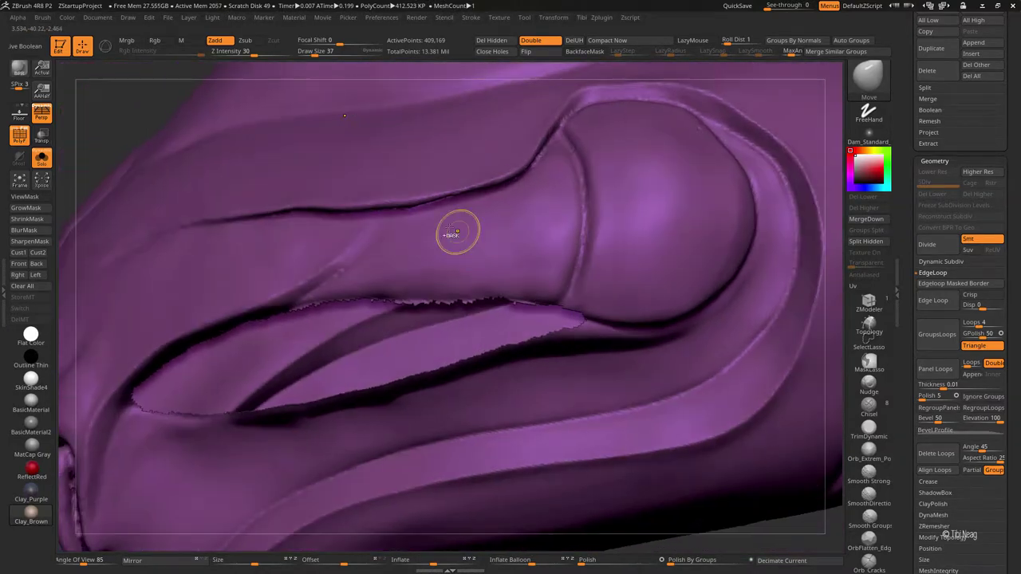
# Step: Mask the inside of the mouth slit across the tongue area to its tip
pyautogui.moveTo(455, 228); pyautogui.dragTo(387, 263, button='right')
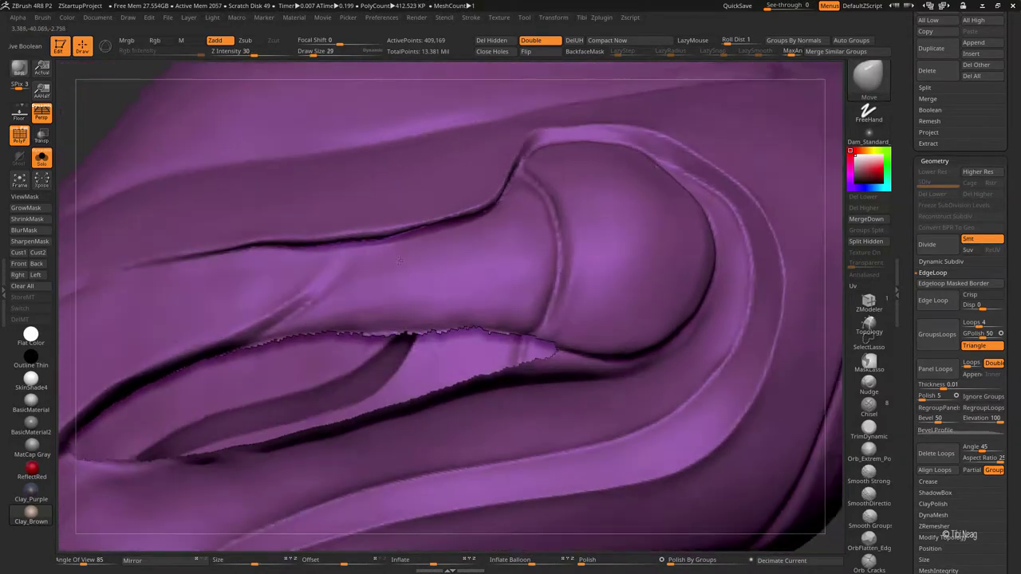
pyautogui.keyDown('ctrl'); pyautogui.moveTo(387, 263); pyautogui.dragTo(303, 324); pyautogui.keyUp('ctrl')
pyautogui.keyDown('ctrl'); pyautogui.moveTo(363, 287); pyautogui.dragTo(463, 263); pyautogui.keyUp('ctrl')
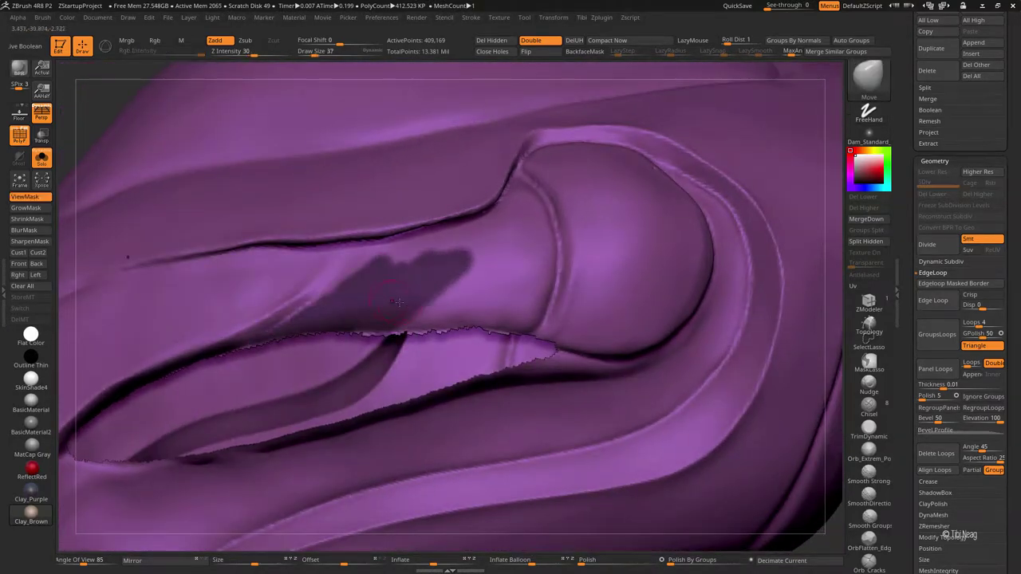
pyautogui.keyDown('ctrl'); pyautogui.moveTo(359, 319); pyautogui.dragTo(654, 231); pyautogui.keyUp('ctrl')
pyautogui.moveTo(654, 231); pyautogui.dragTo(516, 332, button='right')
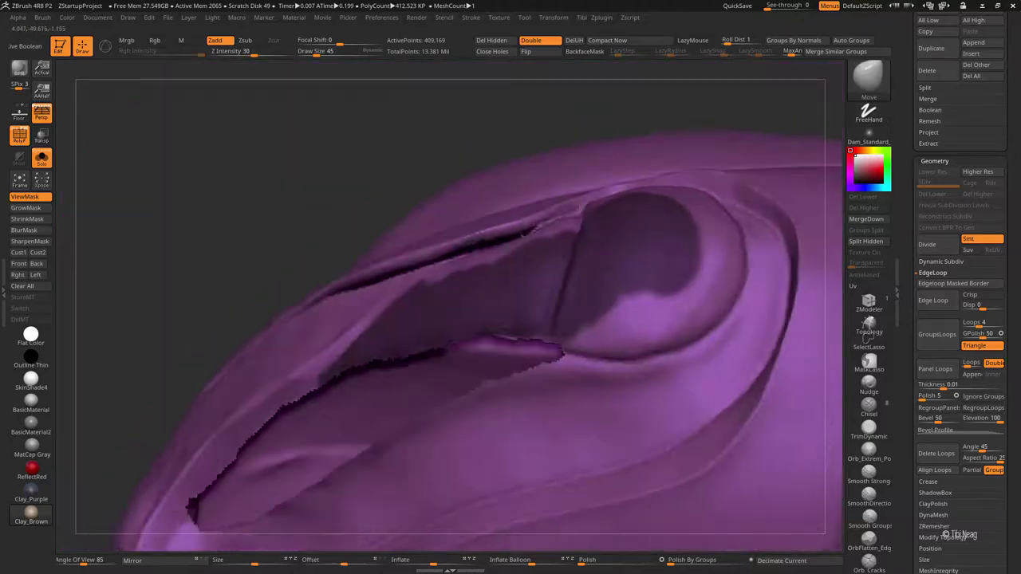
# Step: Mask the rounded cheek bulge beside the mouth, adjusting brush size between 37 and 33
pyautogui.moveTo(610, 339)
pyautogui.keyDown('ctrl'); pyautogui.mouseDown()
pyautogui.moveTo(590, 287)
pyautogui.moveTo(694, 303)
pyautogui.moveTo(702, 234)
pyautogui.mouseUp(); pyautogui.keyUp('ctrl')
pyautogui.moveTo(702, 234); pyautogui.dragTo(626, 309, button='right')
pyautogui.moveTo(625, 308)
pyautogui.keyDown('ctrl'); pyautogui.mouseDown()
pyautogui.moveTo(660, 327)
pyautogui.moveTo(674, 280)
pyautogui.mouseUp(); pyautogui.keyUp('ctrl')
pyautogui.moveTo(674, 279); pyautogui.dragTo(622, 319, button='right')
pyautogui.keyDown('ctrl'); pyautogui.moveTo(622, 319); pyautogui.dragTo(592, 297); pyautogui.keyUp('ctrl')
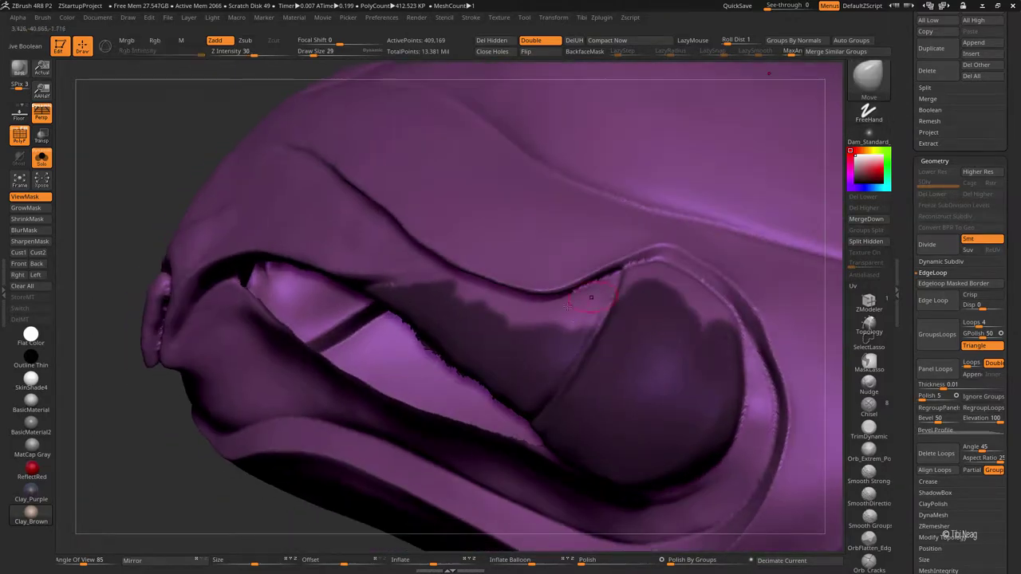
pyautogui.moveTo(591, 297); pyautogui.dragTo(529, 239, button='right')
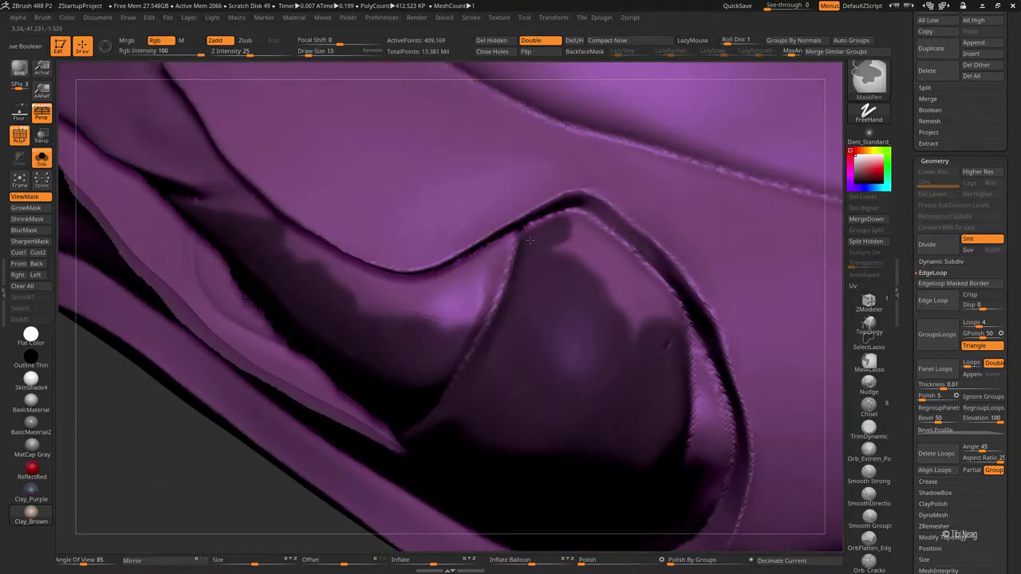
pyautogui.keyDown('ctrl'); pyautogui.moveTo(614, 257); pyautogui.dragTo(577, 278); pyautogui.keyUp('ctrl')
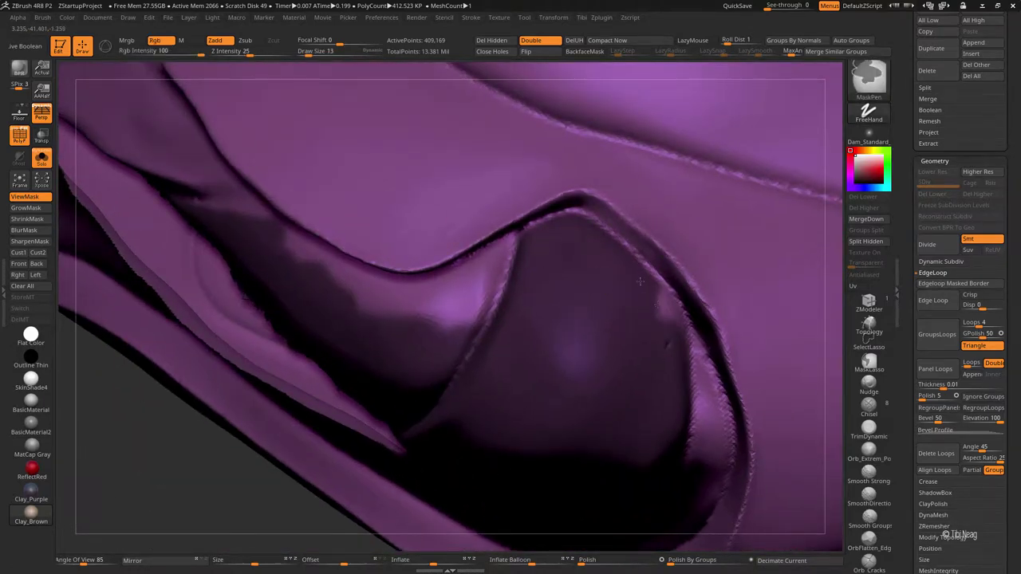
pyautogui.moveTo(576, 347); pyautogui.dragTo(182, 300, button='right')
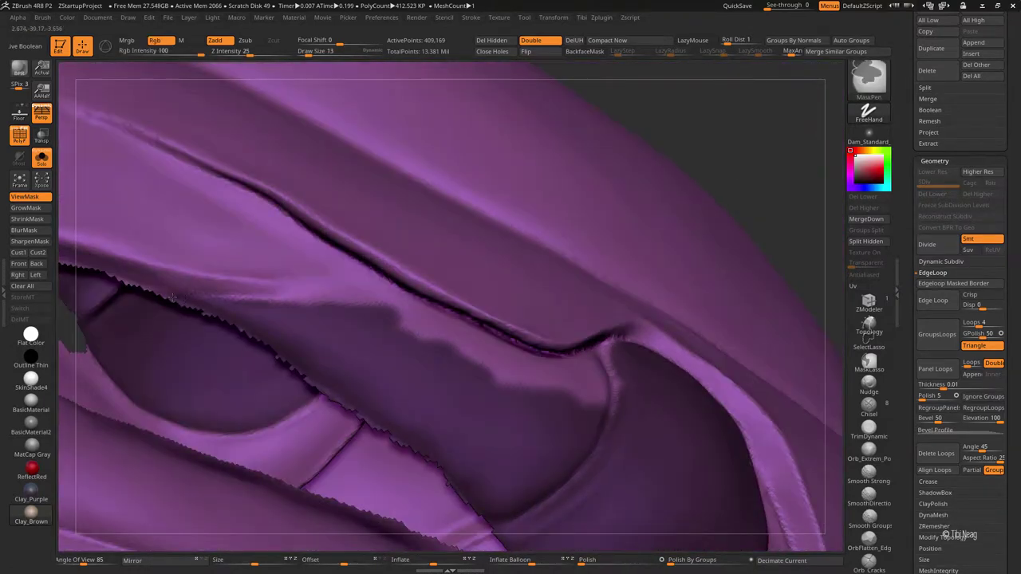
pyautogui.moveTo(371, 299); pyautogui.dragTo(386, 301, button='right')
pyautogui.press(']')
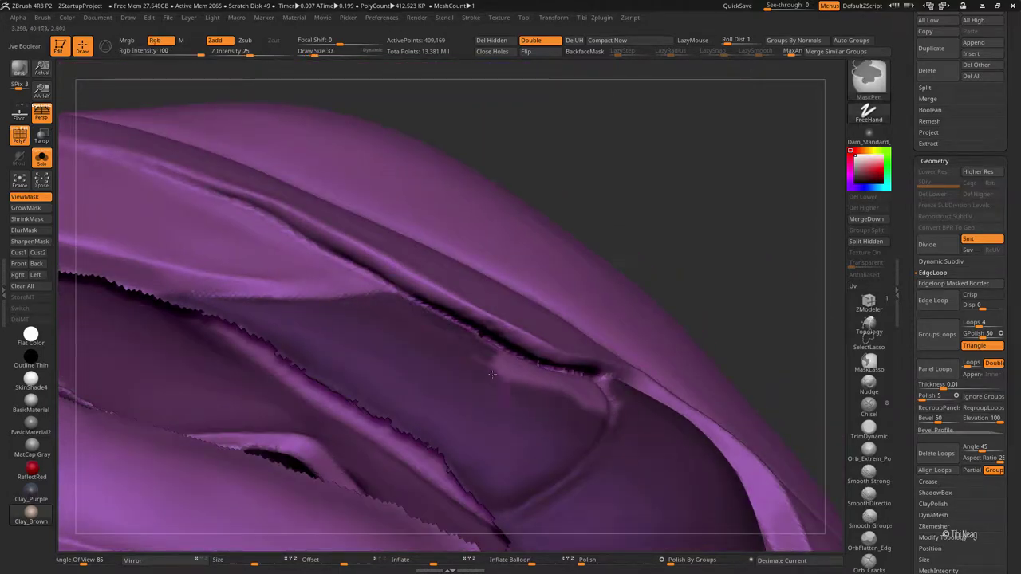
pyautogui.moveTo(542, 372); pyautogui.dragTo(540, 391, button='right')
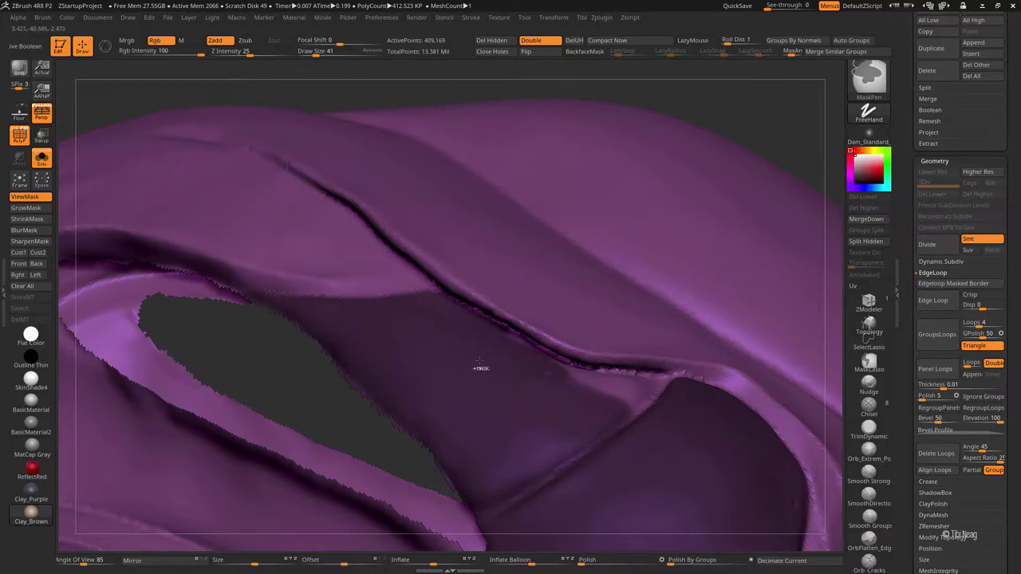
pyautogui.press('[')
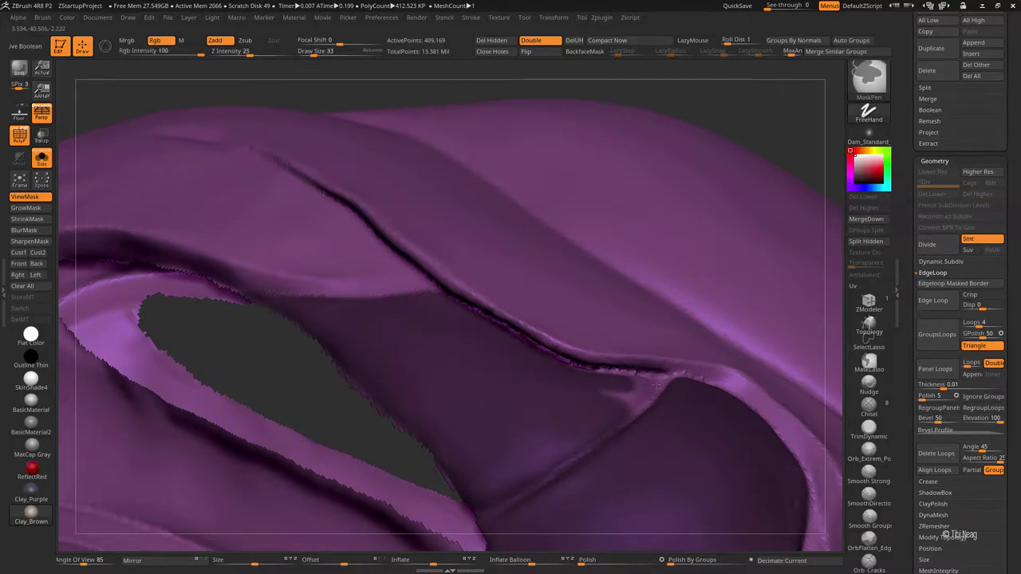
pyautogui.moveTo(629, 394); pyautogui.dragTo(550, 395, button='right')
# Step: Mask two parallel lines across the head marking the cheek plate's grooves
pyautogui.press('f')
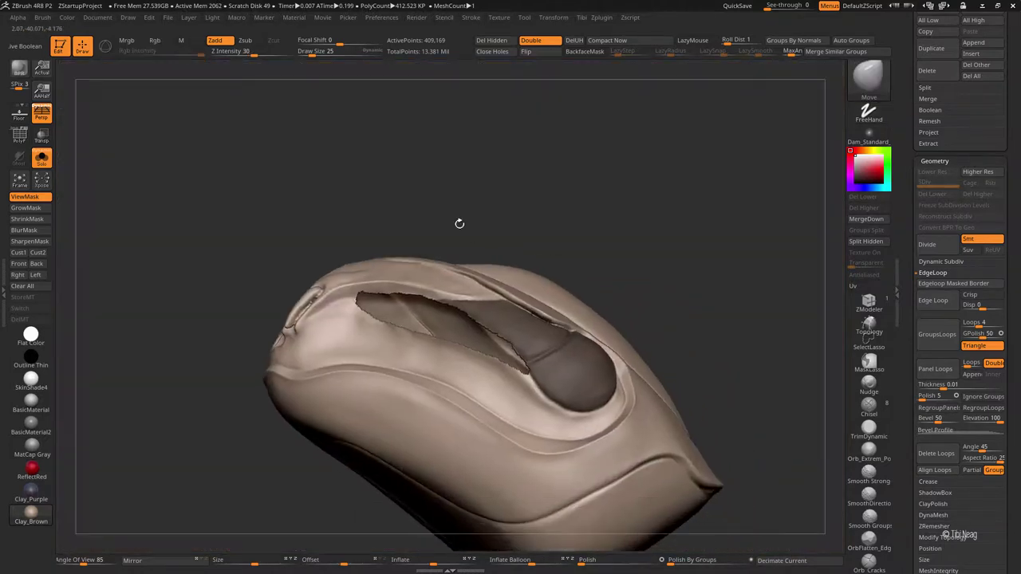
pyautogui.moveTo(593, 261)
pyautogui.mouseDown(button='right')
pyautogui.moveTo(591, 427)
pyautogui.moveTo(637, 345)
pyautogui.moveTo(731, 231)
pyautogui.moveTo(741, 144)
pyautogui.moveTo(433, 216)
pyautogui.mouseUp(button='right')
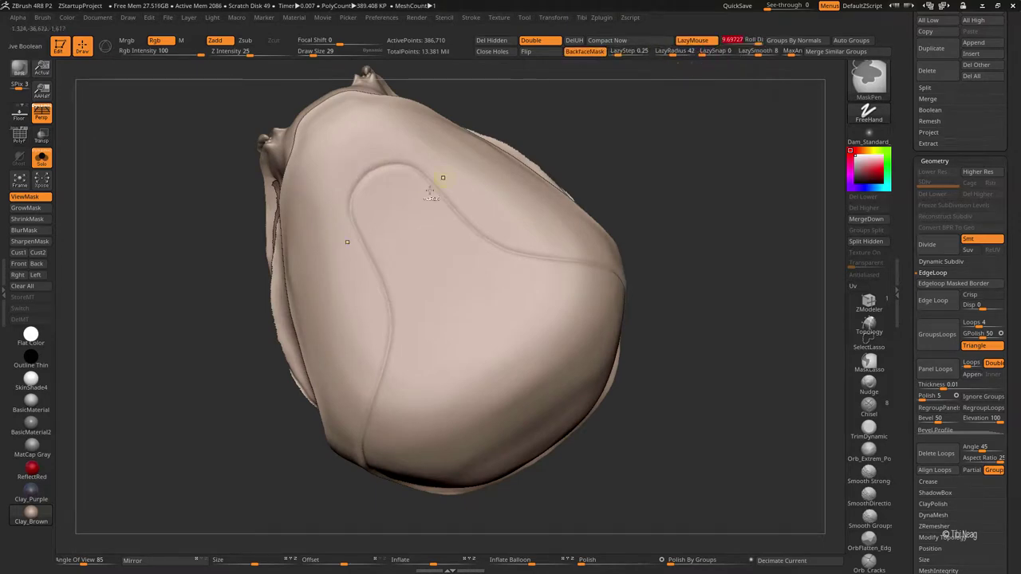
pyautogui.keyDown('ctrl'); pyautogui.moveTo(387, 195); pyautogui.dragTo(483, 334); pyautogui.keyUp('ctrl')
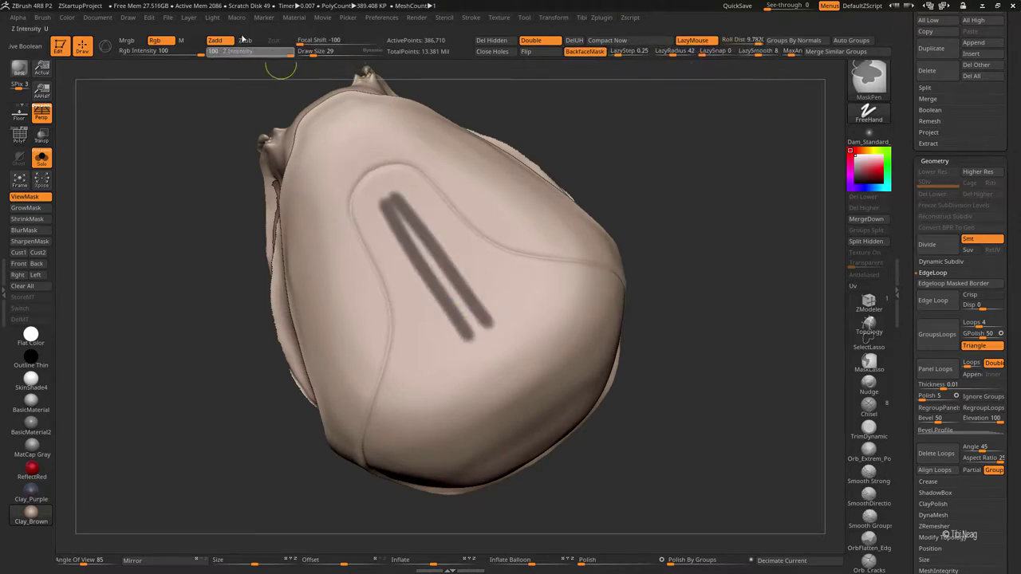
pyautogui.keyDown('alt'); pyautogui.moveTo(368, 195); pyautogui.dragTo(369, 179, button='right'); pyautogui.keyUp('alt')
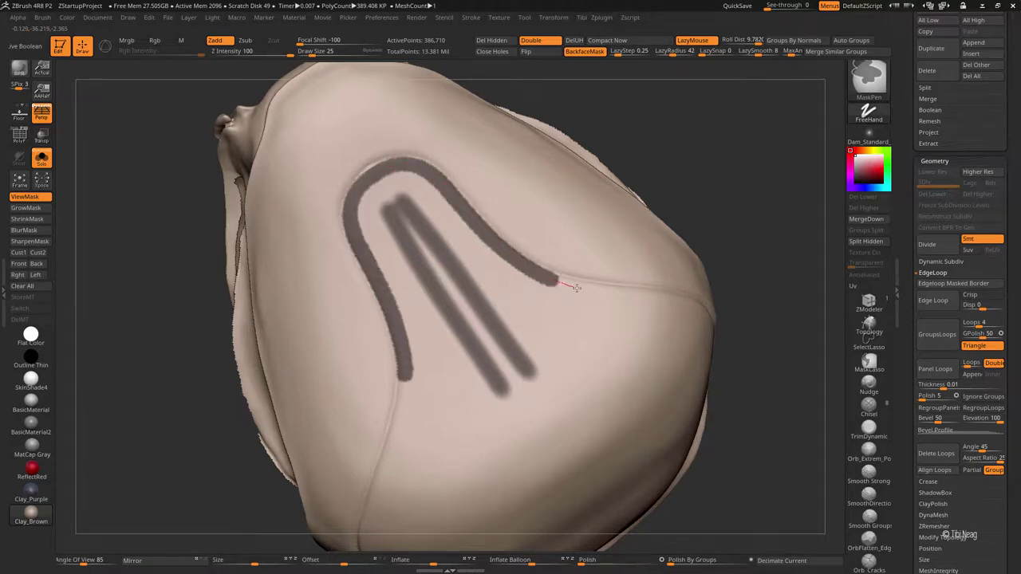
pyautogui.moveTo(679, 301); pyautogui.dragTo(450, 281, button='right')
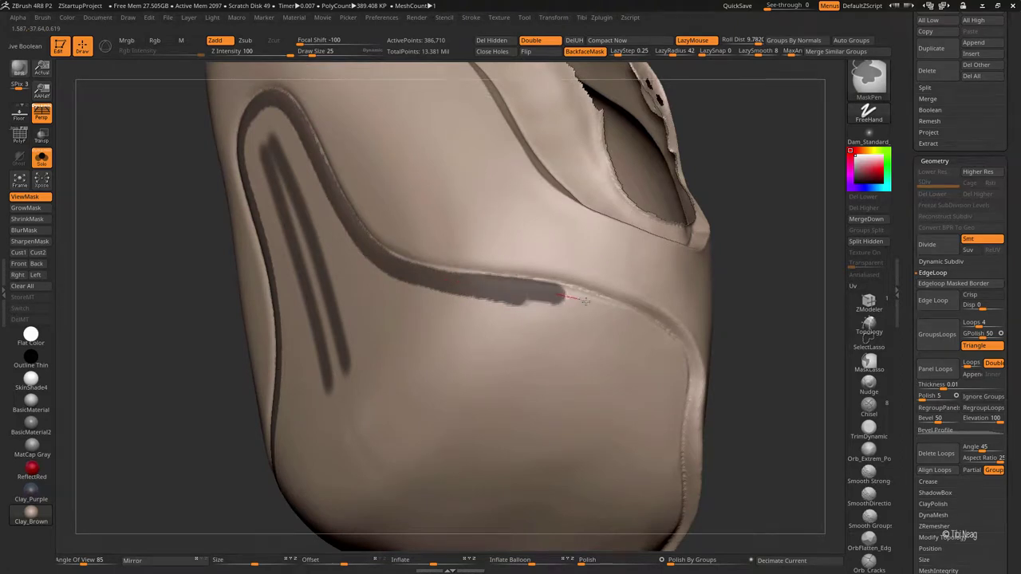
pyautogui.moveTo(649, 331); pyautogui.dragTo(609, 252, button='right')
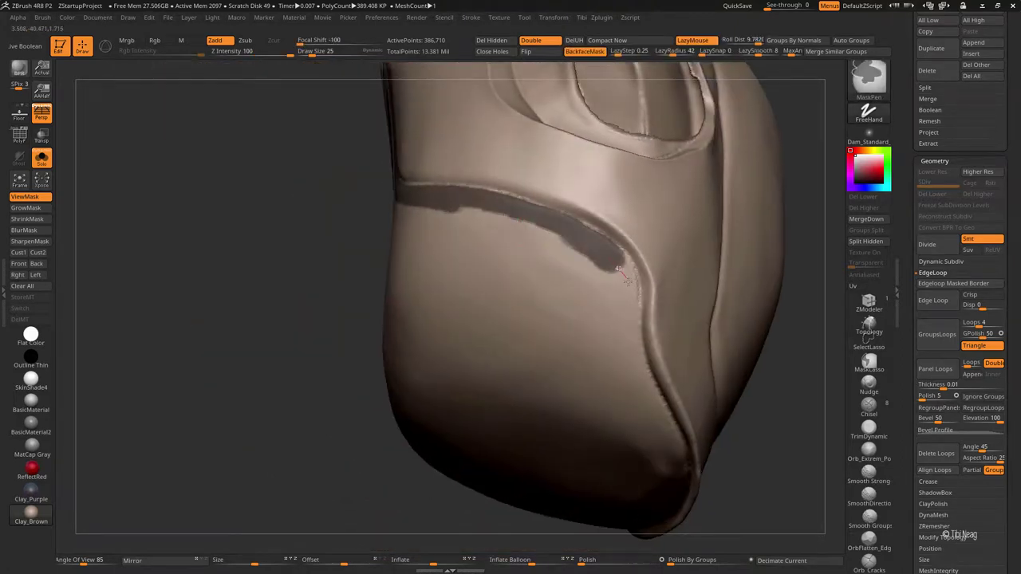
pyautogui.moveTo(630, 317); pyautogui.dragTo(644, 251, button='right')
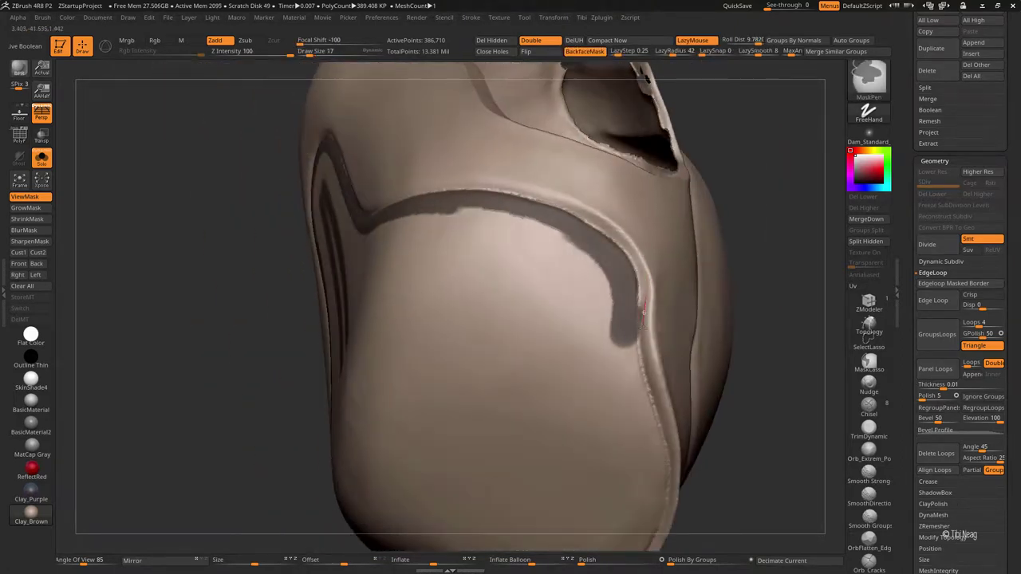
pyautogui.moveTo(641, 367); pyautogui.dragTo(576, 162, button='right')
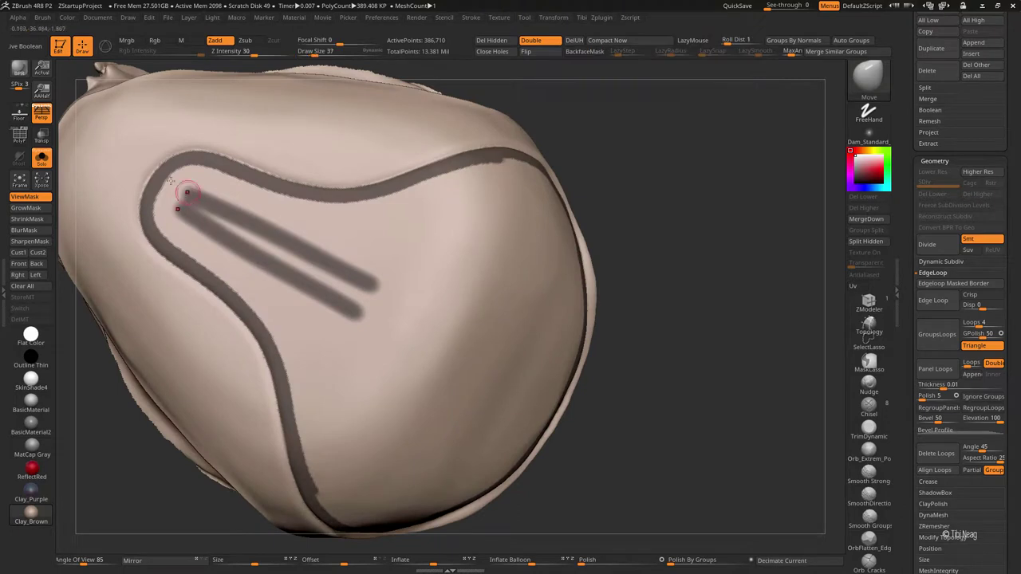
# Step: Fill the mask along the groove and over the plate's lower-right surface and rim
pyautogui.moveTo(187, 191)
pyautogui.keyDown('ctrl'); pyautogui.mouseDown()
pyautogui.moveTo(239, 189)
pyautogui.moveTo(545, 291)
pyautogui.moveTo(463, 342)
pyautogui.mouseUp(); pyautogui.keyUp('ctrl')
pyautogui.moveTo(463, 342)
pyautogui.mouseDown(button='right')
pyautogui.moveTo(361, 194)
pyautogui.moveTo(383, 239)
pyautogui.mouseUp(button='right')
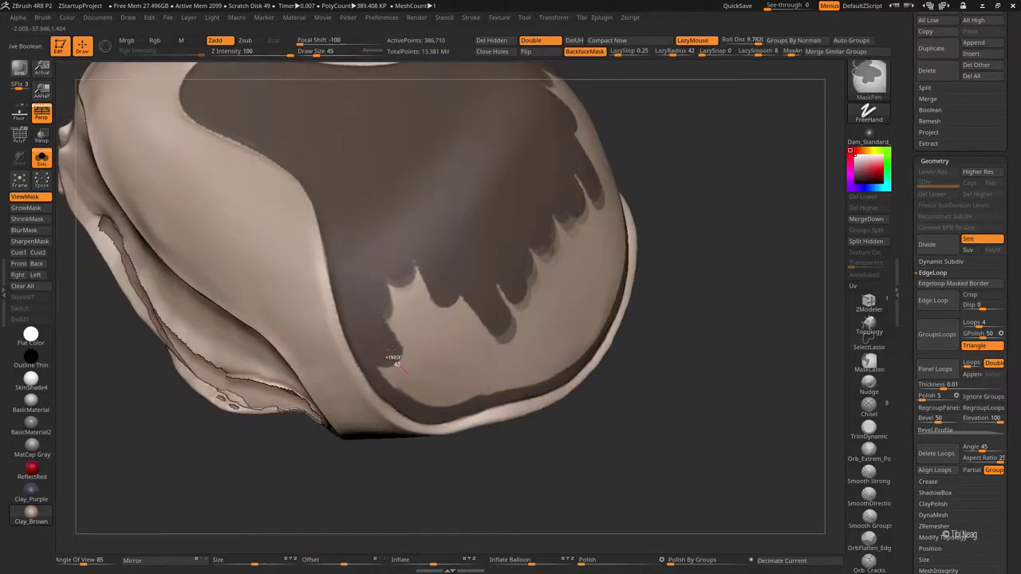
pyautogui.moveTo(383, 240)
pyautogui.keyDown('ctrl'); pyautogui.mouseDown()
pyautogui.moveTo(592, 345)
pyautogui.moveTo(527, 335)
pyautogui.mouseUp(); pyautogui.keyUp('ctrl')
pyautogui.moveTo(479, 346); pyautogui.dragTo(393, 333, button='right')
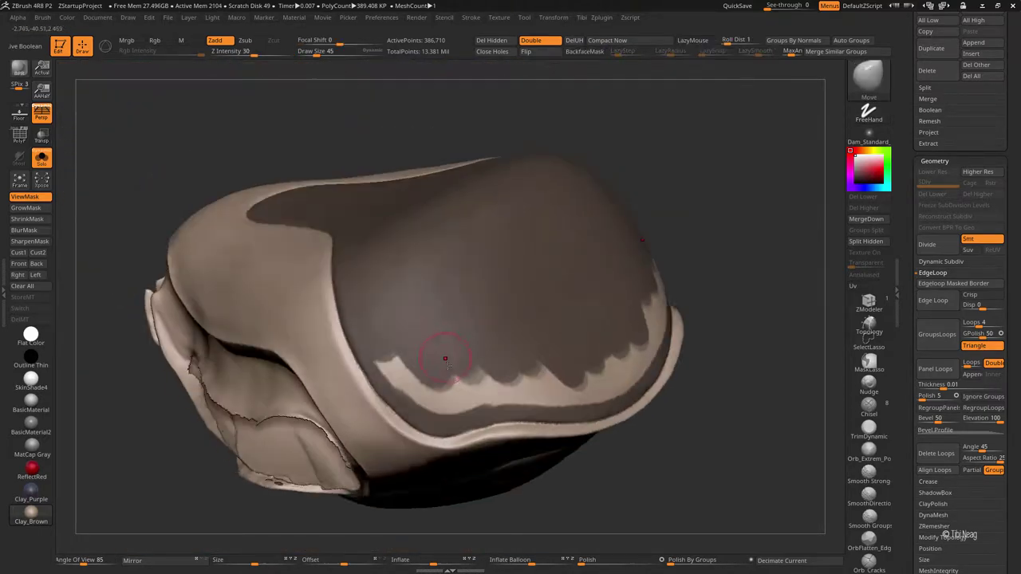
pyautogui.moveTo(393, 334)
pyautogui.keyDown('ctrl'); pyautogui.mouseDown()
pyautogui.moveTo(526, 359)
pyautogui.moveTo(570, 314)
pyautogui.moveTo(596, 379)
pyautogui.mouseUp(); pyautogui.keyUp('ctrl')
pyautogui.moveTo(632, 281)
pyautogui.mouseDown(button='right')
pyautogui.moveTo(520, 237)
pyautogui.moveTo(554, 235)
pyautogui.mouseUp(button='right')
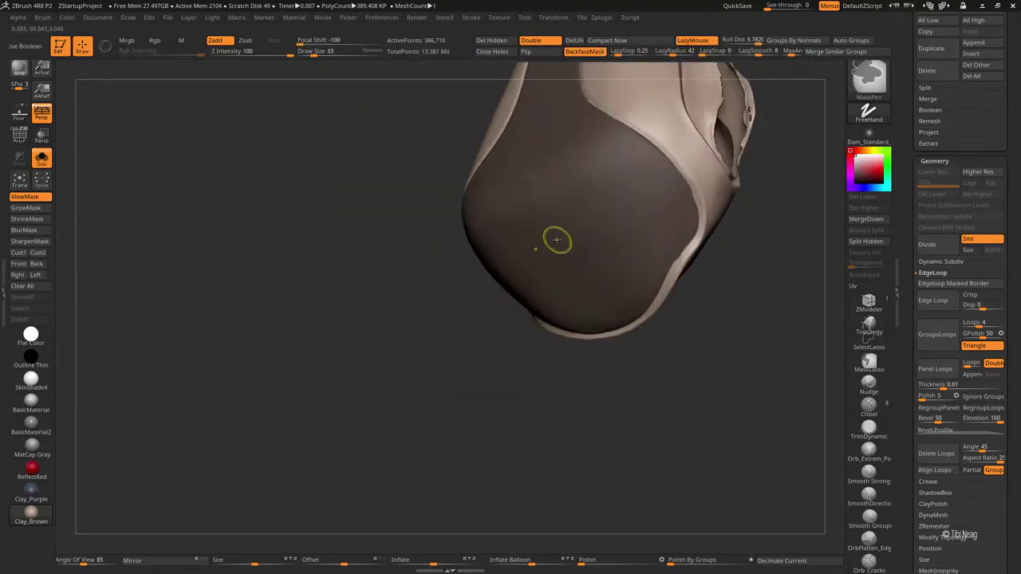
# Step: Hide the masked plate geometry, leaving the open head shell
pyautogui.hotkey('ctrl', 'shift', 'a')
pyautogui.keyDown('ctrl'); pyautogui.keyDown('shift'); pyautogui.click(548, 285); pyautogui.keyUp('shift'); pyautogui.keyUp('ctrl')
pyautogui.moveTo(547, 284)
pyautogui.mouseDown(button='right')
pyautogui.moveTo(448, 312)
pyautogui.moveTo(364, 364)
pyautogui.moveTo(417, 366)
pyautogui.mouseUp(button='right')
pyautogui.moveTo(694, 178)
pyautogui.mouseDown(button='right')
pyautogui.moveTo(684, 167)
pyautogui.moveTo(720, 166)
pyautogui.moveTo(698, 158)
pyautogui.mouseUp(button='right')
# Step: Zoom in to view the nostrils from below, then frame and orbit the head shell
pyautogui.keyDown('alt'); pyautogui.moveTo(685, 120); pyautogui.dragTo(296, 455, button='right'); pyautogui.keyUp('alt')
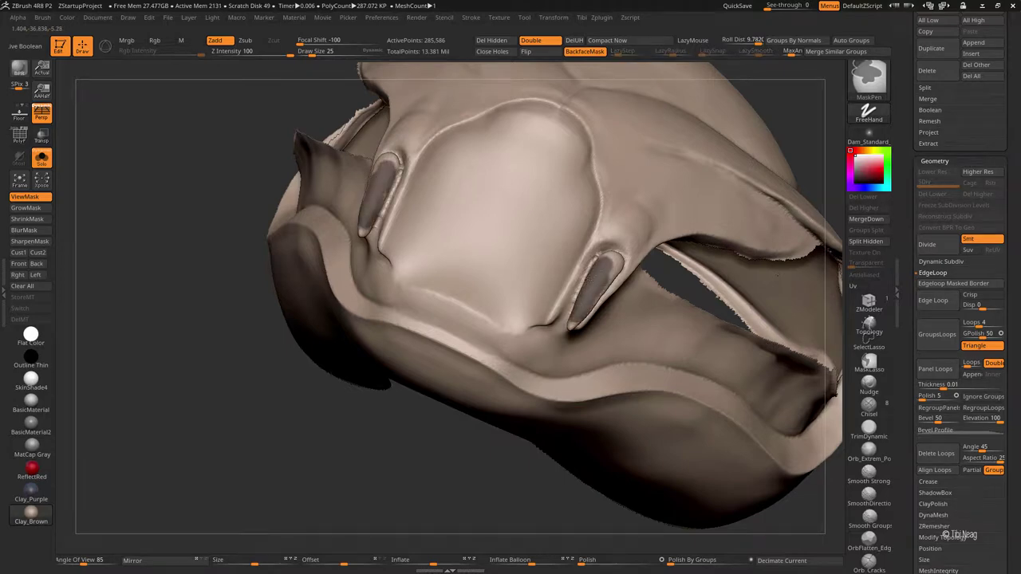
pyautogui.moveTo(572, 317)
pyautogui.mouseDown(button='right')
pyautogui.moveTo(565, 337)
pyautogui.moveTo(598, 272)
pyautogui.moveTo(625, 270)
pyautogui.moveTo(617, 299)
pyautogui.mouseUp(button='right')
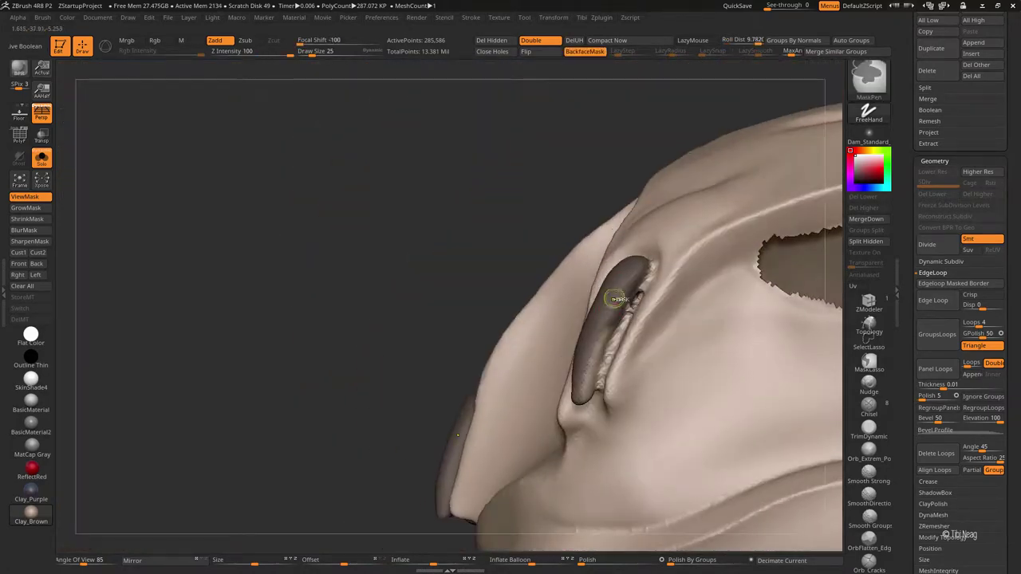
pyautogui.moveTo(600, 354)
pyautogui.mouseDown(button='right')
pyautogui.moveTo(489, 203)
pyautogui.moveTo(720, 164)
pyautogui.moveTo(869, 236)
pyautogui.mouseUp(button='right')
pyautogui.press('f')
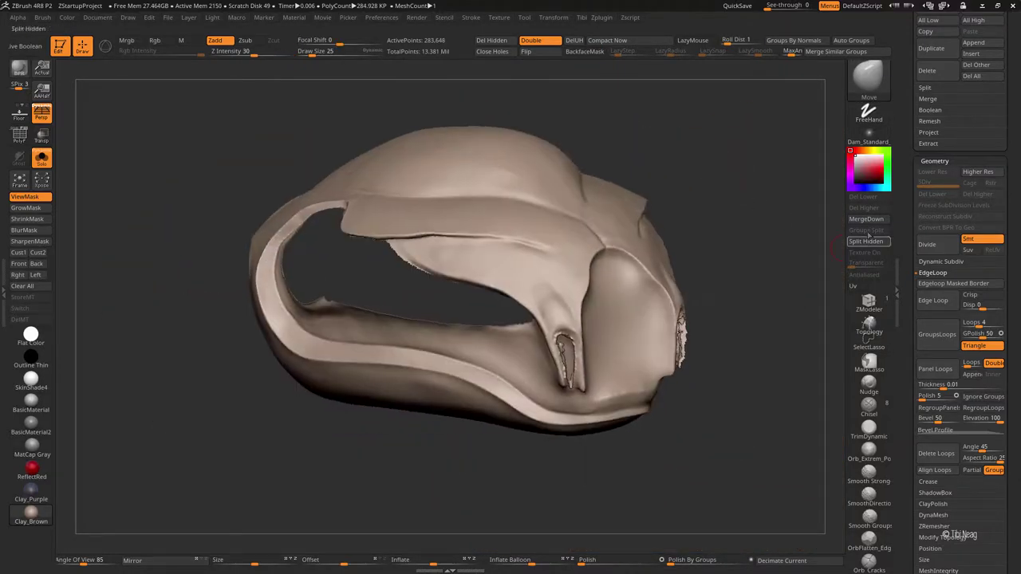
pyautogui.moveTo(806, 237)
pyautogui.mouseDown(button='right')
pyautogui.moveTo(730, 216)
pyautogui.moveTo(330, 285)
pyautogui.moveTo(292, 255)
pyautogui.moveTo(510, 198)
pyautogui.mouseUp(button='right')
# Step: Grow the mask around the plate patch, polish the plate smooth, and hide the mask
pyautogui.keyDown('ctrl'); pyautogui.keyDown('shift'); pyautogui.click(729, 216); pyautogui.keyUp('shift'); pyautogui.keyUp('ctrl')
pyautogui.press('w')
pyautogui.press('q')
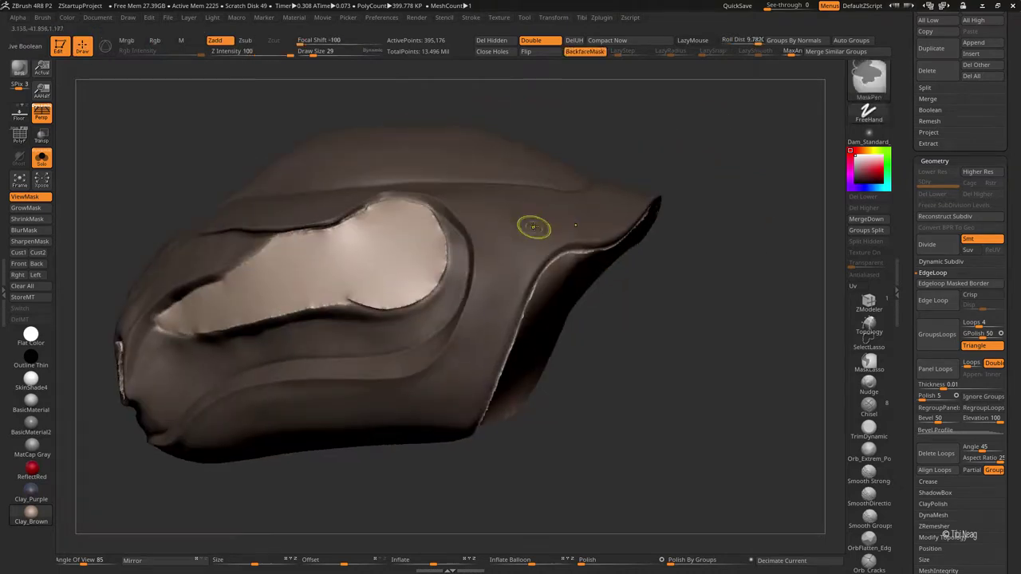
pyautogui.click(39, 210)
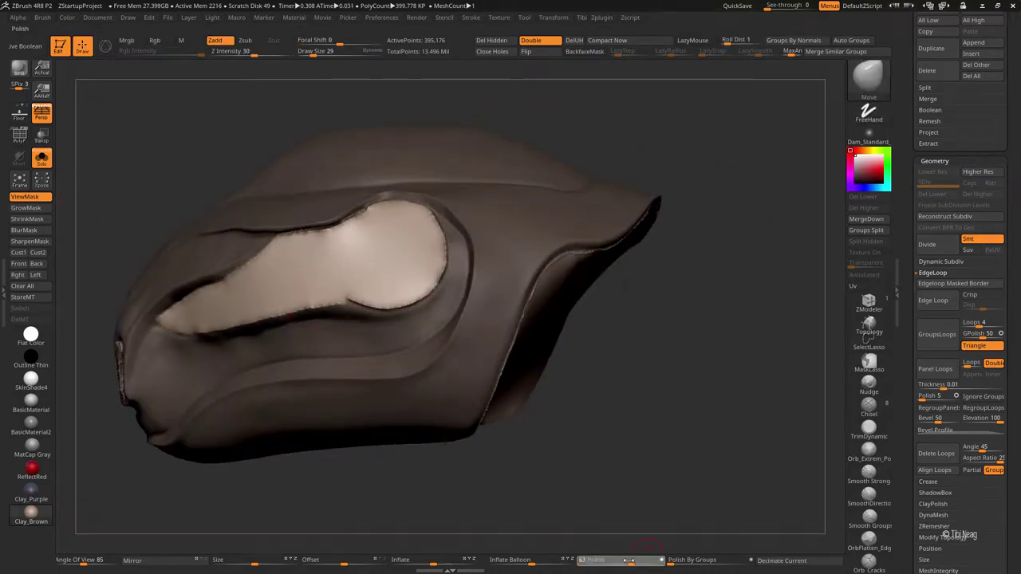
pyautogui.moveTo(630, 561); pyautogui.dragTo(631, 561)
pyautogui.hotkey('ctrl', 'h')
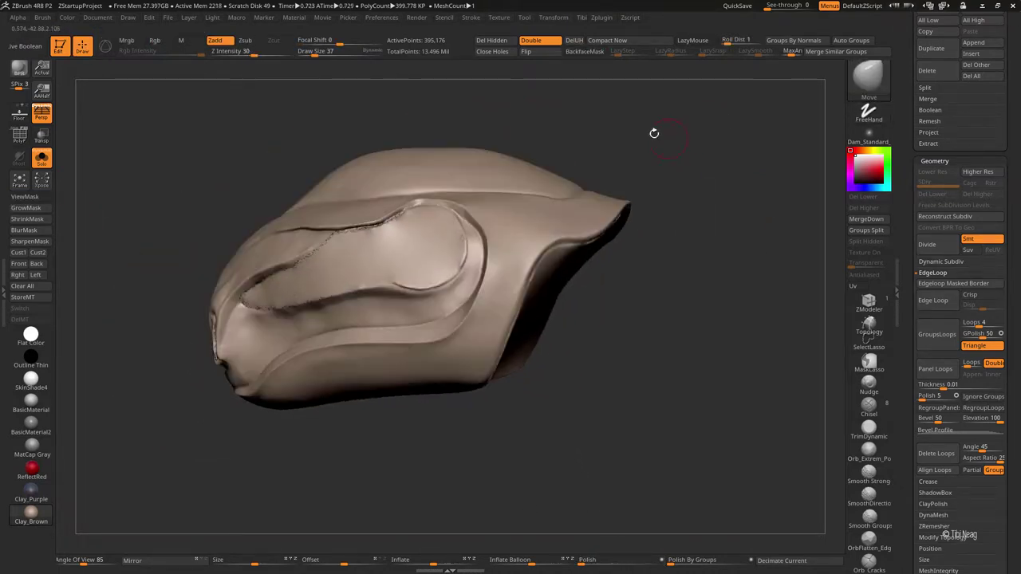
pyautogui.moveTo(654, 133)
pyautogui.mouseDown(button='right')
pyautogui.moveTo(637, 117)
pyautogui.moveTo(668, 136)
pyautogui.moveTo(389, 345)
pyautogui.mouseUp(button='right')
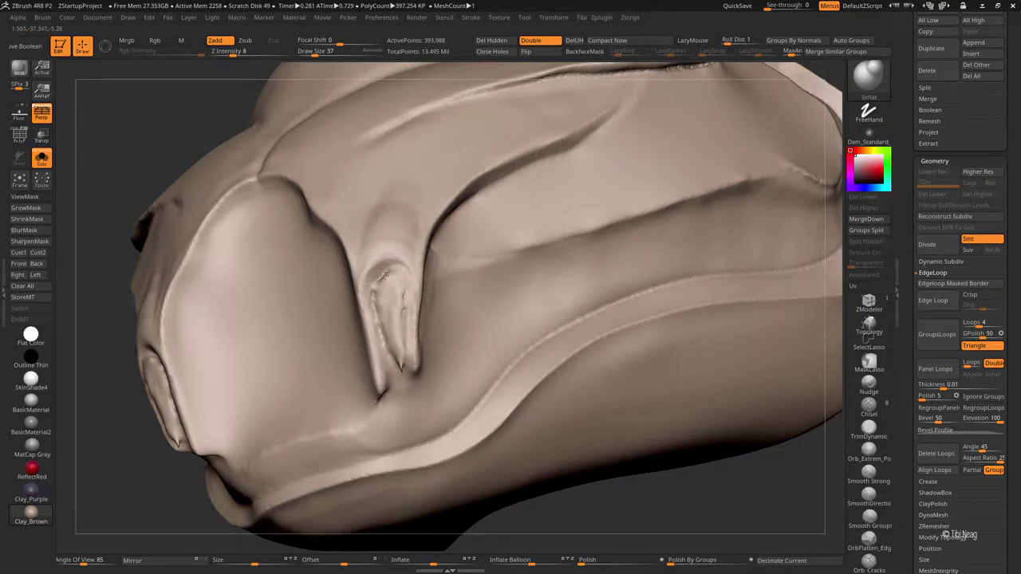
# Step: Smooth the nose surface and flatten it with TrimDynamic strokes around the nostrils
pyautogui.press('shift')
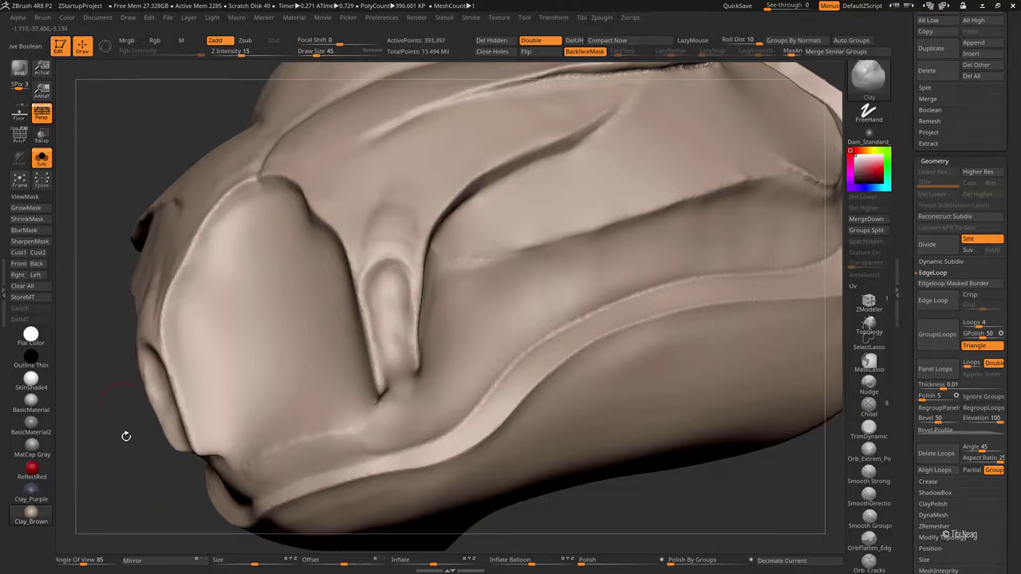
pyautogui.moveTo(125, 433); pyautogui.dragTo(235, 417)
pyautogui.click(868, 428)
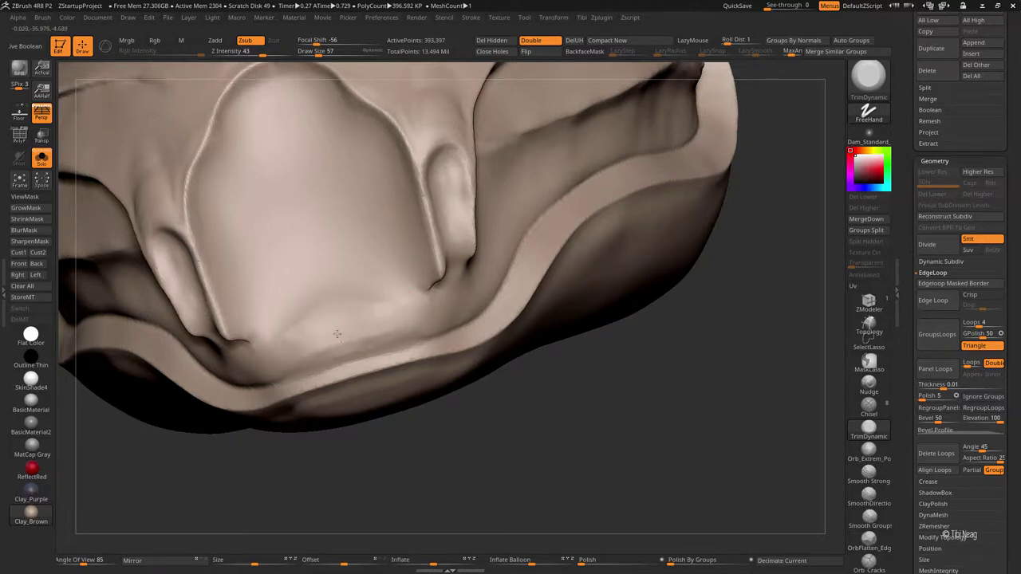
pyautogui.scroll(-2, 379, 307)
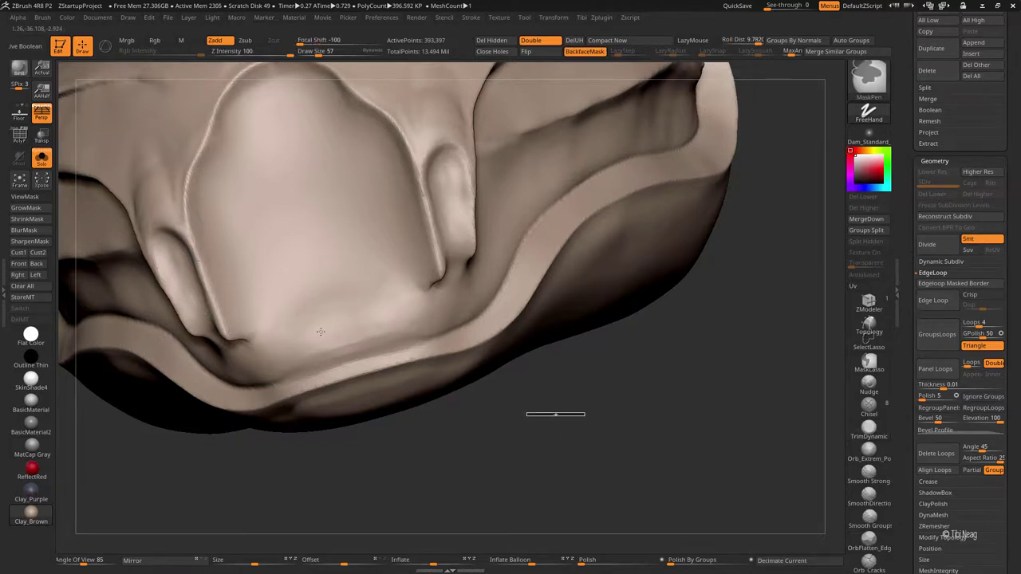
pyautogui.moveTo(479, 463)
pyautogui.mouseDown()
pyautogui.moveTo(506, 417)
pyautogui.moveTo(561, 401)
pyautogui.moveTo(638, 490)
pyautogui.mouseUp()
pyautogui.press('shift')
pyautogui.moveTo(448, 308); pyautogui.dragTo(588, 191)
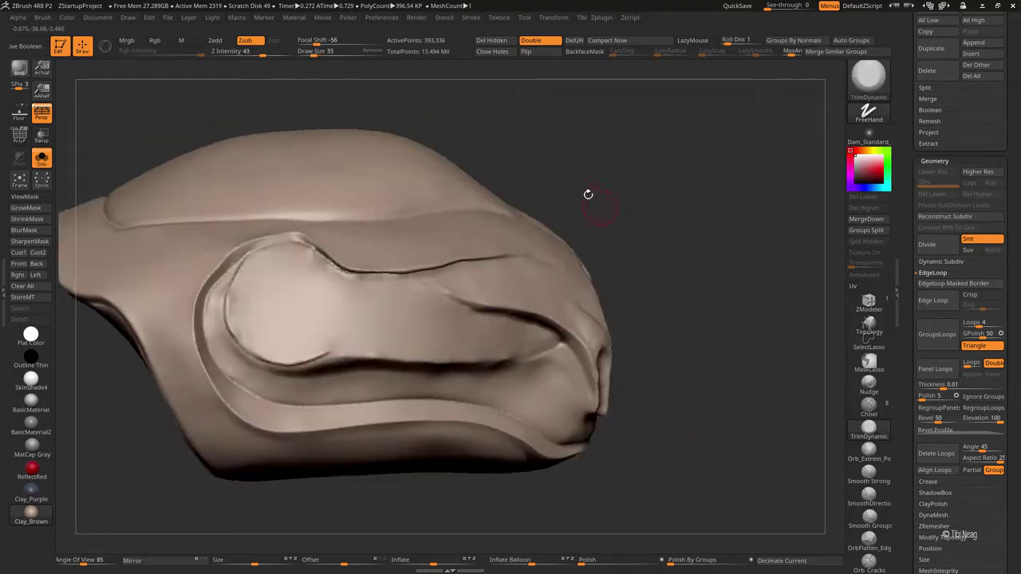
# Step: Select the fang parts subtool and isolate its purple polygroup pieces
pyautogui.keyDown('alt'); pyautogui.click(391, 284); pyautogui.keyUp('alt')
pyautogui.hotkey('shift', 'f')
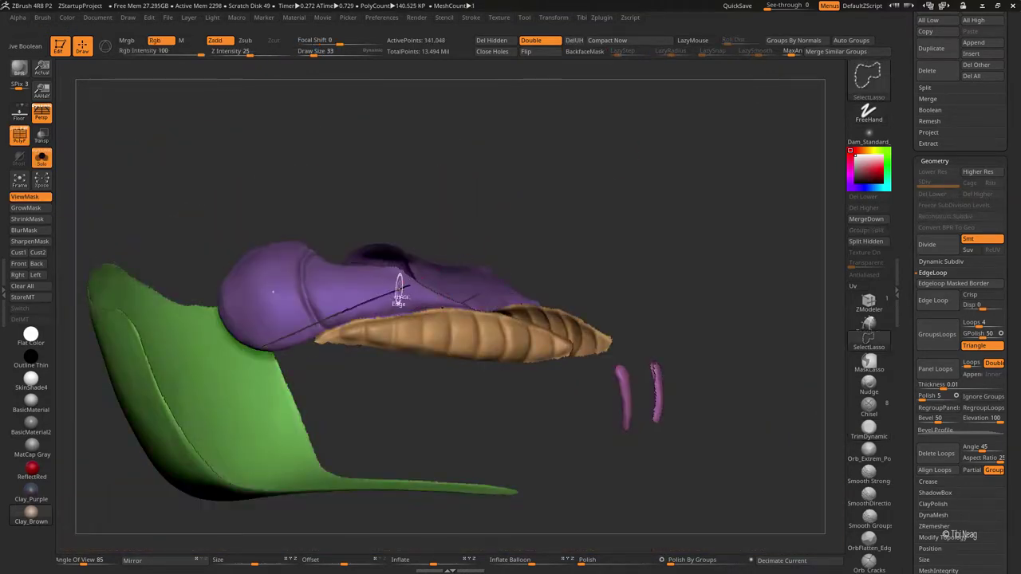
pyautogui.keyDown('ctrl'); pyautogui.keyDown('shift'); pyautogui.click(401, 296); pyautogui.keyUp('shift'); pyautogui.keyUp('ctrl')
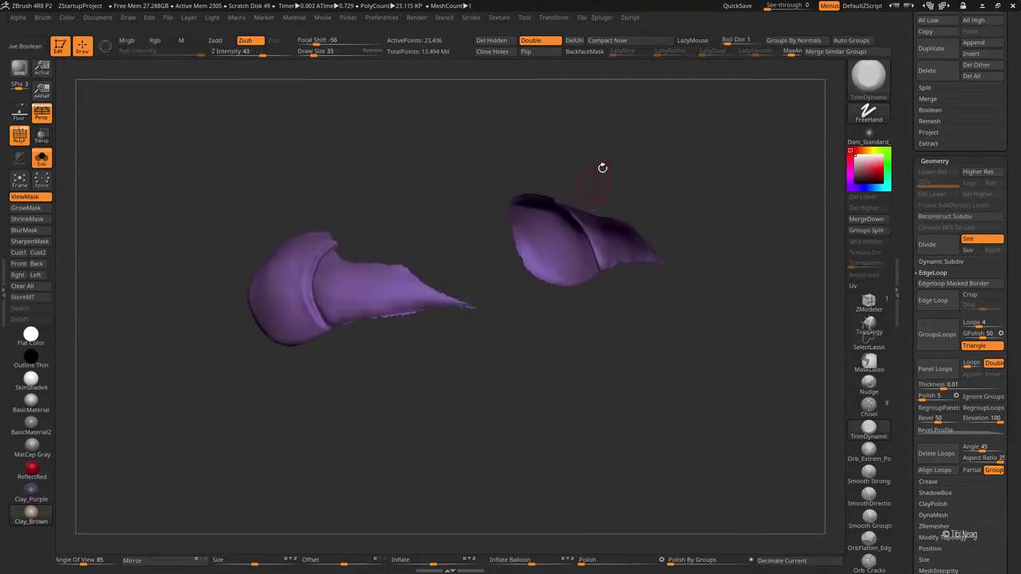
pyautogui.hotkey('shift', 'f')
# Step: Give the upper flap of one piece its own polygroup
pyautogui.moveTo(645, 427); pyautogui.dragTo(794, 74)
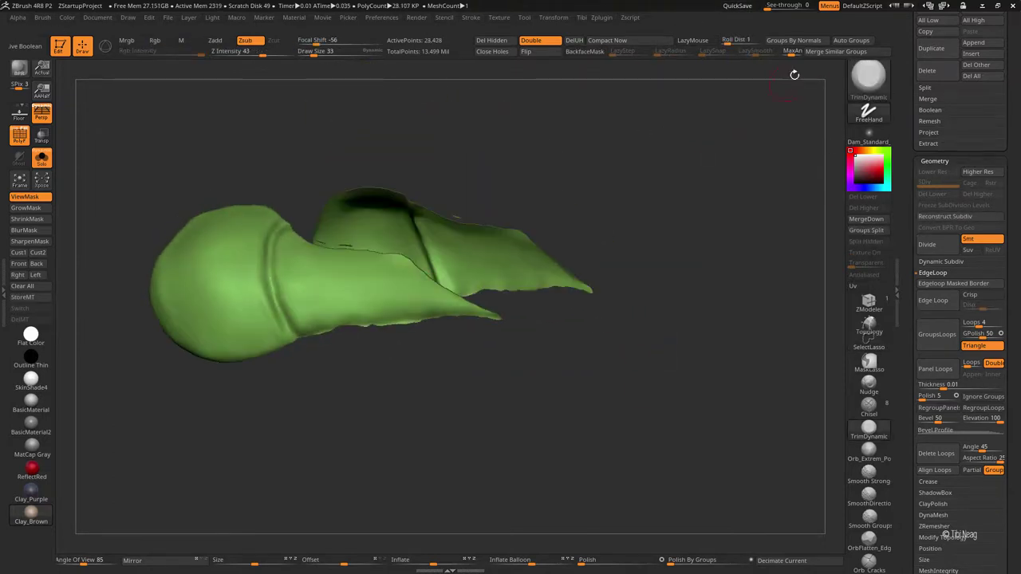
pyautogui.keyDown('ctrl'); pyautogui.keyDown('shift'); pyautogui.click(364, 285); pyautogui.keyUp('shift'); pyautogui.keyUp('ctrl')
pyautogui.keyDown('ctrl'); pyautogui.keyDown('shift'); pyautogui.click(560, 168); pyautogui.keyUp('shift'); pyautogui.keyUp('ctrl')
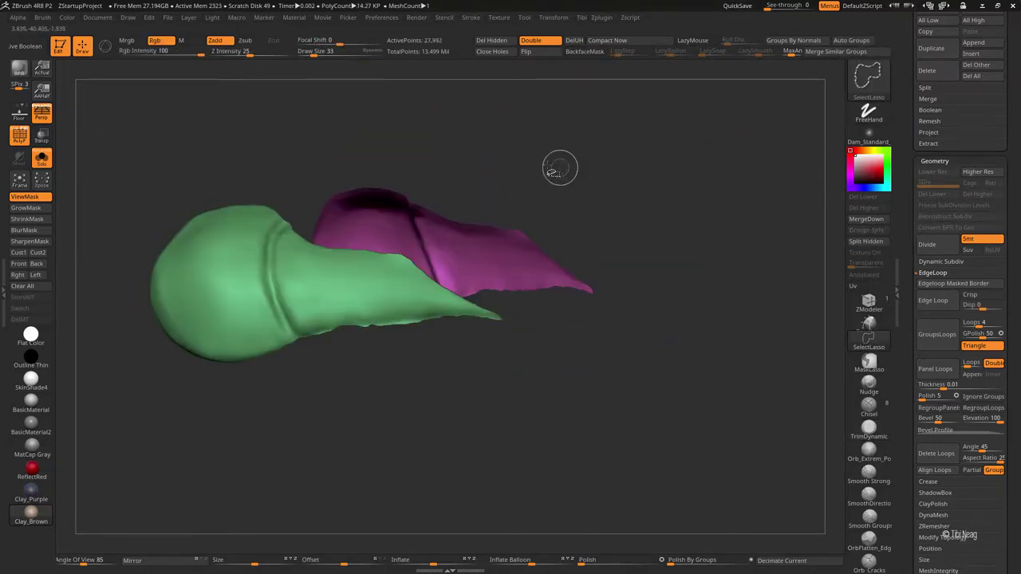
pyautogui.click(934, 515)
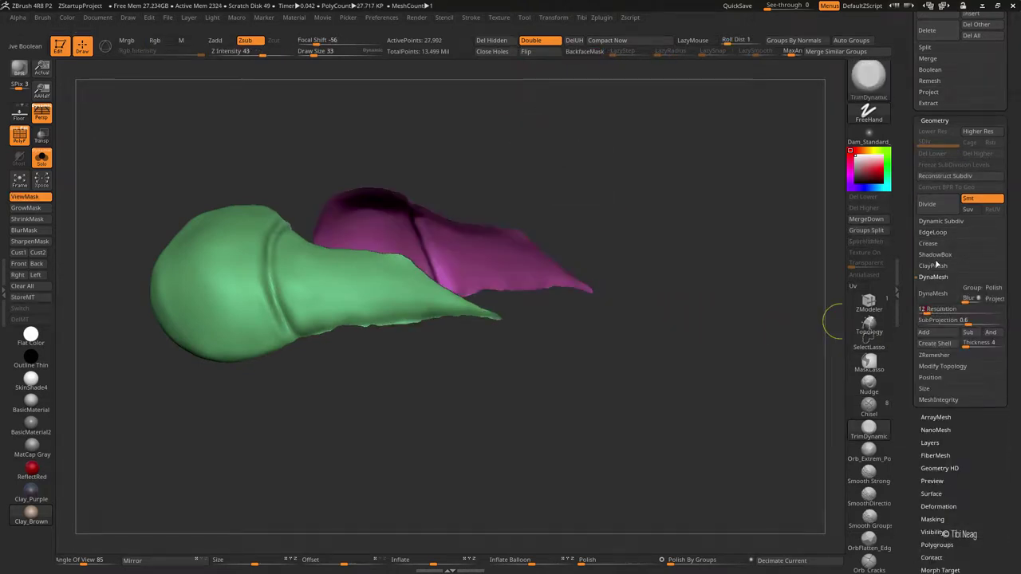
# Step: DynaMesh the isolated pieces into even surfaces
pyautogui.click(945, 289)
pyautogui.press('w')
pyautogui.moveTo(385, 383)
pyautogui.mouseDown()
pyautogui.moveTo(369, 390)
pyautogui.moveTo(379, 325)
pyautogui.mouseUp()
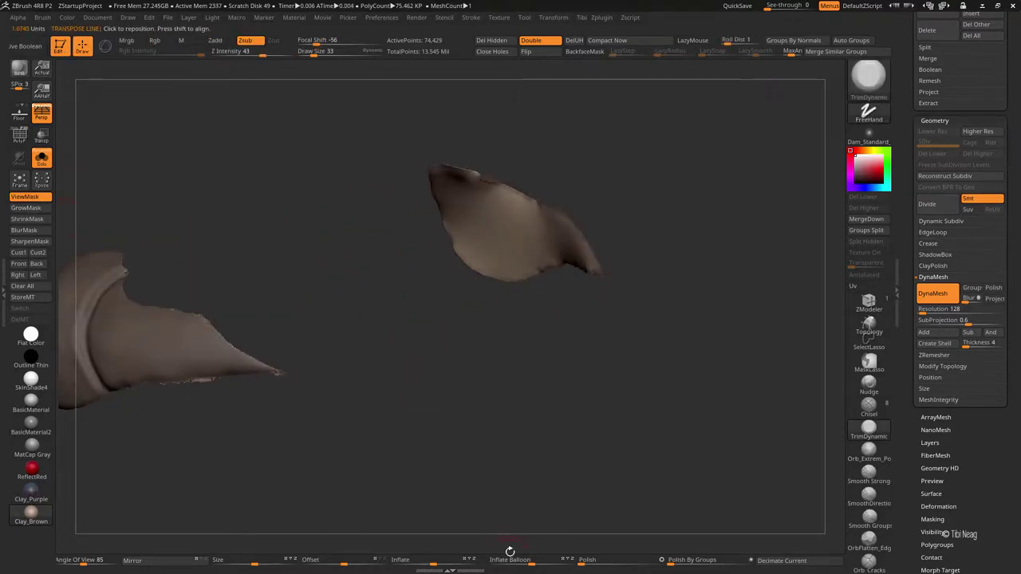
pyautogui.moveTo(490, 388)
pyautogui.mouseDown()
pyautogui.moveTo(488, 426)
pyautogui.moveTo(478, 355)
pyautogui.mouseUp()
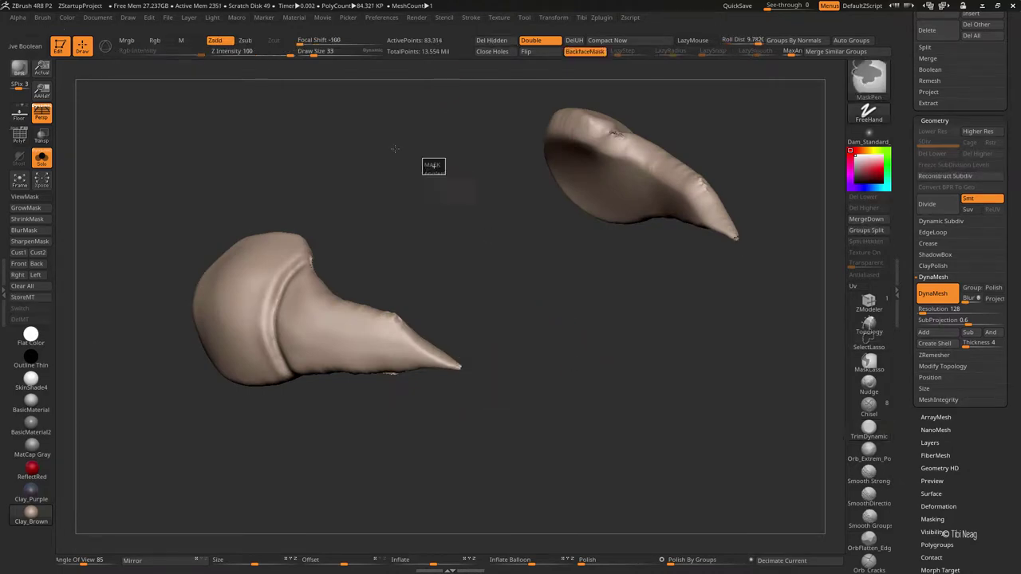
pyautogui.moveTo(433, 164); pyautogui.dragTo(439, 303)
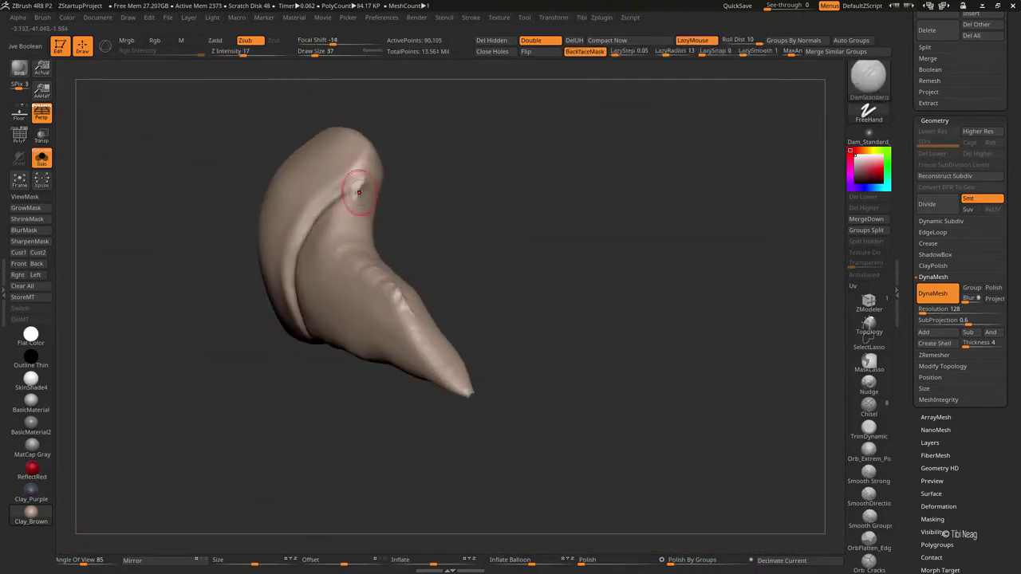
# Step: Smooth the crease near the horn's top with smoother trailing strokes
pyautogui.press('shift')
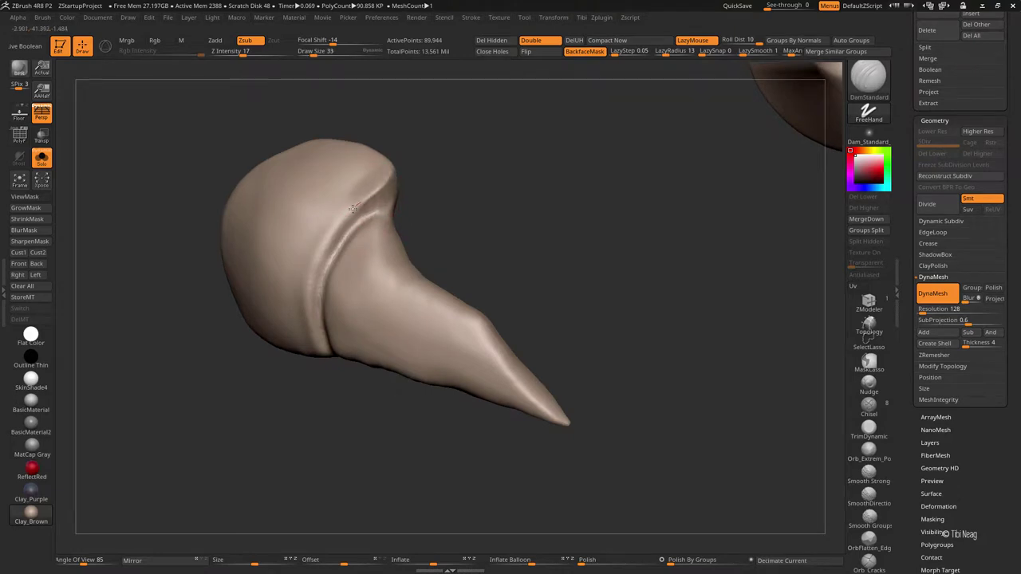
pyautogui.moveTo(352, 209); pyautogui.dragTo(394, 172)
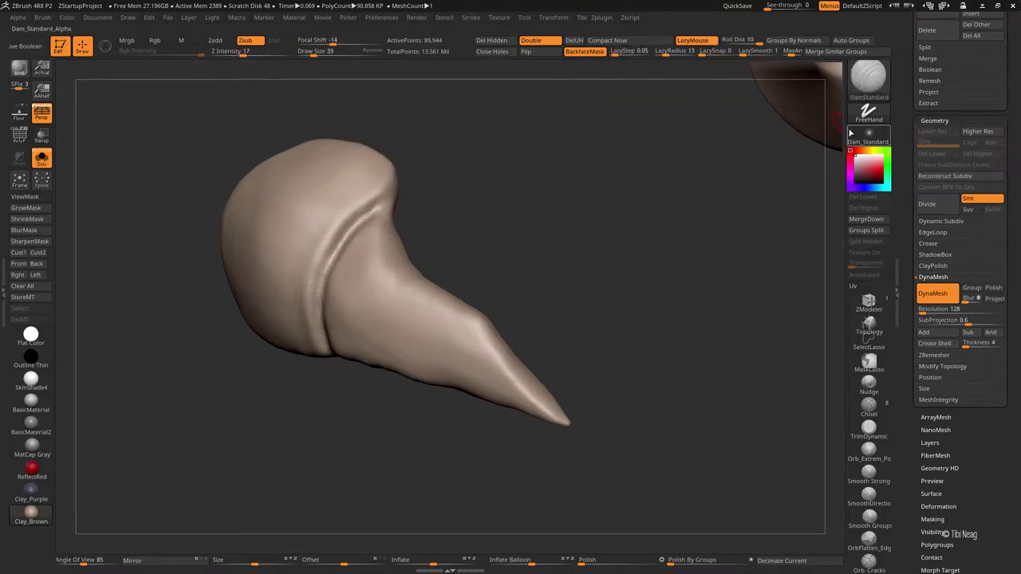
pyautogui.moveTo(657, 53); pyautogui.dragTo(670, 53)
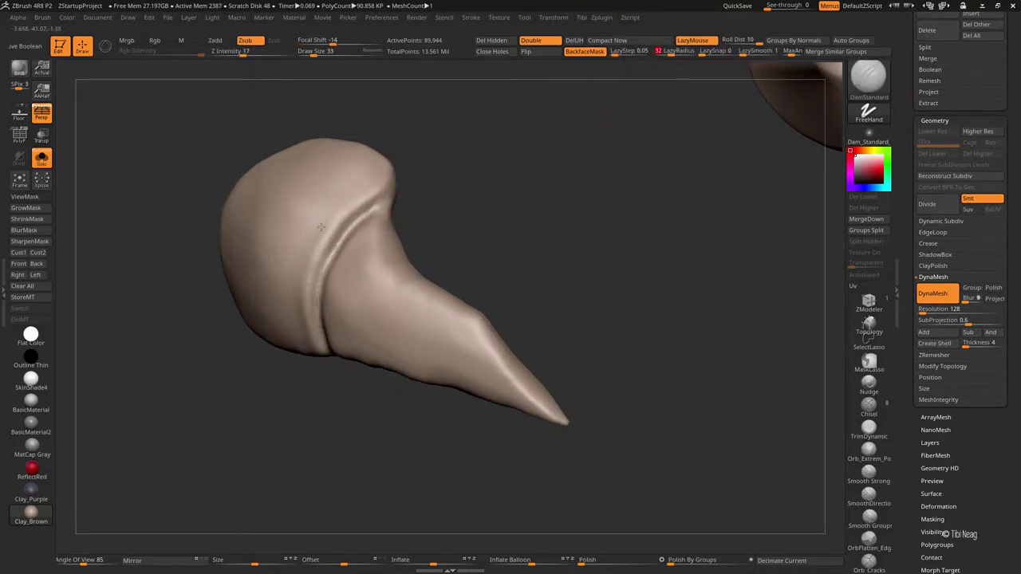
pyautogui.moveTo(495, 120); pyautogui.dragTo(395, 165)
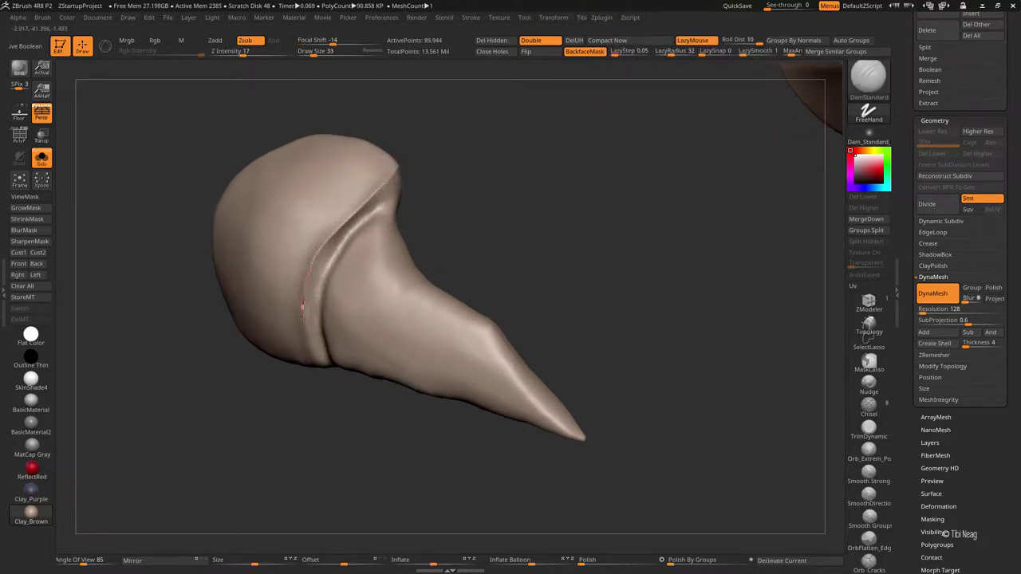
pyautogui.moveTo(311, 357); pyautogui.dragTo(323, 365)
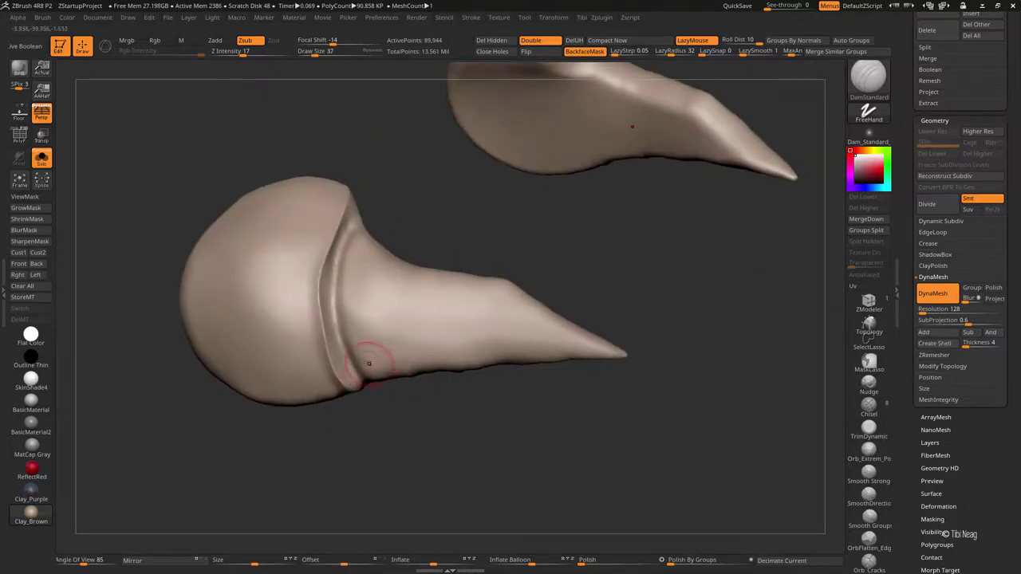
# Step: Polish the plate flat with hPolish and inflate its rounded end
pyautogui.press('b')
pyautogui.press('h')
pyautogui.press('p')
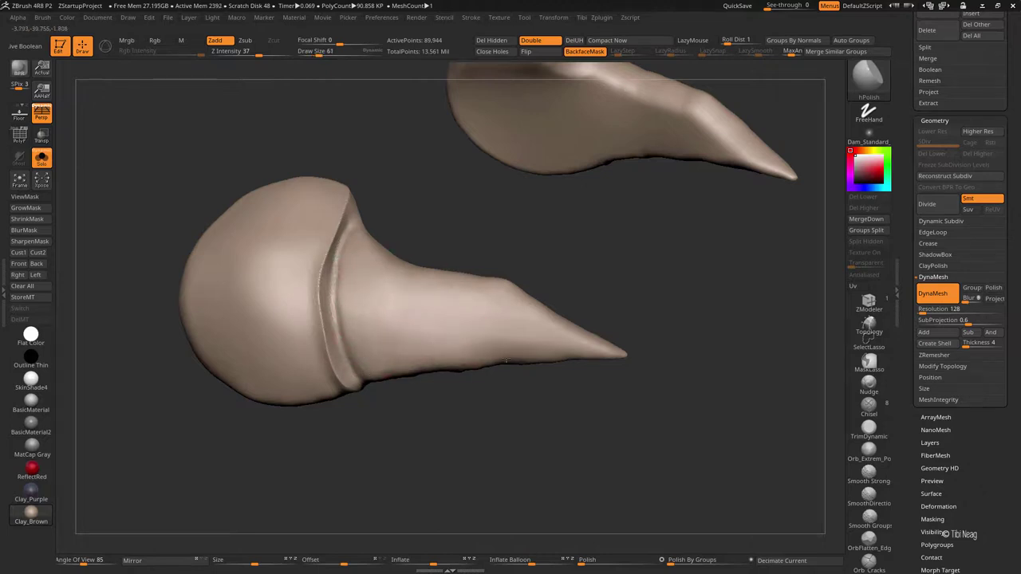
pyautogui.moveTo(538, 398); pyautogui.dragTo(470, 449)
pyautogui.press('b')
pyautogui.press('i')
pyautogui.press('n')
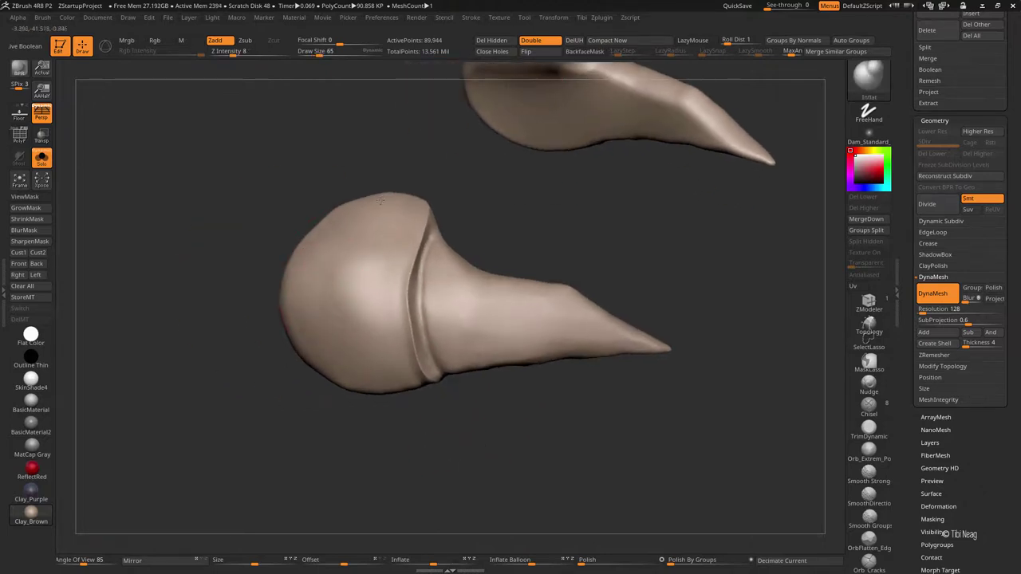
pyautogui.moveTo(353, 341)
pyautogui.keyDown('shift'); pyautogui.mouseDown()
pyautogui.moveTo(331, 288)
pyautogui.moveTo(228, 228)
pyautogui.moveTo(410, 251)
pyautogui.mouseUp(); pyautogui.keyUp('shift')
# Step: Reshape the rounded end with the Move brush and check the tapered tail
pyautogui.press('b')
pyautogui.press('m')
pyautogui.press('v')
pyautogui.keyDown('alt'); pyautogui.moveTo(564, 167); pyautogui.dragTo(374, 323); pyautogui.keyUp('alt')
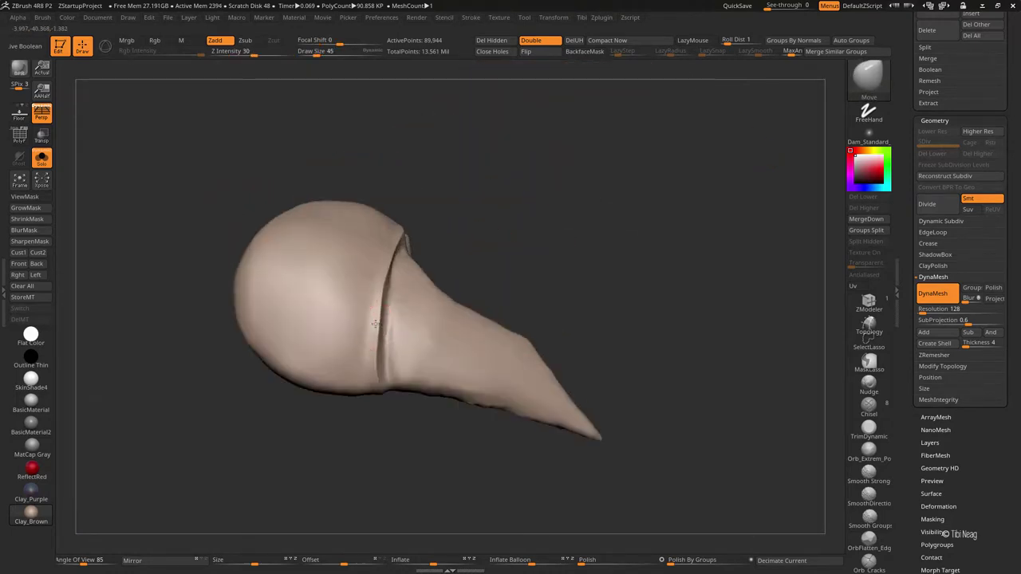
pyautogui.moveTo(367, 373)
pyautogui.mouseDown()
pyautogui.moveTo(486, 189)
pyautogui.moveTo(462, 234)
pyautogui.mouseUp()
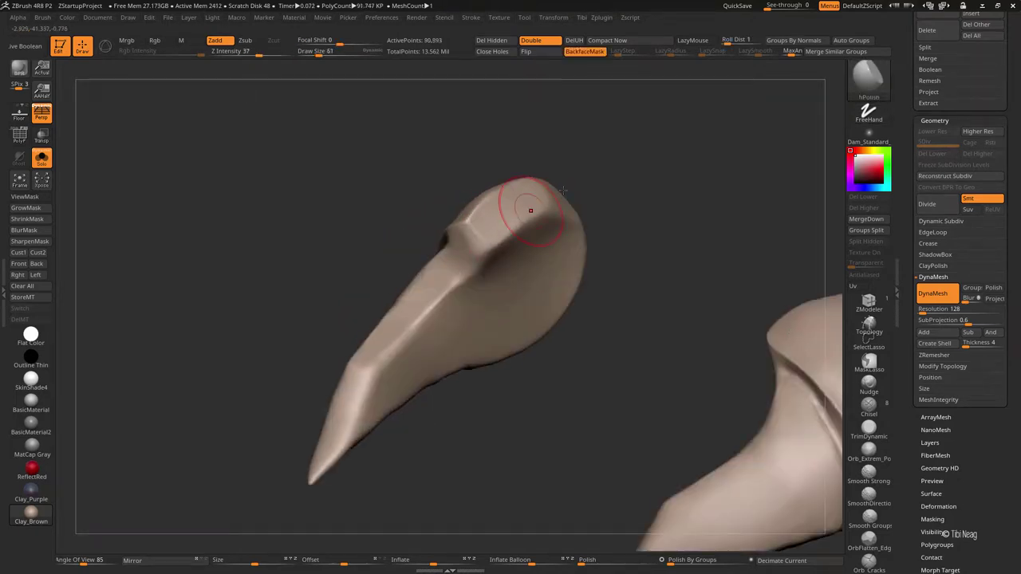
pyautogui.moveTo(562, 190)
pyautogui.mouseDown()
pyautogui.moveTo(432, 310)
pyautogui.moveTo(307, 385)
pyautogui.mouseUp()
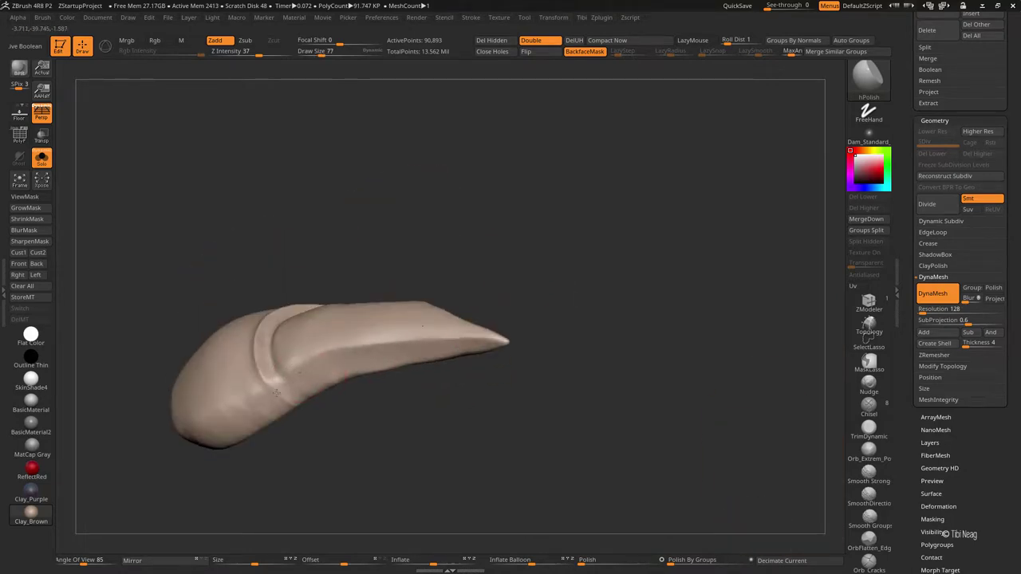
pyautogui.moveTo(222, 406)
pyautogui.mouseDown()
pyautogui.moveTo(360, 177)
pyautogui.moveTo(194, 365)
pyautogui.moveTo(346, 276)
pyautogui.mouseUp()
pyautogui.moveTo(318, 308); pyautogui.dragTo(389, 285)
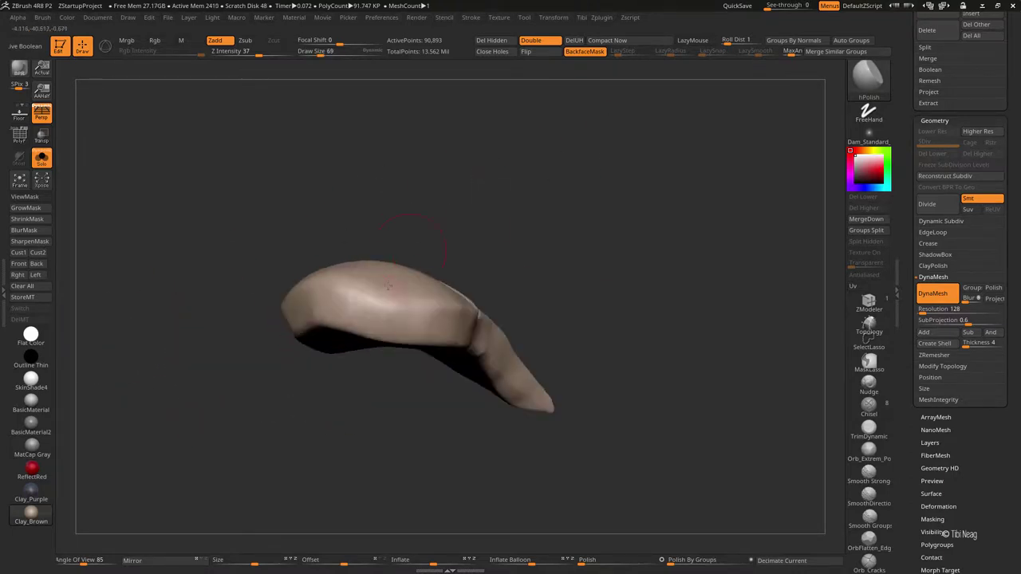
pyautogui.moveTo(327, 302); pyautogui.dragTo(344, 301)
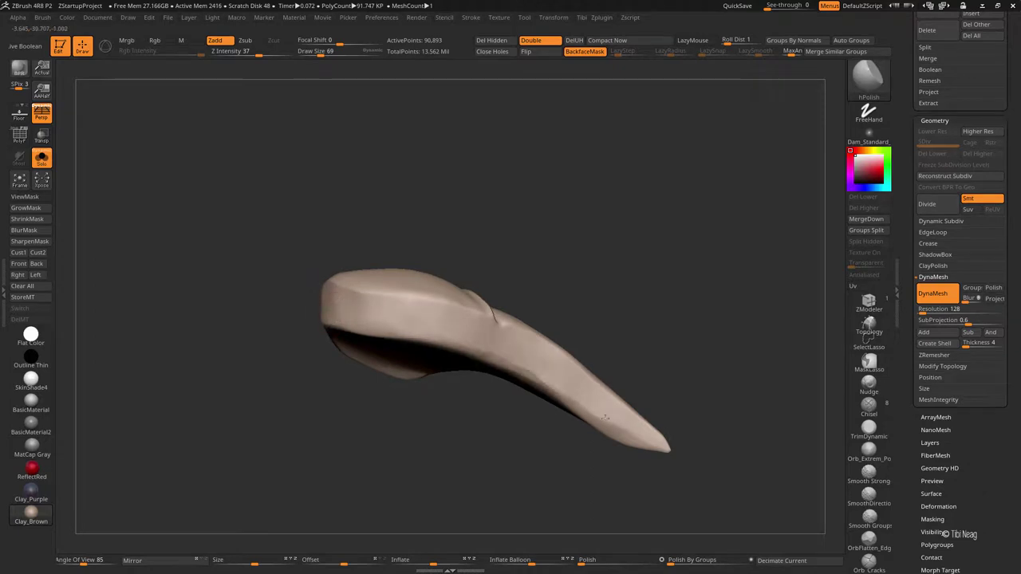
pyautogui.moveTo(606, 240)
pyautogui.mouseDown()
pyautogui.moveTo(645, 200)
pyautogui.moveTo(636, 219)
pyautogui.mouseUp()
# Step: Select the segmented fang subtool and save the project
pyautogui.hotkey('ctrl', 'shift', 's')
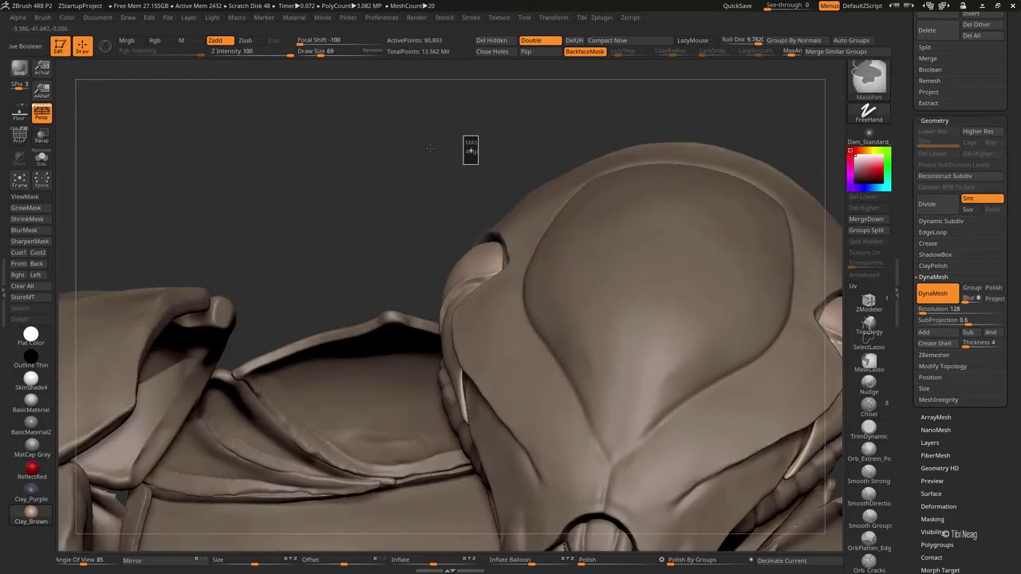
pyautogui.moveTo(467, 148)
pyautogui.mouseDown()
pyautogui.moveTo(534, 122)
pyautogui.moveTo(518, 351)
pyautogui.mouseUp()
pyautogui.keyDown('ctrl'); pyautogui.keyDown('shift'); pyautogui.click(519, 351); pyautogui.keyUp('shift'); pyautogui.keyUp('ctrl')
pyautogui.keyDown('ctrl'); pyautogui.keyDown('shift'); pyautogui.click(591, 274); pyautogui.keyUp('shift'); pyautogui.keyUp('ctrl')
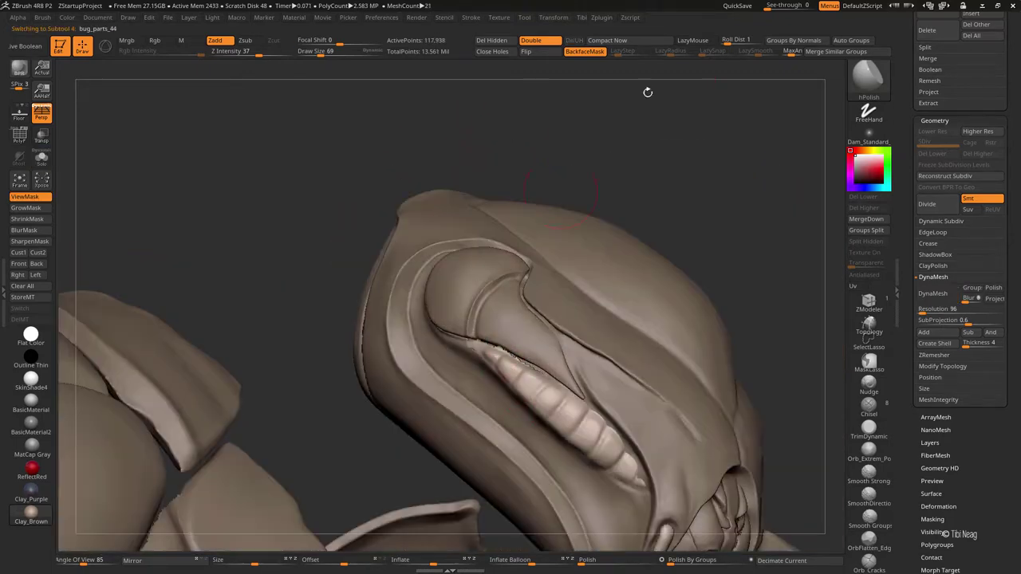
# Step: Solo the fang and lasso-hide everything else
pyautogui.moveTo(558, 161); pyautogui.dragTo(686, 193)
pyautogui.hotkey('ctrl', 'shift', 's')
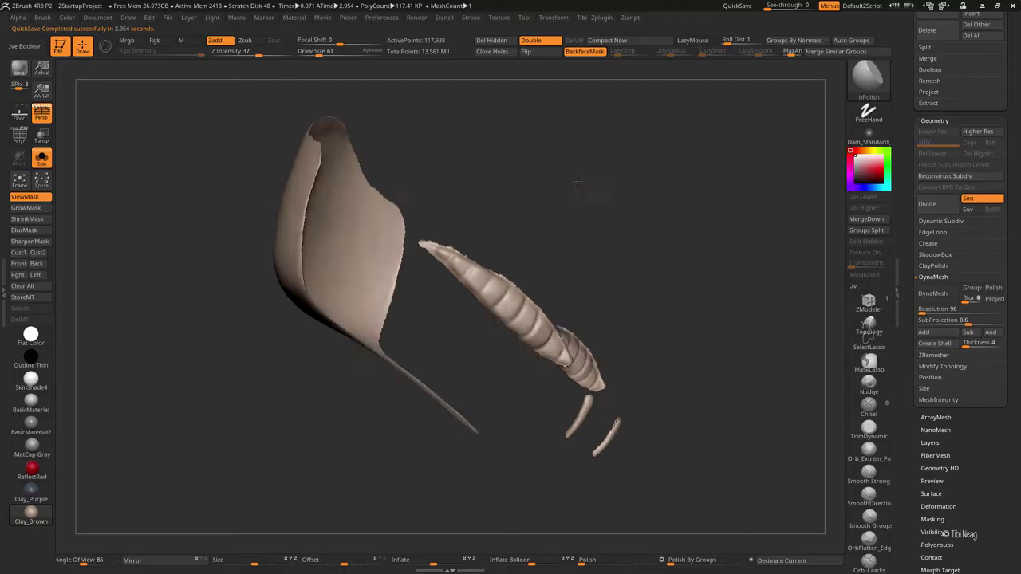
pyautogui.moveTo(595, 185)
pyautogui.keyDown('ctrl'); pyautogui.keyDown('shift'); pyautogui.mouseDown()
pyautogui.moveTo(453, 409)
pyautogui.moveTo(550, 422)
pyautogui.mouseUp(); pyautogui.keyUp('shift'); pyautogui.keyUp('ctrl')
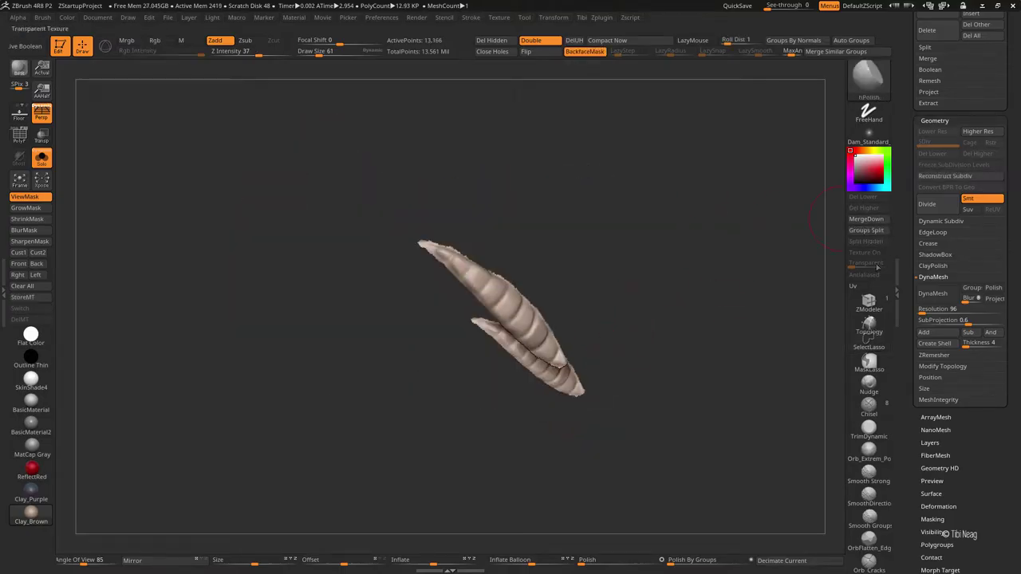
pyautogui.scroll(-1, 968, 433)
# Step: Add Panel Loops to the fang, undoing the too-thick first try for thinner panels
pyautogui.click(933, 231)
pyautogui.moveTo(798, 311); pyautogui.dragTo(805, 323)
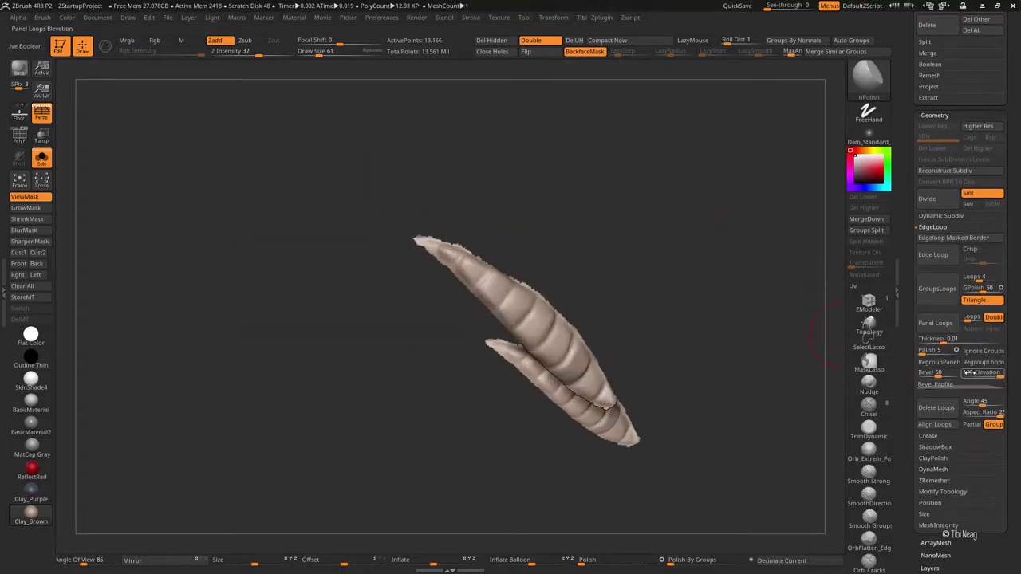
pyautogui.moveTo(709, 339)
pyautogui.mouseDown()
pyautogui.moveTo(675, 263)
pyautogui.moveTo(696, 258)
pyautogui.mouseUp()
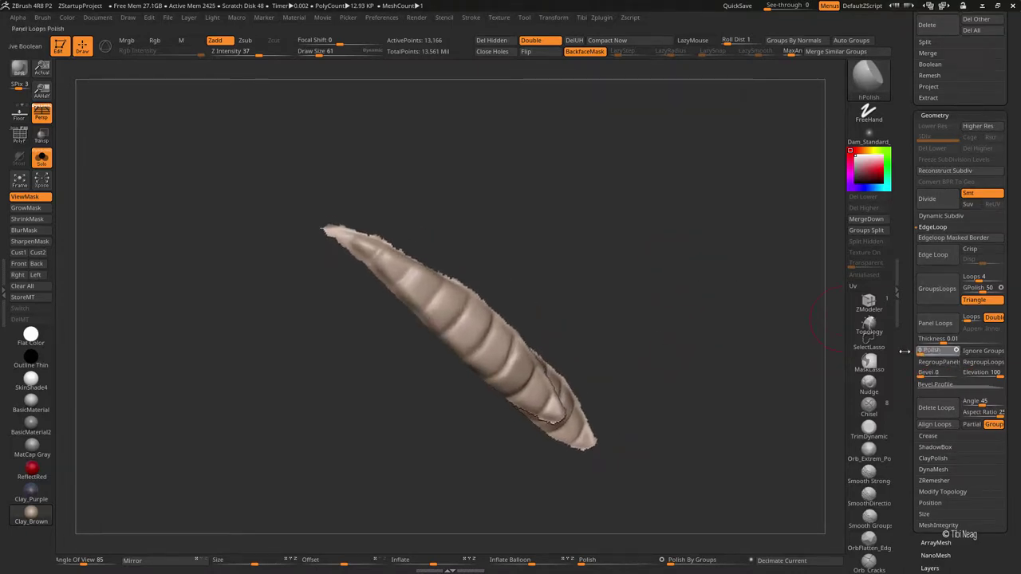
pyautogui.moveTo(919, 340); pyautogui.dragTo(930, 340)
pyautogui.click(935, 323)
pyautogui.hotkey('ctrl', 'z')
pyautogui.click(935, 323)
# Step: Redo Panel Loops with thicker panels and Elevation -100 for inward-raised rims
pyautogui.moveTo(654, 263); pyautogui.dragTo(617, 274)
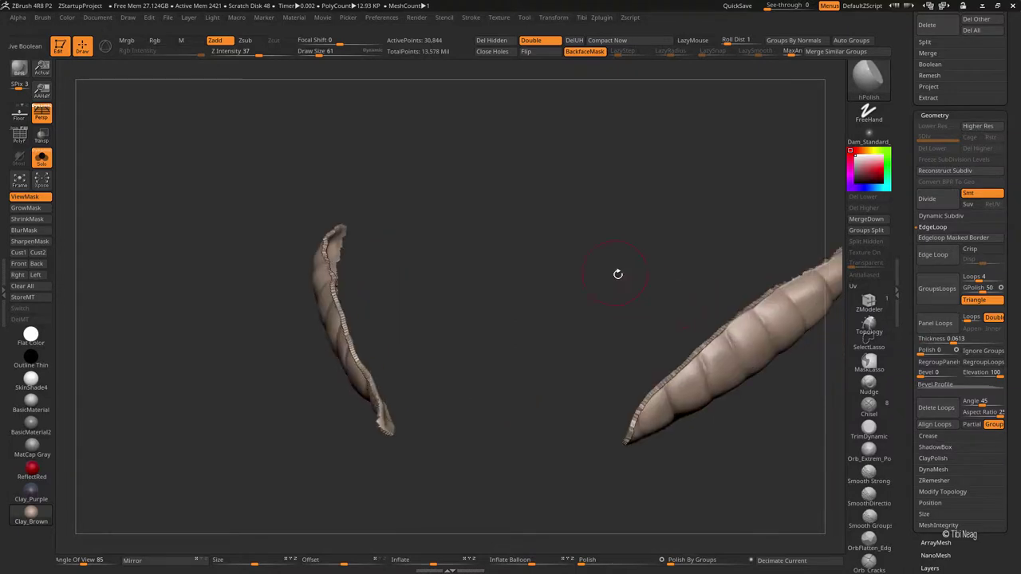
pyautogui.hotkey('ctrl', 'z')
pyautogui.moveTo(997, 372)
pyautogui.mouseDown()
pyautogui.moveTo(925, 371)
pyautogui.moveTo(945, 338)
pyautogui.mouseUp()
pyautogui.click(935, 323)
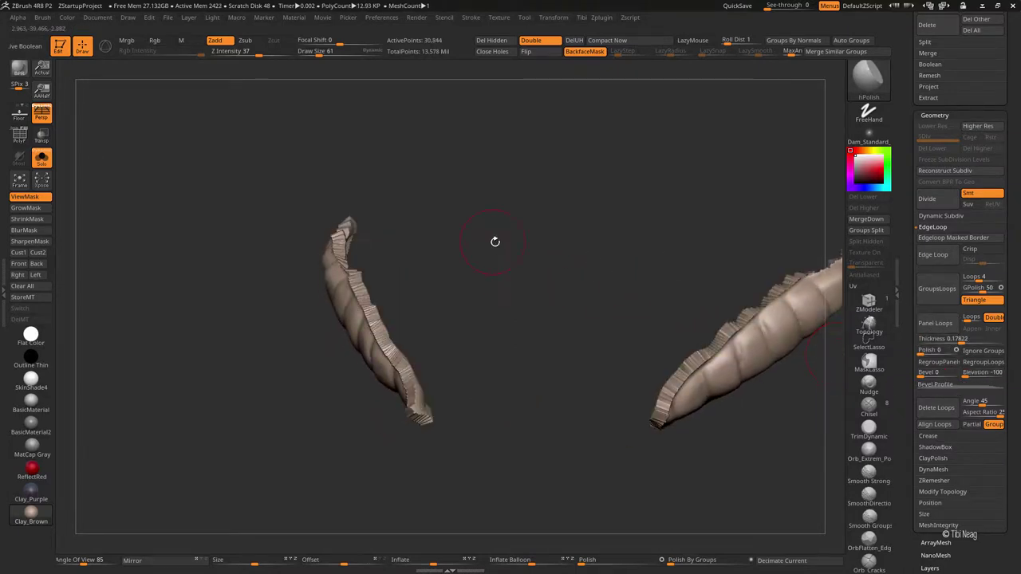
pyautogui.moveTo(494, 241); pyautogui.dragTo(505, 257)
pyautogui.click(933, 469)
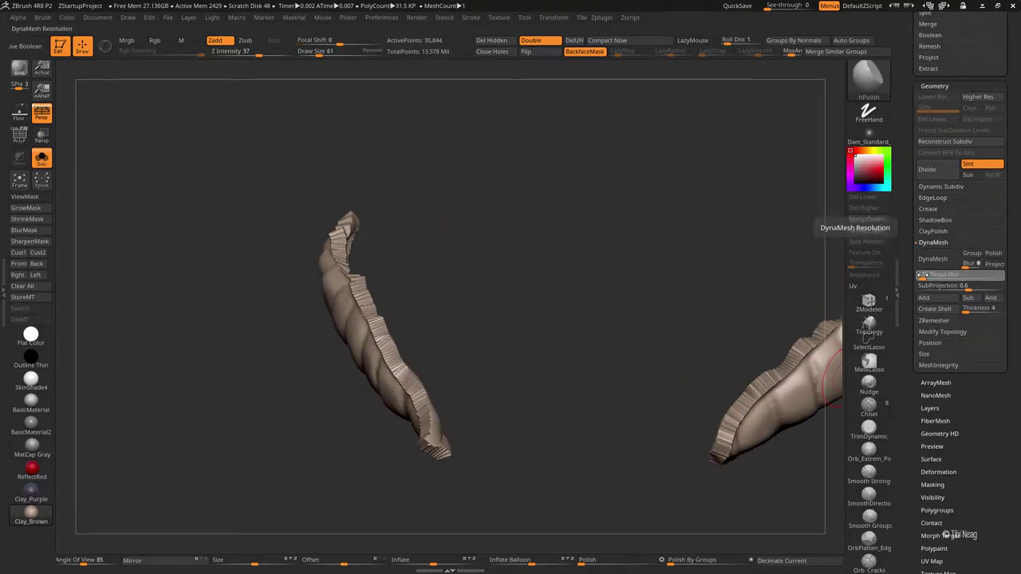
# Step: DynaMesh the paneled fang into one even surface and trim it flat
pyautogui.click(933, 259)
pyautogui.moveTo(531, 304)
pyautogui.mouseDown()
pyautogui.moveTo(397, 292)
pyautogui.moveTo(541, 331)
pyautogui.moveTo(421, 353)
pyautogui.mouseUp()
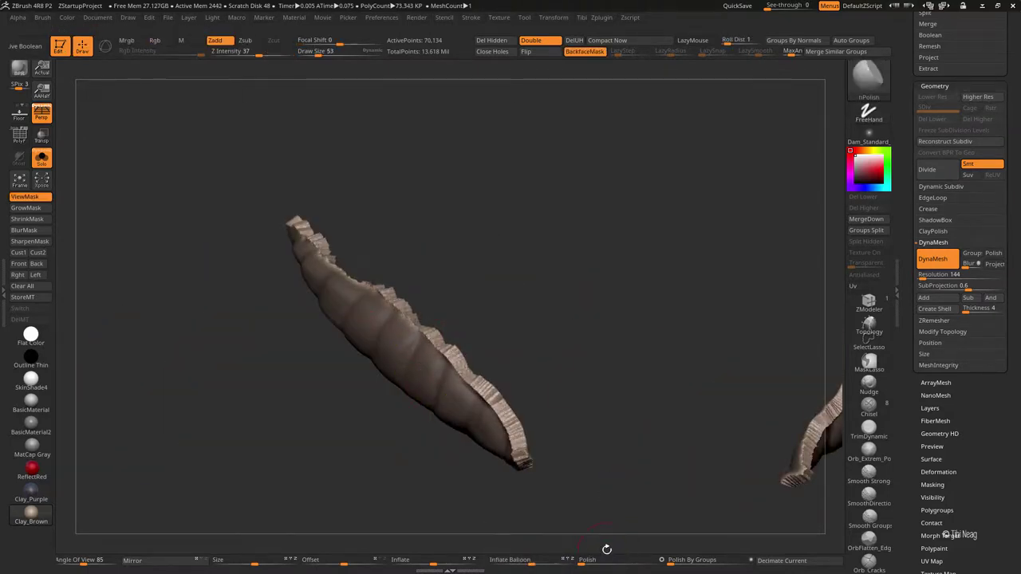
pyautogui.moveTo(582, 392); pyautogui.dragTo(837, 390)
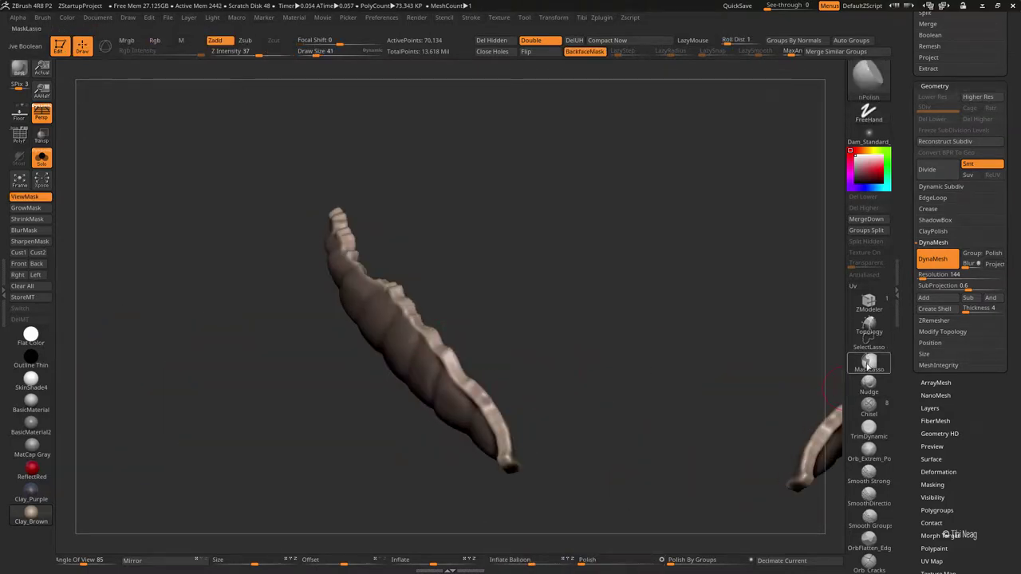
pyautogui.click(869, 427)
pyautogui.moveTo(455, 371); pyautogui.dragTo(383, 269)
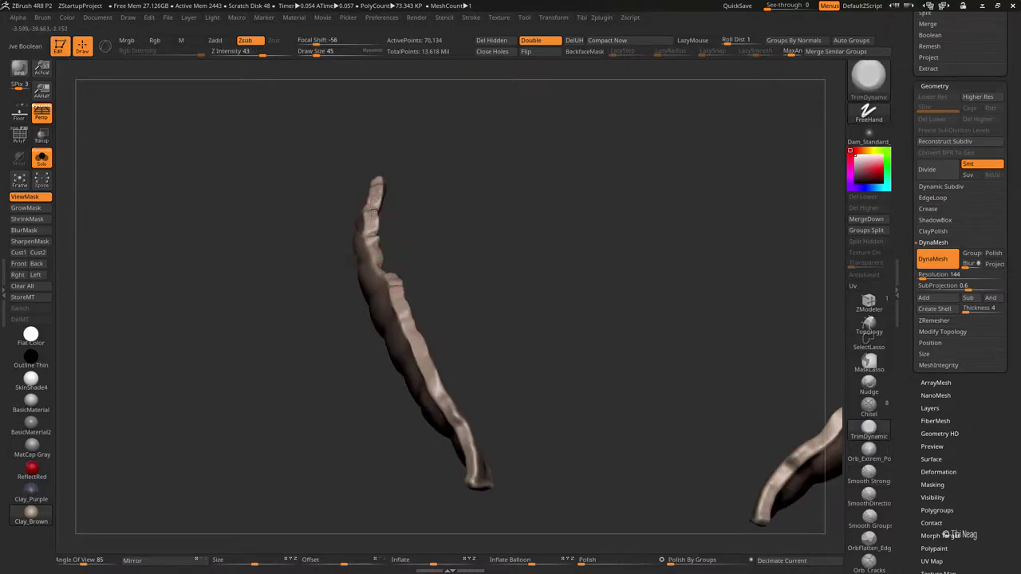
pyautogui.moveTo(371, 209); pyautogui.dragTo(381, 252)
pyautogui.moveTo(452, 307); pyautogui.dragTo(378, 204)
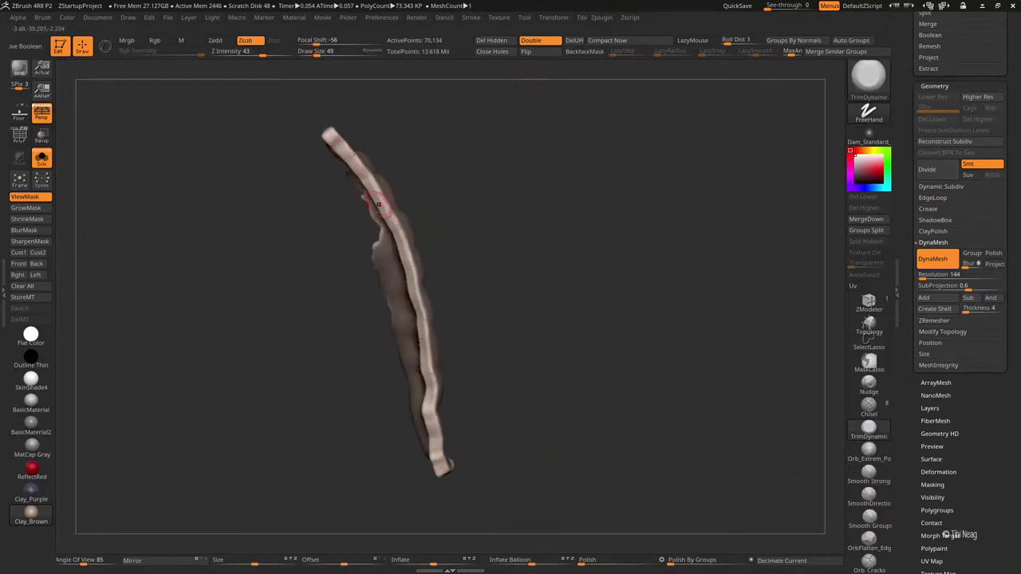
pyautogui.moveTo(437, 450)
pyautogui.mouseDown()
pyautogui.moveTo(567, 321)
pyautogui.moveTo(592, 328)
pyautogui.moveTo(575, 251)
pyautogui.moveTo(587, 262)
pyautogui.mouseUp()
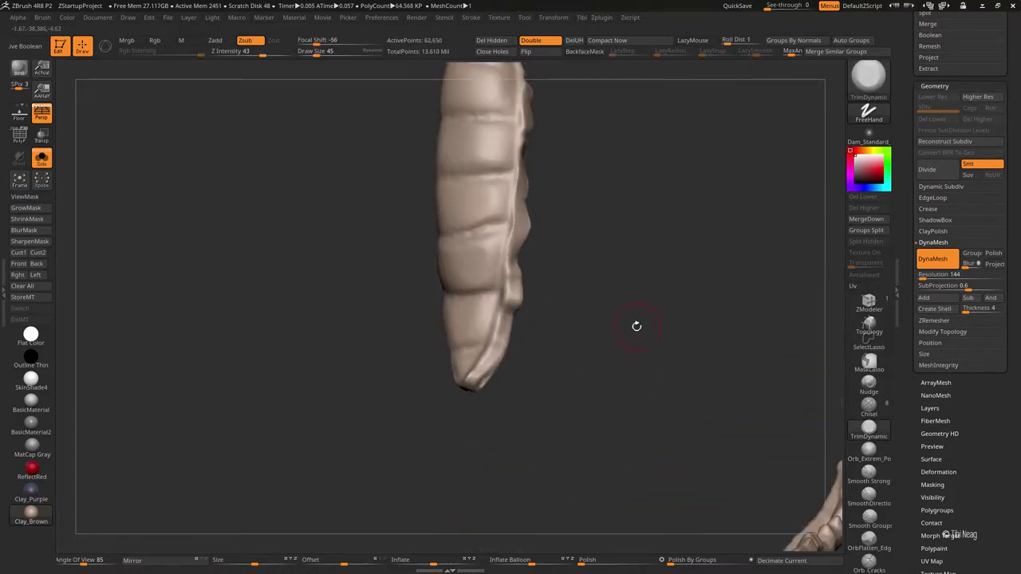
# Step: Inspect the fang's ribbed segments, lower end and tip from several angles
pyautogui.moveTo(527, 179)
pyautogui.mouseDown()
pyautogui.moveTo(540, 221)
pyautogui.moveTo(519, 260)
pyautogui.moveTo(611, 253)
pyautogui.mouseUp()
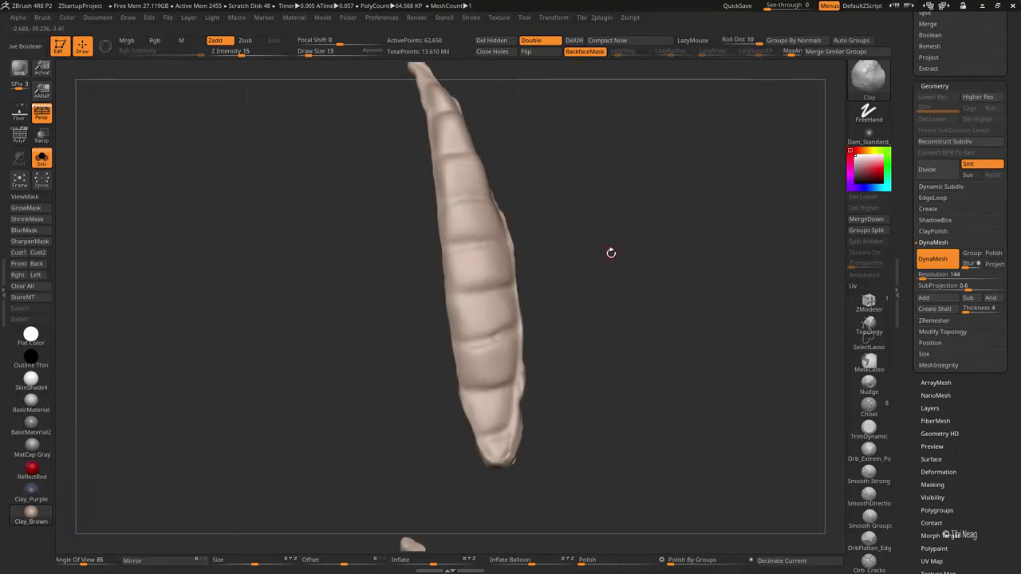
pyautogui.moveTo(563, 294); pyautogui.dragTo(483, 370)
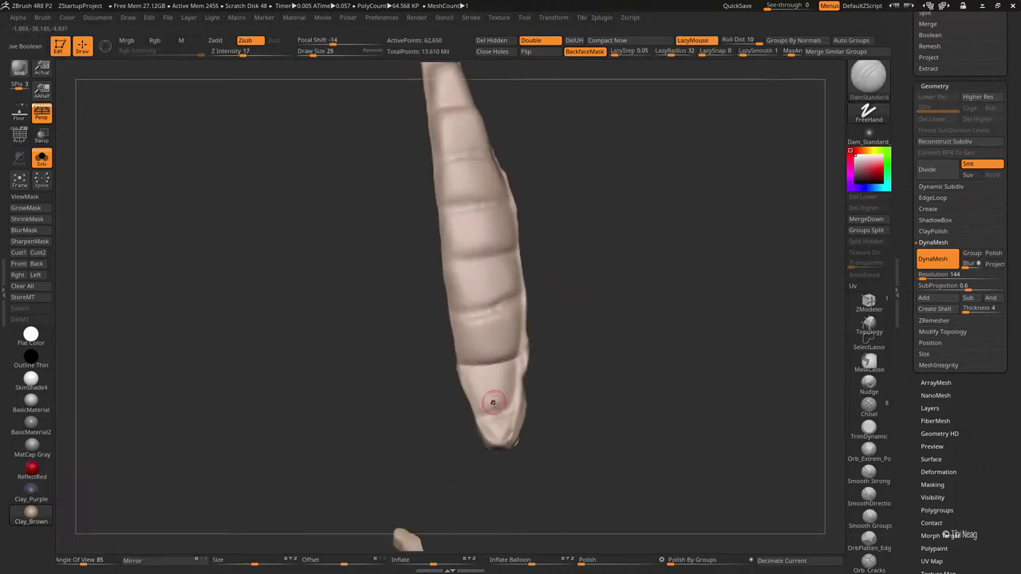
pyautogui.moveTo(571, 312)
pyautogui.mouseDown()
pyautogui.moveTo(601, 301)
pyautogui.moveTo(594, 285)
pyautogui.mouseUp()
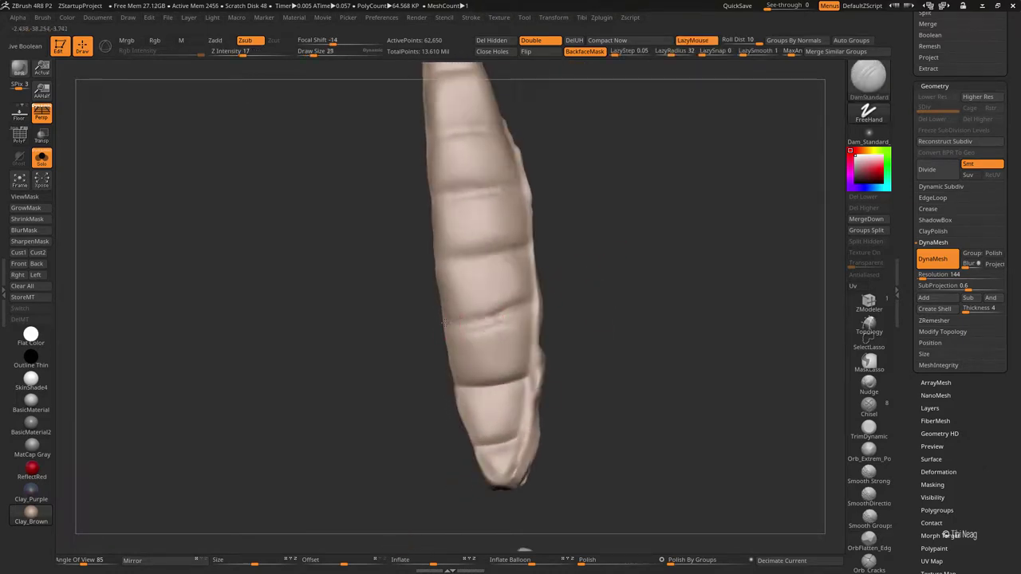
pyautogui.moveTo(494, 318); pyautogui.dragTo(500, 313)
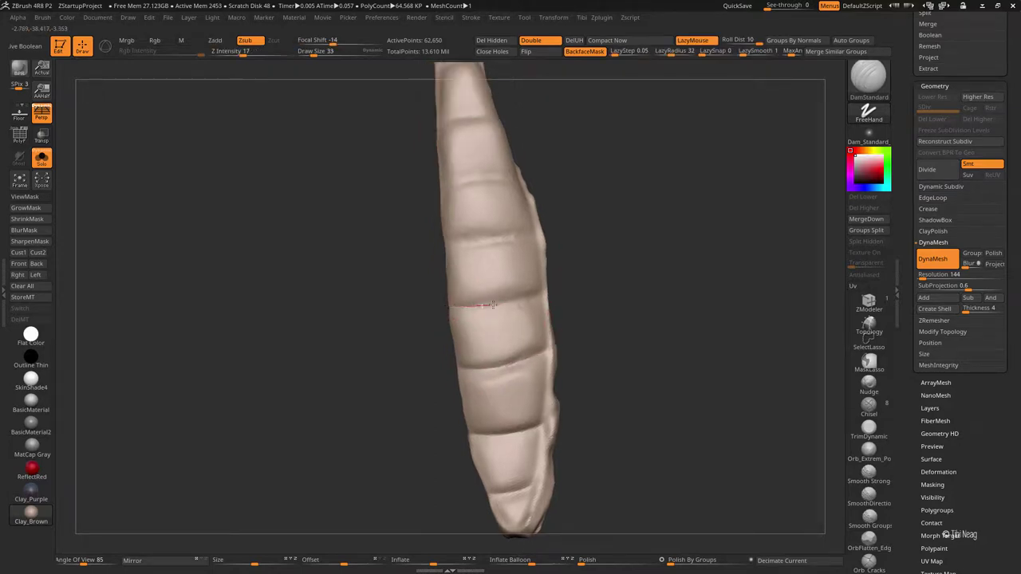
pyautogui.moveTo(586, 275)
pyautogui.mouseDown()
pyautogui.moveTo(599, 266)
pyautogui.moveTo(495, 302)
pyautogui.mouseUp()
pyautogui.moveTo(580, 275); pyautogui.dragTo(590, 258)
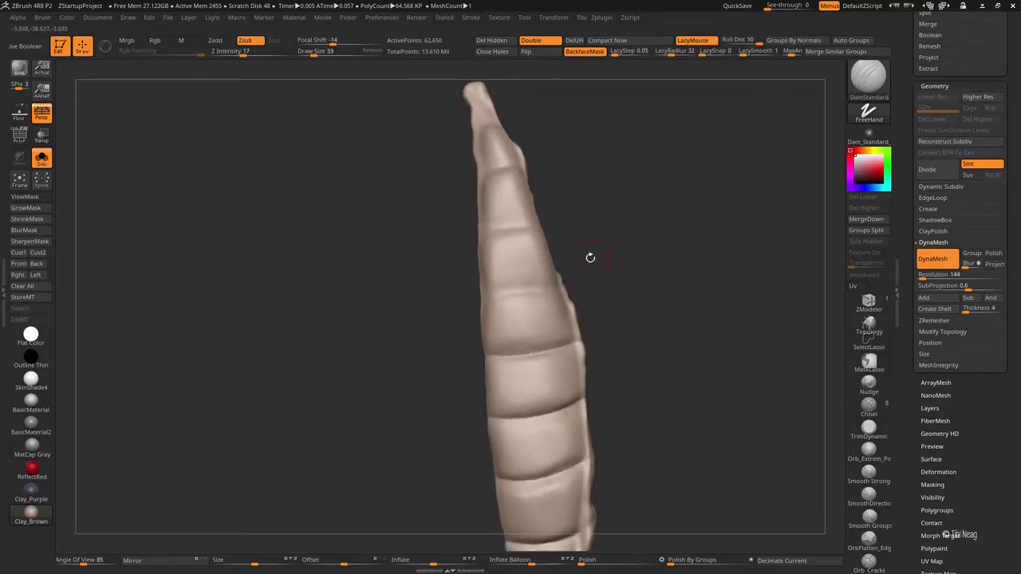
pyautogui.moveTo(536, 288); pyautogui.dragTo(481, 229)
pyautogui.moveTo(573, 212); pyautogui.dragTo(595, 240)
# Step: Show the rest of the head and reshape the fang in place with a large Move brush
pyautogui.hotkey('shift', 'ctrl', 's')
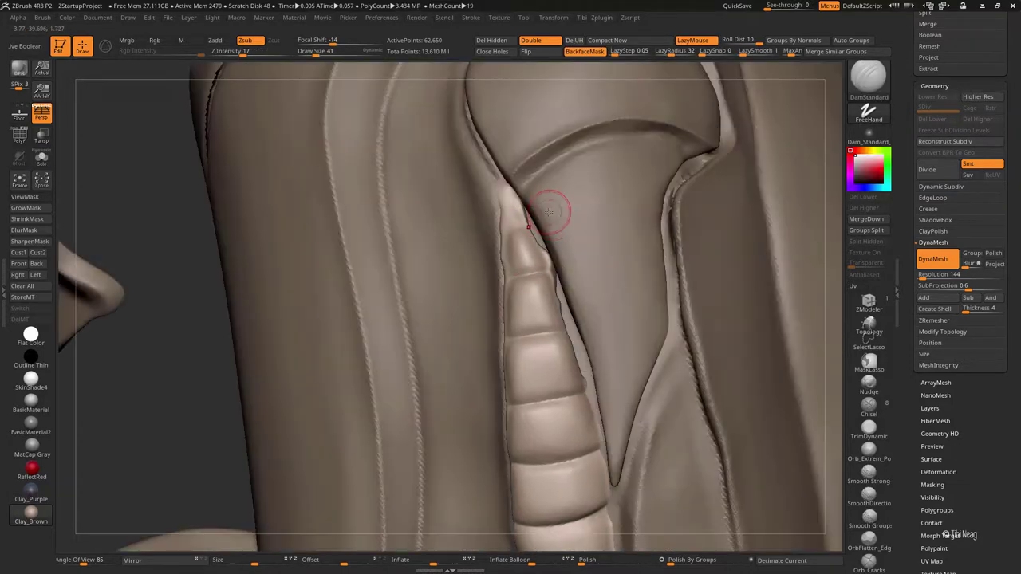
pyautogui.press('b')
pyautogui.press('m')
pyautogui.press('v')
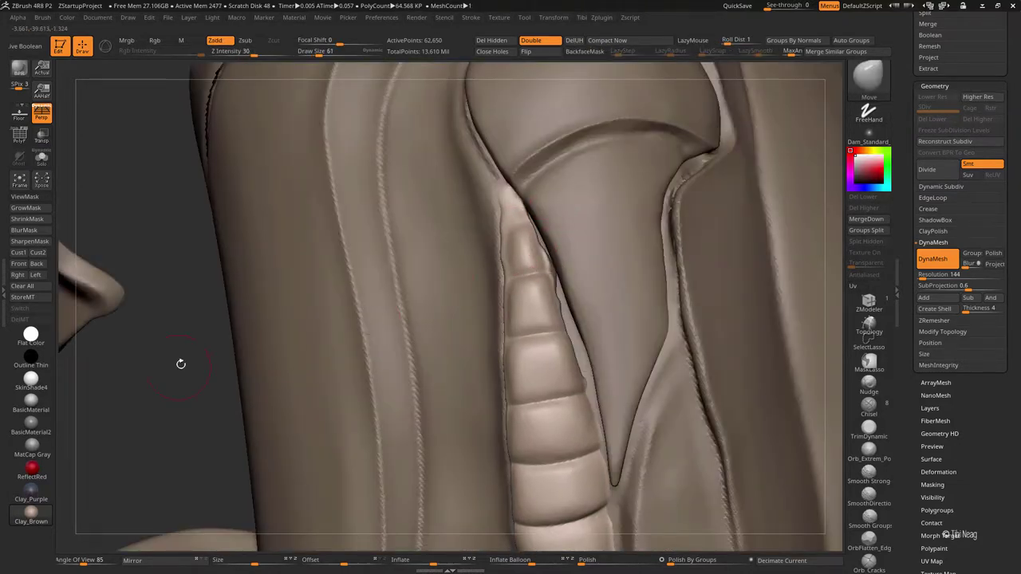
pyautogui.moveTo(180, 363)
pyautogui.mouseDown()
pyautogui.moveTo(479, 296)
pyautogui.moveTo(542, 307)
pyautogui.moveTo(563, 285)
pyautogui.moveTo(531, 240)
pyautogui.moveTo(535, 296)
pyautogui.mouseUp()
pyautogui.press('space')
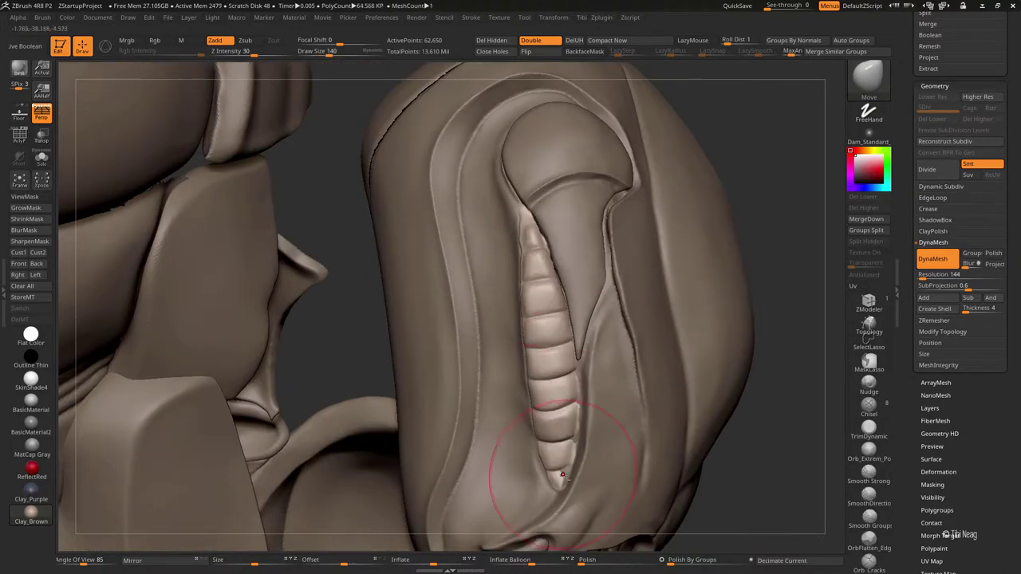
pyautogui.moveTo(529, 229); pyautogui.dragTo(674, 334, button='right')
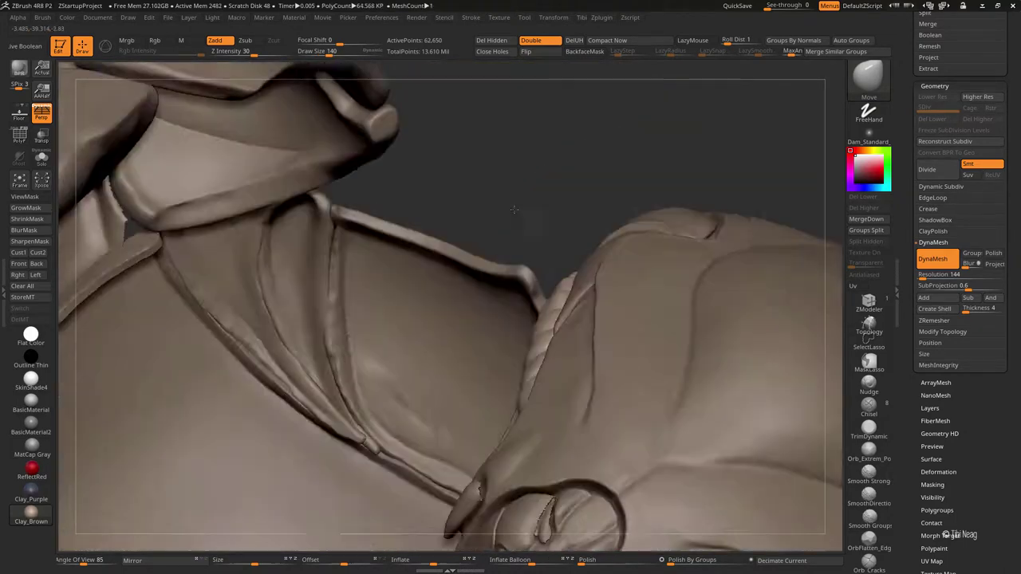
# Step: Isolate the two cheek-plate pieces and thicken them with Panel Loops
pyautogui.hotkey('ctrl', 'shift', 's')
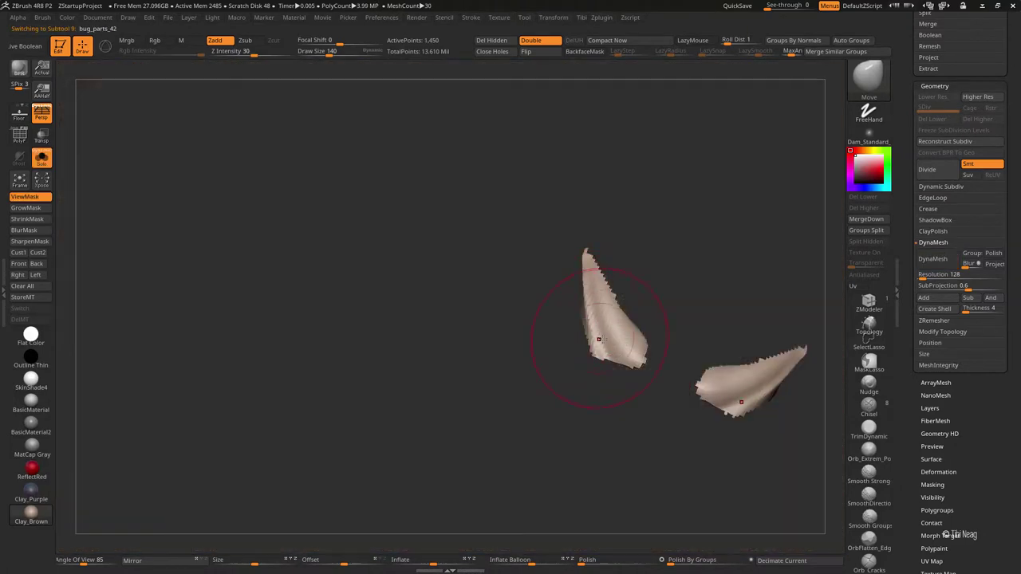
pyautogui.click(933, 197)
pyautogui.moveTo(648, 239)
pyautogui.mouseDown(button='right')
pyautogui.moveTo(688, 229)
pyautogui.moveTo(766, 263)
pyautogui.mouseUp(button='right')
pyautogui.click(934, 294)
pyautogui.hotkey('ctrl', 'z')
pyautogui.click(935, 293)
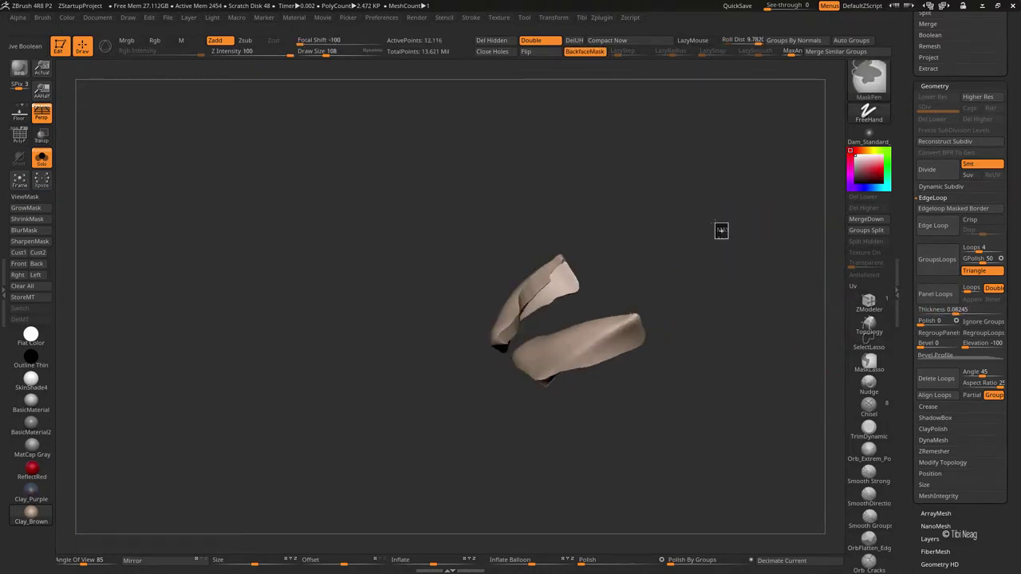
# Step: DynaMesh the plates at resolution 128 and switch to the hPolish brush
pyautogui.click(933, 440)
pyautogui.click(933, 259)
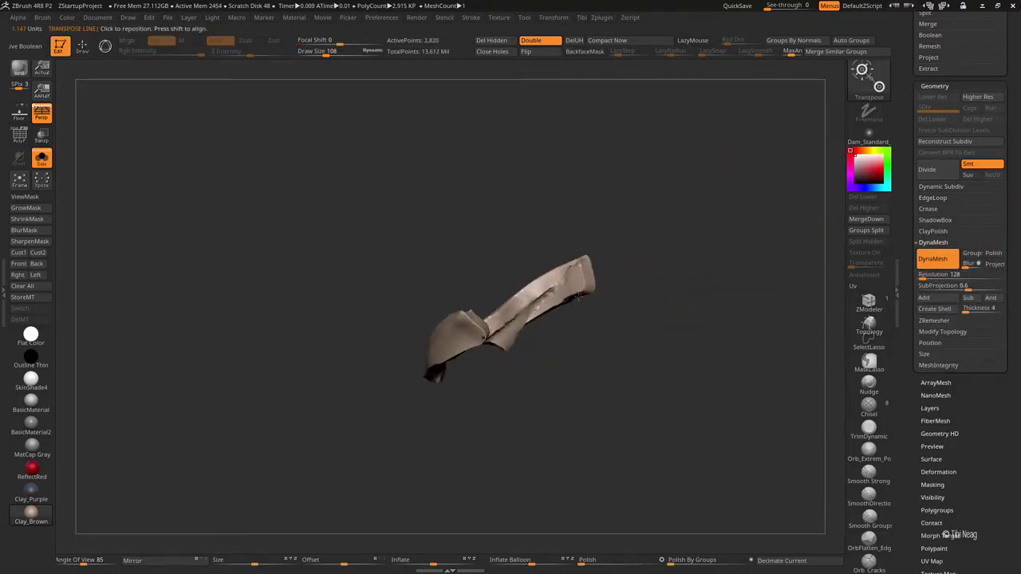
pyautogui.moveTo(502, 194)
pyautogui.mouseDown(button='right')
pyautogui.moveTo(325, 272)
pyautogui.moveTo(513, 291)
pyautogui.mouseUp(button='right')
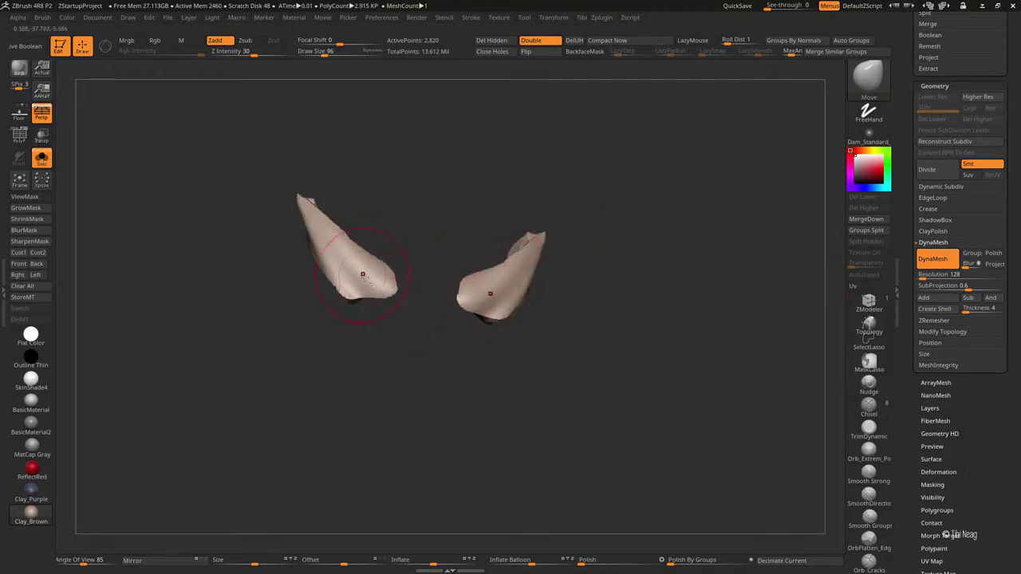
pyautogui.press('space')
pyautogui.moveTo(359, 262)
pyautogui.mouseDown(button='right')
pyautogui.moveTo(316, 221)
pyautogui.moveTo(367, 294)
pyautogui.moveTo(383, 146)
pyautogui.mouseUp(button='right')
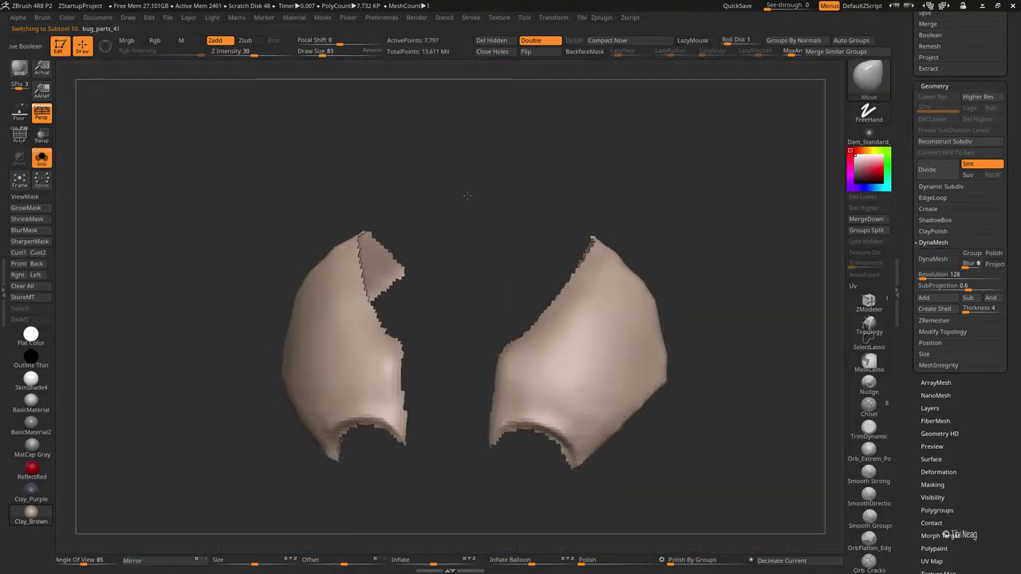
# Step: Soften the hard seam on the plates' upper face, ending on a symmetric front view
pyautogui.click(932, 198)
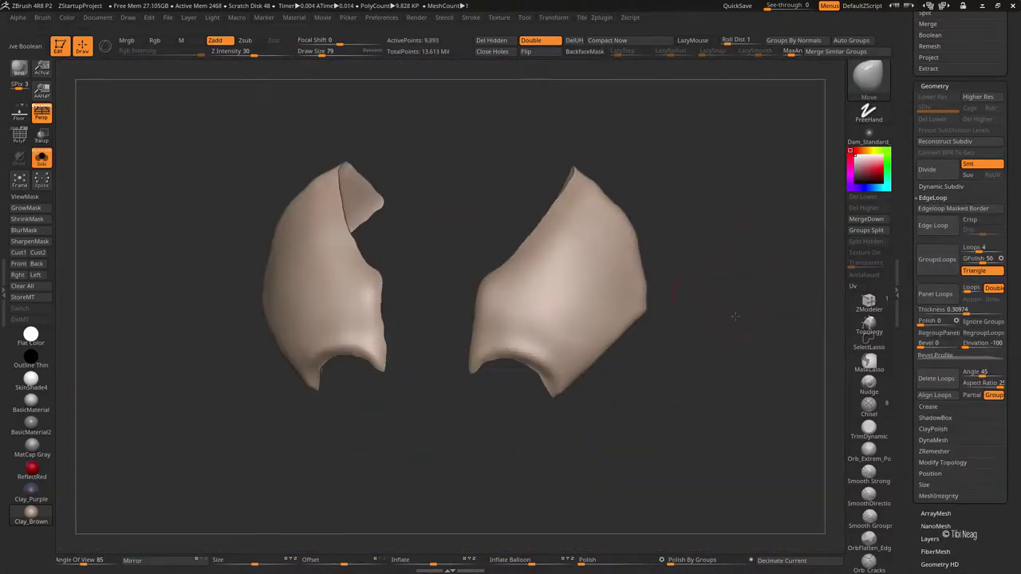
pyautogui.moveTo(528, 295)
pyautogui.mouseDown(button='right')
pyautogui.moveTo(479, 296)
pyautogui.moveTo(558, 310)
pyautogui.mouseUp(button='right')
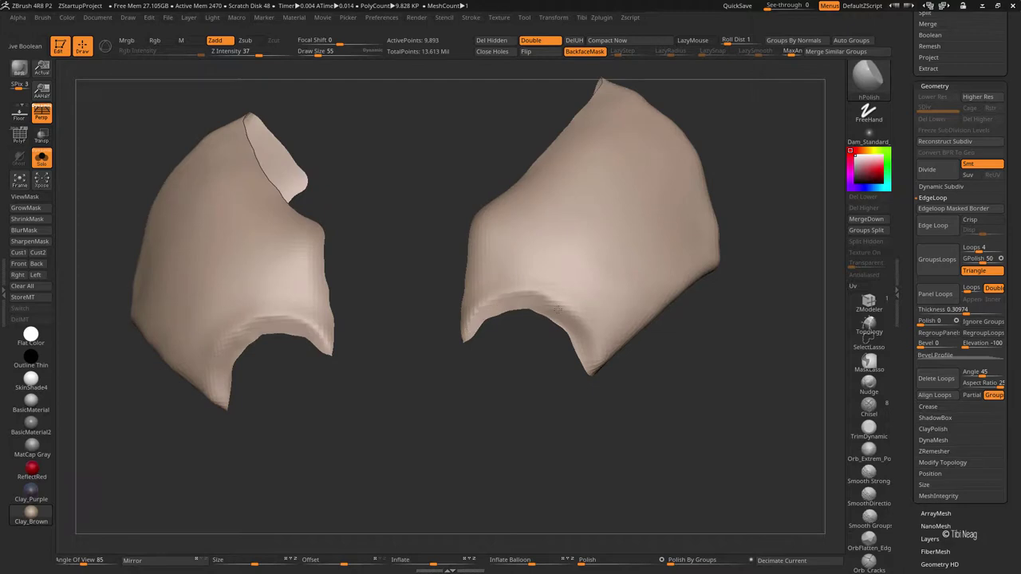
pyautogui.moveTo(585, 344); pyautogui.dragTo(524, 306, button='right')
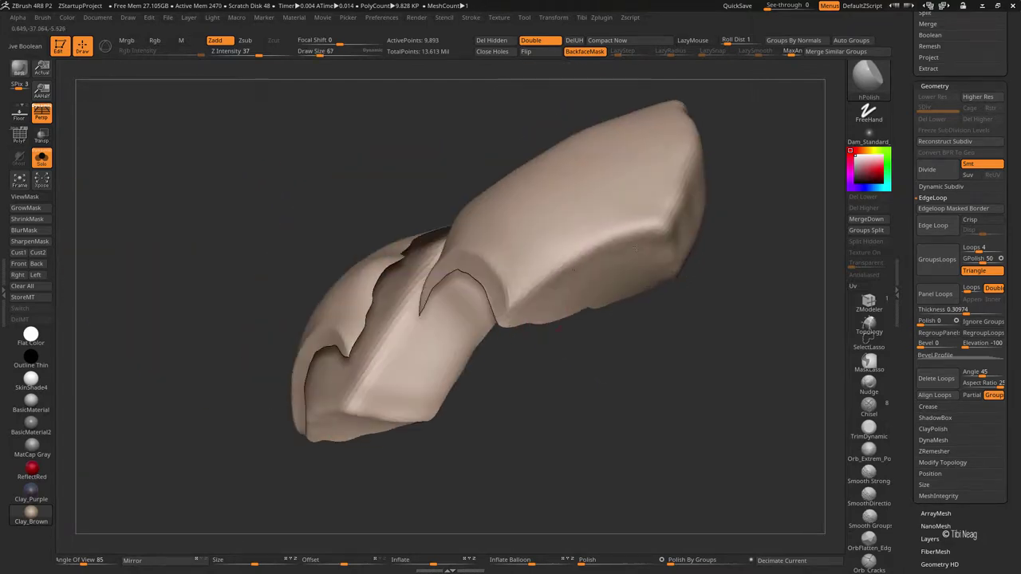
pyautogui.moveTo(595, 269)
pyautogui.mouseDown(button='right')
pyautogui.moveTo(582, 285)
pyautogui.moveTo(644, 235)
pyautogui.mouseUp(button='right')
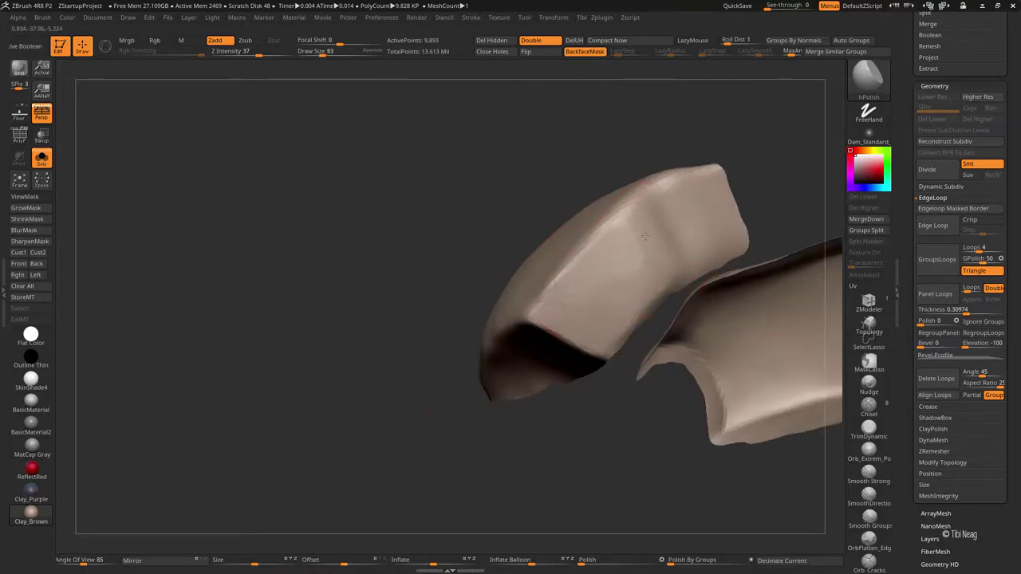
pyautogui.keyDown('shift'); pyautogui.moveTo(626, 275); pyautogui.dragTo(670, 227); pyautogui.keyUp('shift')
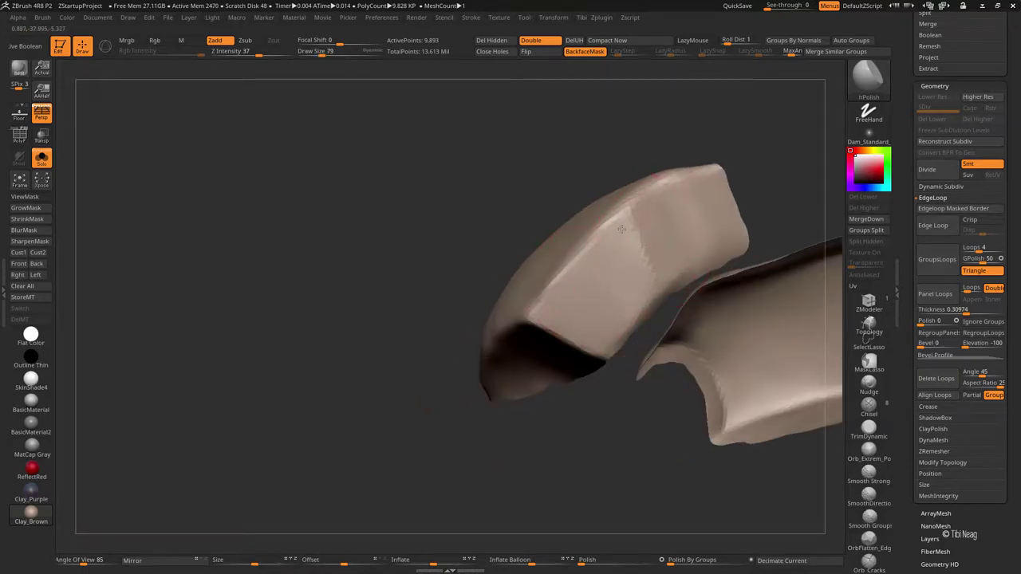
pyautogui.moveTo(730, 235)
pyautogui.mouseDown(button='right')
pyautogui.moveTo(641, 283)
pyautogui.moveTo(502, 276)
pyautogui.moveTo(479, 347)
pyautogui.mouseUp(button='right')
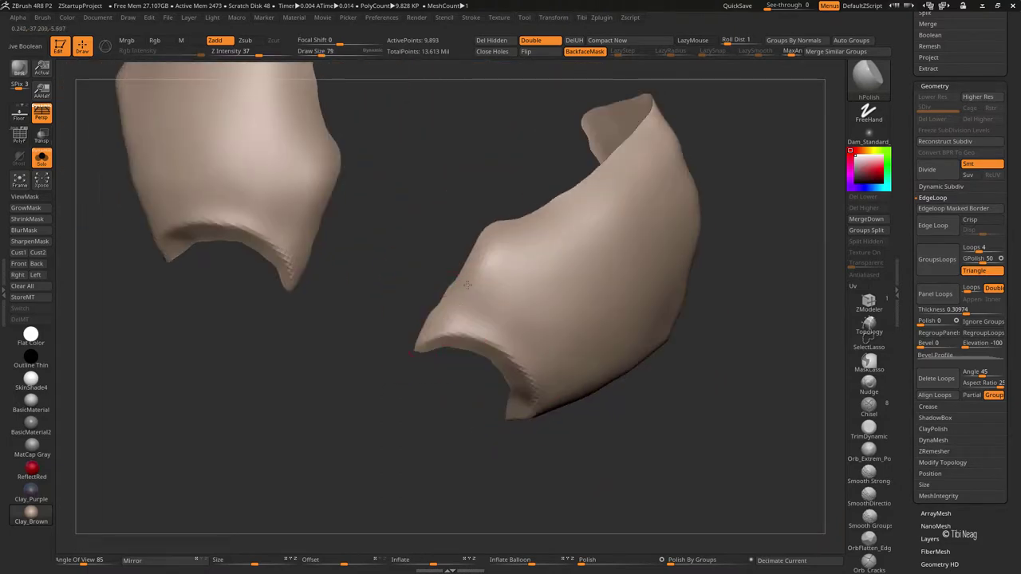
pyautogui.moveTo(467, 285); pyautogui.dragTo(509, 226, button='right')
pyautogui.moveTo(605, 153); pyautogui.dragTo(470, 307, button='right')
pyautogui.moveTo(584, 283)
pyautogui.mouseDown(button='right')
pyautogui.moveTo(620, 184)
pyautogui.moveTo(700, 189)
pyautogui.moveTo(700, 74)
pyautogui.mouseUp(button='right')
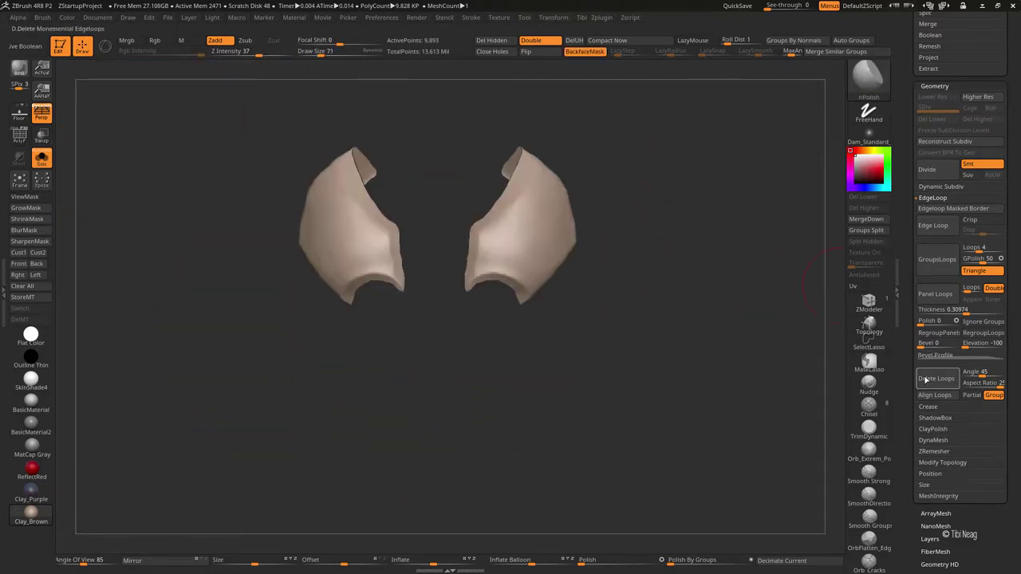
# Step: Apply DynaMesh Polish to smooth both cheek plates
pyautogui.click(933, 441)
pyautogui.moveTo(478, 240); pyautogui.dragTo(111, 183, button='right')
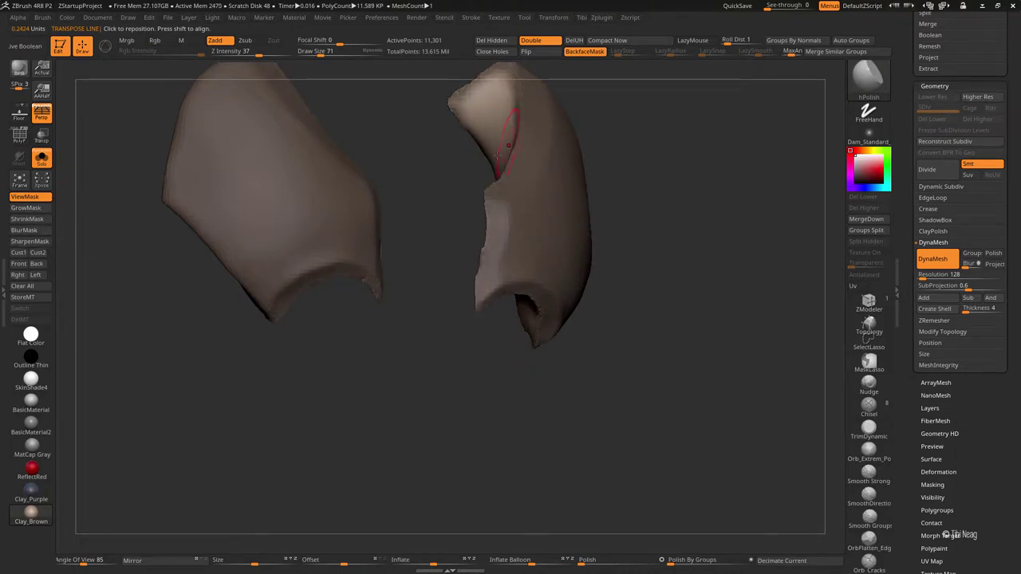
pyautogui.click(586, 561)
pyautogui.press('w')
pyautogui.moveTo(531, 524)
pyautogui.mouseDown()
pyautogui.moveTo(433, 278)
pyautogui.moveTo(583, 239)
pyautogui.moveTo(639, 192)
pyautogui.mouseUp()
pyautogui.press('q')
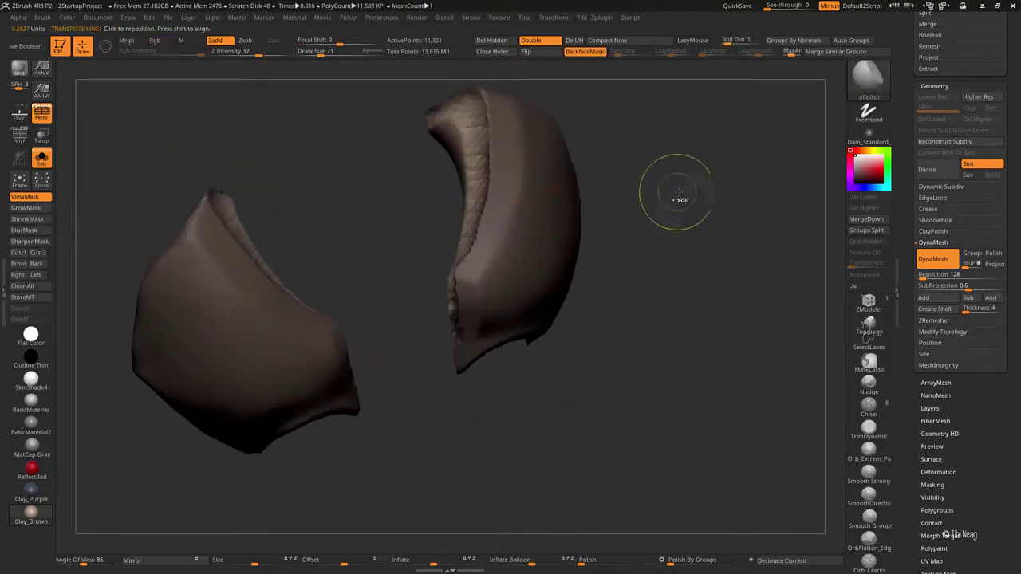
pyautogui.moveTo(679, 158)
pyautogui.mouseDown()
pyautogui.moveTo(587, 285)
pyautogui.moveTo(490, 330)
pyautogui.mouseUp()
# Step: Try a larger Clay brush, then reshape the lower piece's front bottom edge with hPolish
pyautogui.press('b')
pyautogui.press('c')
pyautogui.press('l')
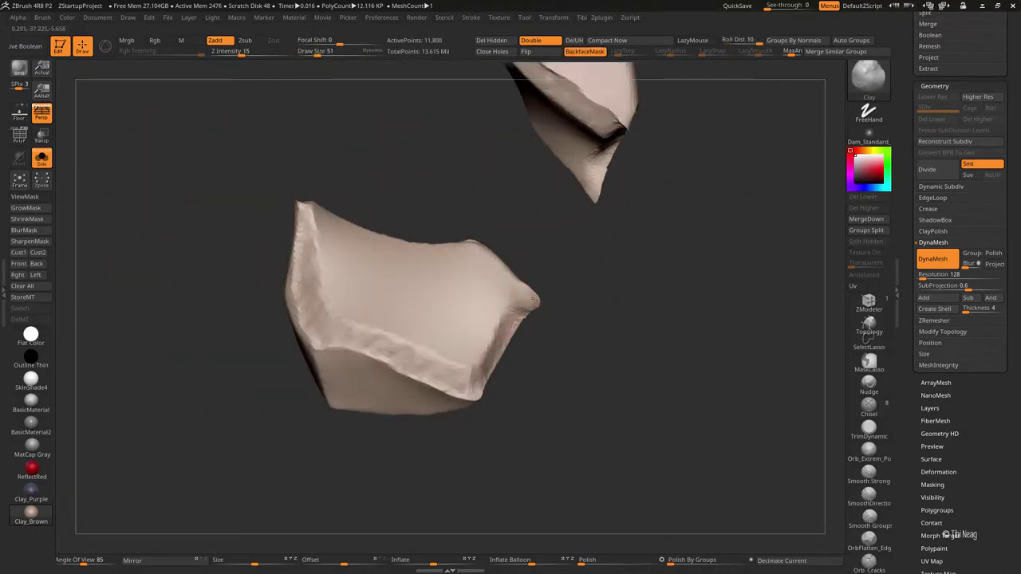
pyautogui.press(']')
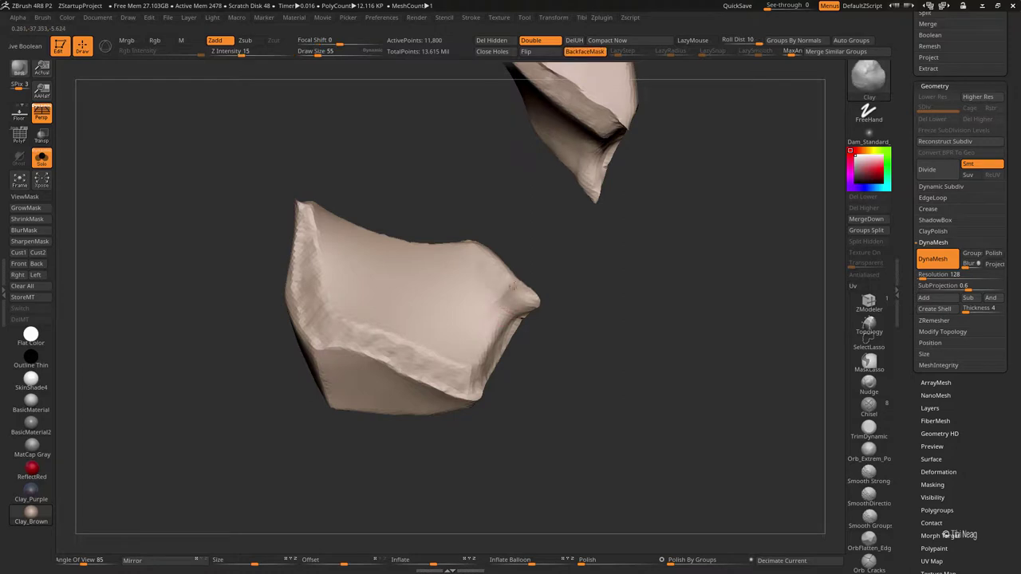
pyautogui.press('b')
pyautogui.press('h')
pyautogui.press('p')
pyautogui.moveTo(600, 303); pyautogui.dragTo(464, 358)
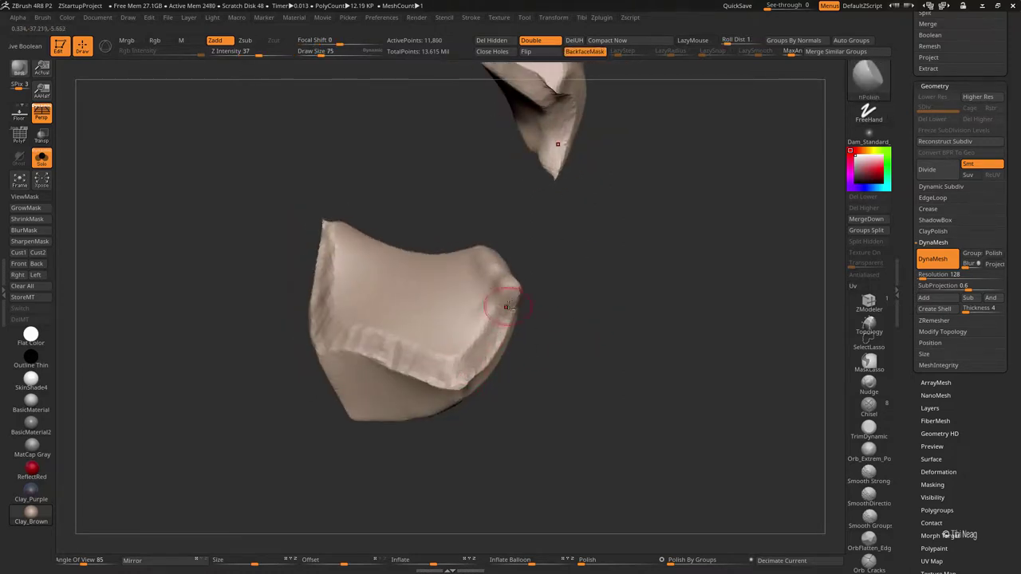
pyautogui.moveTo(483, 354)
pyautogui.mouseDown()
pyautogui.moveTo(434, 359)
pyautogui.moveTo(476, 375)
pyautogui.mouseUp()
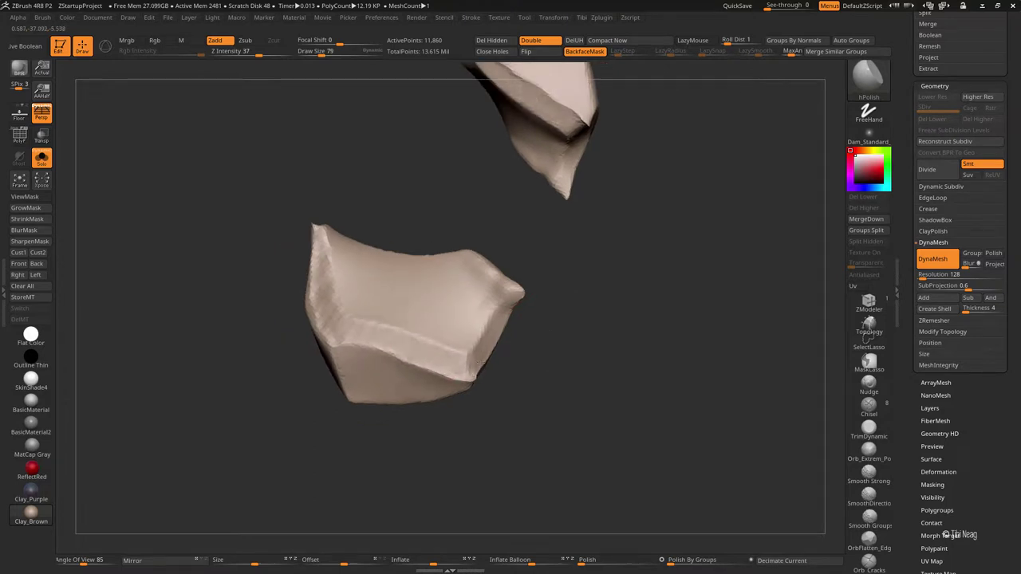
pyautogui.moveTo(533, 275); pyautogui.dragTo(353, 330)
pyautogui.moveTo(437, 366); pyautogui.dragTo(391, 351)
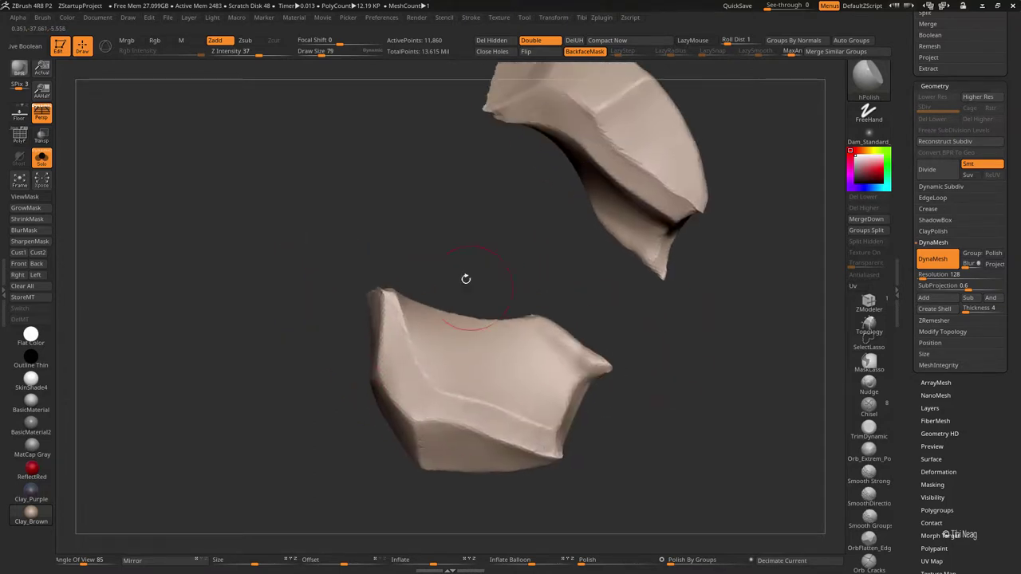
# Step: Smooth the left plate's front edge and check it from several angles
pyautogui.moveTo(465, 279); pyautogui.dragTo(359, 339)
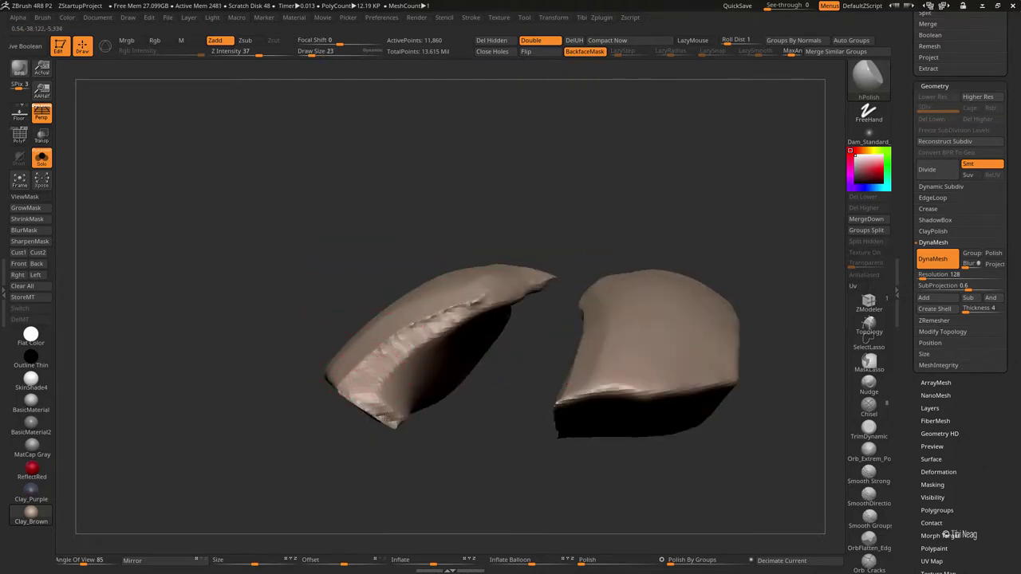
pyautogui.keyDown('shift'); pyautogui.moveTo(379, 413); pyautogui.dragTo(401, 339); pyautogui.keyUp('shift')
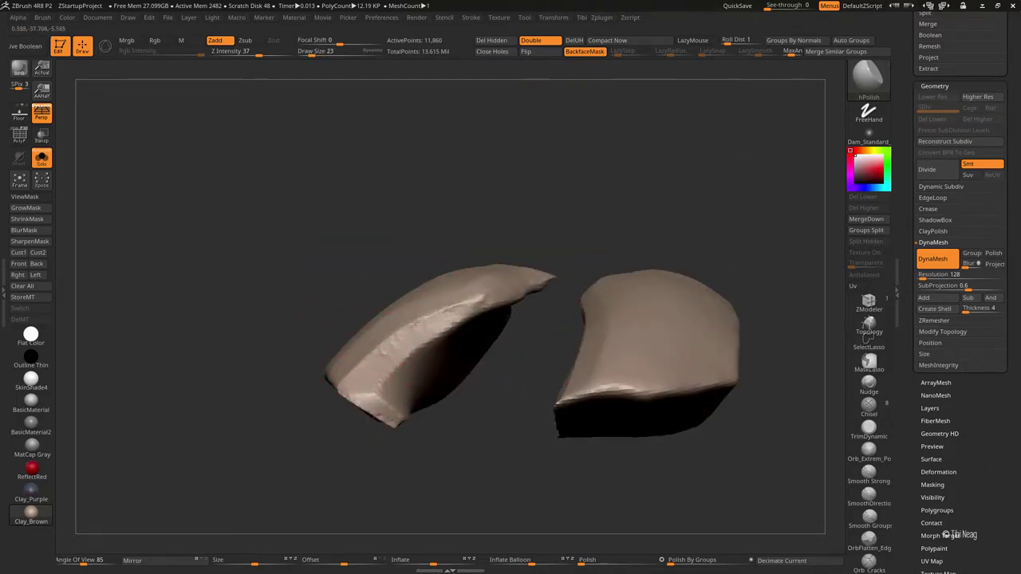
pyautogui.moveTo(460, 243); pyautogui.dragTo(493, 297)
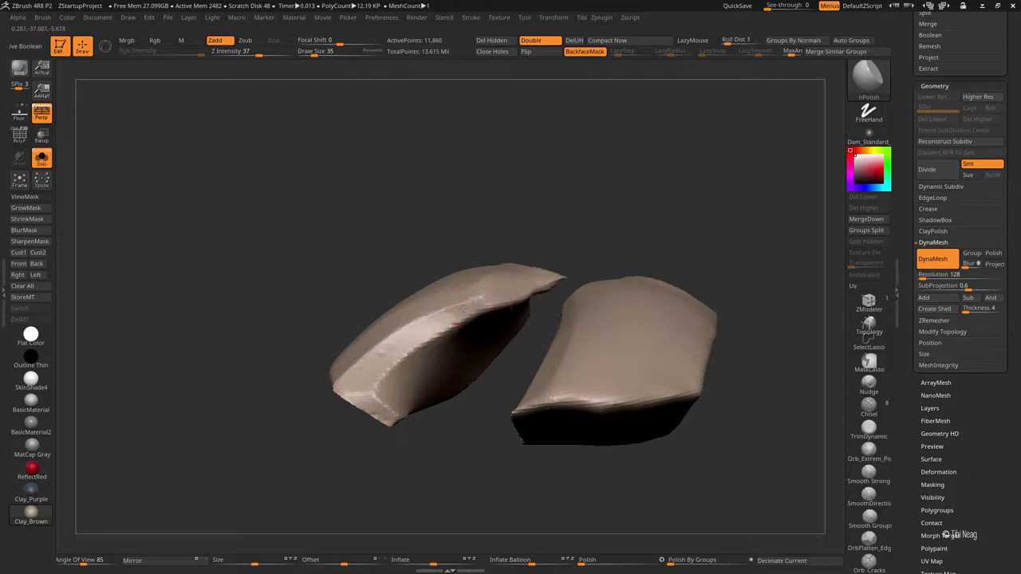
pyautogui.moveTo(466, 234); pyautogui.dragTo(610, 166)
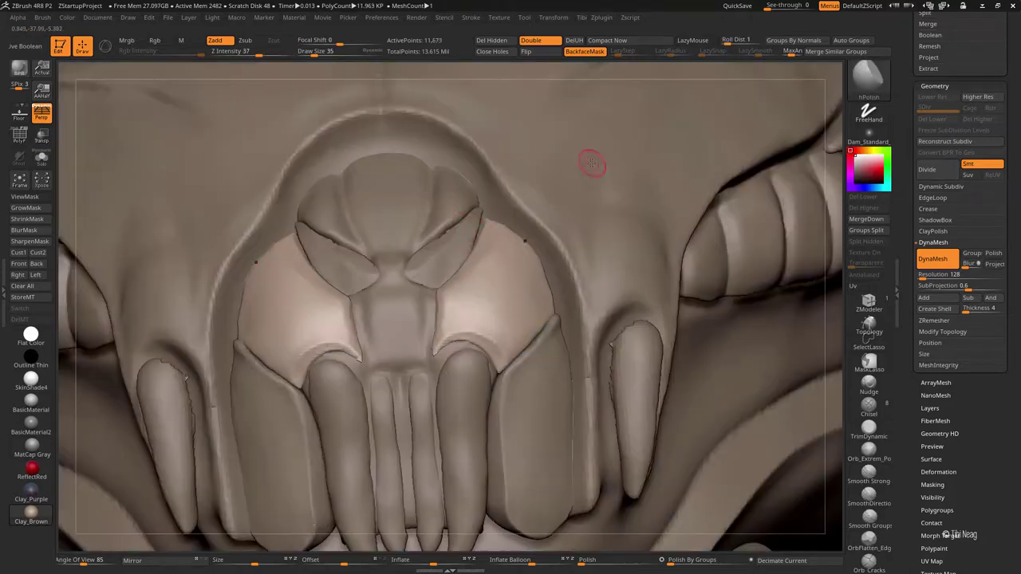
# Step: Reshape the nose plate edge beside the central column with the Move brush
pyautogui.press('b')
pyautogui.press('m')
pyautogui.press('v')
pyautogui.moveTo(359, 315); pyautogui.dragTo(354, 330)
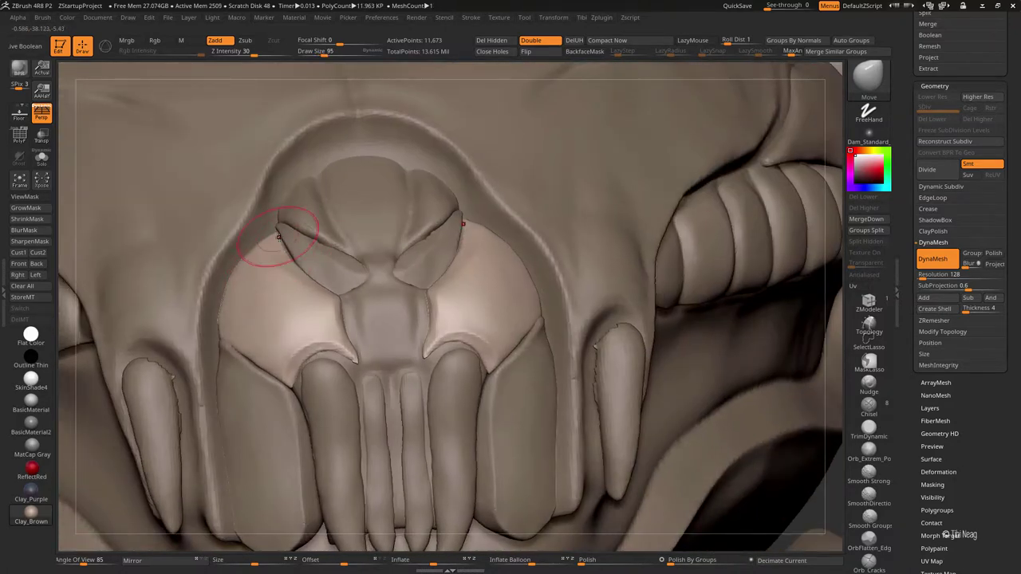
# Step: Remove the two small upper flaps from the central mouth plate, then return to front view
pyautogui.keyDown('alt'); pyautogui.click(294, 242); pyautogui.keyUp('alt')
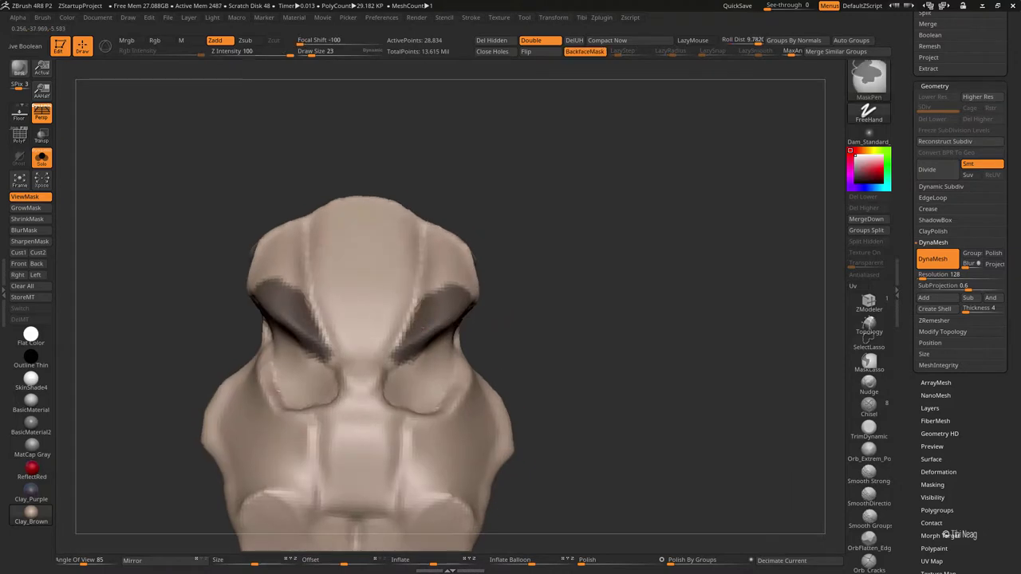
pyautogui.moveTo(399, 256); pyautogui.dragTo(569, 236, button='right')
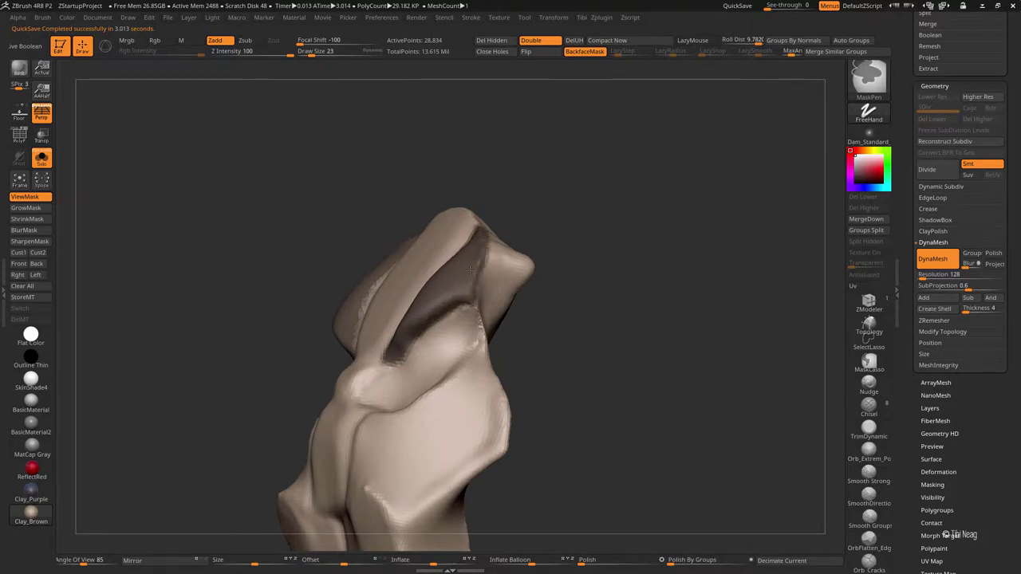
pyautogui.moveTo(529, 210); pyautogui.dragTo(622, 175, button='right')
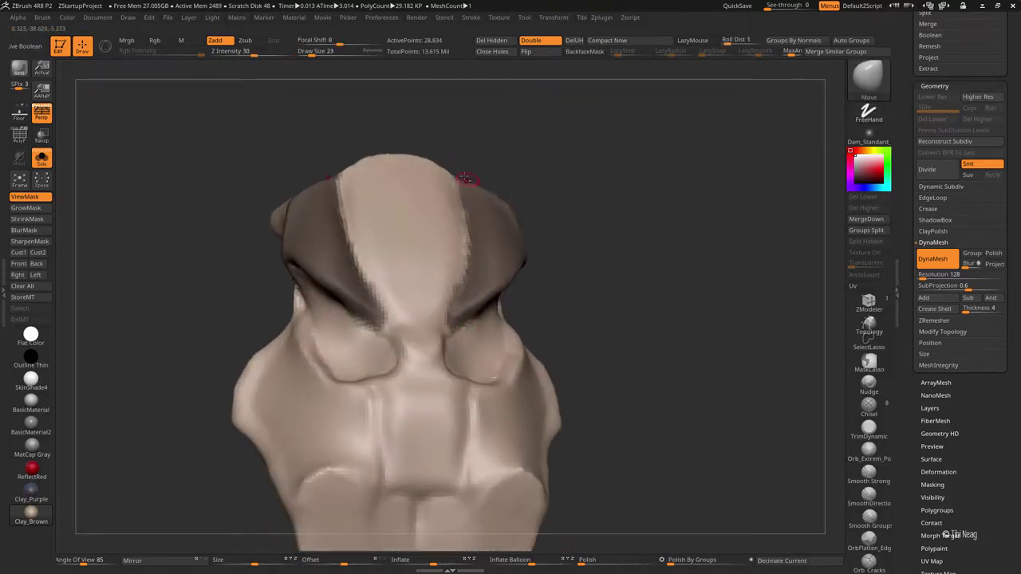
pyautogui.moveTo(468, 178); pyautogui.dragTo(542, 132, button='right')
pyautogui.keyDown('ctrl'); pyautogui.keyDown('alt'); pyautogui.keyDown('shift'); pyautogui.moveTo(456, 194); pyautogui.dragTo(479, 159); pyautogui.keyUp('shift'); pyautogui.keyUp('alt'); pyautogui.keyUp('ctrl')
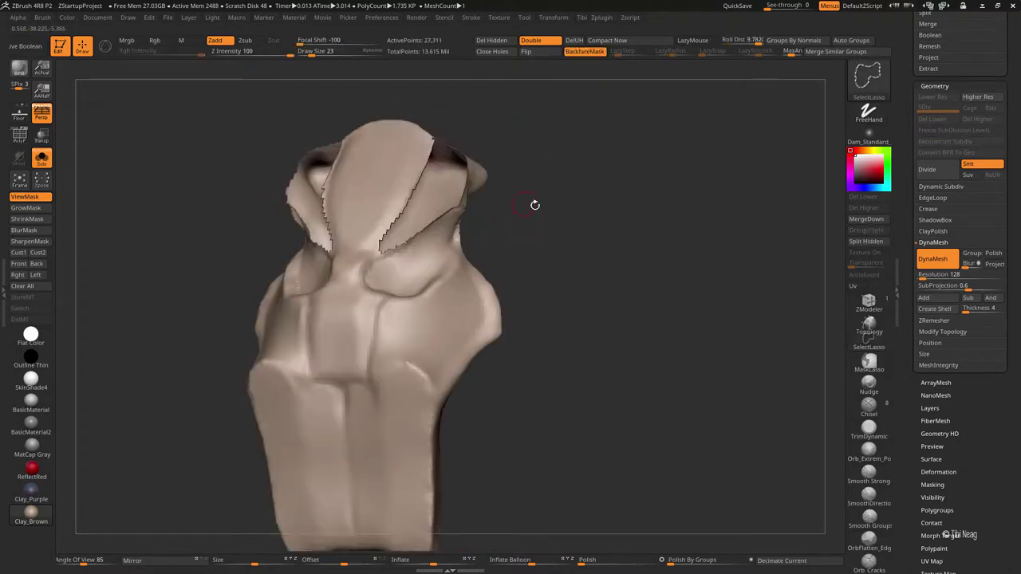
pyautogui.moveTo(534, 205); pyautogui.dragTo(565, 189, button='right')
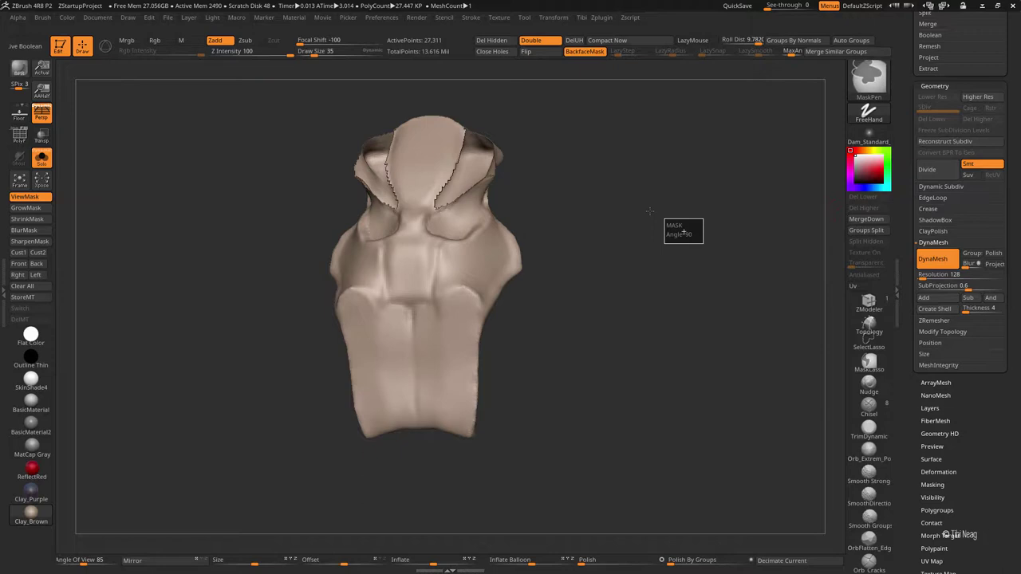
pyautogui.moveTo(650, 211)
pyautogui.keyDown('ctrl'); pyautogui.mouseDown()
pyautogui.moveTo(630, 224)
pyautogui.moveTo(559, 203)
pyautogui.mouseUp(); pyautogui.keyUp('ctrl')
pyautogui.keyDown('shift'); pyautogui.moveTo(411, 185); pyautogui.dragTo(404, 220); pyautogui.keyUp('shift')
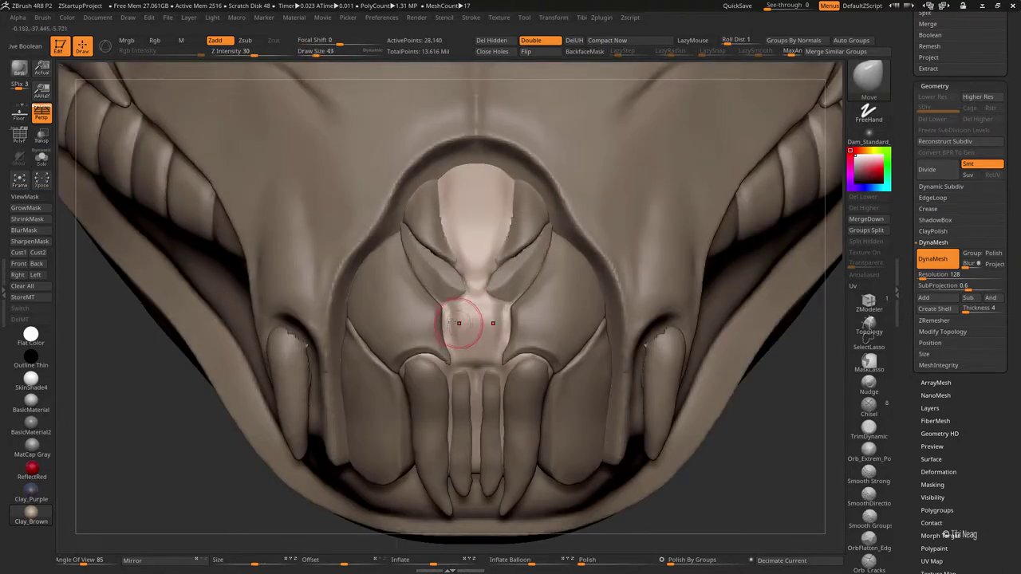
# Step: Select the front teeth subtool and smooth their surface with a smaller brush
pyautogui.keyDown('alt'); pyautogui.click(483, 399); pyautogui.keyUp('alt')
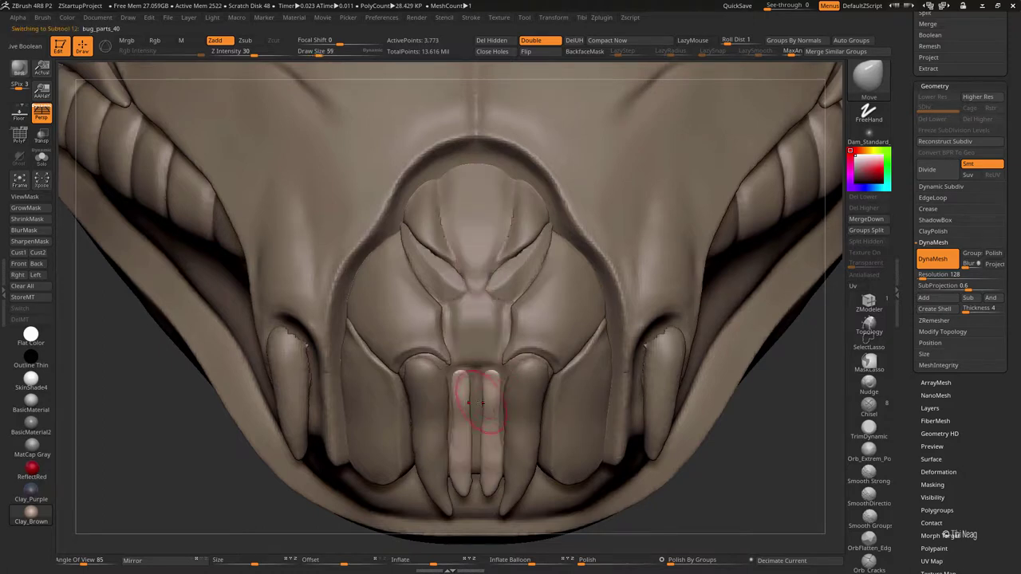
pyautogui.hotkey('ctrl', 'shift', 's')
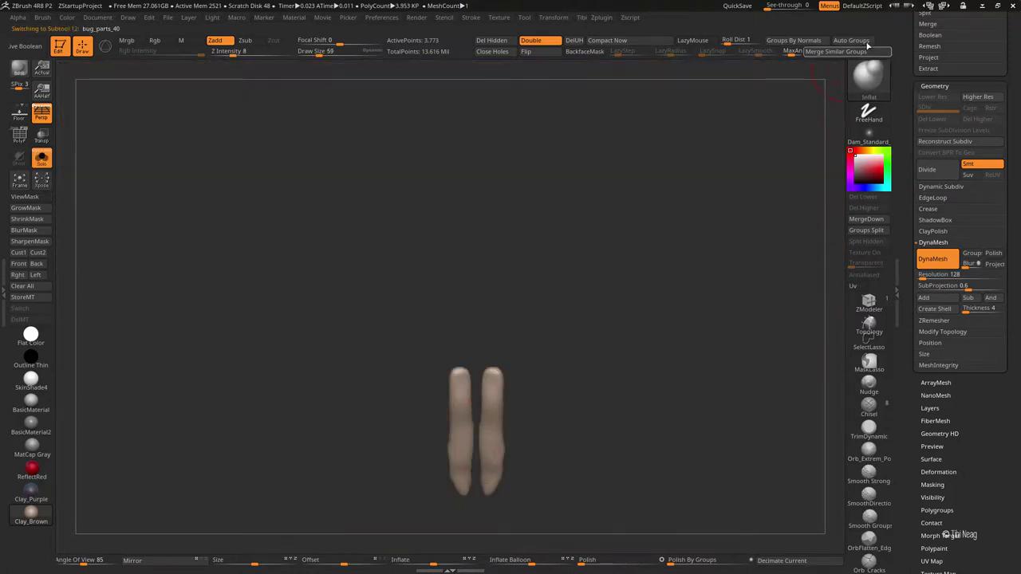
pyautogui.hotkey('ctrl', 'shift', 's')
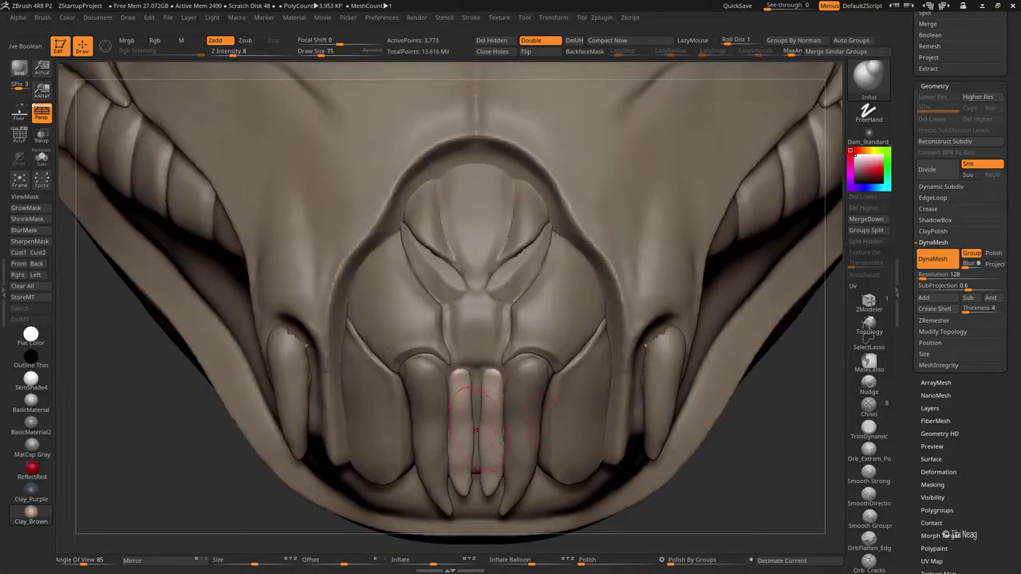
pyautogui.press('[')
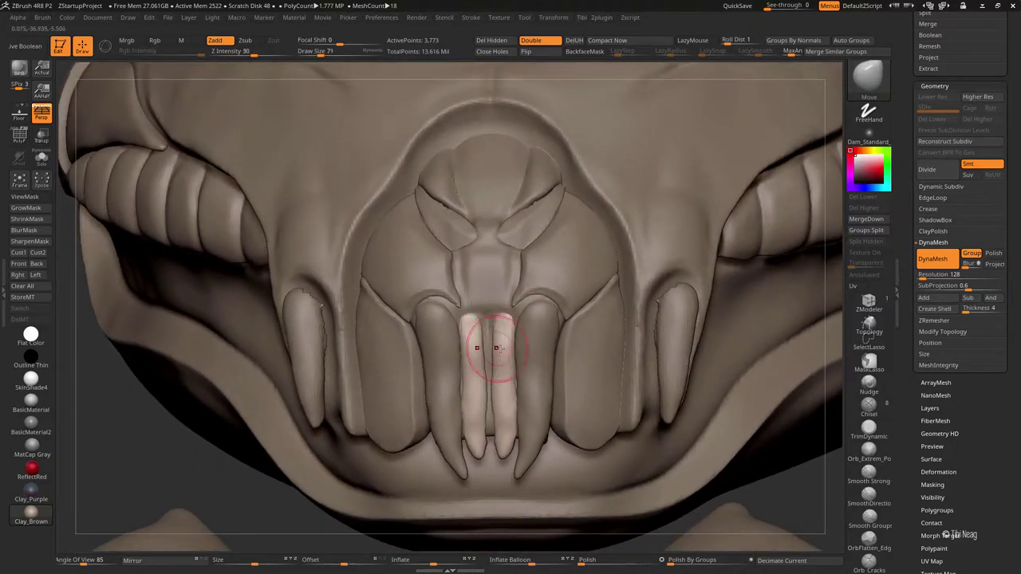
pyautogui.keyDown('shift'); pyautogui.moveTo(497, 376); pyautogui.dragTo(504, 399); pyautogui.keyUp('shift')
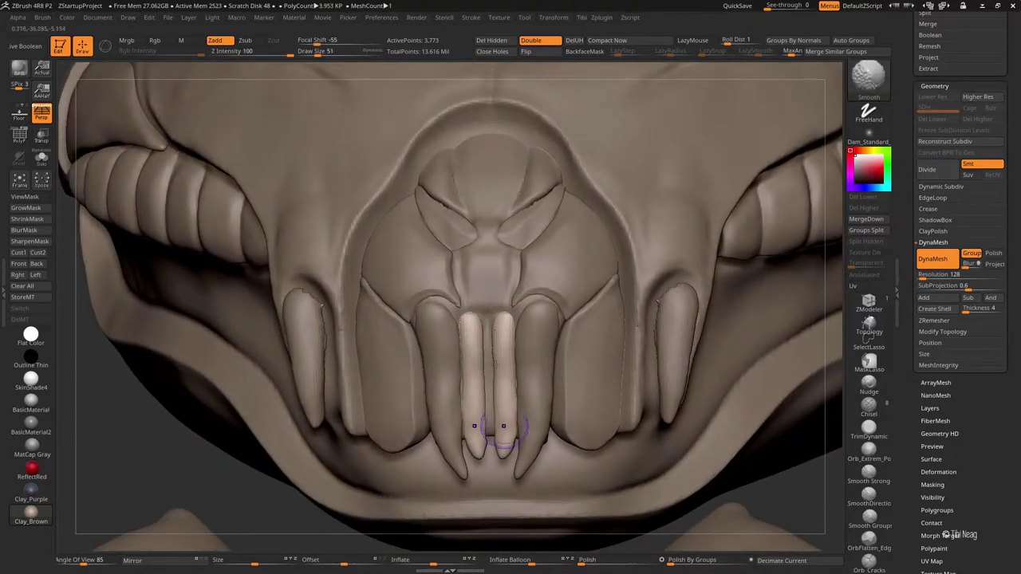
# Step: Solo the teeth, hide part of one tip, and even them out with the Clay brush
pyautogui.hotkey('ctrl', 'shift', 's')
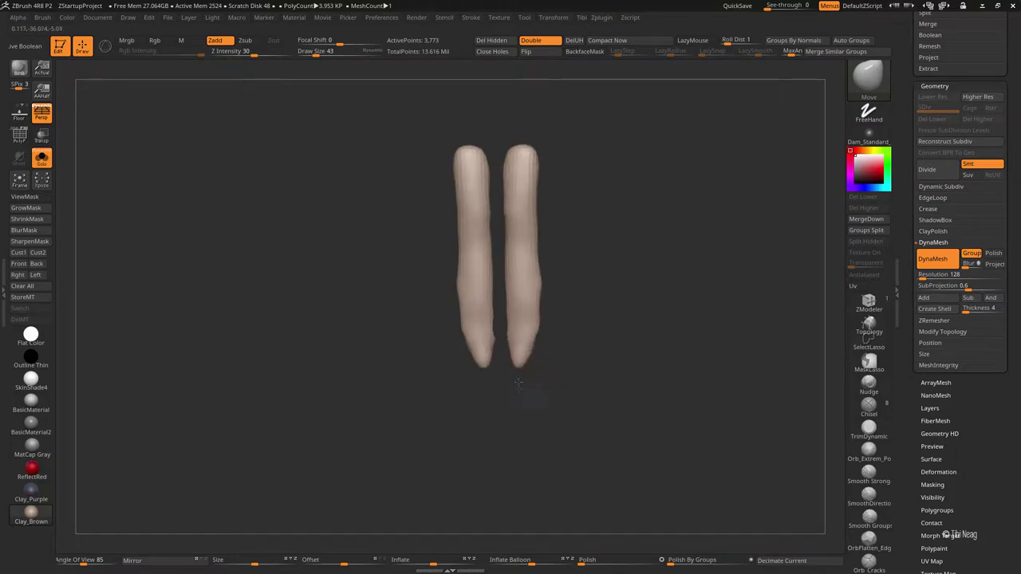
pyautogui.moveTo(586, 325); pyautogui.dragTo(603, 319)
pyautogui.keyDown('ctrl'); pyautogui.keyDown('shift'); pyautogui.moveTo(528, 274); pyautogui.dragTo(526, 281); pyautogui.keyUp('shift'); pyautogui.keyUp('ctrl')
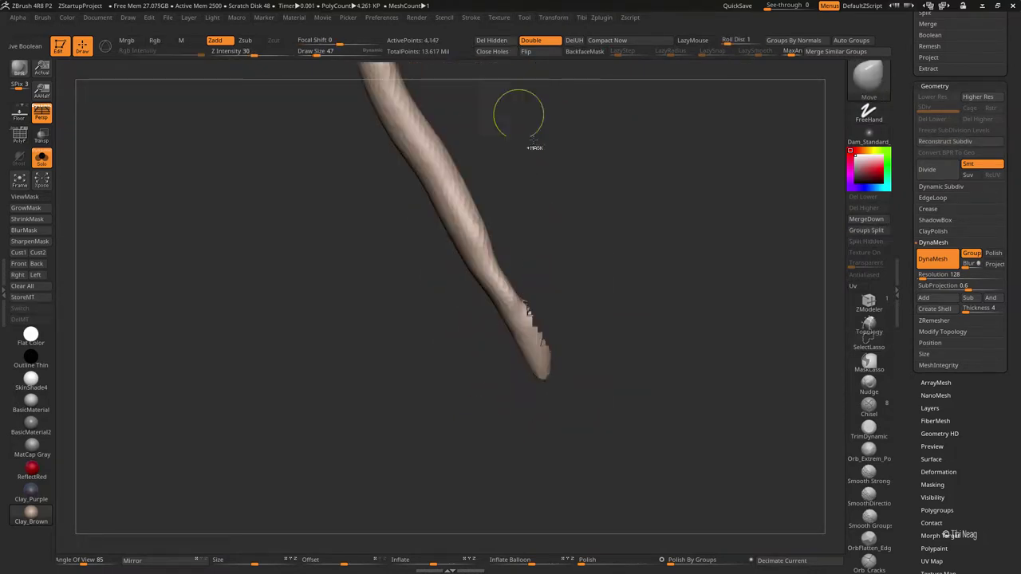
pyautogui.moveTo(591, 213)
pyautogui.mouseDown()
pyautogui.moveTo(581, 221)
pyautogui.moveTo(460, 210)
pyautogui.mouseUp()
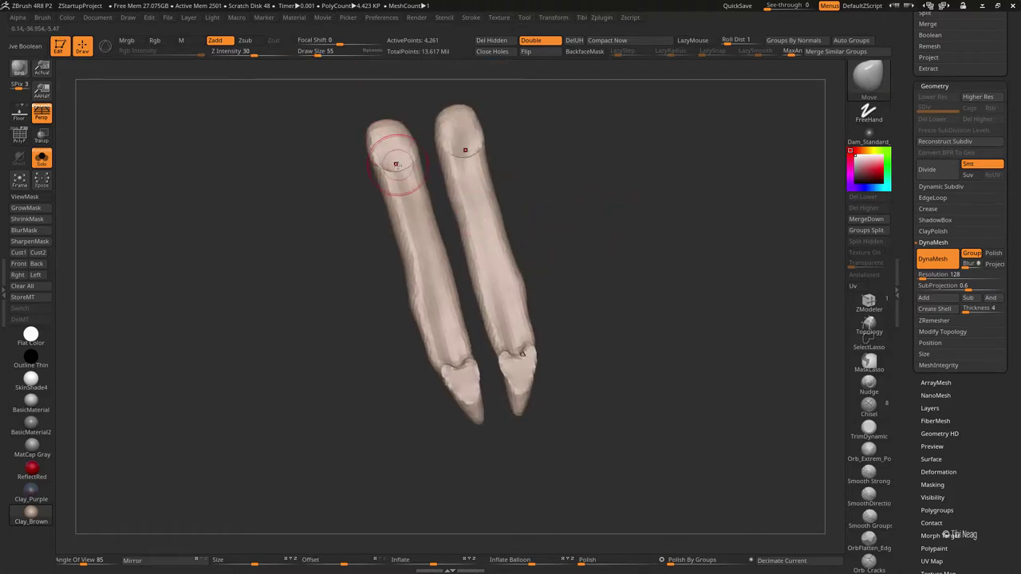
pyautogui.press('b')
pyautogui.press('c')
pyautogui.press('l')
pyautogui.keyDown('shift'); pyautogui.moveTo(399, 155); pyautogui.dragTo(388, 148); pyautogui.keyUp('shift')
pyautogui.keyDown('shift'); pyautogui.moveTo(445, 341); pyautogui.dragTo(524, 360); pyautogui.keyUp('shift')
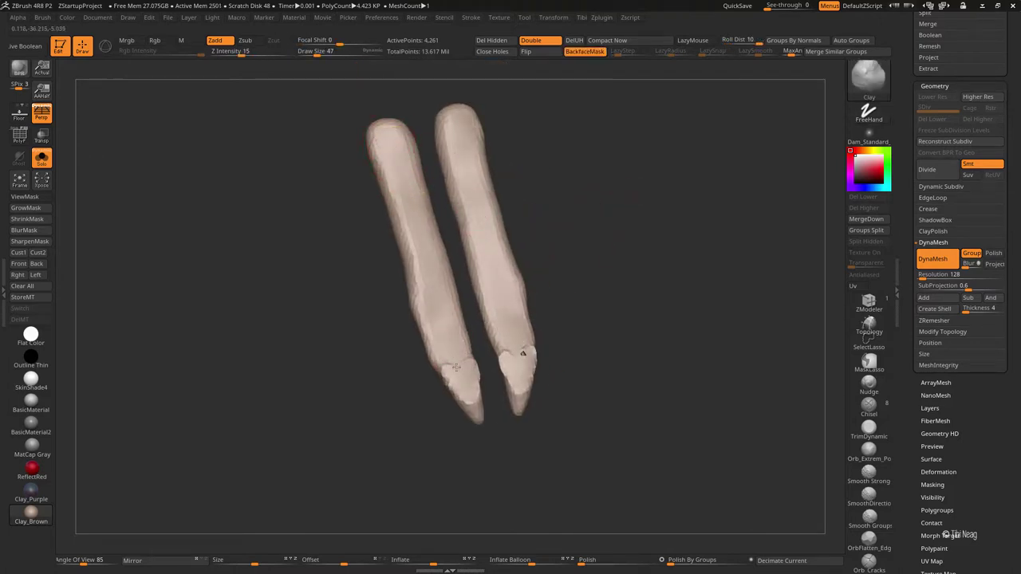
pyautogui.moveTo(577, 206); pyautogui.dragTo(602, 184)
# Step: Inflate both teeth symmetrically and smooth their lower tips into points
pyautogui.press('b')
pyautogui.press('i')
pyautogui.press('n')
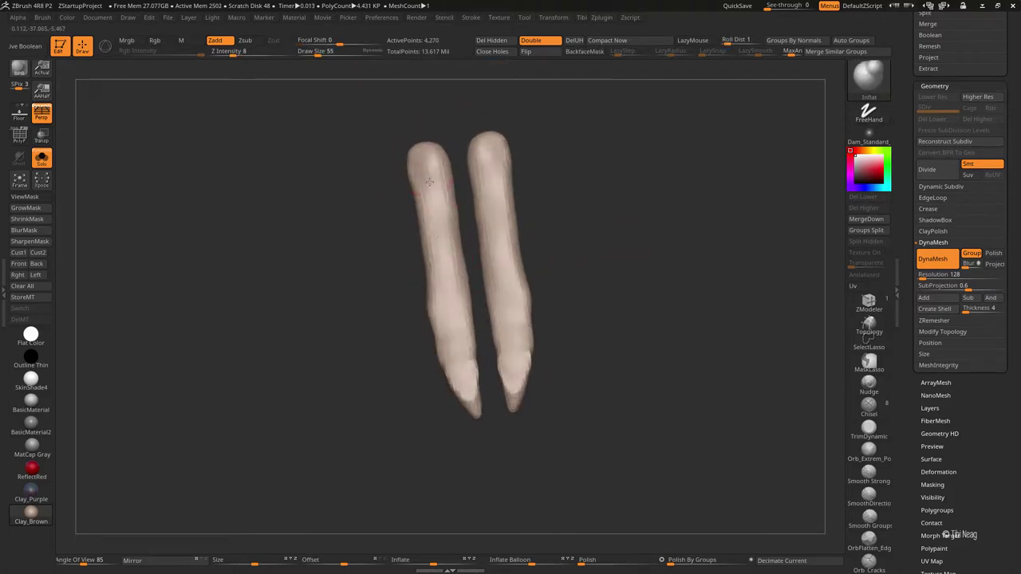
pyautogui.moveTo(445, 304); pyautogui.dragTo(439, 335)
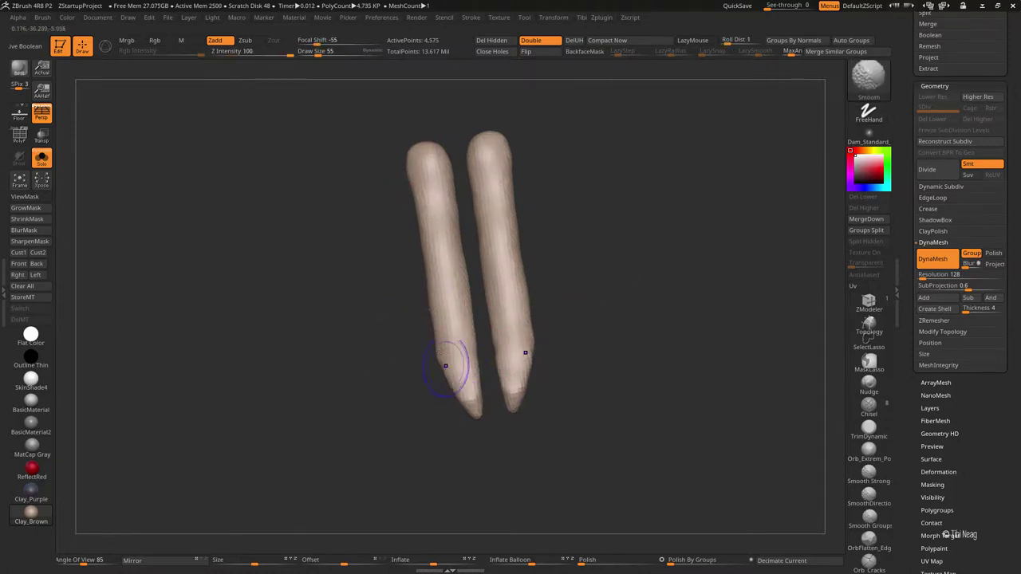
pyautogui.moveTo(433, 364)
pyautogui.keyDown('shift'); pyautogui.mouseDown()
pyautogui.moveTo(512, 252)
pyautogui.moveTo(622, 221)
pyautogui.moveTo(649, 205)
pyautogui.moveTo(577, 215)
pyautogui.moveTo(696, 174)
pyautogui.mouseUp(); pyautogui.keyUp('shift')
# Step: Check the tapered teeth against the jaw from front and lower angles
pyautogui.hotkey('ctrl', 'shift', 's')
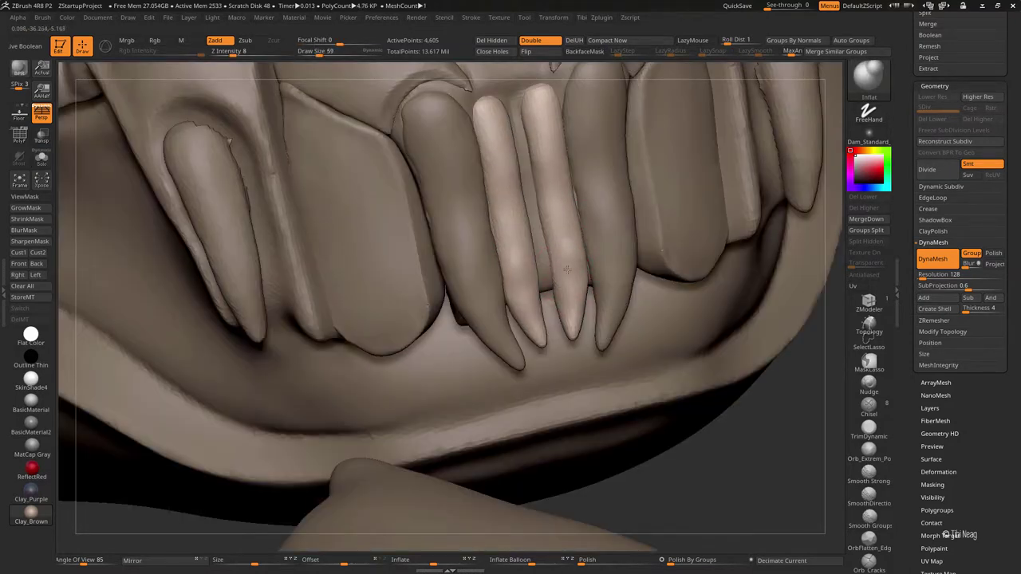
pyautogui.hotkey('ctrl', 'shift', 's')
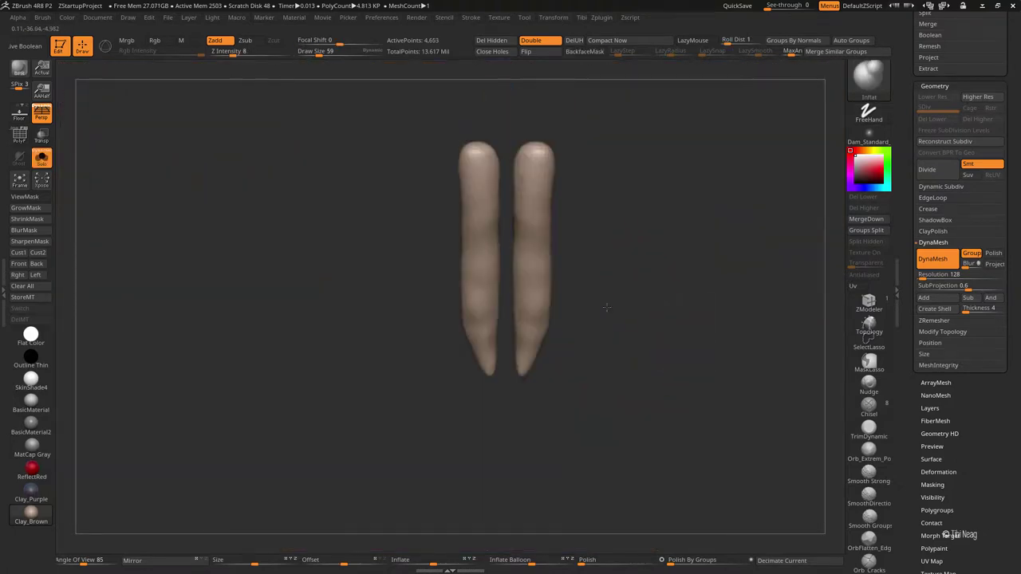
pyautogui.keyDown('shift'); pyautogui.moveTo(574, 144); pyautogui.dragTo(519, 327); pyautogui.keyUp('shift')
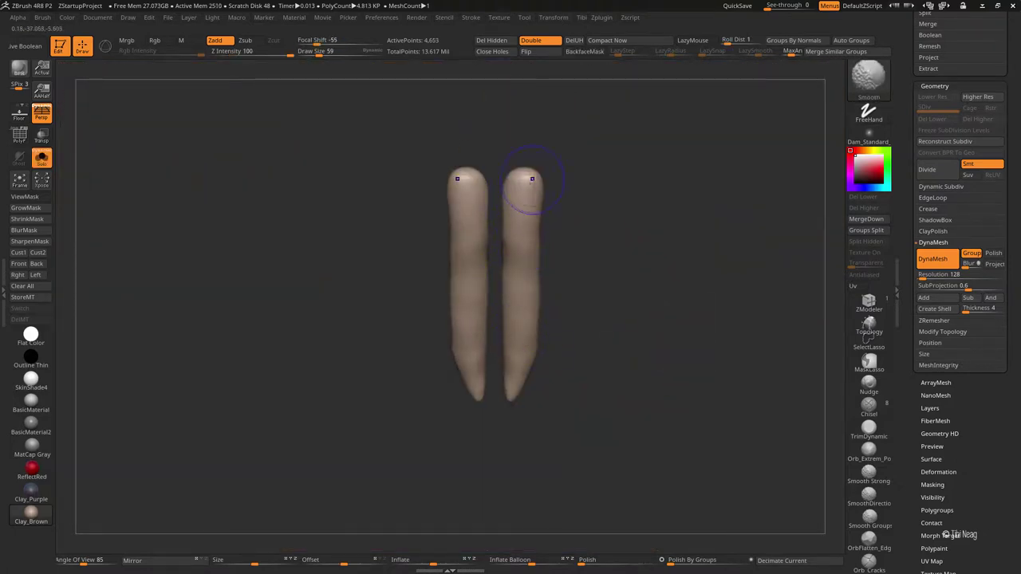
pyautogui.hotkey('ctrl', 'shift', 's')
pyautogui.moveTo(601, 375); pyautogui.dragTo(455, 295)
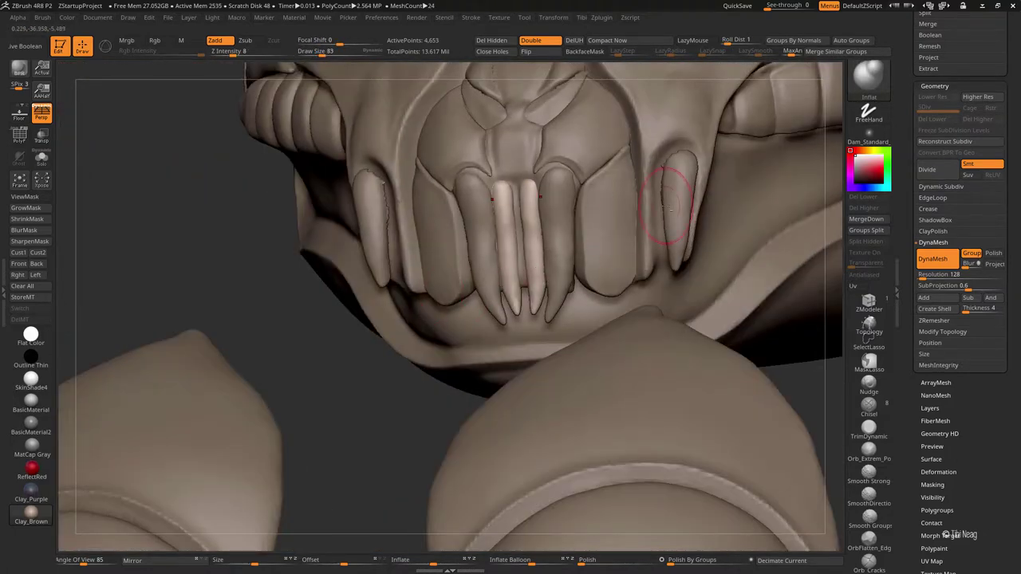
# Step: Split the side fang parts off the piece with Split Hidden and select them
pyautogui.hotkey('ctrl', 'shift', 's')
pyautogui.moveTo(606, 239); pyautogui.dragTo(487, 239)
pyautogui.hotkey('shift', 'f')
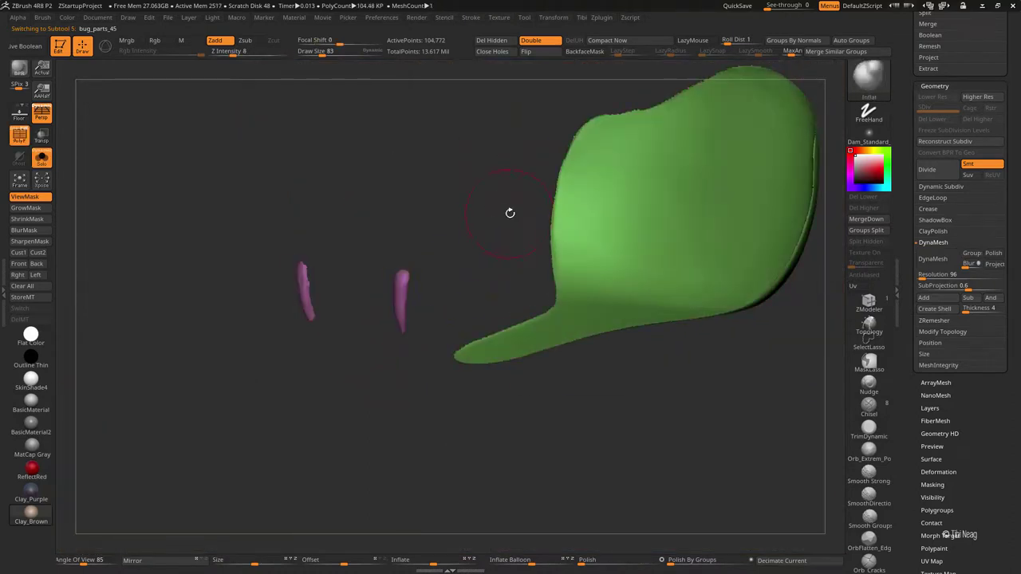
pyautogui.keyDown('ctrl'); pyautogui.keyDown('shift'); pyautogui.click(461, 271); pyautogui.keyUp('shift'); pyautogui.keyUp('ctrl')
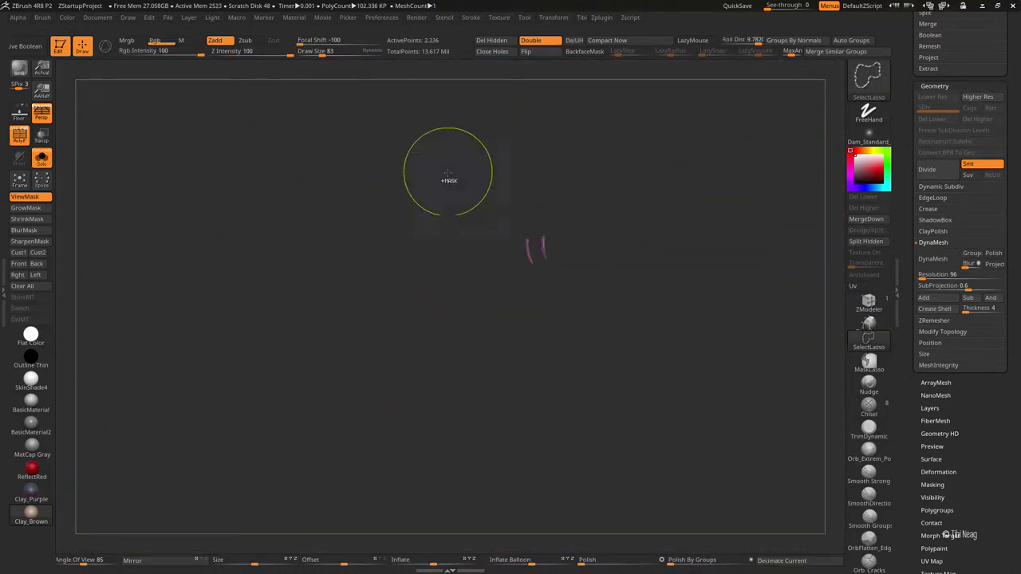
pyautogui.hotkey('ctrl', 'shift', 'h')
pyautogui.press('Return')
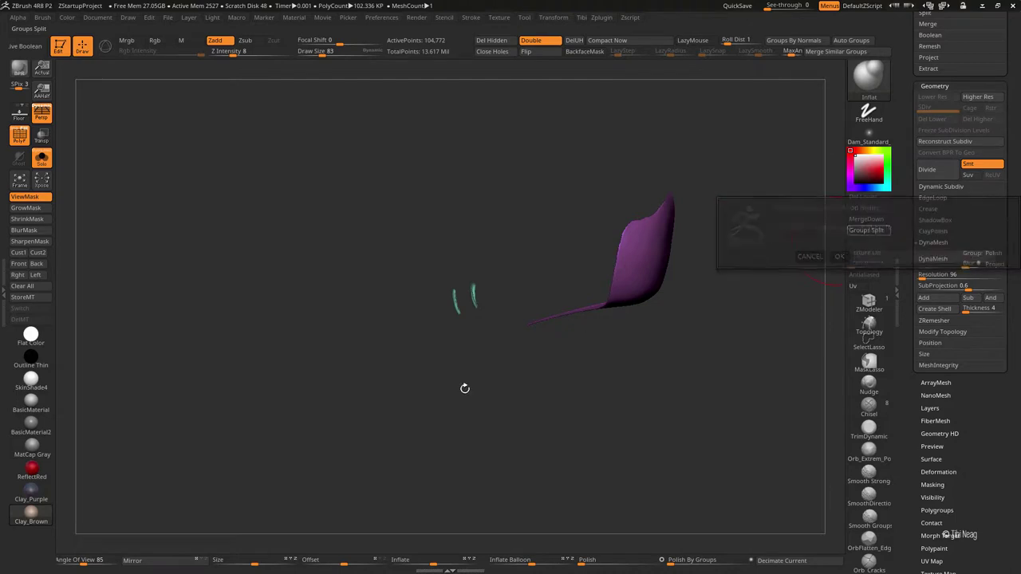
pyautogui.hotkey('alt', 'Down')
pyautogui.hotkey('alt', 'Down')
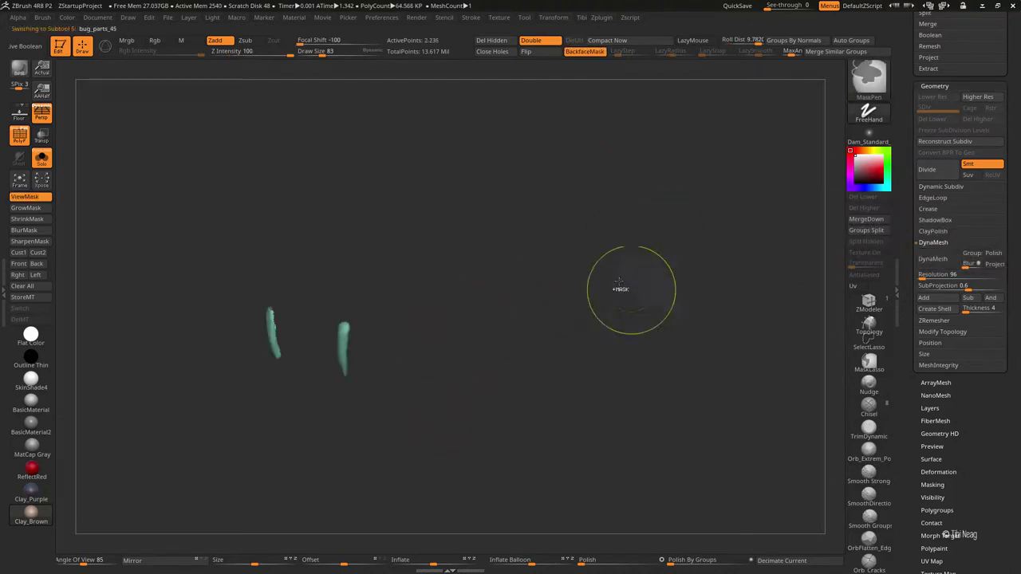
pyautogui.hotkey('shift', 'f')
pyautogui.press('f')
# Step: DynaMesh the fang pieces at resolution 144 and view them on the full head
pyautogui.keyDown('alt'); pyautogui.moveTo(597, 242); pyautogui.dragTo(495, 219); pyautogui.keyUp('alt')
pyautogui.moveTo(931, 274); pyautogui.dragTo(934, 274)
pyautogui.click(932, 258)
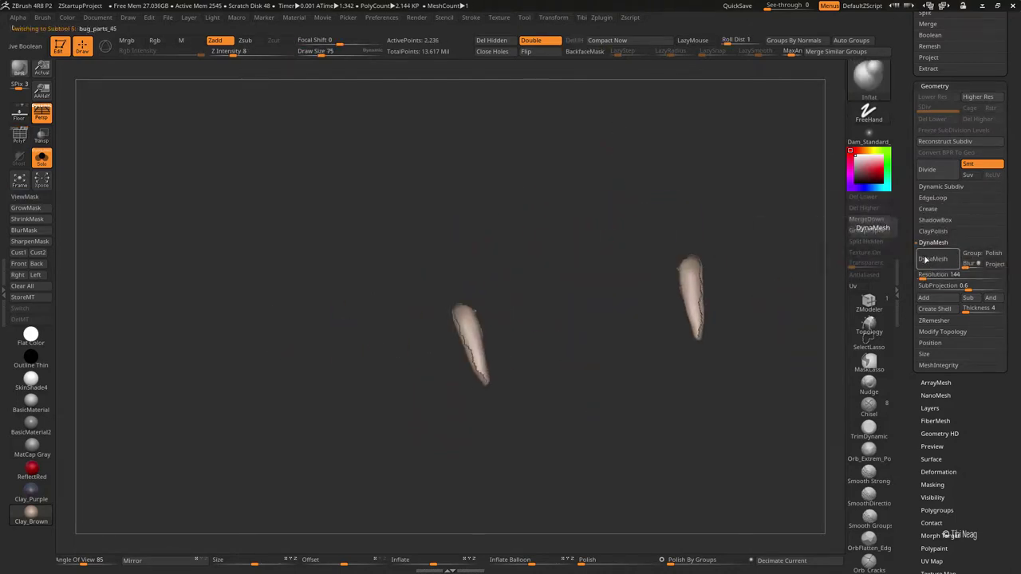
pyautogui.press('w')
pyautogui.press('q')
pyautogui.moveTo(82, 221)
pyautogui.mouseDown()
pyautogui.moveTo(422, 273)
pyautogui.moveTo(465, 267)
pyautogui.moveTo(392, 260)
pyautogui.moveTo(553, 244)
pyautogui.mouseUp()
pyautogui.hotkey('ctrl', 'shift', 's')
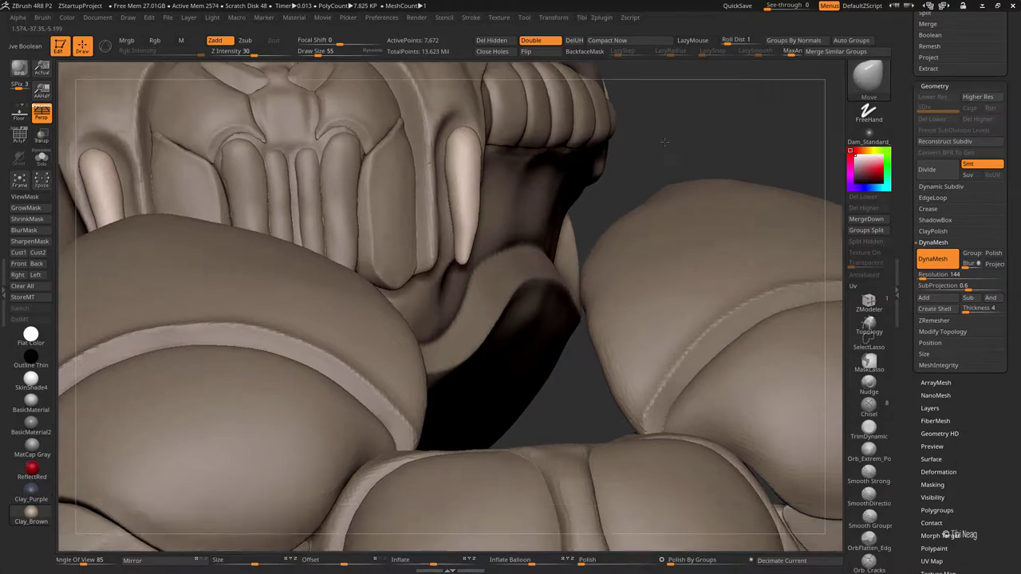
pyautogui.moveTo(461, 287)
pyautogui.mouseDown()
pyautogui.moveTo(482, 266)
pyautogui.moveTo(456, 207)
pyautogui.mouseUp()
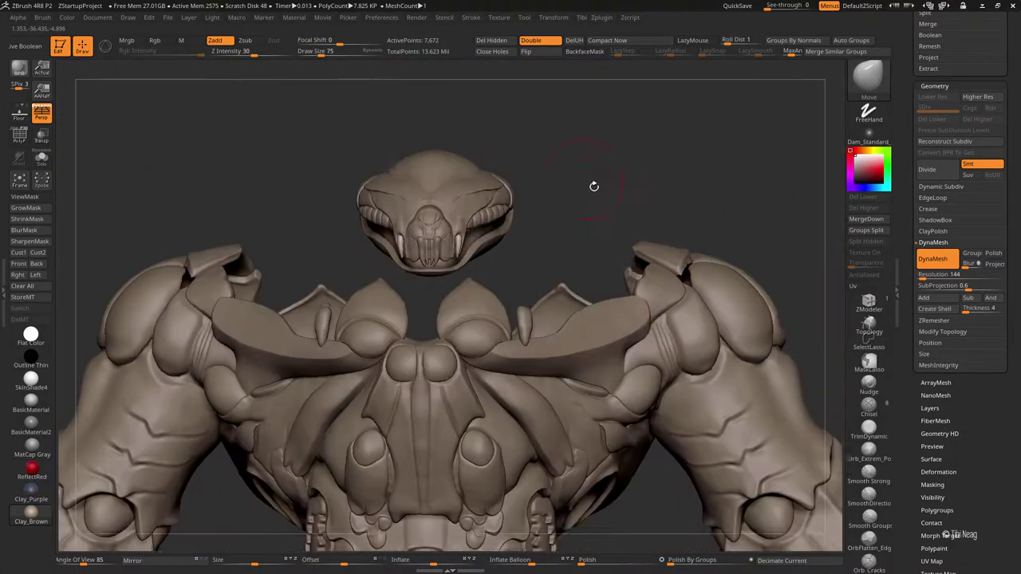
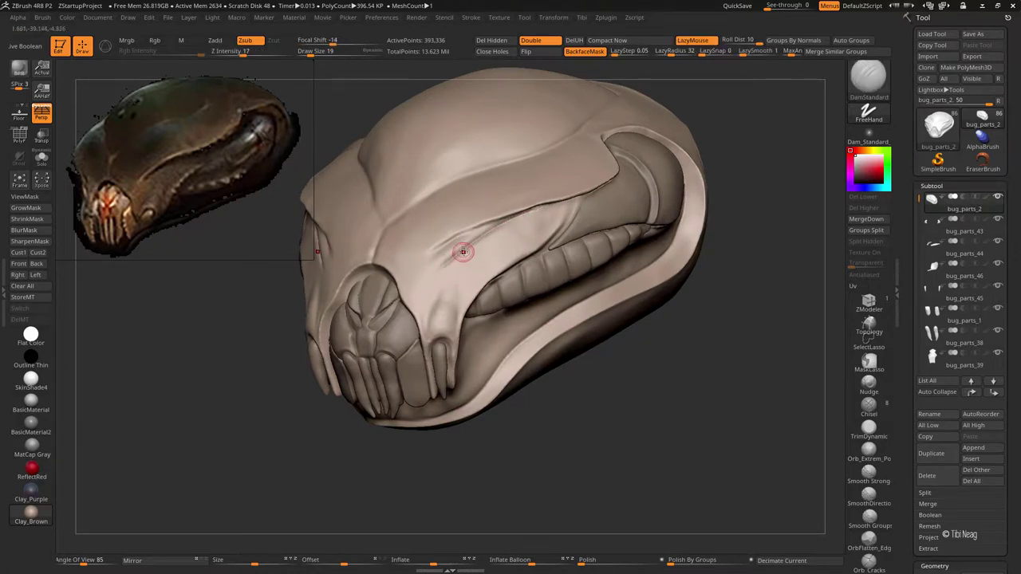
# Step: Cycle through the Clay, Standard, DamStandard and hPolish brushes for the brow work
pyautogui.press('b')
pyautogui.press('c')
pyautogui.press('l')
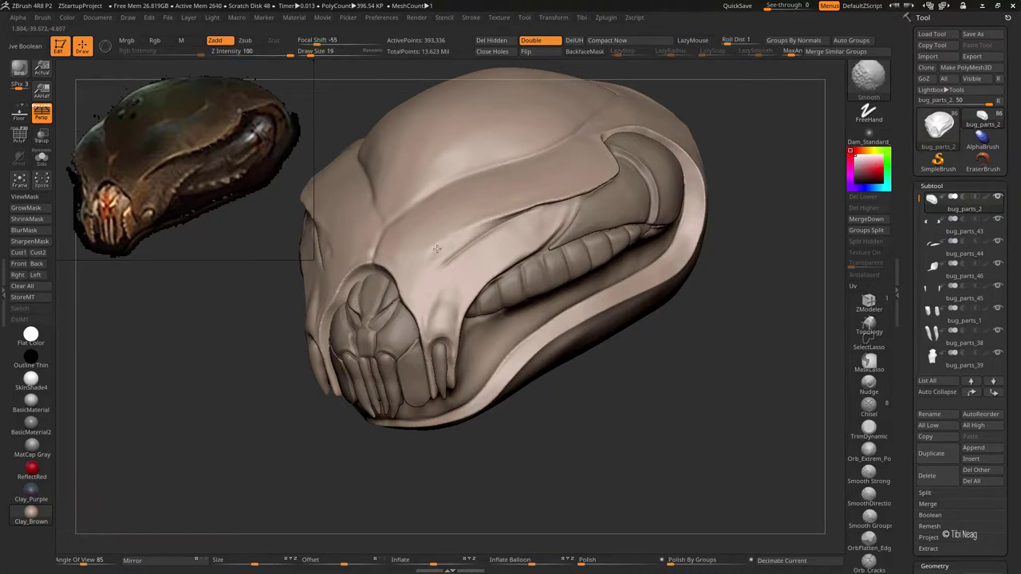
pyautogui.moveTo(614, 382); pyautogui.dragTo(636, 396)
pyautogui.press('b')
pyautogui.press('s')
pyautogui.press('t')
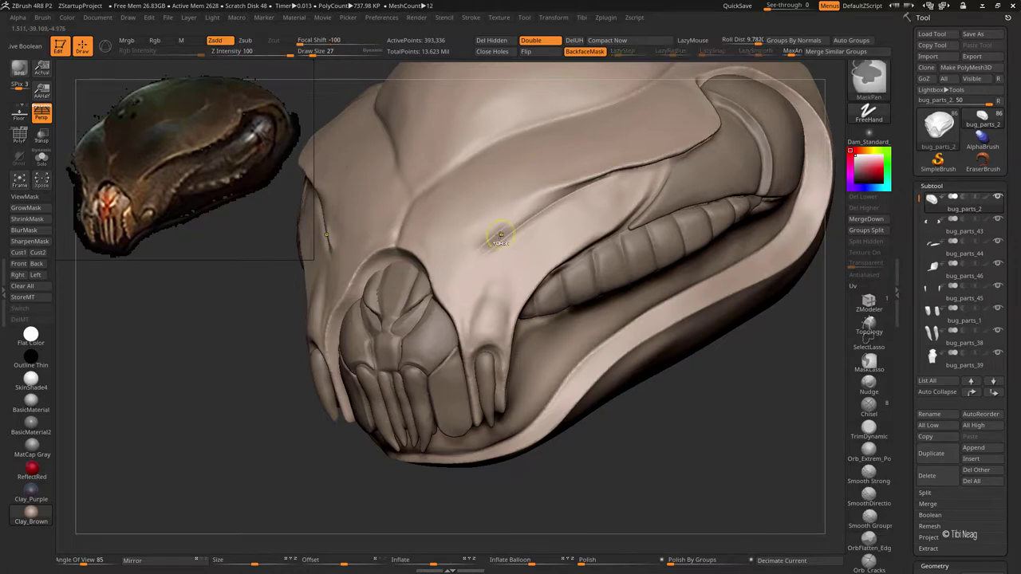
pyautogui.press('b')
pyautogui.press('d')
pyautogui.press('s')
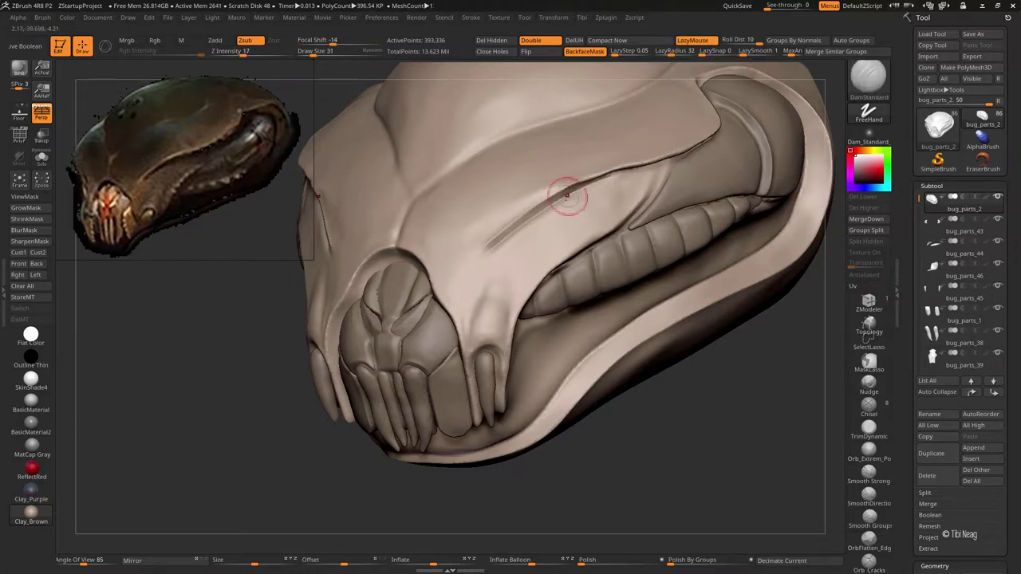
pyautogui.press('b')
pyautogui.press('h')
pyautogui.press('p')
# Step: Zoom in on the brow and mask a strip along both brow ridges
pyautogui.moveTo(416, 225)
pyautogui.mouseDown()
pyautogui.moveTo(330, 296)
pyautogui.moveTo(245, 299)
pyautogui.moveTo(451, 211)
pyautogui.mouseUp()
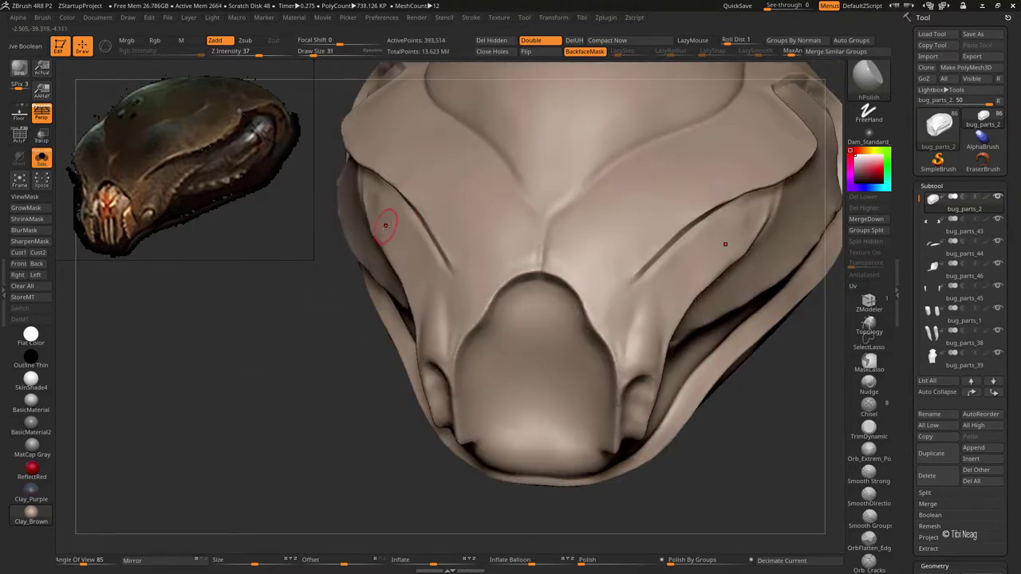
pyautogui.keyDown('ctrl'); pyautogui.moveTo(373, 159); pyautogui.dragTo(447, 245); pyautogui.keyUp('ctrl')
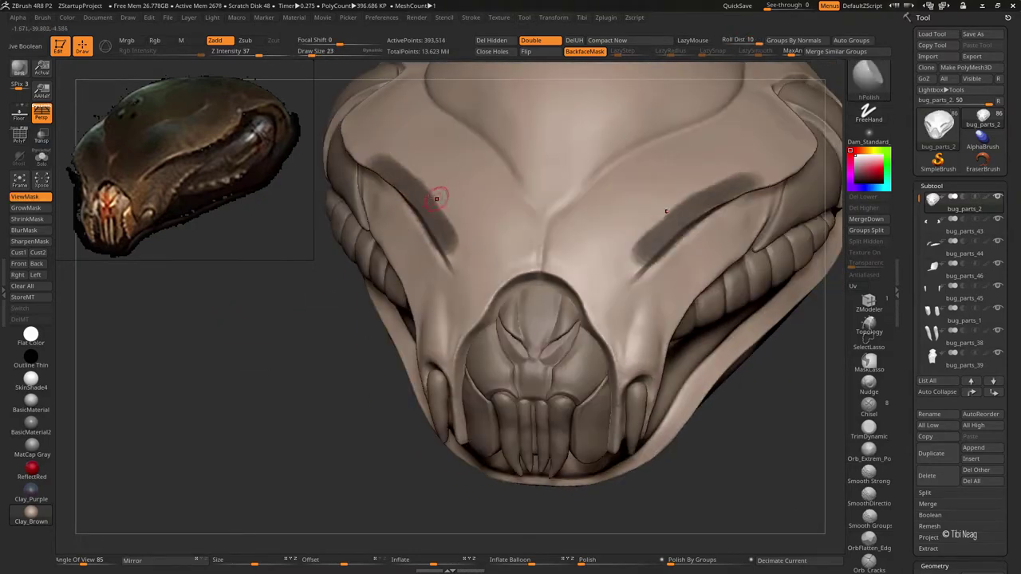
pyautogui.keyDown('ctrl'); pyautogui.moveTo(375, 164); pyautogui.dragTo(458, 259); pyautogui.keyUp('ctrl')
pyautogui.moveTo(263, 335)
pyautogui.mouseDown()
pyautogui.moveTo(363, 185)
pyautogui.moveTo(490, 225)
pyautogui.mouseUp()
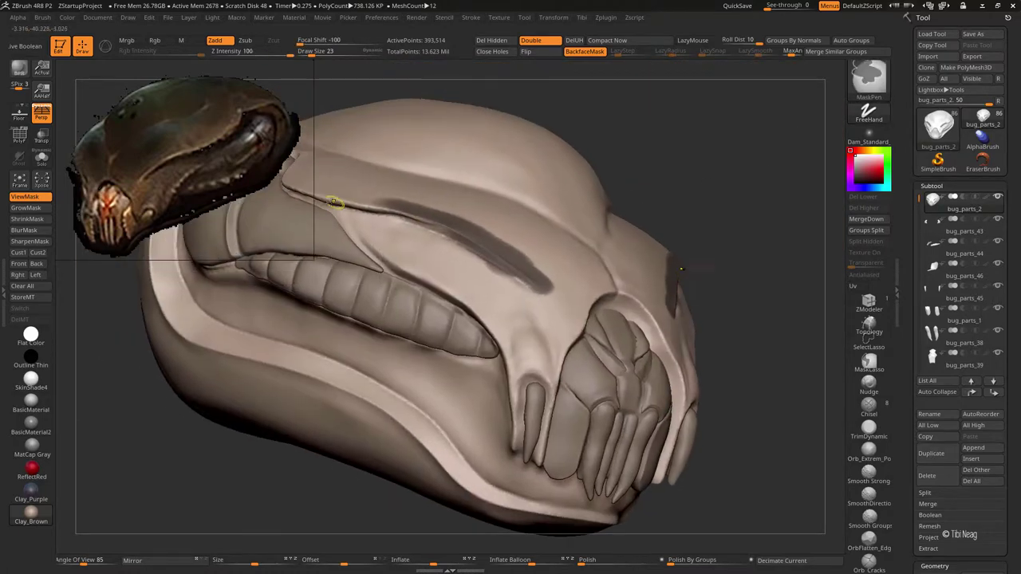
# Step: Reveal the carved groove along the brow, then turn to a close view of the jaw
pyautogui.keyDown('ctrl'); pyautogui.click(500, 250); pyautogui.keyUp('ctrl')
pyautogui.keyDown('ctrl'); pyautogui.click(502, 249); pyautogui.keyUp('ctrl')
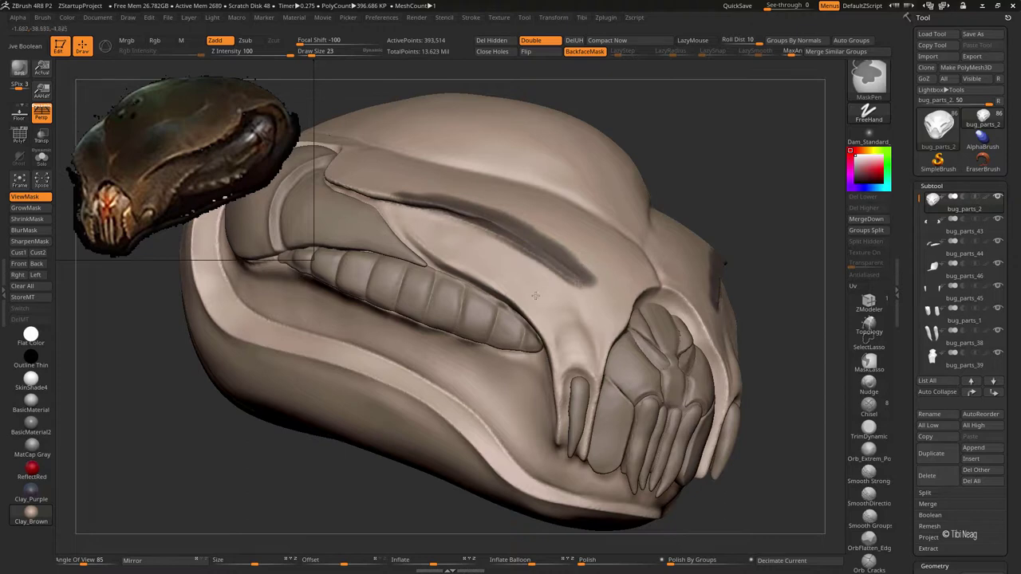
pyautogui.moveTo(335, 331); pyautogui.dragTo(238, 308)
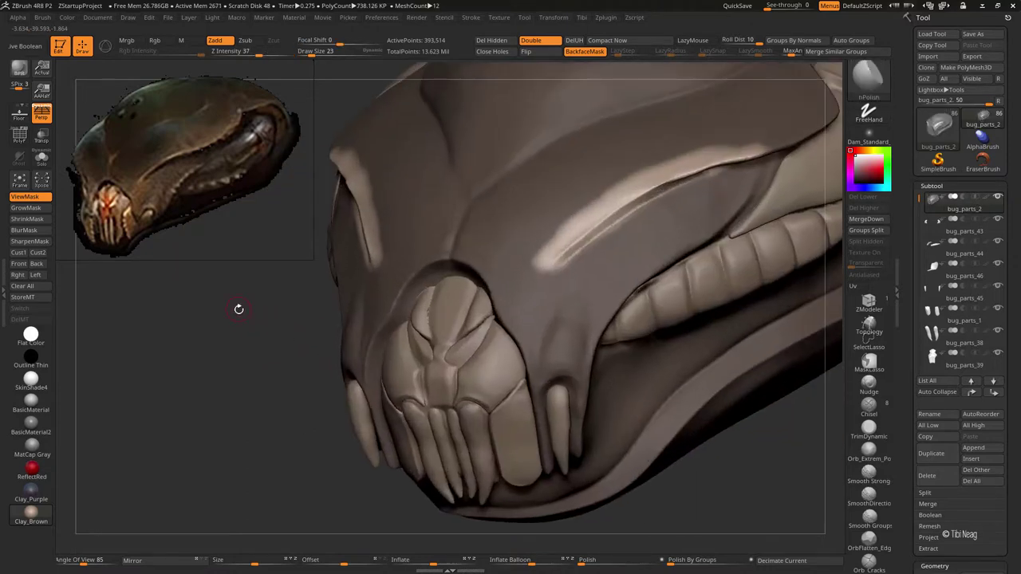
# Step: Pull the masked brow region outward with Transpose, then reshape and smooth the plates with Move
pyautogui.press('w')
pyautogui.moveTo(335, 141); pyautogui.dragTo(381, 262)
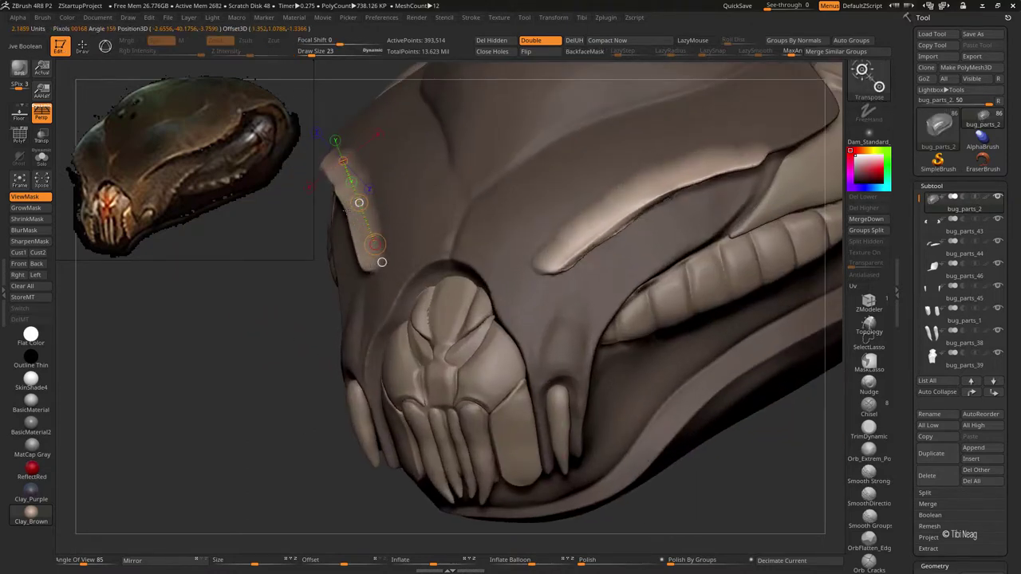
pyautogui.press('q')
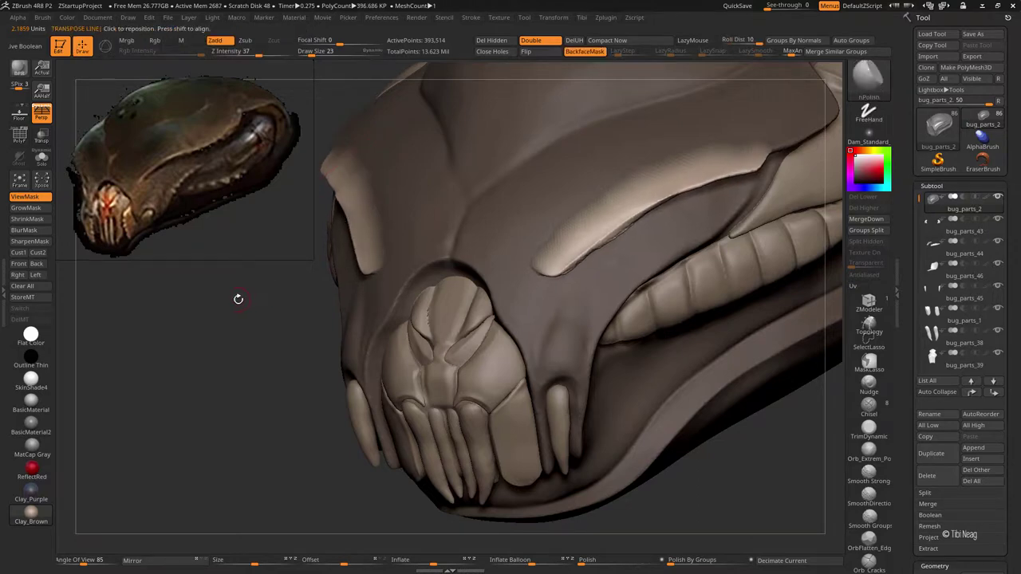
pyautogui.moveTo(644, 171); pyautogui.dragTo(562, 284)
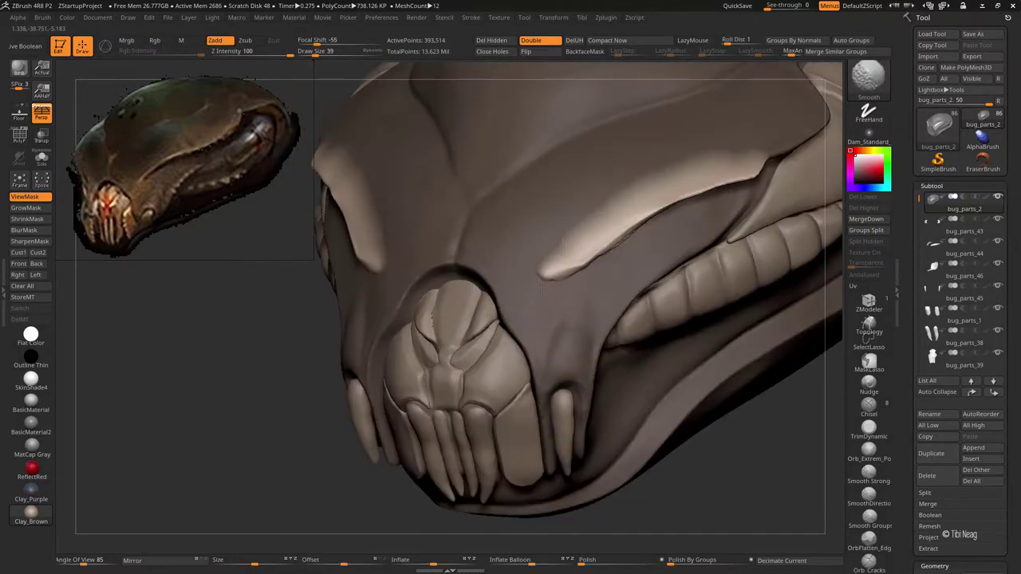
pyautogui.press('shift')
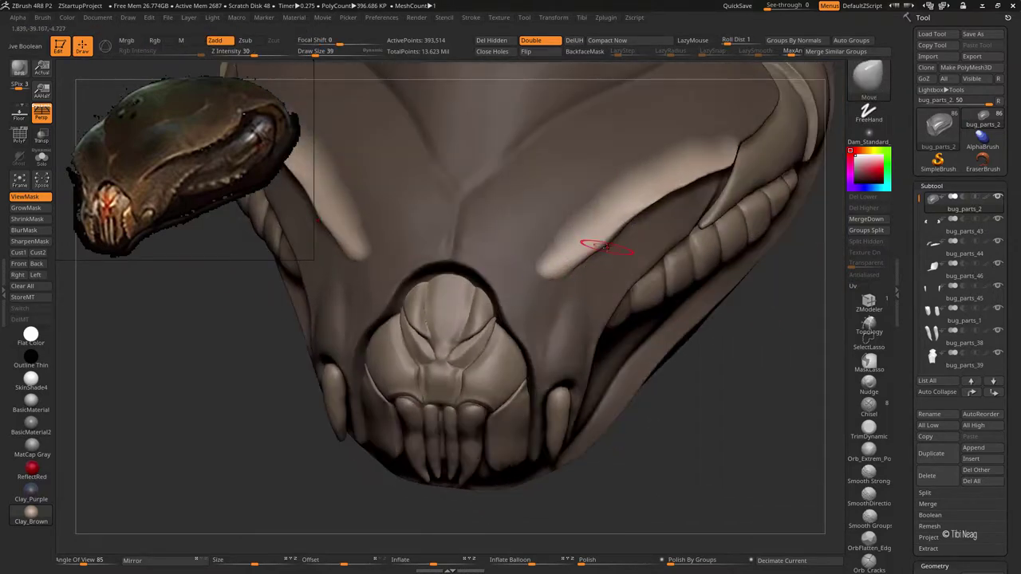
pyautogui.moveTo(598, 241)
pyautogui.mouseDown()
pyautogui.moveTo(582, 223)
pyautogui.moveTo(636, 225)
pyautogui.moveTo(615, 226)
pyautogui.moveTo(659, 273)
pyautogui.moveTo(353, 332)
pyautogui.moveTo(462, 291)
pyautogui.moveTo(447, 271)
pyautogui.moveTo(584, 214)
pyautogui.mouseUp()
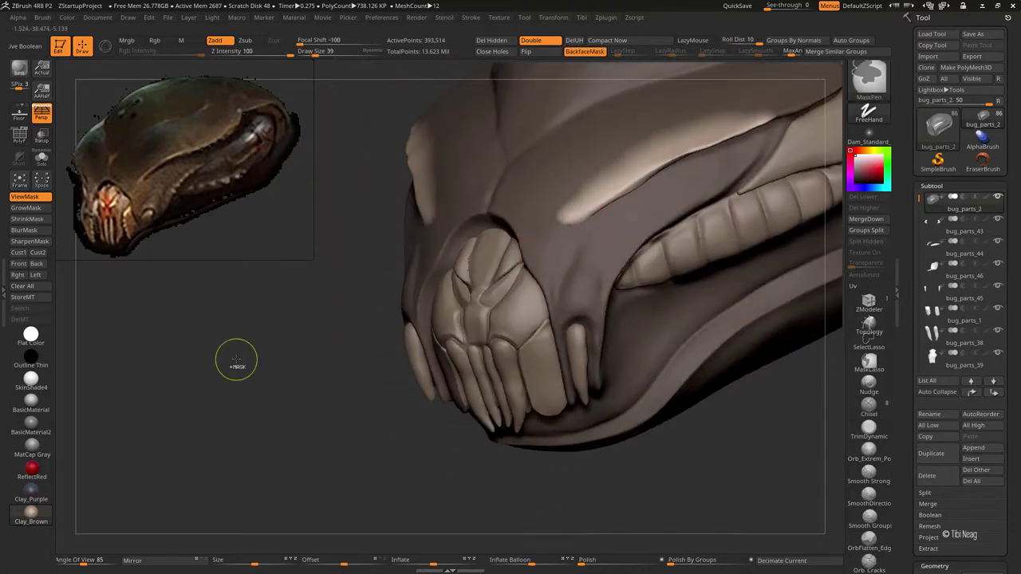
# Step: Build bumps on the skull top with the Clay, Inflat and Smooth brushes
pyautogui.moveTo(237, 447); pyautogui.dragTo(563, 227)
pyautogui.press('b')
pyautogui.press('c')
pyautogui.press('l')
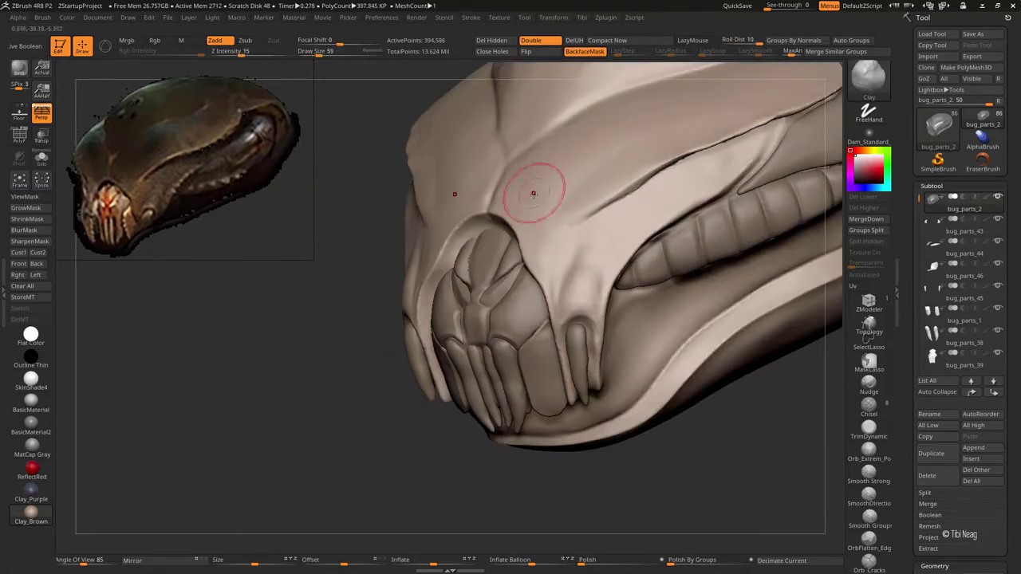
pyautogui.press('b')
pyautogui.press('i')
pyautogui.press('n')
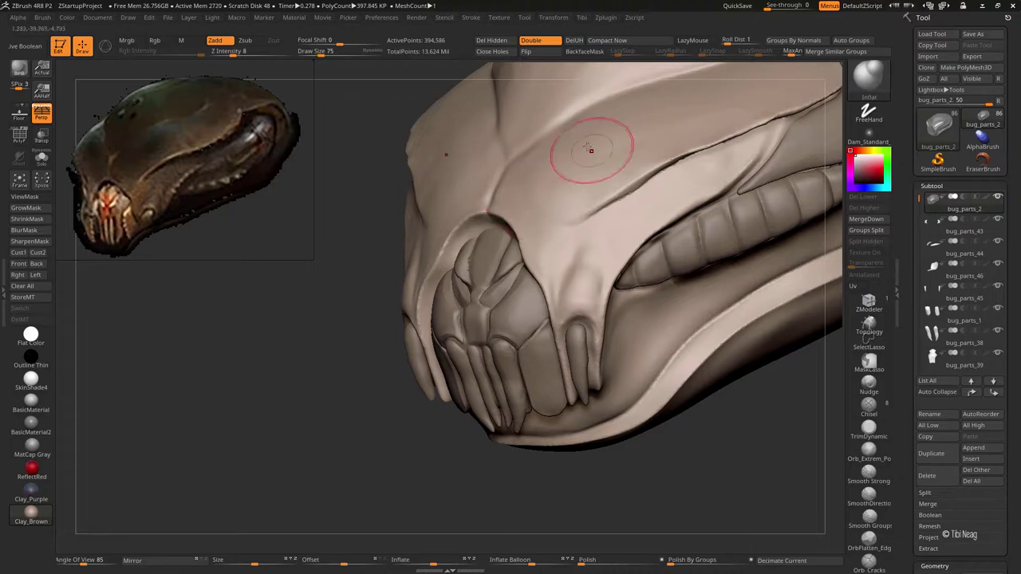
pyautogui.press('shift')
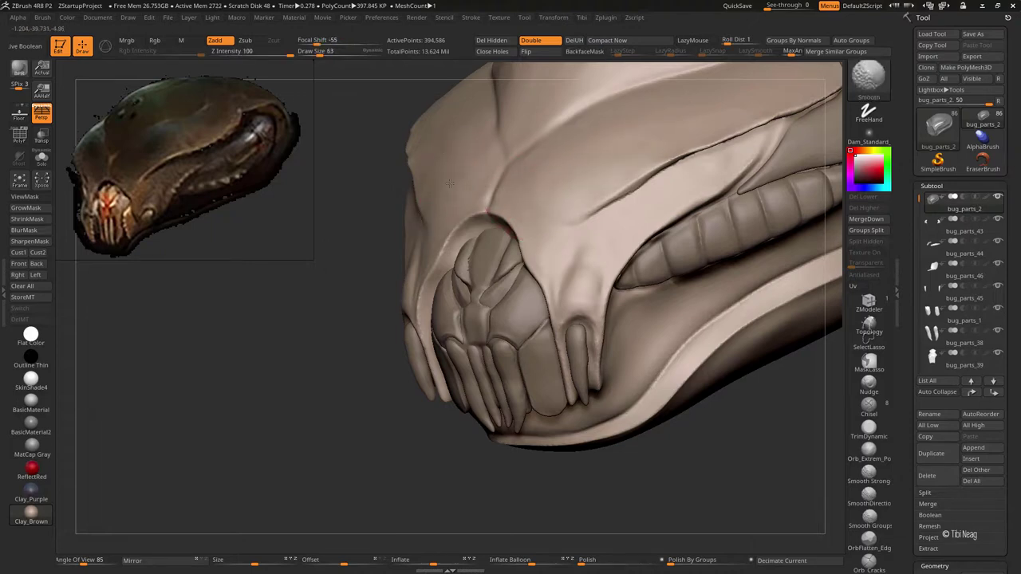
pyautogui.moveTo(438, 162)
pyautogui.mouseDown()
pyautogui.moveTo(323, 234)
pyautogui.moveTo(439, 200)
pyautogui.moveTo(476, 167)
pyautogui.mouseUp()
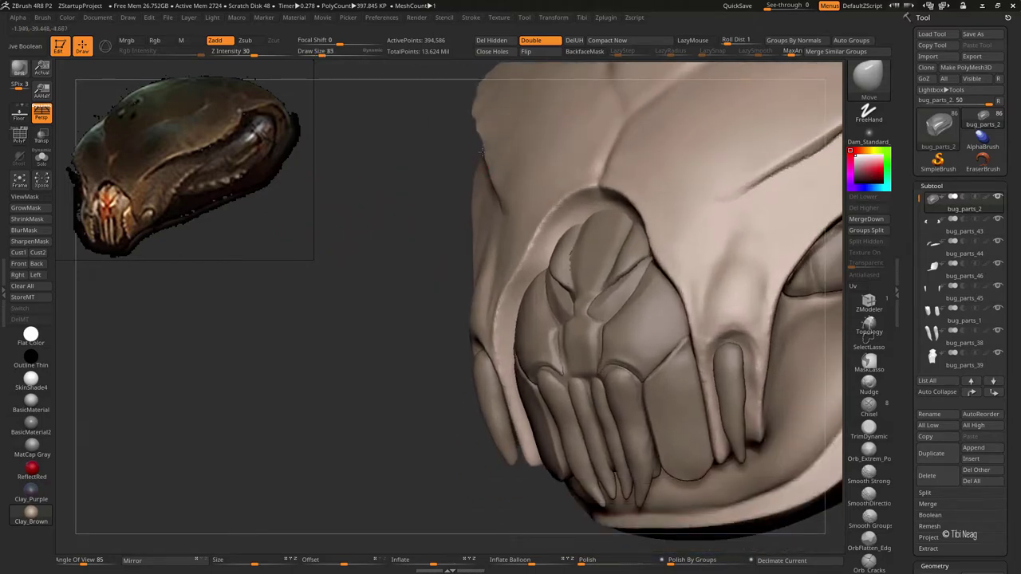
pyautogui.moveTo(426, 146)
pyautogui.mouseDown()
pyautogui.moveTo(520, 200)
pyautogui.moveTo(460, 196)
pyautogui.moveTo(445, 153)
pyautogui.mouseUp()
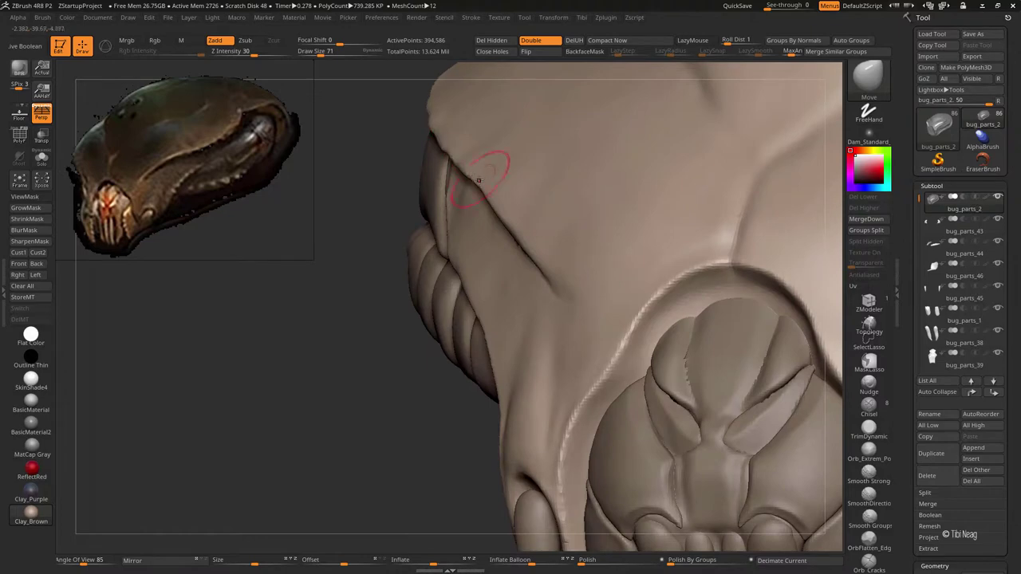
pyautogui.moveTo(433, 102)
pyautogui.mouseDown()
pyautogui.moveTo(471, 152)
pyautogui.moveTo(434, 114)
pyautogui.moveTo(453, 128)
pyautogui.moveTo(449, 80)
pyautogui.moveTo(467, 103)
pyautogui.mouseUp()
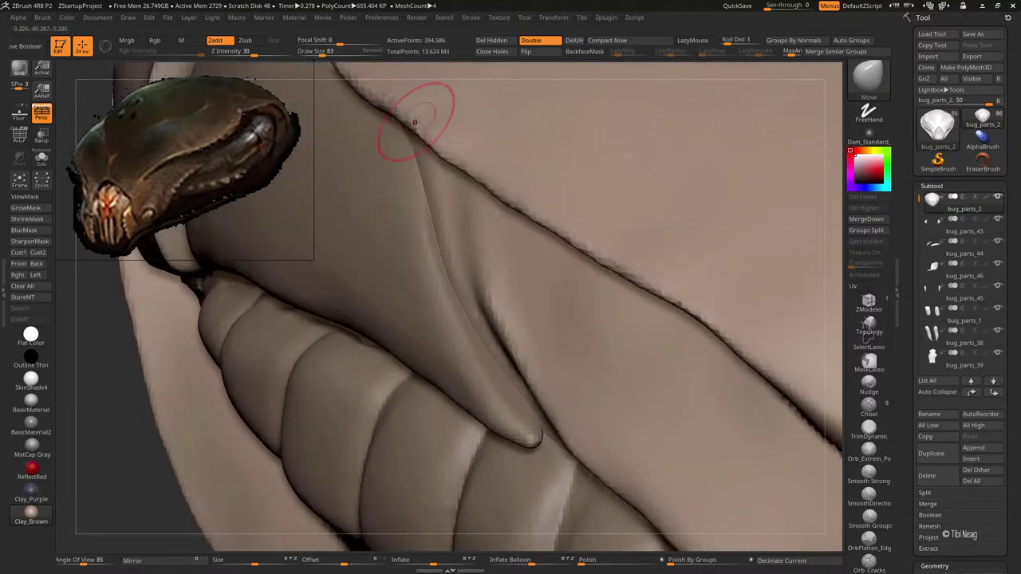
# Step: Reframe the head in a front three-quarter view and select the fang subtool bug_parts_45
pyautogui.press('f')
pyautogui.moveTo(337, 171); pyautogui.dragTo(433, 210)
pyautogui.moveTo(490, 234)
pyautogui.mouseDown()
pyautogui.moveTo(531, 184)
pyautogui.moveTo(497, 246)
pyautogui.moveTo(483, 221)
pyautogui.moveTo(496, 238)
pyautogui.mouseUp()
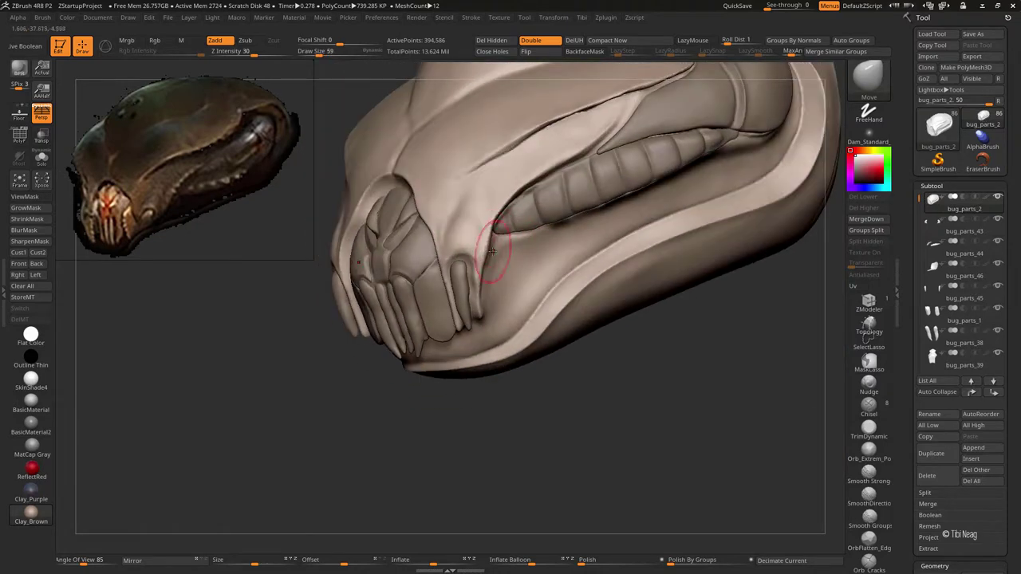
pyautogui.moveTo(481, 308)
pyautogui.mouseDown()
pyautogui.moveTo(464, 258)
pyautogui.moveTo(484, 323)
pyautogui.mouseUp()
pyautogui.keyDown('alt'); pyautogui.click(489, 327); pyautogui.keyUp('alt')
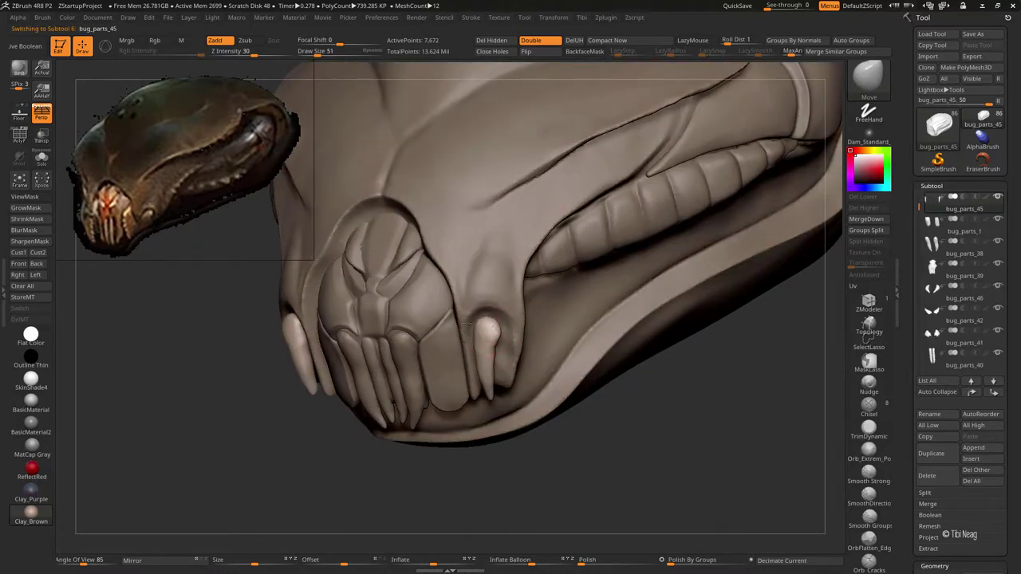
# Step: Solo the fang bug_parts_45 and rotate it into position
pyautogui.moveTo(496, 363); pyautogui.dragTo(518, 292)
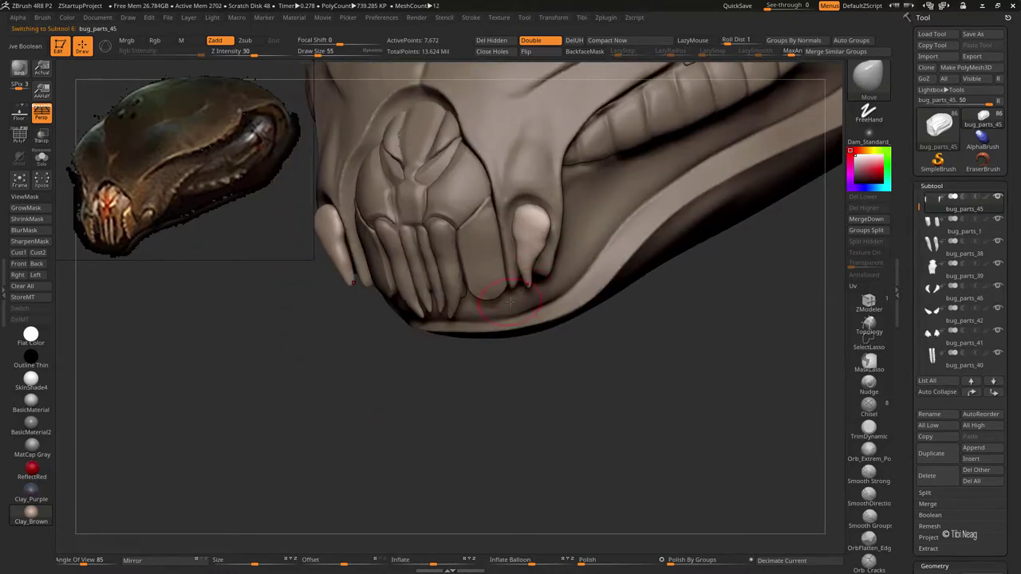
pyautogui.hotkey('shift', 'ctrl', 's')
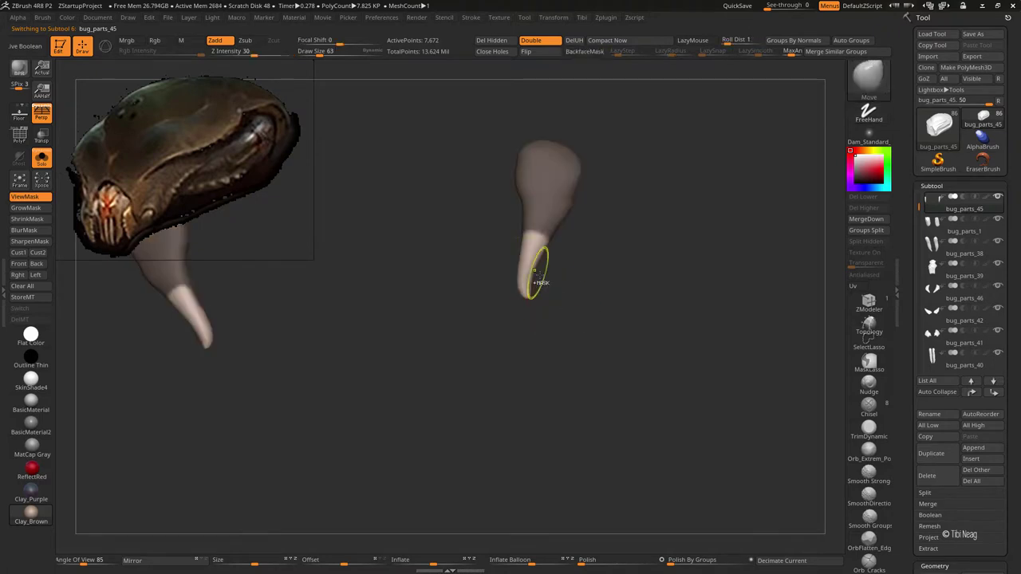
pyautogui.press('r')
pyautogui.hotkey('shift', 'ctrl', 's')
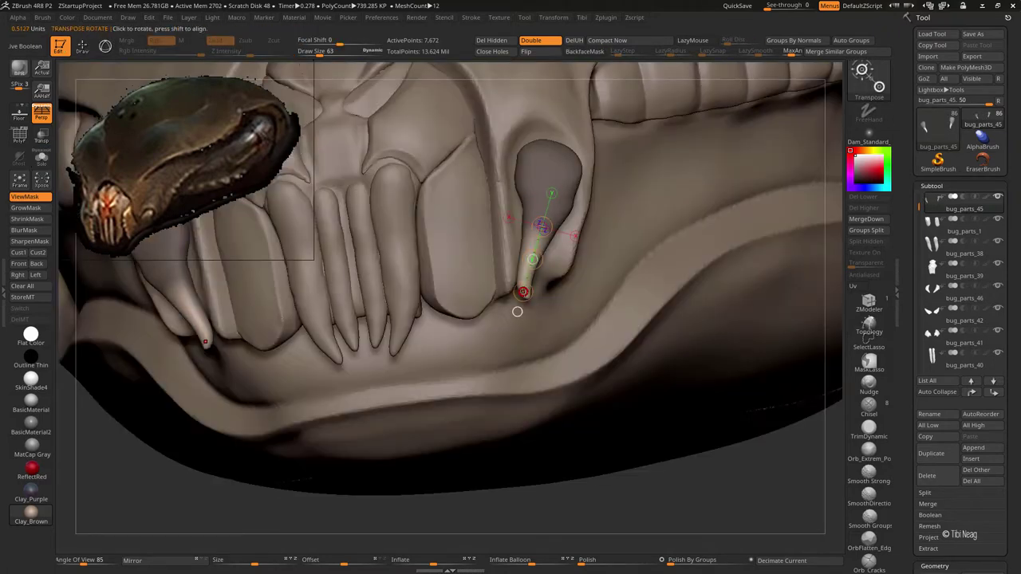
pyautogui.press('q')
pyautogui.hotkey('shift', 'ctrl', 's')
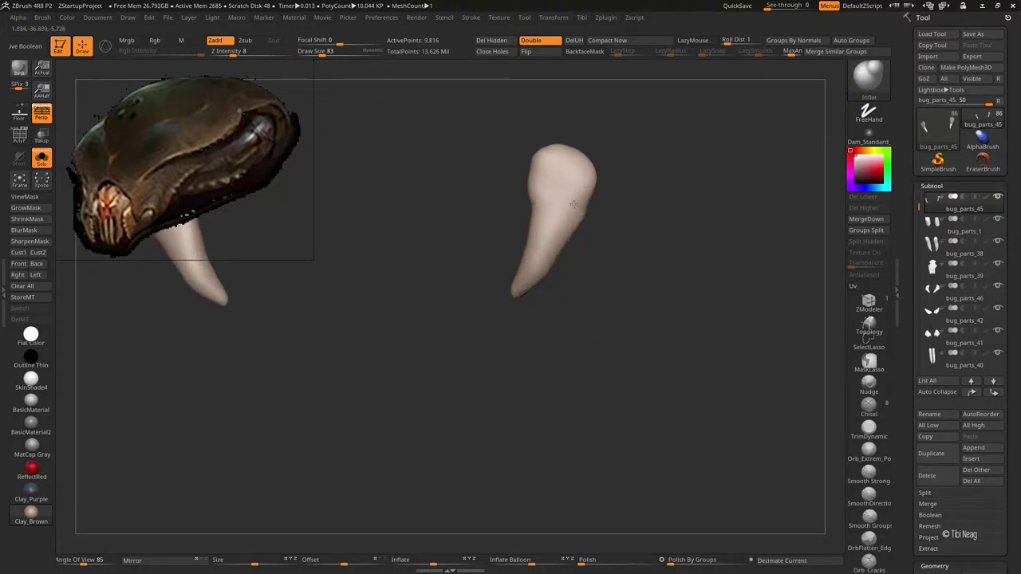
# Step: Smooth the fang's upper body, then select the flat tooth subtool bug_parts_1
pyautogui.keyDown('shift'); pyautogui.moveTo(558, 208); pyautogui.dragTo(576, 188); pyautogui.keyUp('shift')
pyautogui.hotkey('shift', 'ctrl', 's')
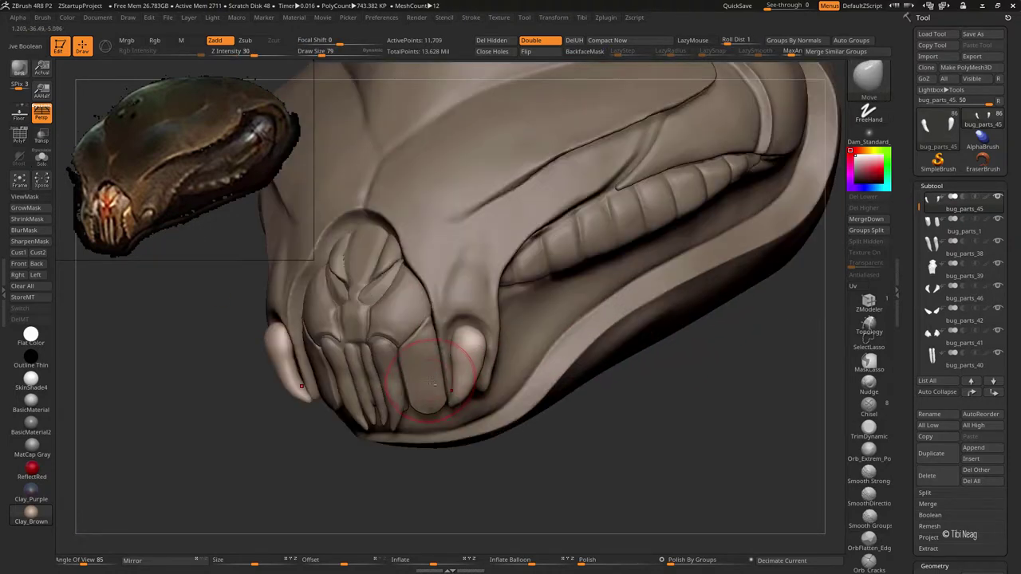
pyautogui.keyDown('alt'); pyautogui.click(464, 341); pyautogui.keyUp('alt')
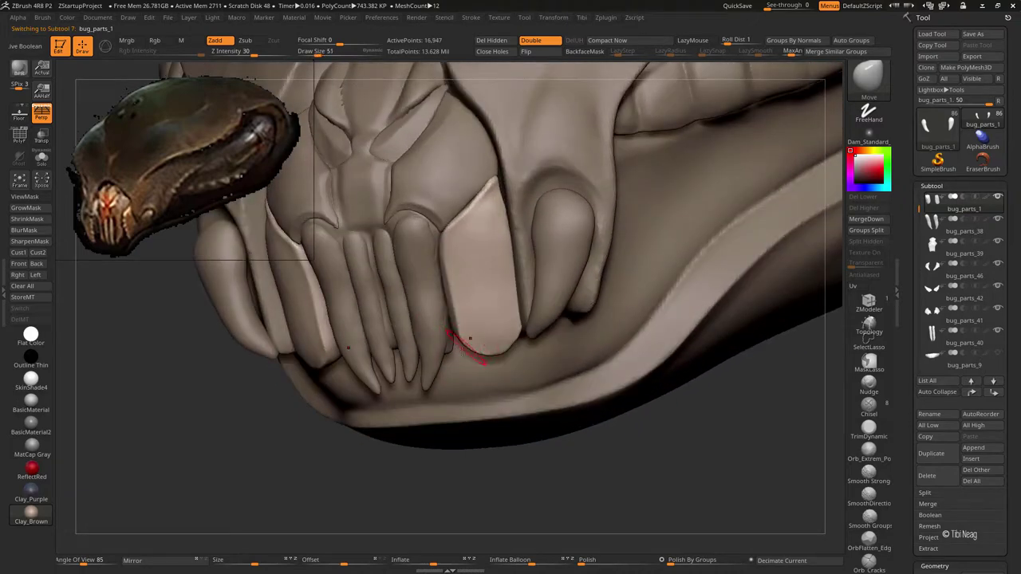
# Step: Isolate the flat tooth pieces, mask the right tooth and reposition it with Transpose Move
pyautogui.moveTo(463, 321); pyautogui.dragTo(332, 440, button='right')
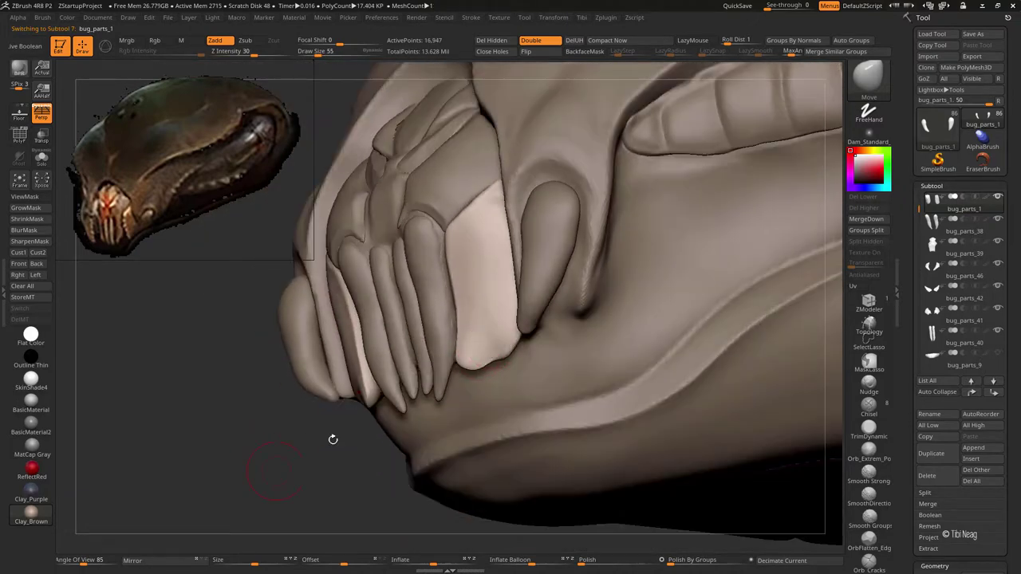
pyautogui.hotkey('shift', 'ctrl', 's')
pyautogui.moveTo(520, 339); pyautogui.dragTo(584, 271, button='right')
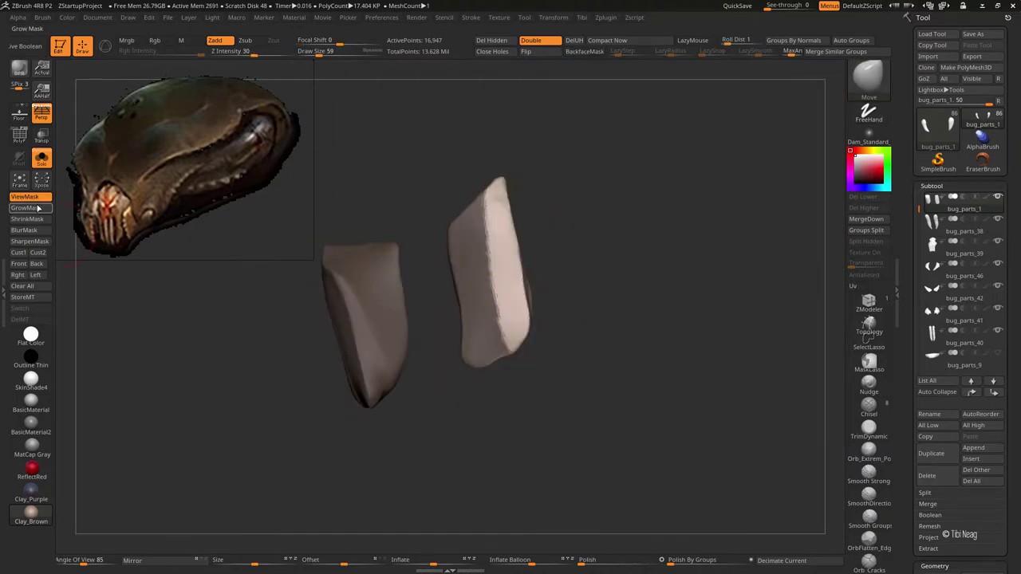
pyautogui.click(39, 208)
pyautogui.press('w')
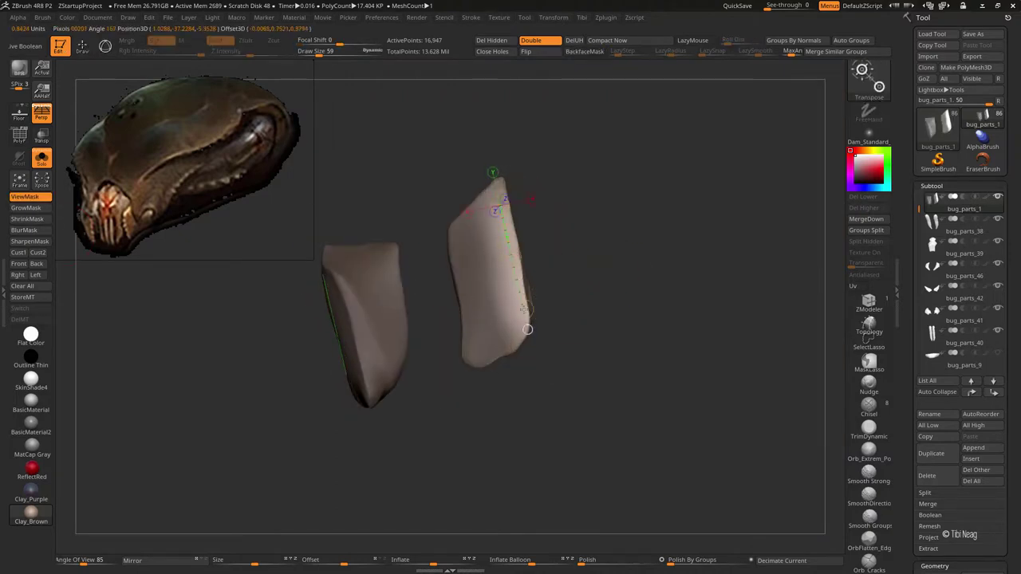
pyautogui.hotkey('shift', 'ctrl', 's')
pyautogui.moveTo(496, 204); pyautogui.dragTo(518, 319)
# Step: Reshape the tooth with the Move brush so it fits between the front mandibles
pyautogui.hotkey('shift', 'ctrl', 's')
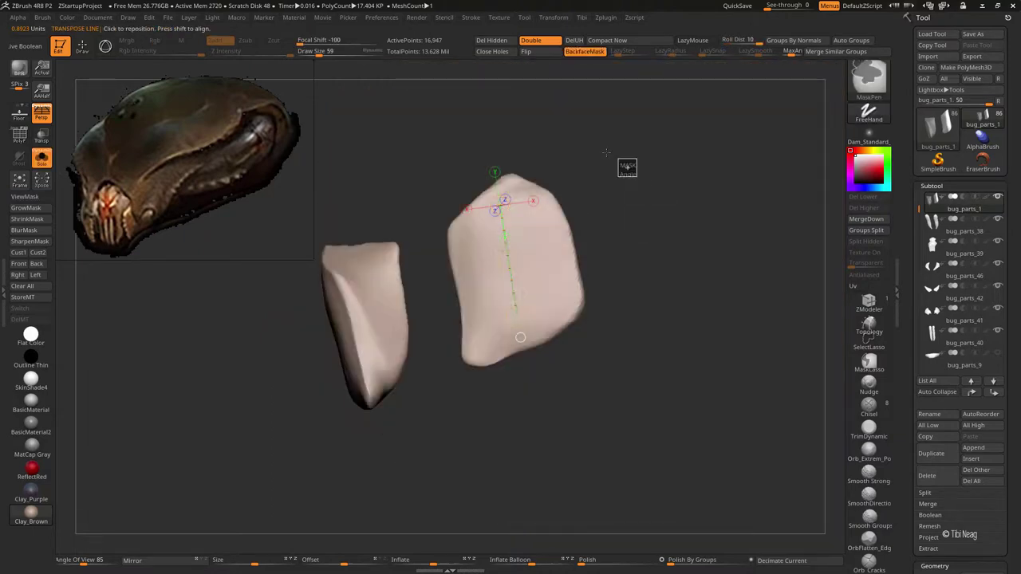
pyautogui.press('q')
pyautogui.hotkey('shift', 'ctrl', 's')
pyautogui.moveTo(606, 164)
pyautogui.mouseDown(button='right')
pyautogui.moveTo(455, 338)
pyautogui.moveTo(512, 235)
pyautogui.moveTo(482, 231)
pyautogui.moveTo(496, 229)
pyautogui.mouseUp(button='right')
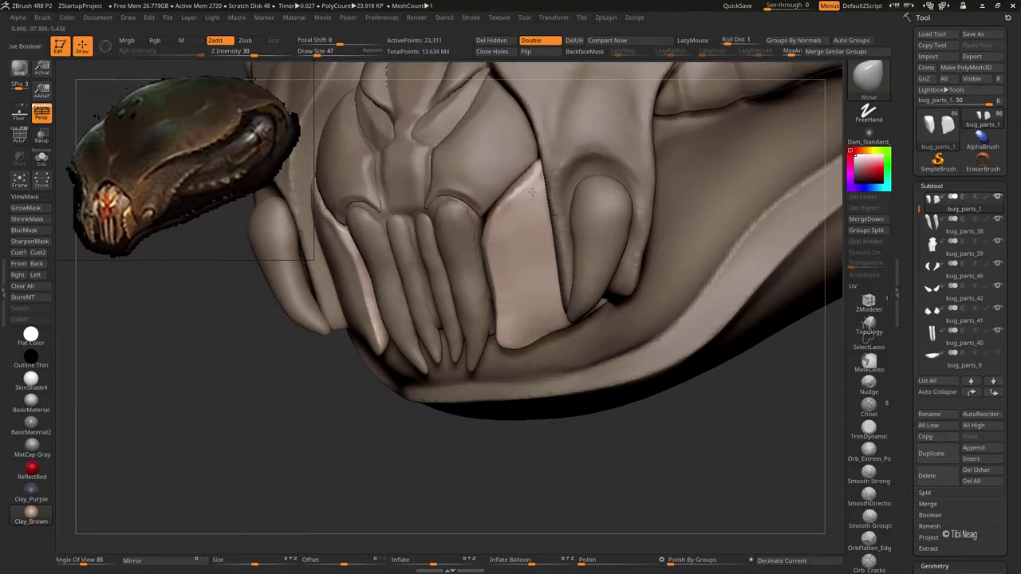
pyautogui.moveTo(531, 193)
pyautogui.keyDown('ctrl'); pyautogui.mouseDown(button='right')
pyautogui.moveTo(490, 232)
pyautogui.moveTo(482, 192)
pyautogui.mouseUp(button='right'); pyautogui.keyUp('ctrl')
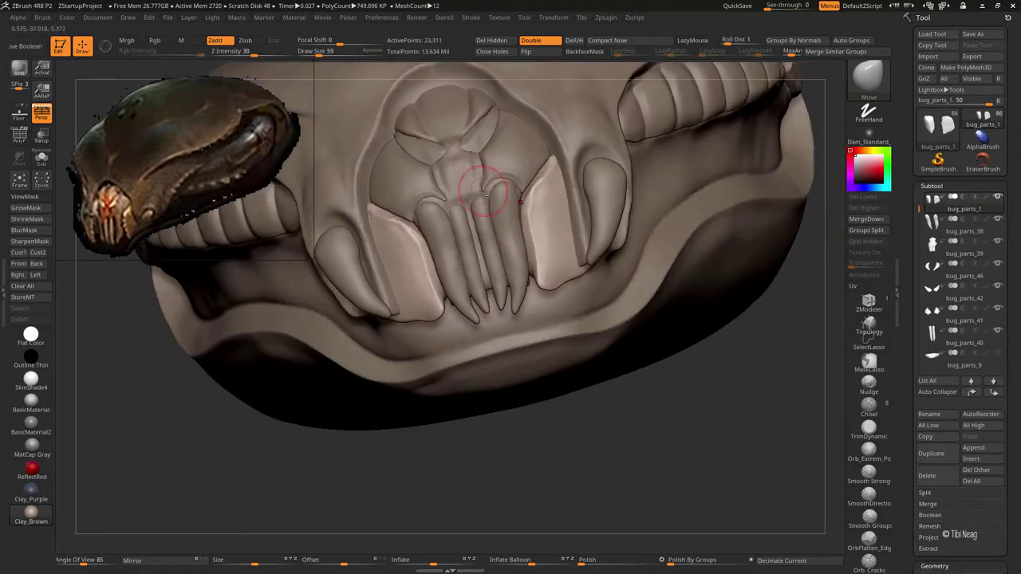
# Step: Select bug_parts_39, switch to the Clay brush, then solo the bug_parts_2 shell piece
pyautogui.keyDown('alt'); pyautogui.click(482, 191); pyautogui.keyUp('alt')
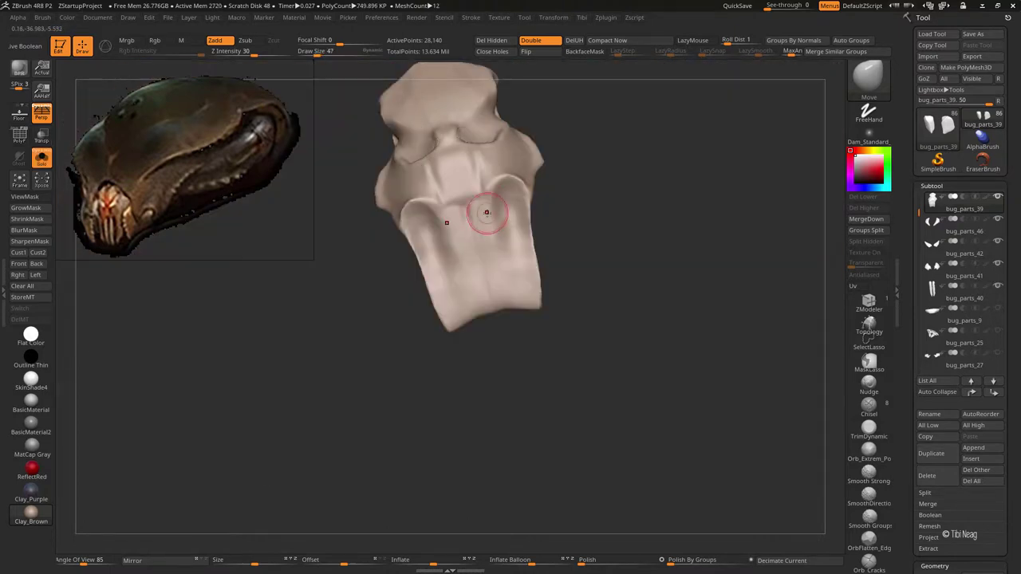
pyautogui.press('b')
pyautogui.press('c')
pyautogui.press('l')
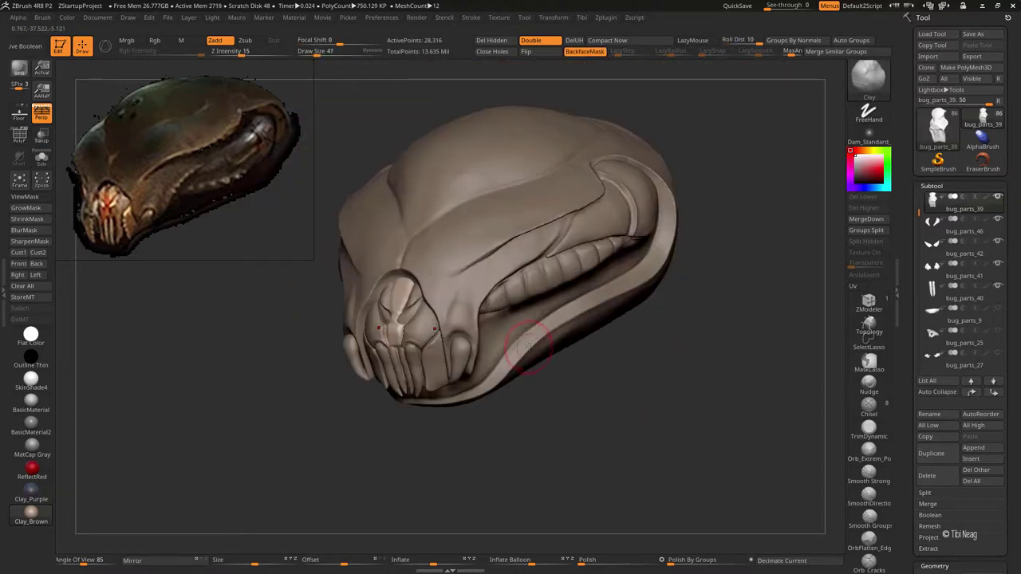
pyautogui.moveTo(520, 254); pyautogui.dragTo(526, 343)
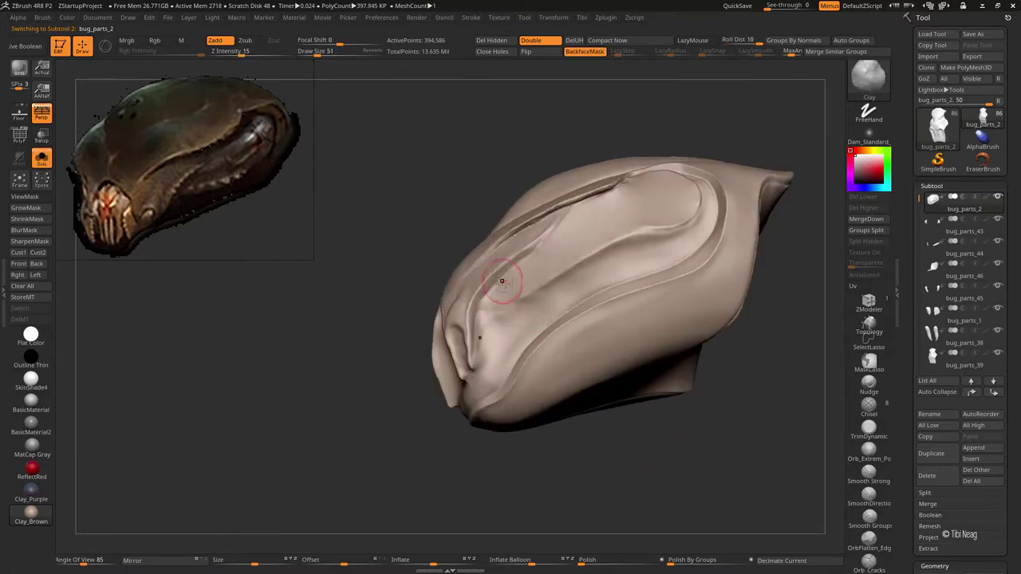
# Step: Build clay along the shell's upper surface and hPolish the area beside the rim
pyautogui.moveTo(501, 296)
pyautogui.mouseDown()
pyautogui.moveTo(662, 224)
pyautogui.moveTo(584, 253)
pyautogui.mouseUp()
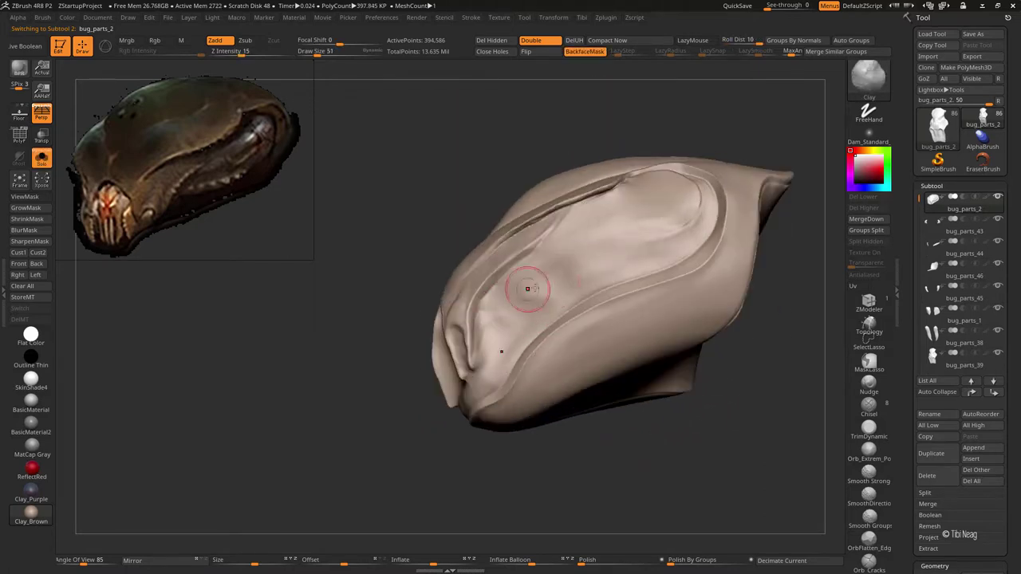
pyautogui.press('b')
pyautogui.press('h')
pyautogui.press('p')
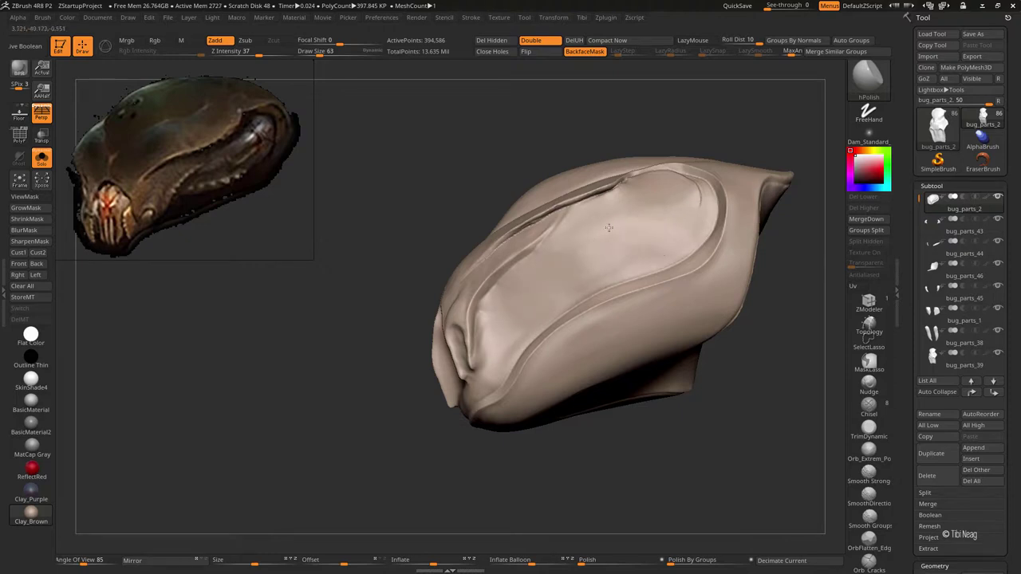
pyautogui.moveTo(691, 186); pyautogui.dragTo(547, 281, button='right')
pyautogui.moveTo(568, 249); pyautogui.dragTo(580, 268)
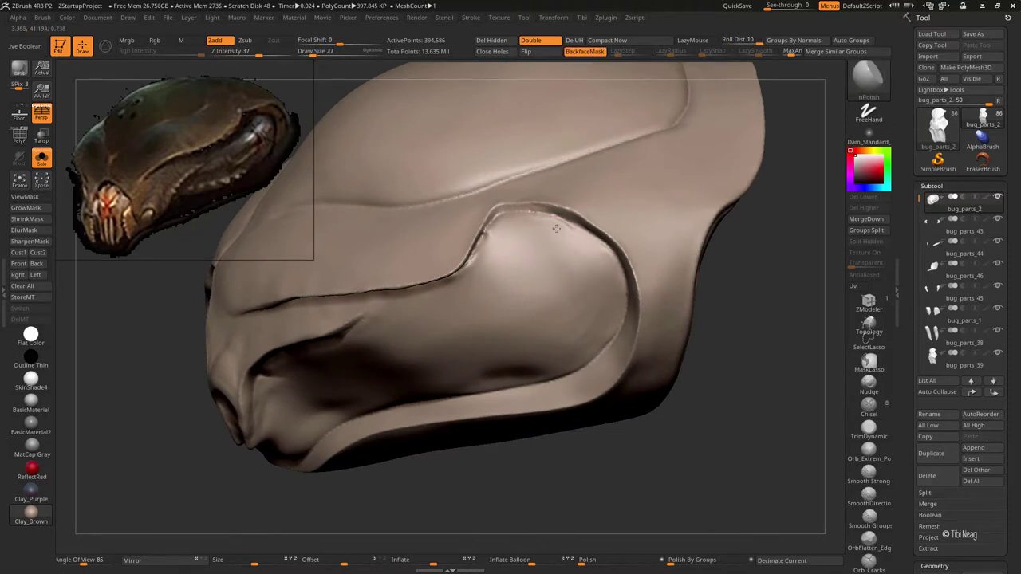
# Step: Switch back to Clay and smooth the rim groove, checking it from lower angles
pyautogui.press('b')
pyautogui.press('c')
pyautogui.press('l')
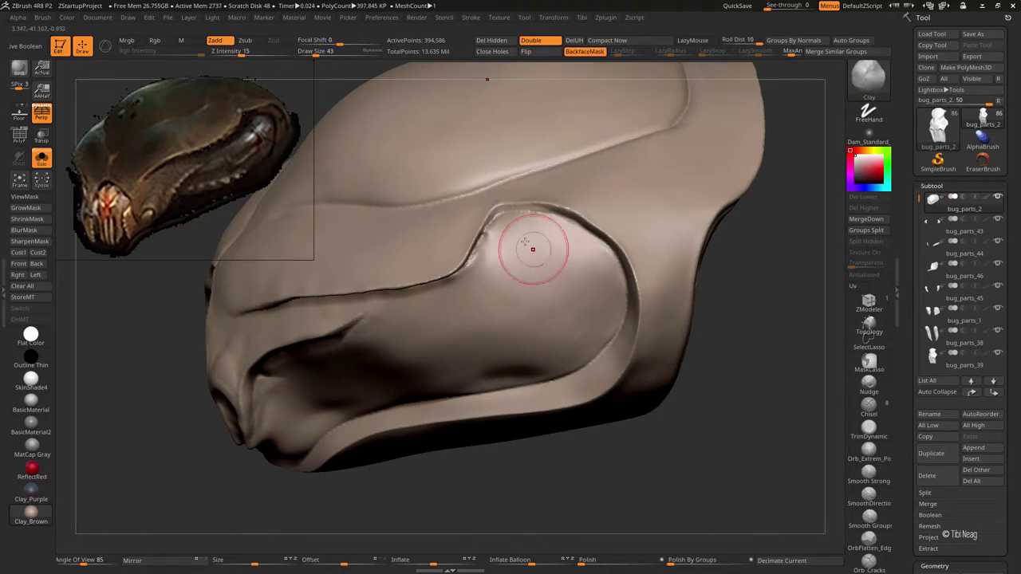
pyautogui.moveTo(502, 248); pyautogui.dragTo(540, 264, button='right')
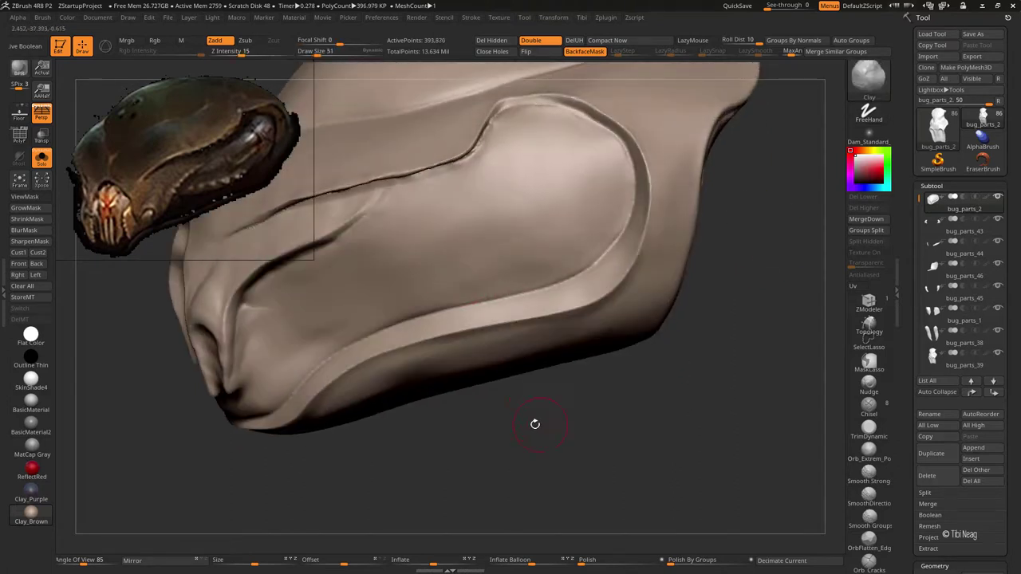
pyautogui.moveTo(534, 424); pyautogui.dragTo(408, 309, button='right')
pyautogui.press('shift')
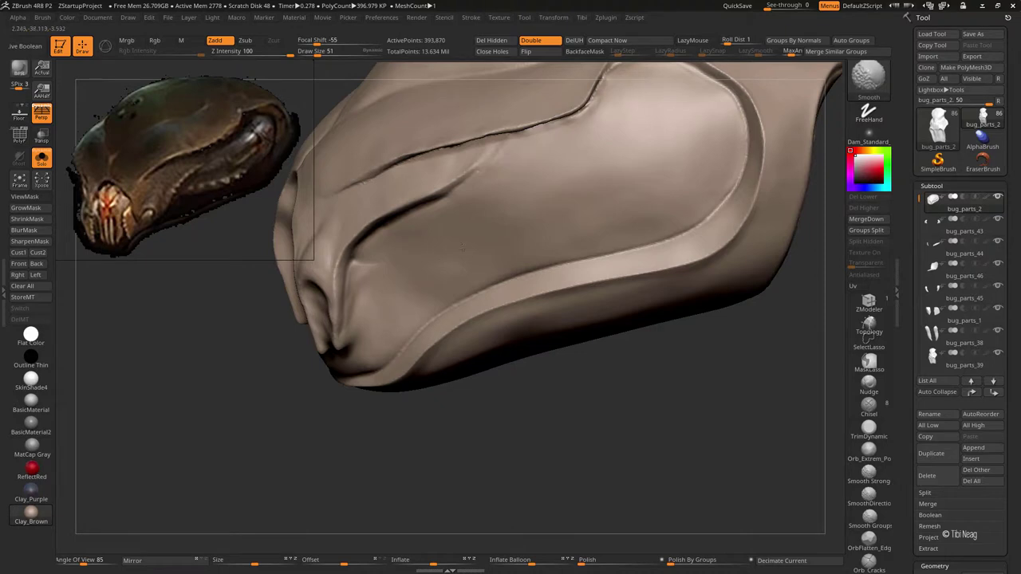
pyautogui.moveTo(463, 249)
pyautogui.mouseDown(button='right')
pyautogui.moveTo(552, 314)
pyautogui.moveTo(718, 159)
pyautogui.moveTo(664, 160)
pyautogui.moveTo(757, 114)
pyautogui.moveTo(694, 103)
pyautogui.moveTo(714, 129)
pyautogui.moveTo(643, 170)
pyautogui.moveTo(691, 141)
pyautogui.moveTo(752, 126)
pyautogui.moveTo(679, 182)
pyautogui.moveTo(737, 156)
pyautogui.moveTo(588, 148)
pyautogui.moveTo(564, 177)
pyautogui.moveTo(525, 166)
pyautogui.moveTo(525, 146)
pyautogui.mouseUp(button='right')
# Step: Cut a thin crease along the rim's top edge with the Move brush and smooth it
pyautogui.press('b')
pyautogui.press('m')
pyautogui.press('v')
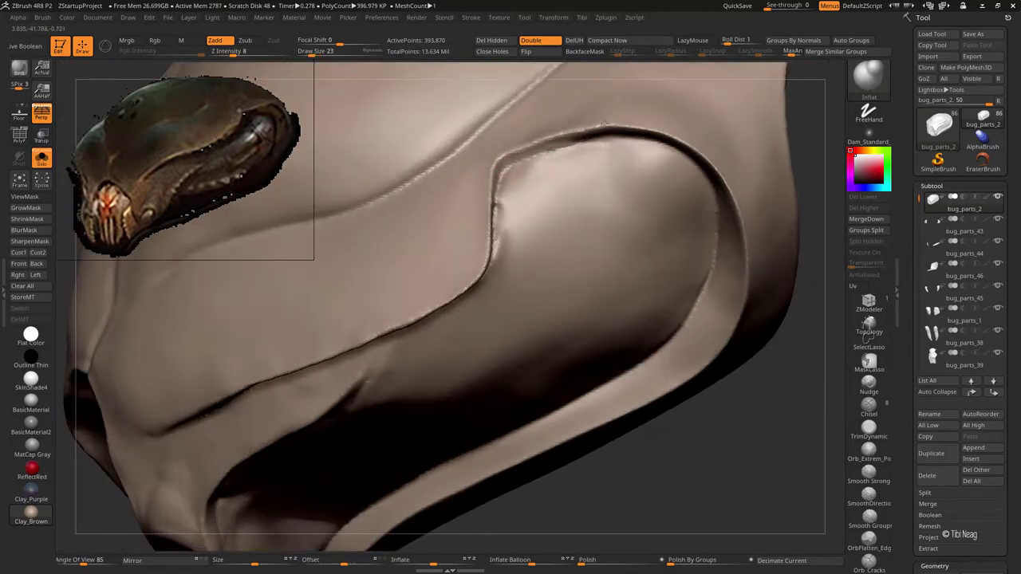
pyautogui.moveTo(604, 122)
pyautogui.mouseDown()
pyautogui.moveTo(668, 125)
pyautogui.moveTo(722, 188)
pyautogui.moveTo(748, 246)
pyautogui.moveTo(758, 327)
pyautogui.mouseUp()
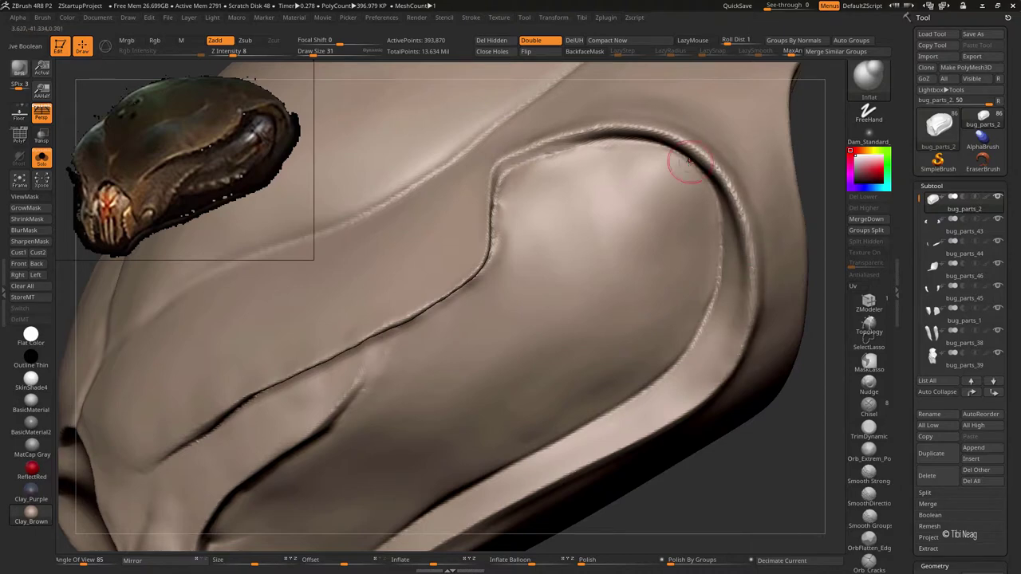
pyautogui.press('f')
pyautogui.moveTo(688, 164)
pyautogui.mouseDown()
pyautogui.moveTo(622, 153)
pyautogui.moveTo(520, 190)
pyautogui.mouseUp()
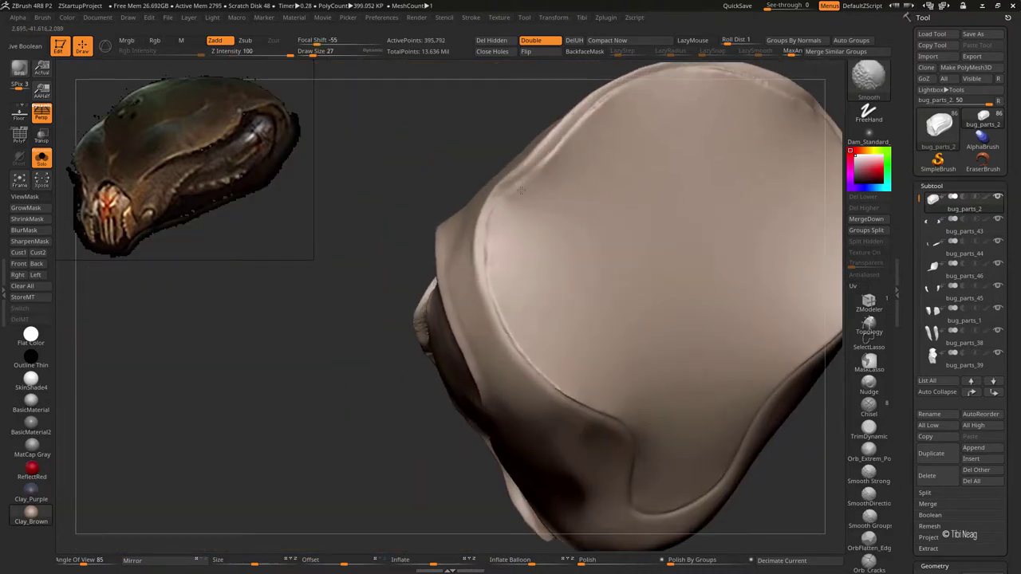
pyautogui.moveTo(604, 104); pyautogui.dragTo(546, 172)
# Step: Polish the shell's top with hPolish, checking the rim and underside from several angles
pyautogui.press('b')
pyautogui.press('h')
pyautogui.press('p')
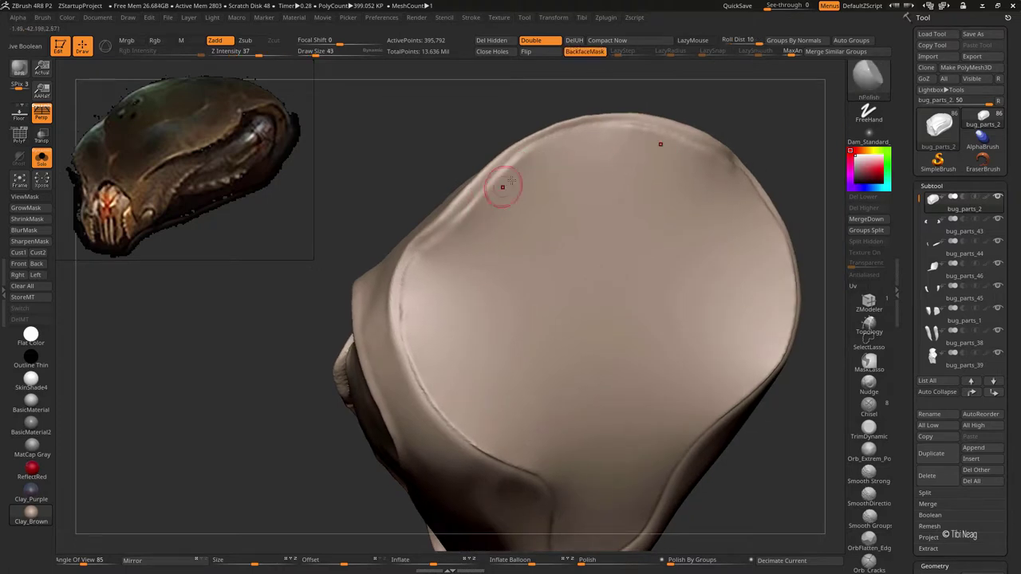
pyautogui.moveTo(728, 98); pyautogui.dragTo(702, 80)
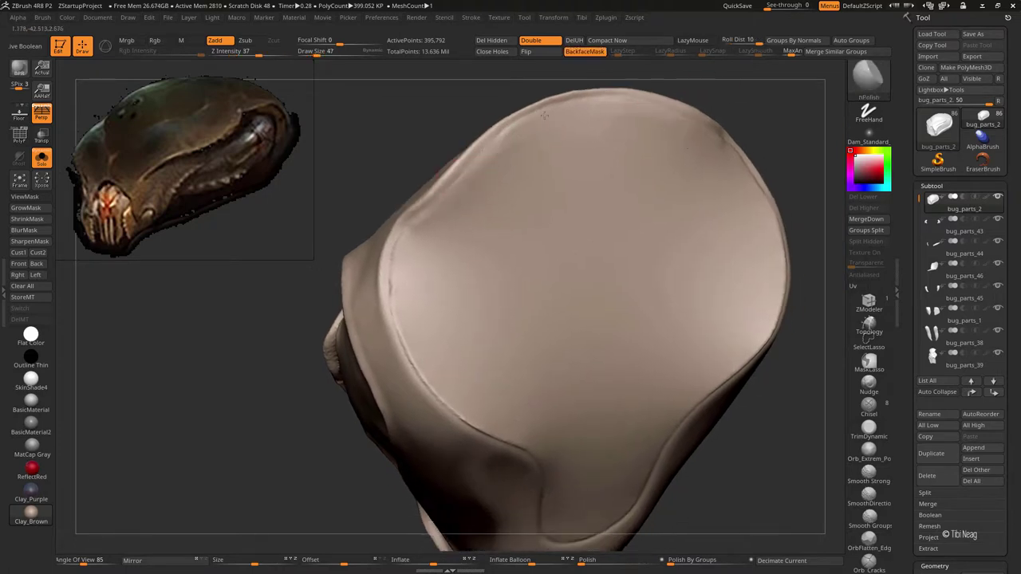
pyautogui.moveTo(712, 141); pyautogui.dragTo(454, 177)
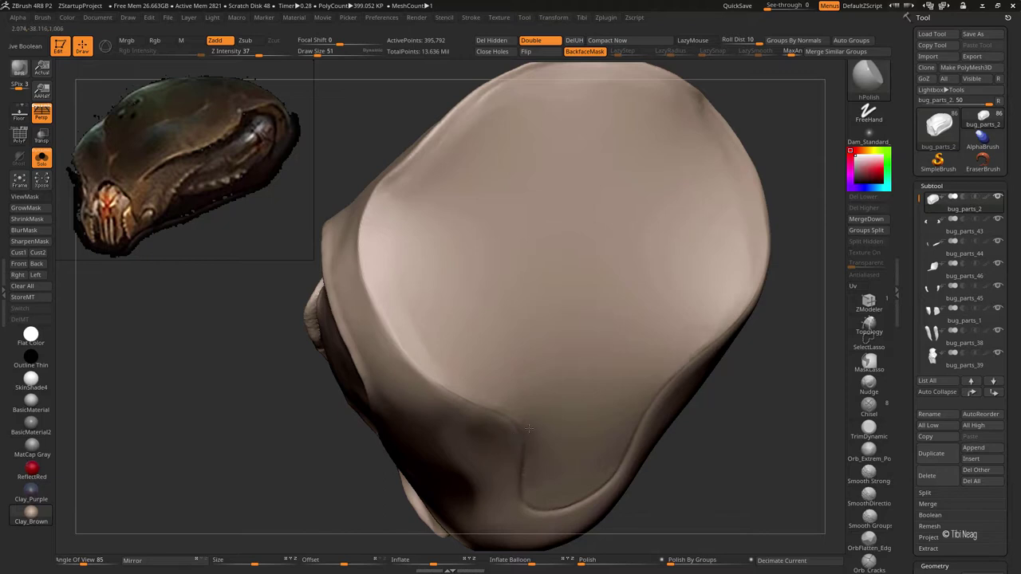
pyautogui.moveTo(403, 194); pyautogui.dragTo(379, 218)
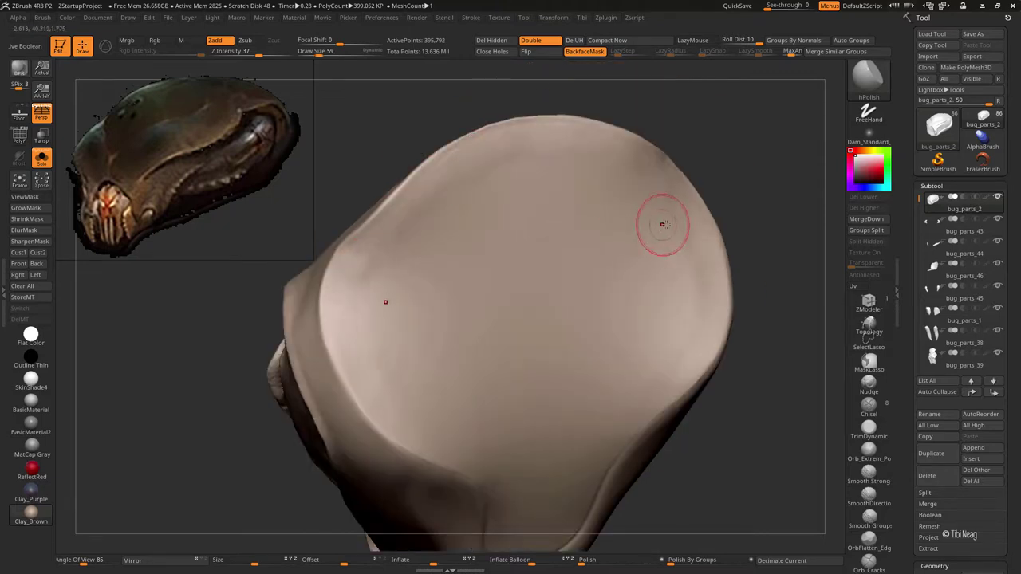
pyautogui.moveTo(742, 199)
pyautogui.mouseDown()
pyautogui.moveTo(782, 151)
pyautogui.moveTo(773, 225)
pyautogui.moveTo(522, 417)
pyautogui.moveTo(390, 346)
pyautogui.moveTo(555, 196)
pyautogui.moveTo(550, 242)
pyautogui.mouseUp()
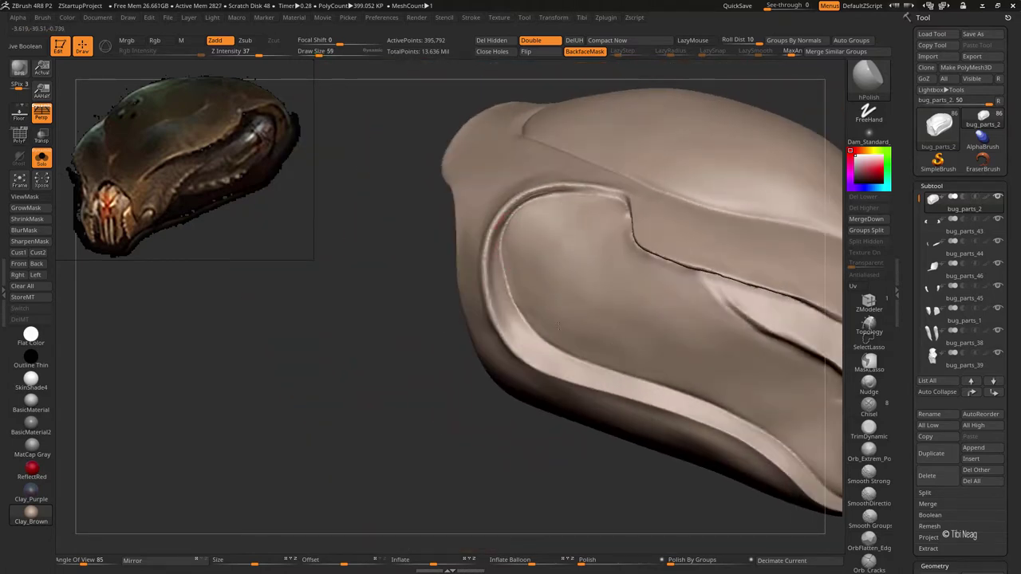
pyautogui.moveTo(604, 322)
pyautogui.mouseDown()
pyautogui.moveTo(311, 333)
pyautogui.moveTo(408, 380)
pyautogui.moveTo(326, 372)
pyautogui.moveTo(490, 200)
pyautogui.moveTo(597, 416)
pyautogui.moveTo(463, 351)
pyautogui.moveTo(461, 285)
pyautogui.moveTo(501, 216)
pyautogui.moveTo(615, 148)
pyautogui.mouseUp()
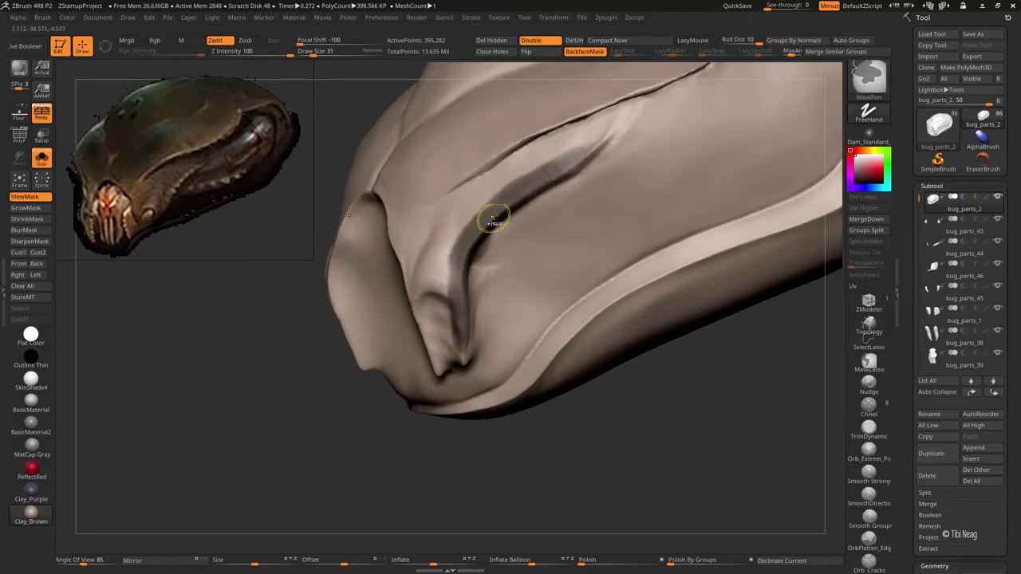
# Step: Turn the jaw into view with the Move brush ready and show only the shell piece
pyautogui.moveTo(551, 399)
pyautogui.mouseDown()
pyautogui.moveTo(618, 438)
pyautogui.moveTo(577, 393)
pyautogui.moveTo(643, 347)
pyautogui.moveTo(489, 325)
pyautogui.moveTo(500, 363)
pyautogui.moveTo(458, 342)
pyautogui.moveTo(468, 375)
pyautogui.moveTo(488, 348)
pyautogui.mouseUp()
pyautogui.press('b')
pyautogui.press('m')
pyautogui.press('v')
pyautogui.press('f')
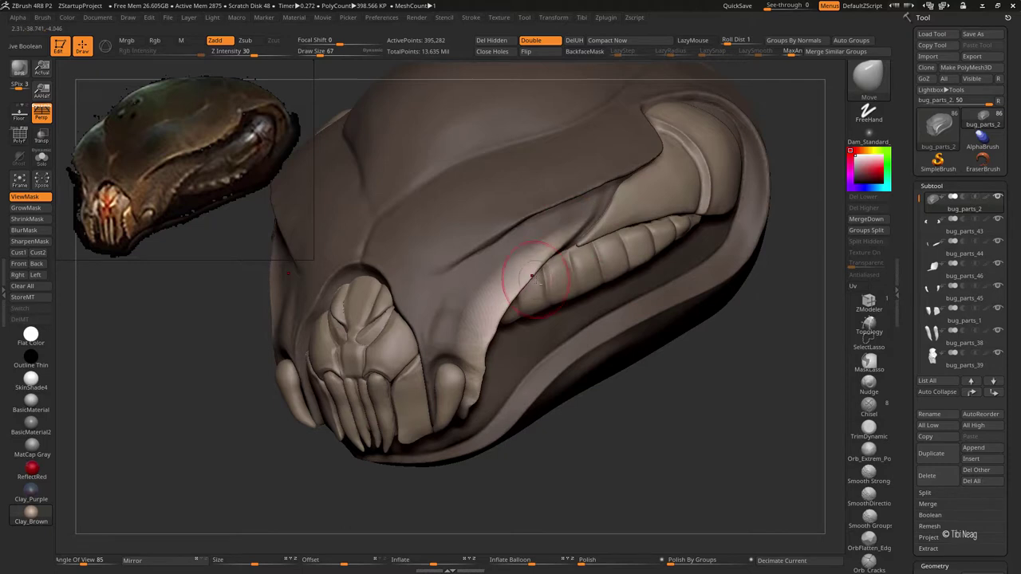
pyautogui.moveTo(684, 410)
pyautogui.mouseDown()
pyautogui.moveTo(403, 386)
pyautogui.moveTo(443, 371)
pyautogui.mouseUp()
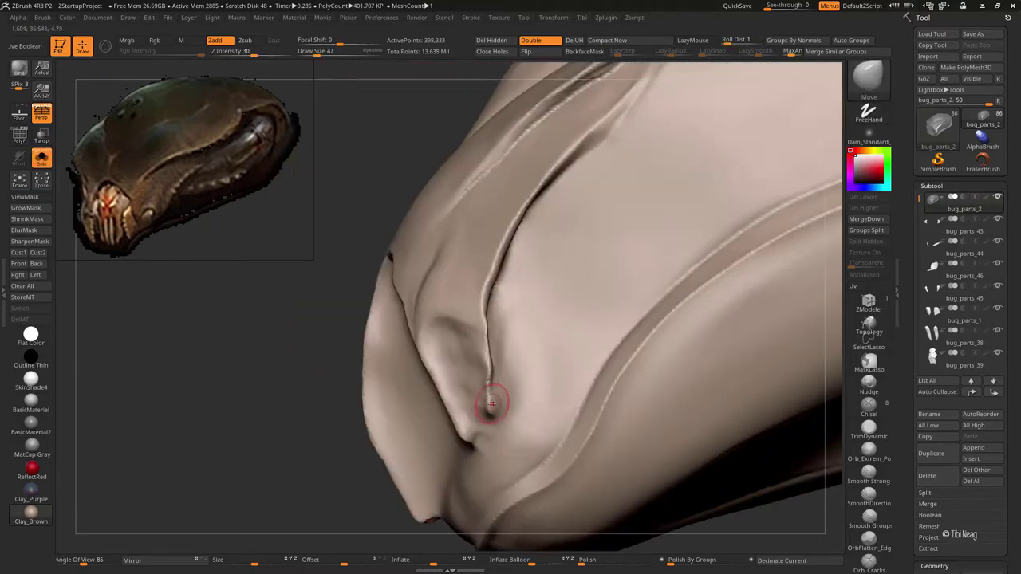
# Step: Inflate and soften the deep crease with the Inflat brush
pyautogui.press('b')
pyautogui.press('i')
pyautogui.press('n')
pyautogui.moveTo(493, 396); pyautogui.dragTo(488, 331)
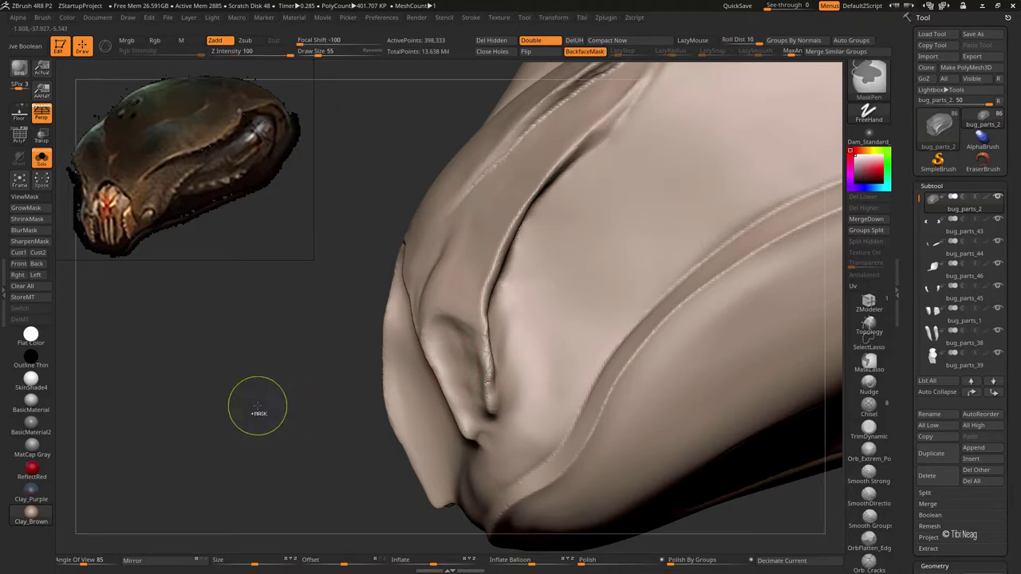
pyautogui.moveTo(296, 336)
pyautogui.mouseDown()
pyautogui.moveTo(292, 394)
pyautogui.moveTo(505, 337)
pyautogui.moveTo(501, 235)
pyautogui.moveTo(516, 335)
pyautogui.mouseUp()
# Step: Rebuild the side ridge with small Clay strokes
pyautogui.press('b')
pyautogui.press('c')
pyautogui.press('l')
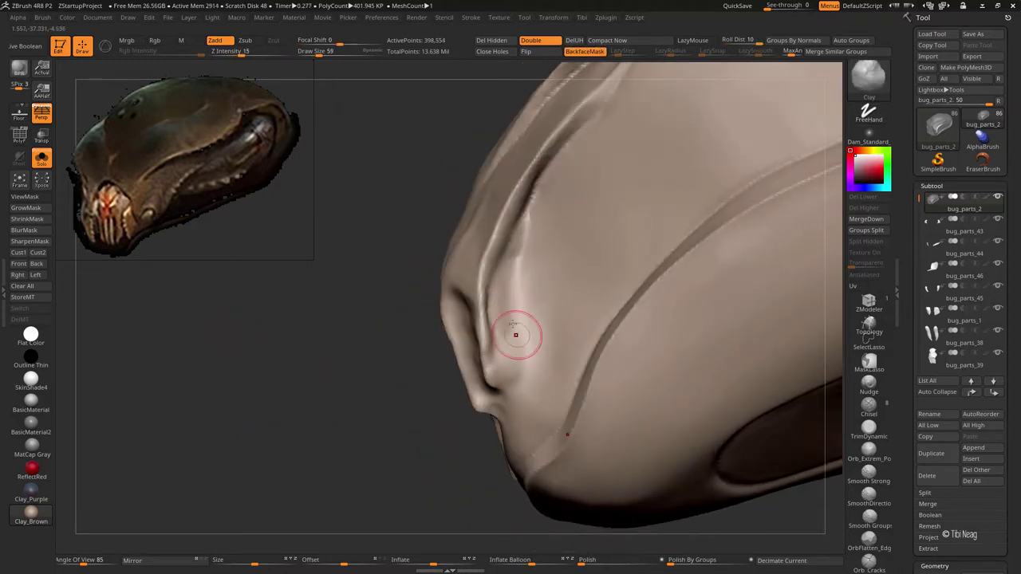
pyautogui.moveTo(550, 184); pyautogui.dragTo(530, 227)
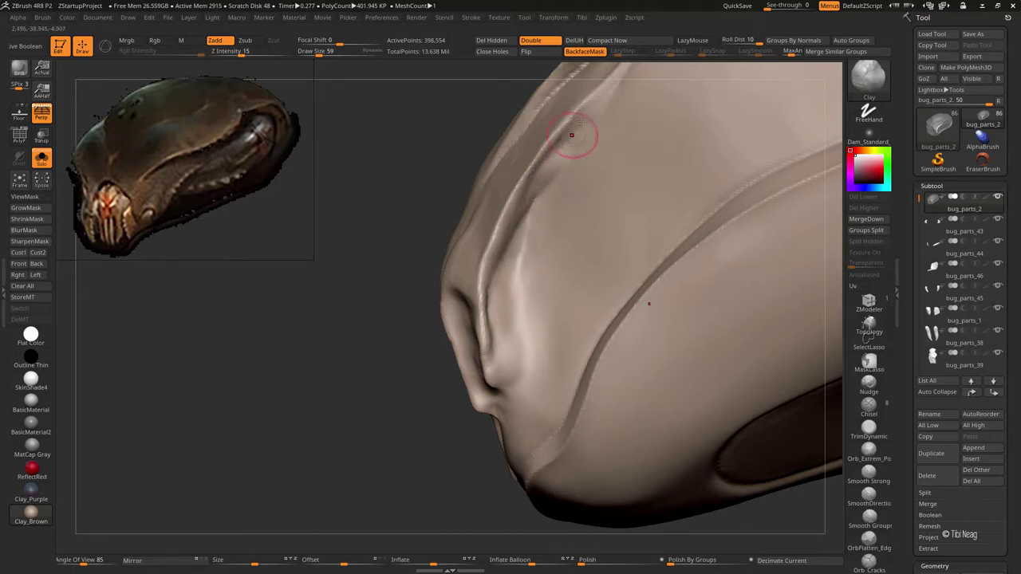
pyautogui.moveTo(508, 271); pyautogui.dragTo(510, 263)
pyautogui.moveTo(375, 329); pyautogui.dragTo(417, 344)
pyautogui.moveTo(478, 351); pyautogui.dragTo(486, 291)
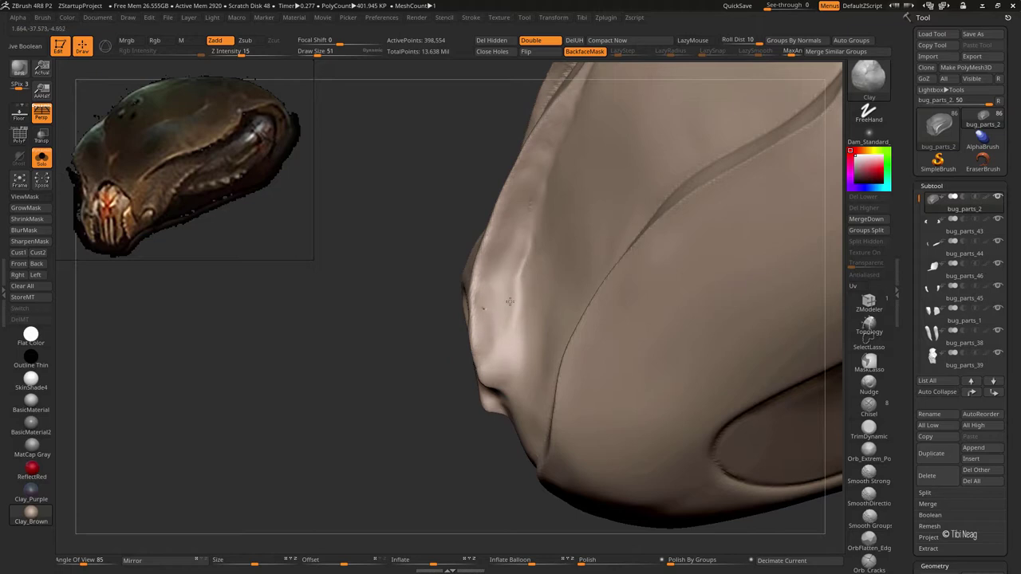
# Step: Polish the shell with hPolish, then reframe close on the mouth and teeth
pyautogui.press('b')
pyautogui.press('h')
pyautogui.press('p')
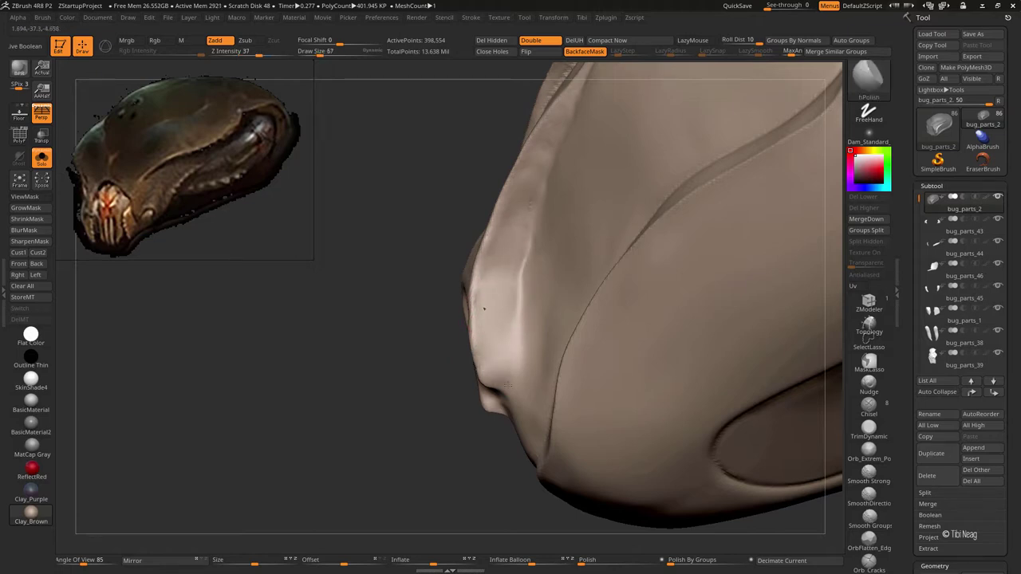
pyautogui.moveTo(478, 200); pyautogui.dragTo(399, 255)
pyautogui.press('ctrl')
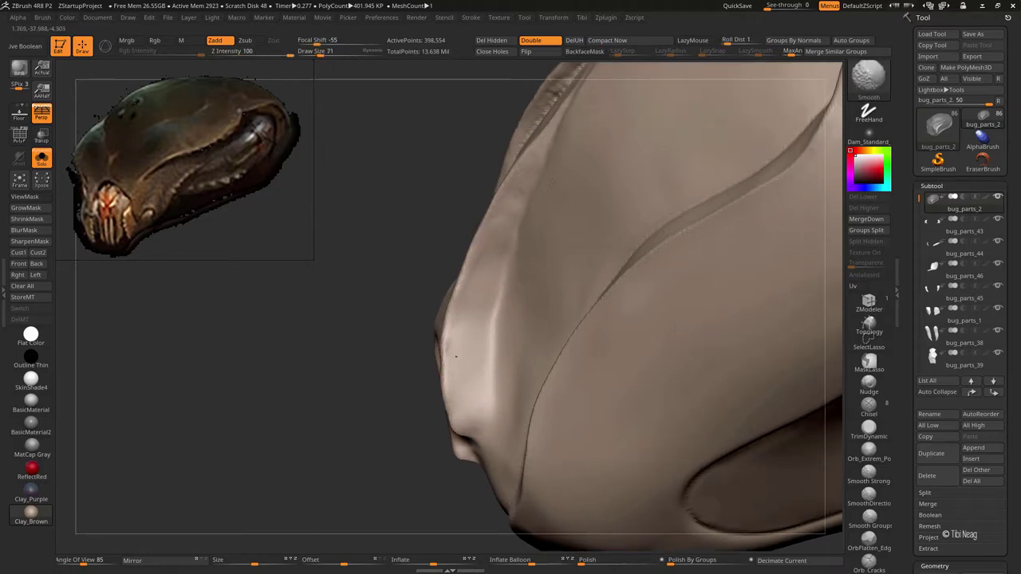
pyautogui.moveTo(399, 314); pyautogui.dragTo(529, 364)
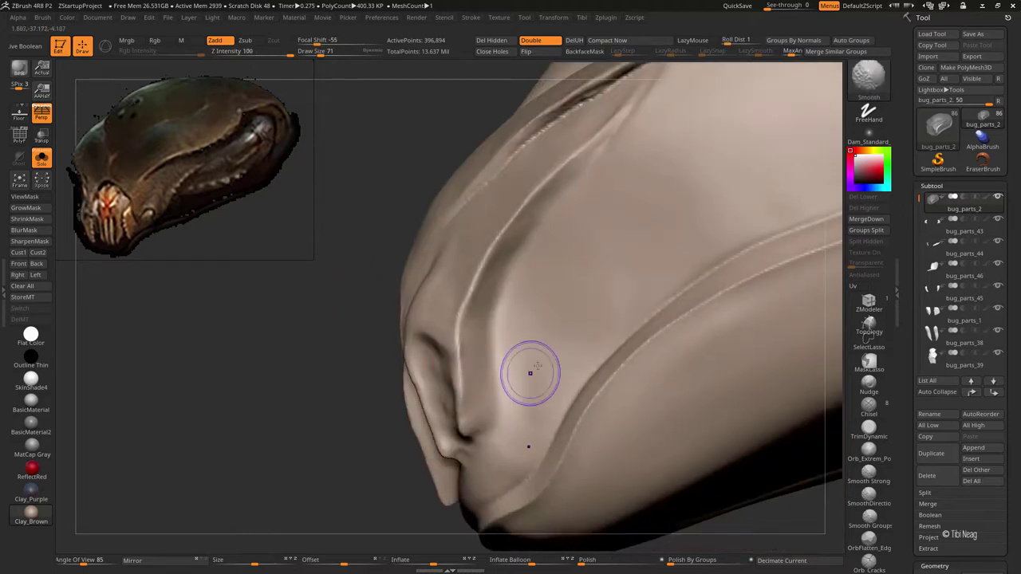
pyautogui.press('f')
pyautogui.moveTo(569, 399)
pyautogui.keyDown('alt'); pyautogui.mouseDown()
pyautogui.moveTo(468, 365)
pyautogui.moveTo(706, 397)
pyautogui.moveTo(686, 417)
pyautogui.moveTo(485, 319)
pyautogui.mouseUp(); pyautogui.keyUp('alt')
# Step: Solo the active piece and sculpt the nostril bump into a hollow with a smaller Clay brush
pyautogui.press('b')
pyautogui.press('m')
pyautogui.press('v')
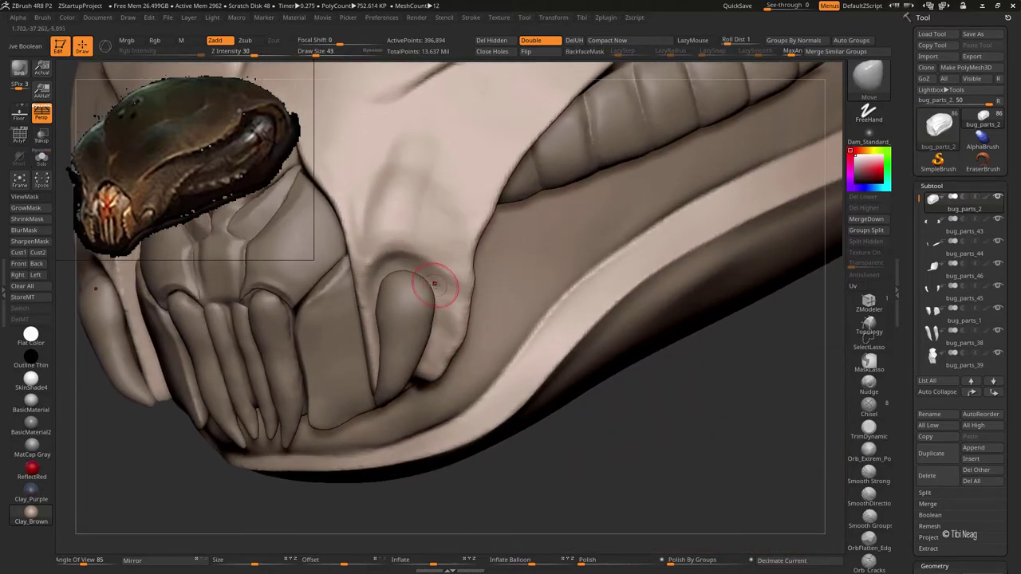
pyautogui.hotkey('alt', 's')
pyautogui.press('b')
pyautogui.press('c')
pyautogui.press('l')
pyautogui.moveTo(422, 292); pyautogui.dragTo(396, 294)
pyautogui.press('[')
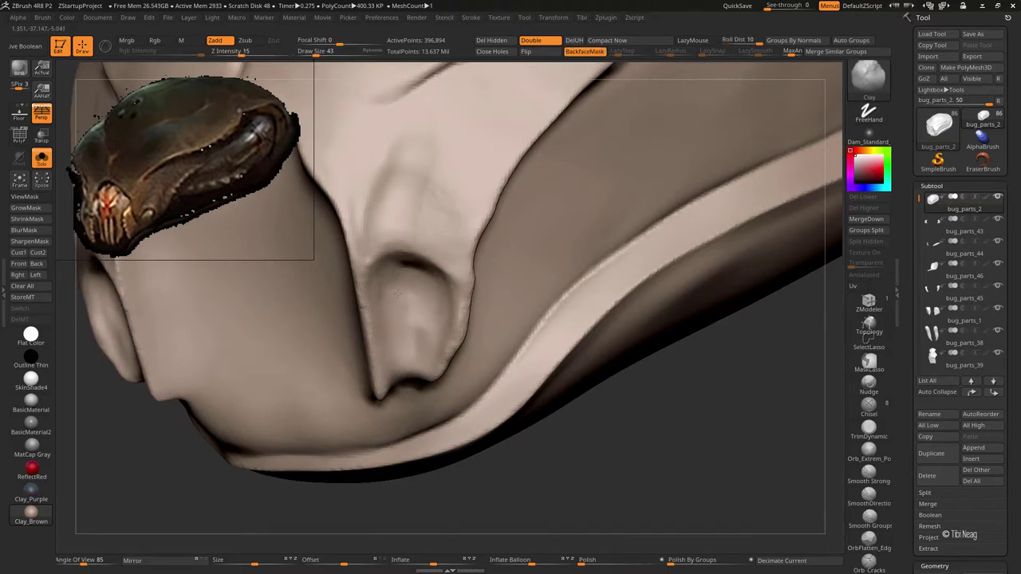
pyautogui.press('f')
pyautogui.hotkey('alt', 's')
# Step: Pull the fangs of bug_parts_45 outward with a large symmetric Move brush
pyautogui.moveTo(569, 417)
pyautogui.keyDown('alt'); pyautogui.mouseDown()
pyautogui.moveTo(517, 353)
pyautogui.moveTo(469, 349)
pyautogui.mouseUp(); pyautogui.keyUp('alt')
pyautogui.keyDown('alt'); pyautogui.click(474, 358); pyautogui.keyUp('alt')
pyautogui.press('b')
pyautogui.press('m')
pyautogui.press('v')
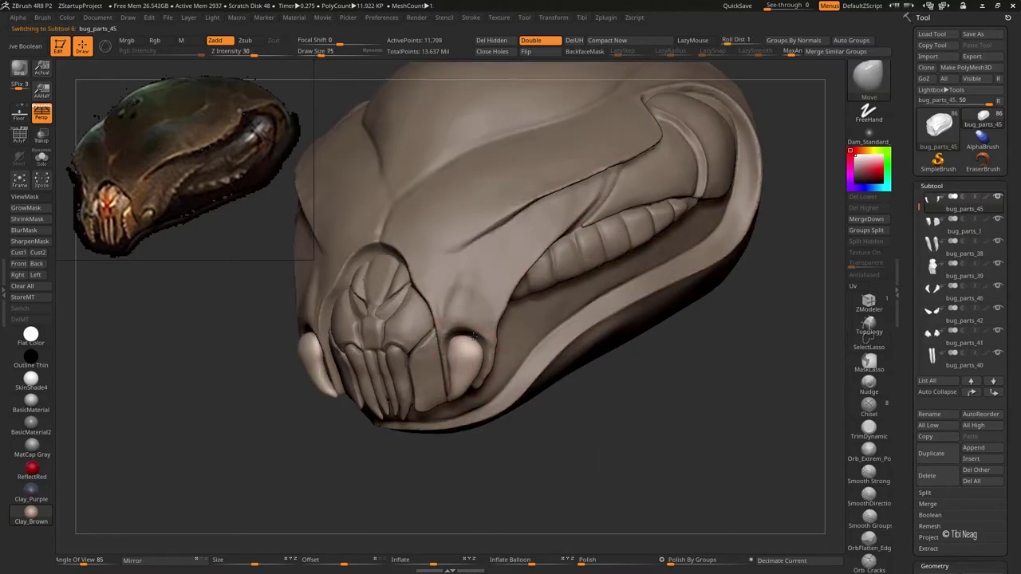
pyautogui.moveTo(590, 467)
pyautogui.mouseDown()
pyautogui.moveTo(627, 472)
pyautogui.moveTo(471, 311)
pyautogui.mouseUp()
pyautogui.press('[')
pyautogui.press('[')
# Step: Switch to the bug_parts_2 head shell with a larger, lower-strength Clay brush
pyautogui.keyDown('alt'); pyautogui.click(459, 331); pyautogui.keyUp('alt')
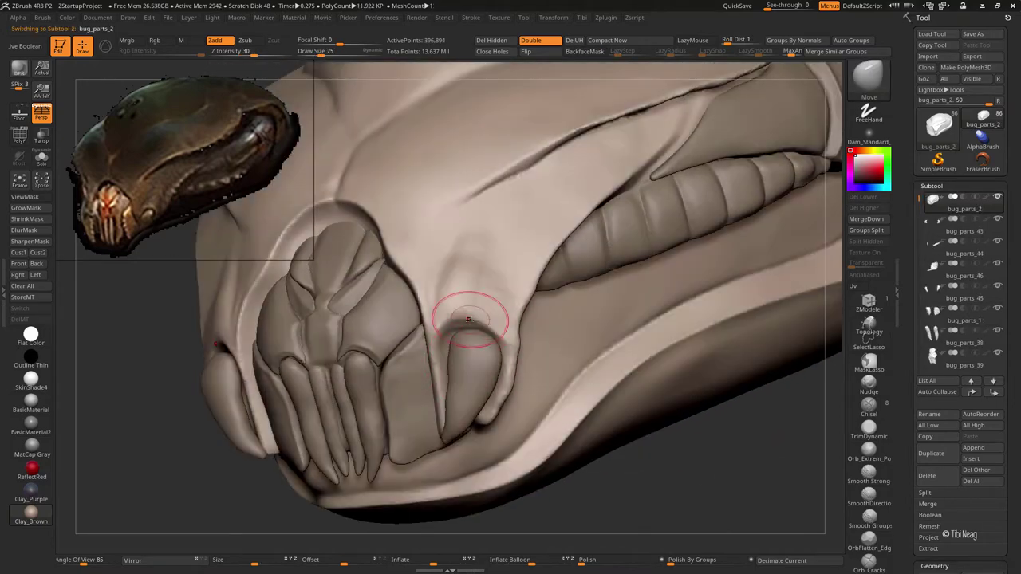
pyautogui.press('b')
pyautogui.press('c')
pyautogui.press('l')
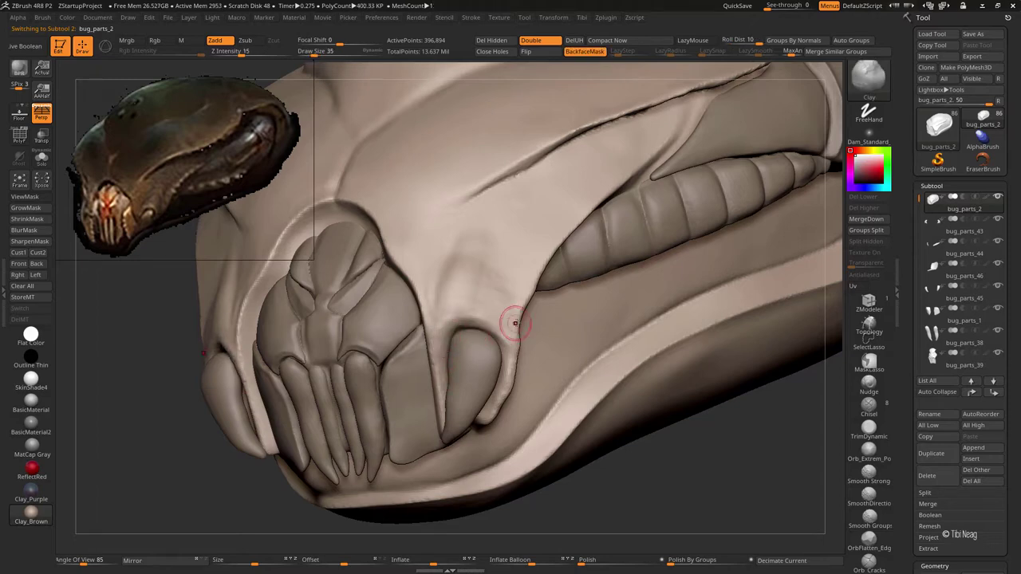
pyautogui.press(']')
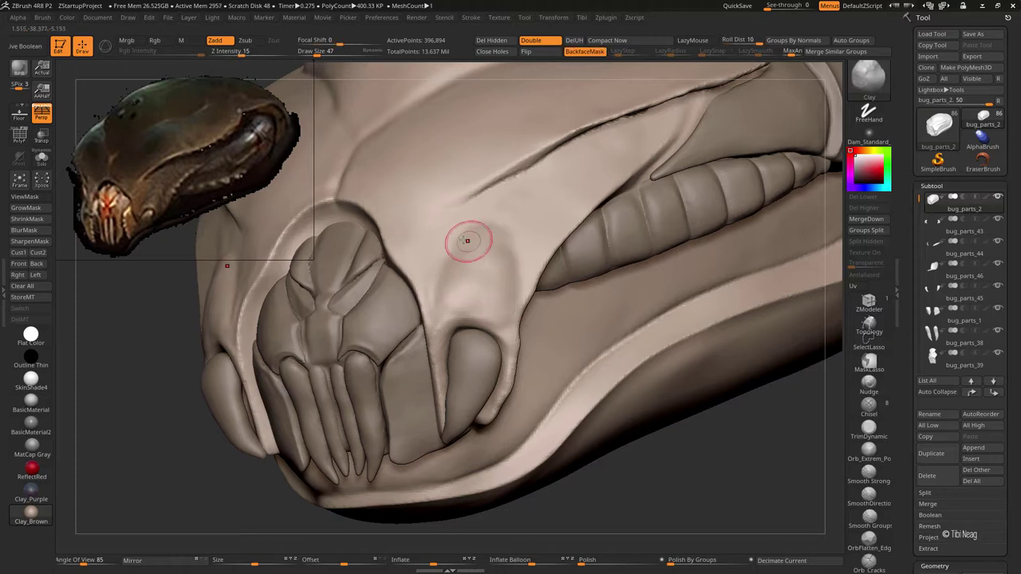
# Step: Carve a deeper DamStandard crease along the cheek beside the mandible corner
pyautogui.press('b')
pyautogui.press('d')
pyautogui.press('s')
pyautogui.moveTo(433, 296)
pyautogui.mouseDown()
pyautogui.moveTo(604, 436)
pyautogui.moveTo(550, 375)
pyautogui.mouseUp()
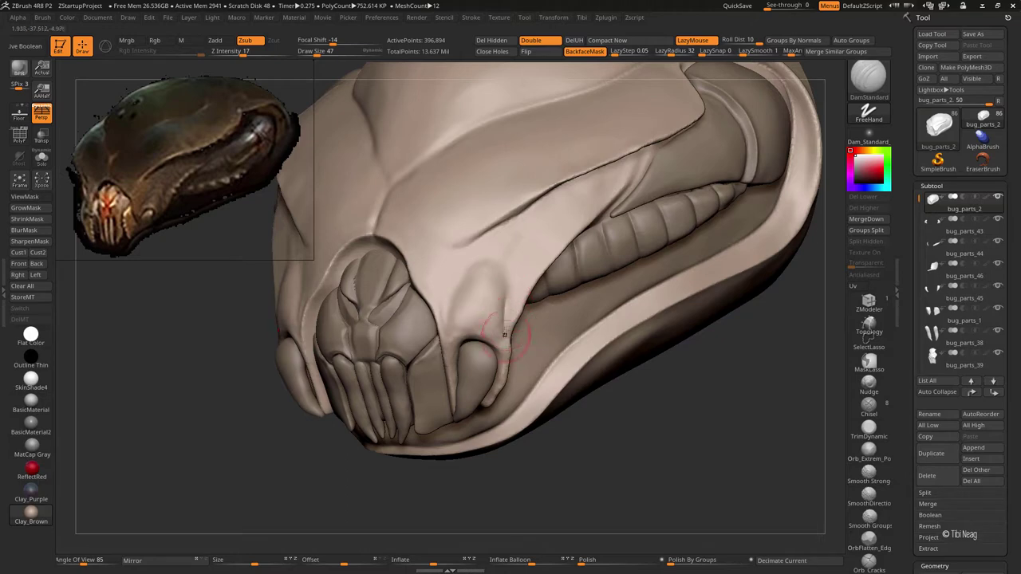
pyautogui.moveTo(529, 231); pyautogui.dragTo(495, 310)
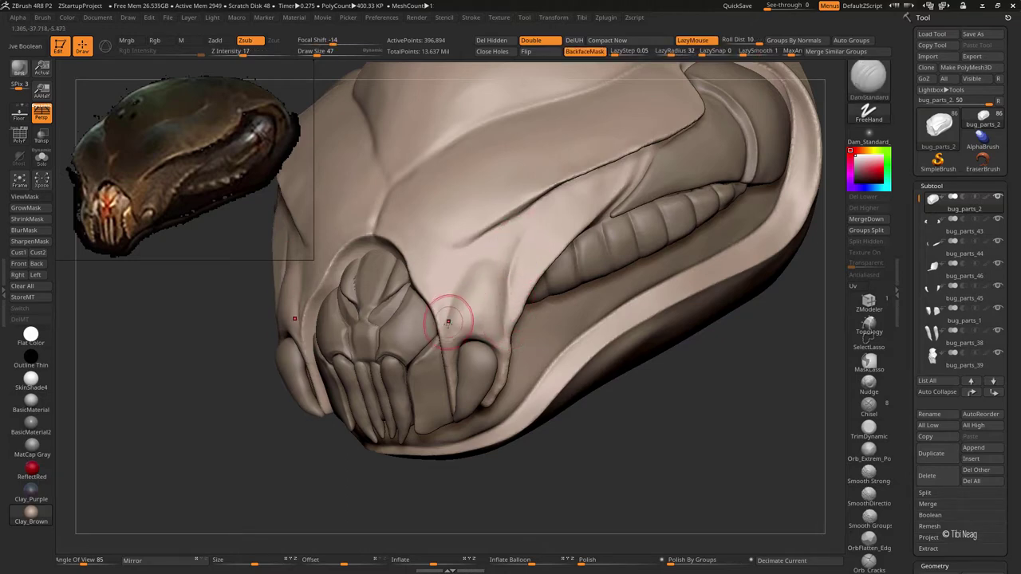
pyautogui.moveTo(463, 277); pyautogui.dragTo(562, 190)
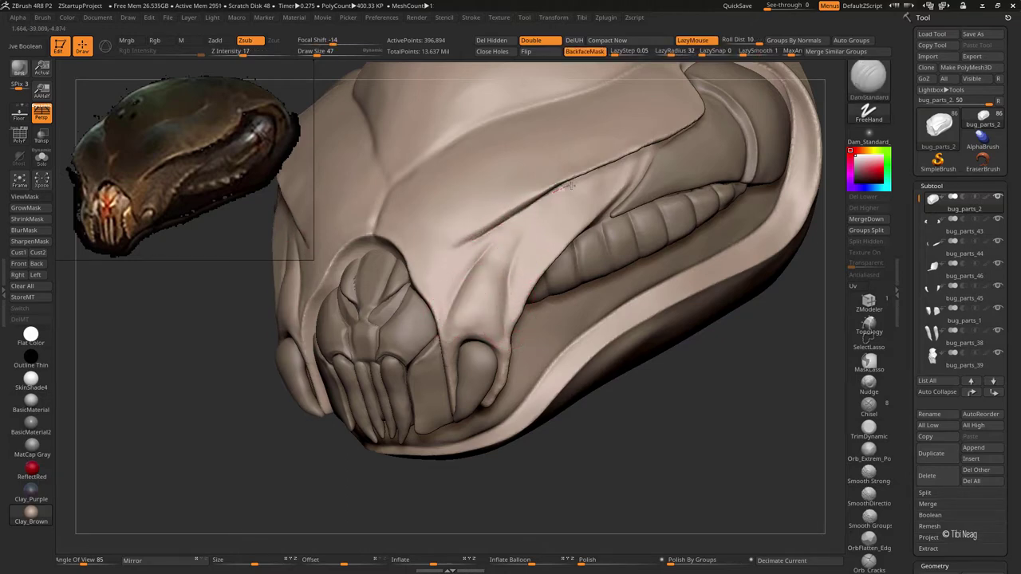
# Step: Swap to the Inflate brush, then back to a smaller Clay brush
pyautogui.press('b')
pyautogui.press('i')
pyautogui.press('n')
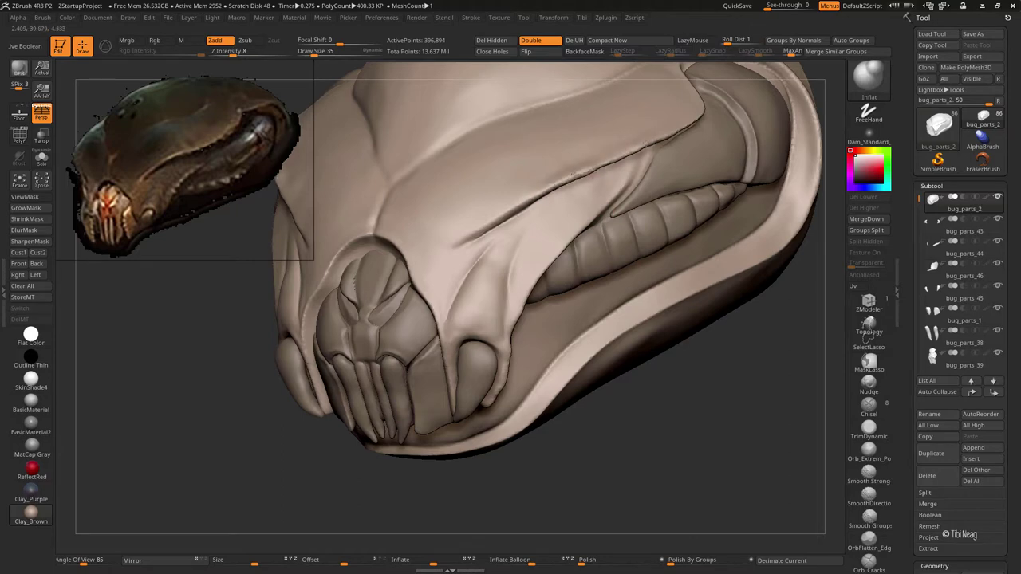
pyautogui.moveTo(702, 426)
pyautogui.mouseDown(button='right')
pyautogui.moveTo(626, 373)
pyautogui.moveTo(652, 392)
pyautogui.mouseUp(button='right')
pyautogui.press('b')
pyautogui.press('c')
pyautogui.press('l')
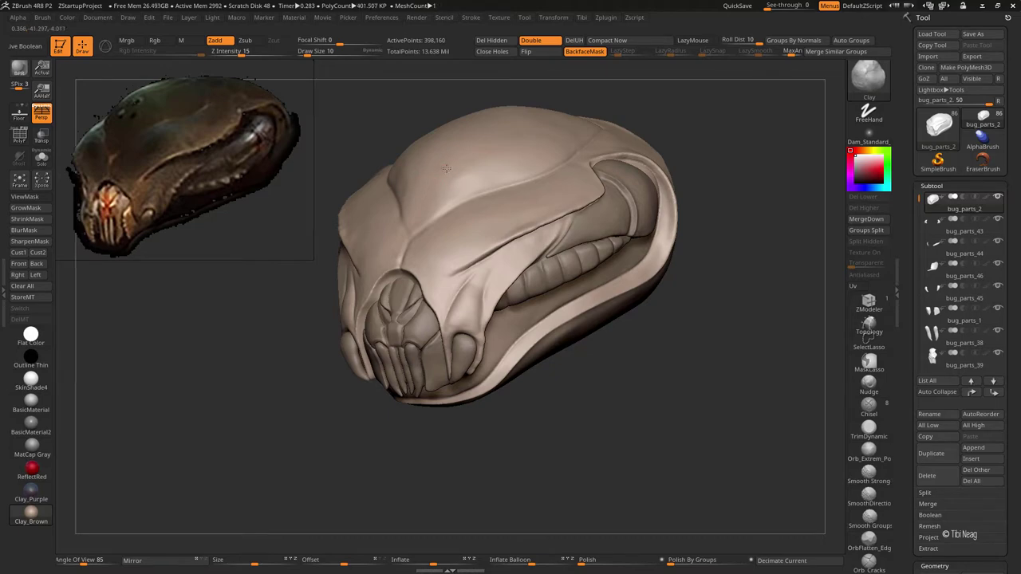
# Step: Dab three small round bumps on the forehead, then select the teeth subtool bug_parts_44
pyautogui.moveTo(466, 155); pyautogui.dragTo(440, 159, button='right')
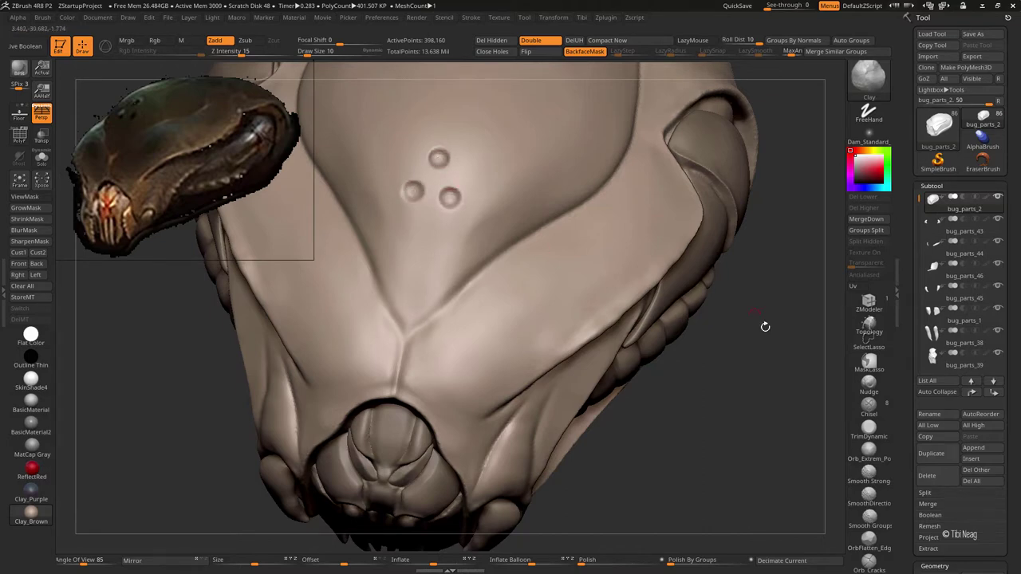
pyautogui.moveTo(765, 327)
pyautogui.mouseDown(button='right')
pyautogui.moveTo(766, 390)
pyautogui.moveTo(734, 125)
pyautogui.mouseUp(button='right')
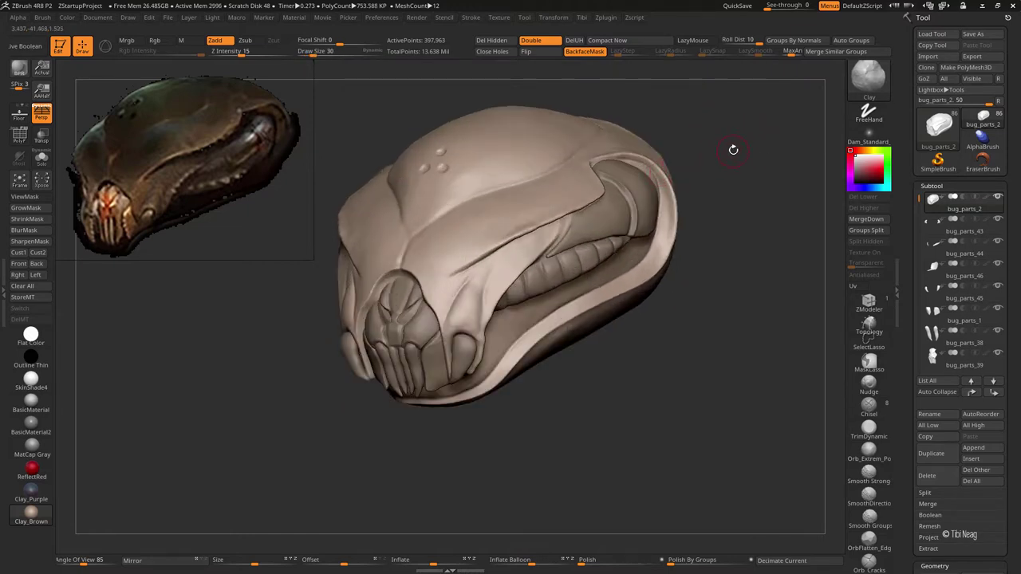
pyautogui.keyDown('alt'); pyautogui.click(587, 255); pyautogui.keyUp('alt')
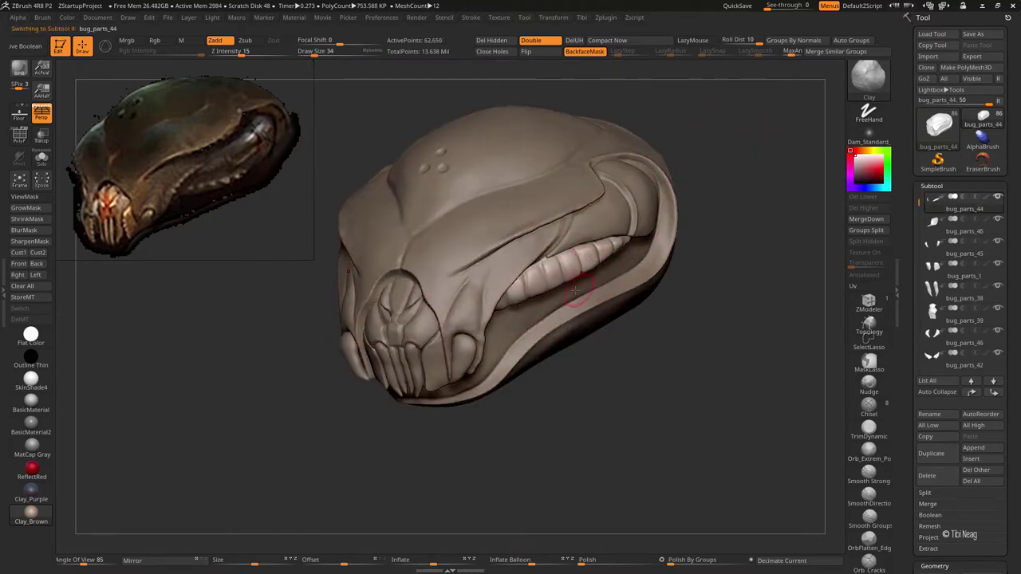
# Step: Select fang piece bug_parts_43 and solo it with polygroup colours shown
pyautogui.moveTo(730, 205); pyautogui.dragTo(698, 197, button='right')
pyautogui.keyDown('alt'); pyautogui.click(697, 197); pyautogui.keyUp('alt')
pyautogui.moveTo(662, 240)
pyautogui.mouseDown(button='right')
pyautogui.moveTo(653, 240)
pyautogui.moveTo(710, 171)
pyautogui.moveTo(485, 269)
pyautogui.moveTo(518, 239)
pyautogui.moveTo(585, 230)
pyautogui.mouseUp(button='right')
pyautogui.hotkey('shift', 'ctrl', 's')
pyautogui.hotkey('shift', 'f')
pyautogui.press('b')
pyautogui.press('m')
pyautogui.press('v')
# Step: Paint a MaskPen mask over the fang's rounded cap and check its coverage
pyautogui.press('ctrl')
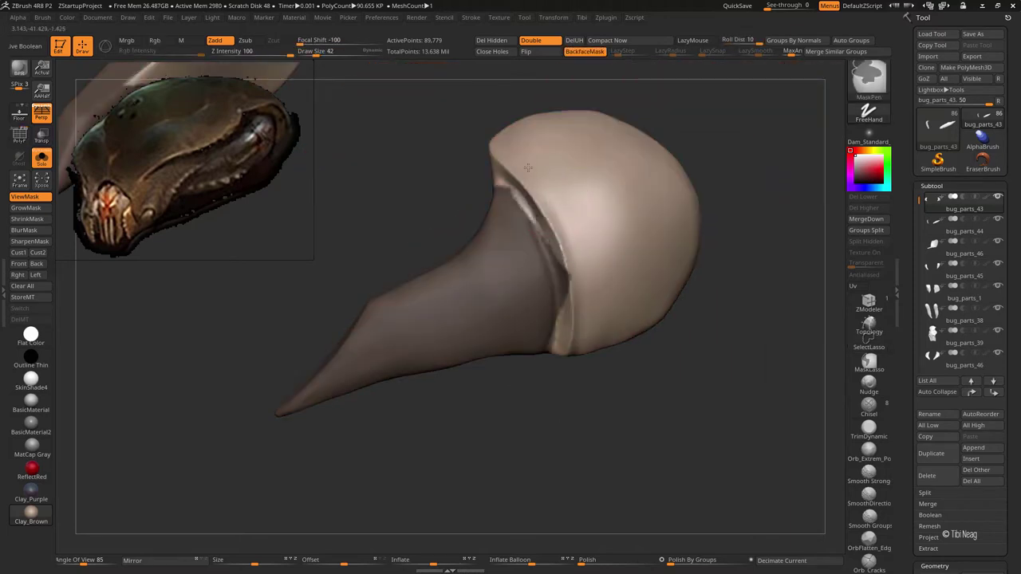
pyautogui.moveTo(586, 289)
pyautogui.keyDown('alt'); pyautogui.mouseDown(button='right')
pyautogui.moveTo(558, 263)
pyautogui.moveTo(546, 220)
pyautogui.moveTo(509, 295)
pyautogui.moveTo(564, 274)
pyautogui.mouseUp(button='right'); pyautogui.keyUp('alt')
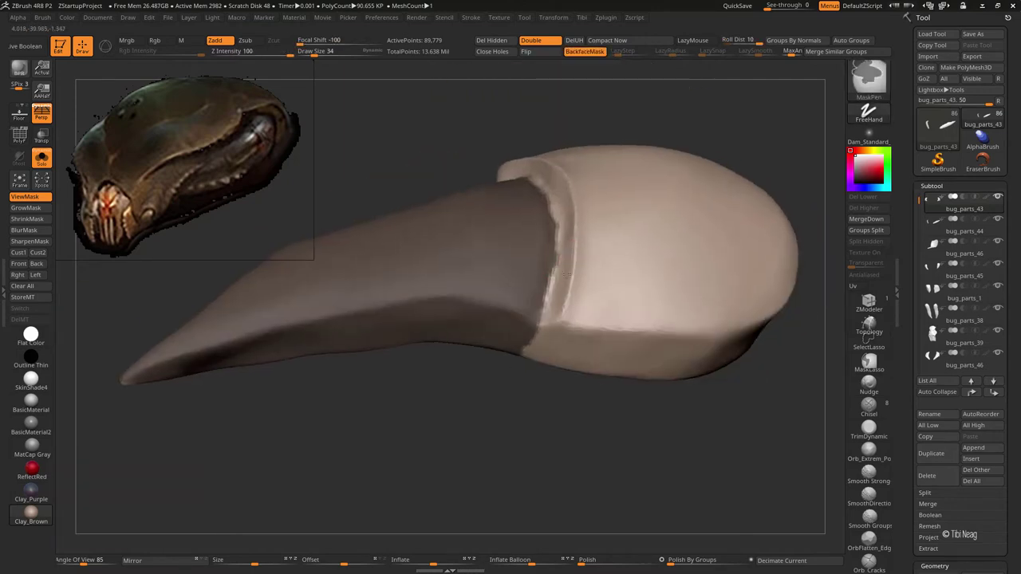
pyautogui.moveTo(563, 209)
pyautogui.mouseDown(button='right')
pyautogui.moveTo(506, 164)
pyautogui.moveTo(467, 167)
pyautogui.moveTo(447, 229)
pyautogui.mouseUp(button='right')
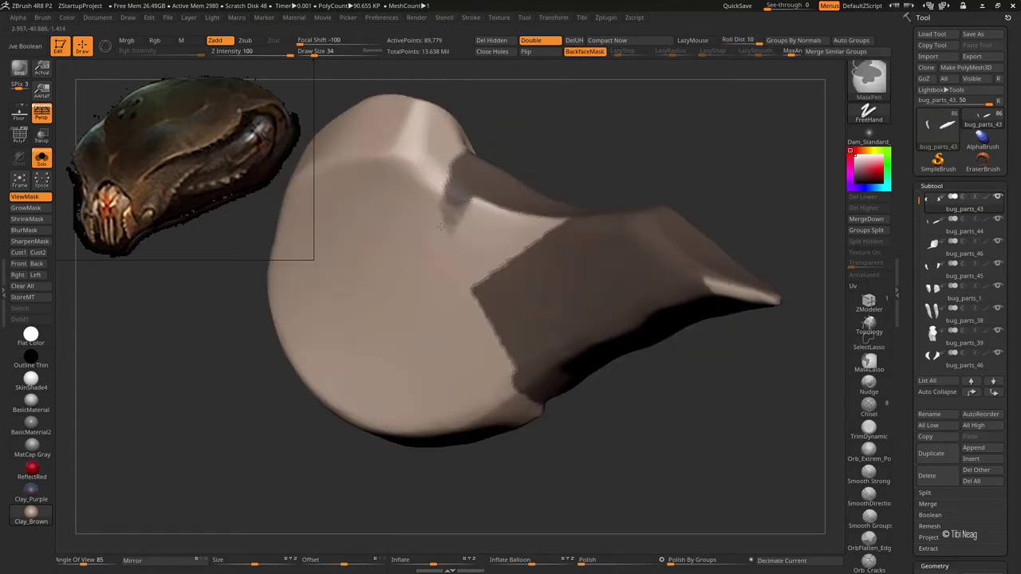
pyautogui.moveTo(463, 208)
pyautogui.keyDown('shift'); pyautogui.mouseDown()
pyautogui.moveTo(479, 263)
pyautogui.moveTo(527, 232)
pyautogui.moveTo(521, 253)
pyautogui.mouseUp(); pyautogui.keyUp('shift')
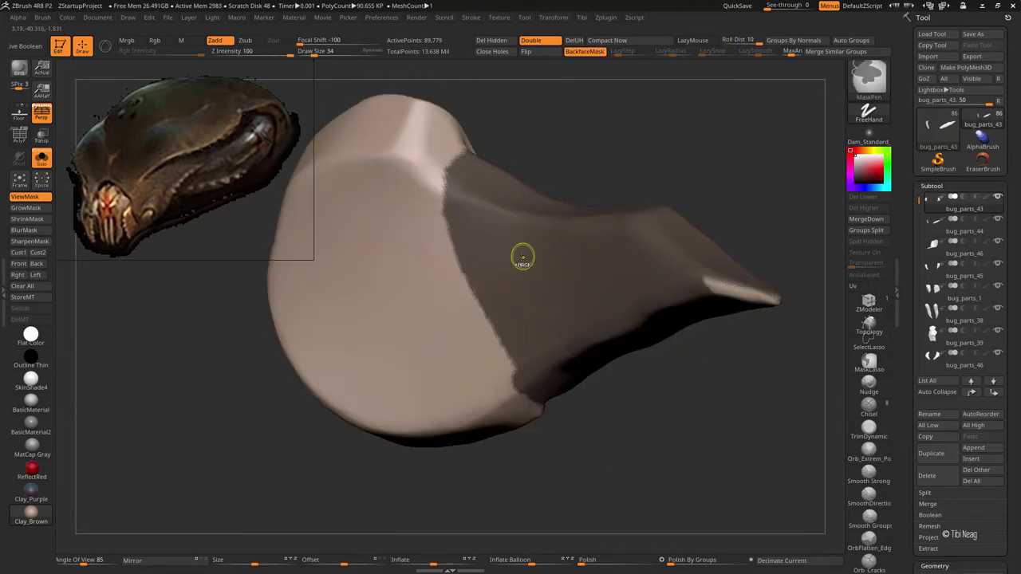
pyautogui.press('b')
pyautogui.press('m')
pyautogui.press('v')
pyautogui.moveTo(521, 253)
pyautogui.keyDown('ctrl'); pyautogui.mouseDown(button='right')
pyautogui.moveTo(570, 235)
pyautogui.moveTo(620, 269)
pyautogui.moveTo(483, 228)
pyautogui.moveTo(662, 263)
pyautogui.moveTo(453, 363)
pyautogui.mouseUp(button='right'); pyautogui.keyUp('ctrl')
pyautogui.keyDown('ctrl'); pyautogui.moveTo(454, 363); pyautogui.dragTo(441, 342); pyautogui.keyUp('ctrl')
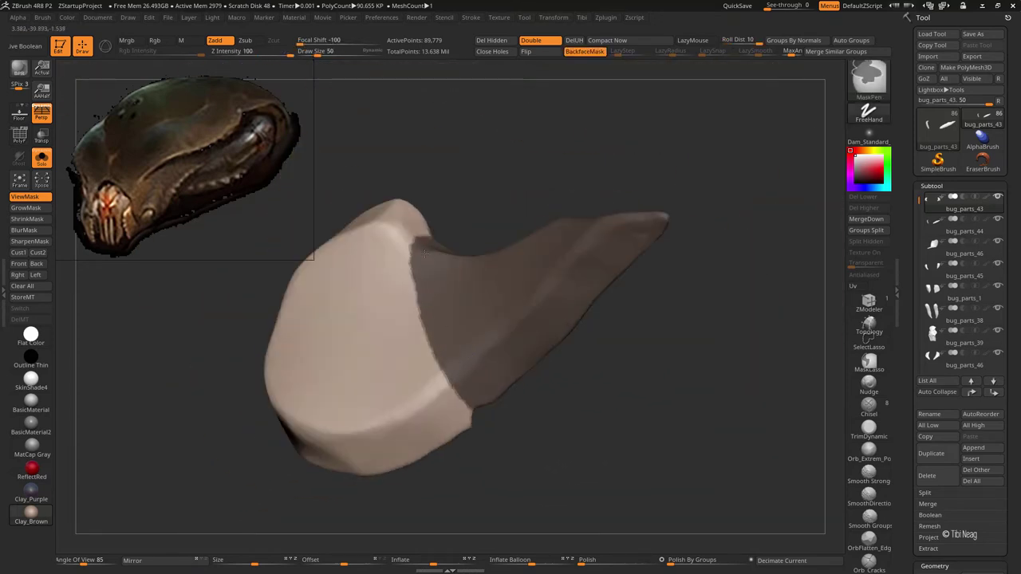
pyautogui.moveTo(425, 254)
pyautogui.mouseDown(button='right')
pyautogui.moveTo(490, 205)
pyautogui.moveTo(499, 285)
pyautogui.moveTo(421, 187)
pyautogui.moveTo(601, 191)
pyautogui.mouseUp(button='right')
# Step: Check the cap and horn separately, then split them with Groups Split
pyautogui.keyDown('ctrl'); pyautogui.keyDown('shift'); pyautogui.click(477, 275); pyautogui.keyUp('shift'); pyautogui.keyUp('ctrl')
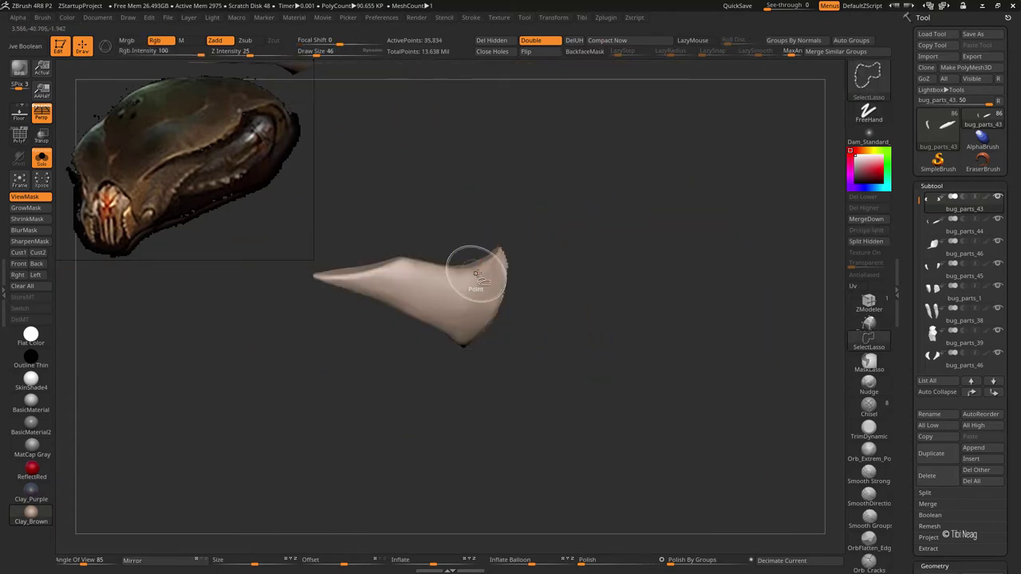
pyautogui.keyDown('ctrl'); pyautogui.keyDown('shift'); pyautogui.click(476, 275); pyautogui.keyUp('shift'); pyautogui.keyUp('ctrl')
pyautogui.keyDown('ctrl'); pyautogui.keyDown('shift'); pyautogui.click(611, 213); pyautogui.keyUp('shift'); pyautogui.keyUp('ctrl')
pyautogui.moveTo(611, 212); pyautogui.dragTo(777, 360)
pyautogui.click(865, 230)
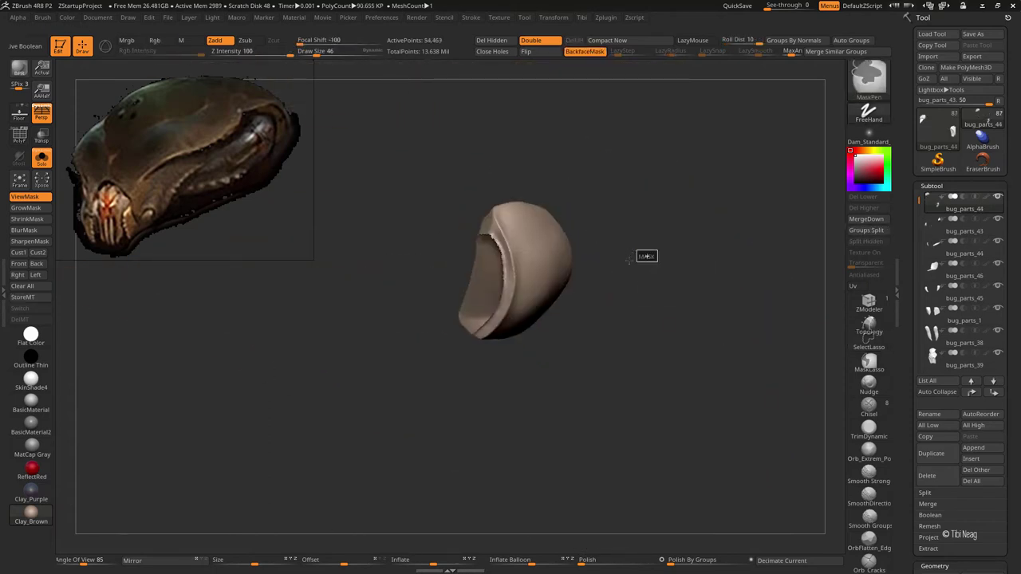
# Step: Mask the cap rim and polish the cap face into crisp planes with hPolish
pyautogui.press('w')
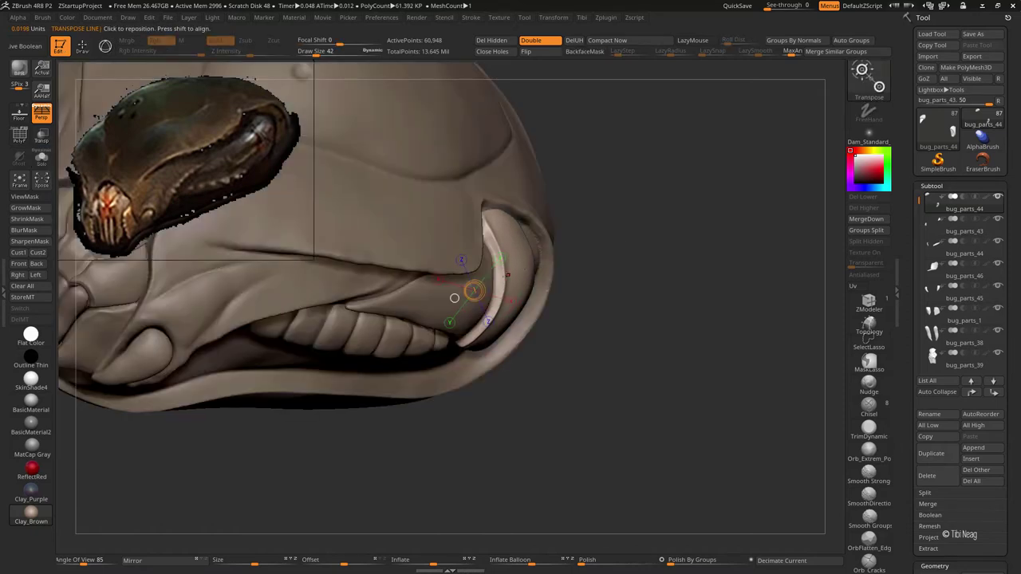
pyautogui.keyDown('ctrl'); pyautogui.click(467, 281); pyautogui.keyUp('ctrl')
pyautogui.press('q')
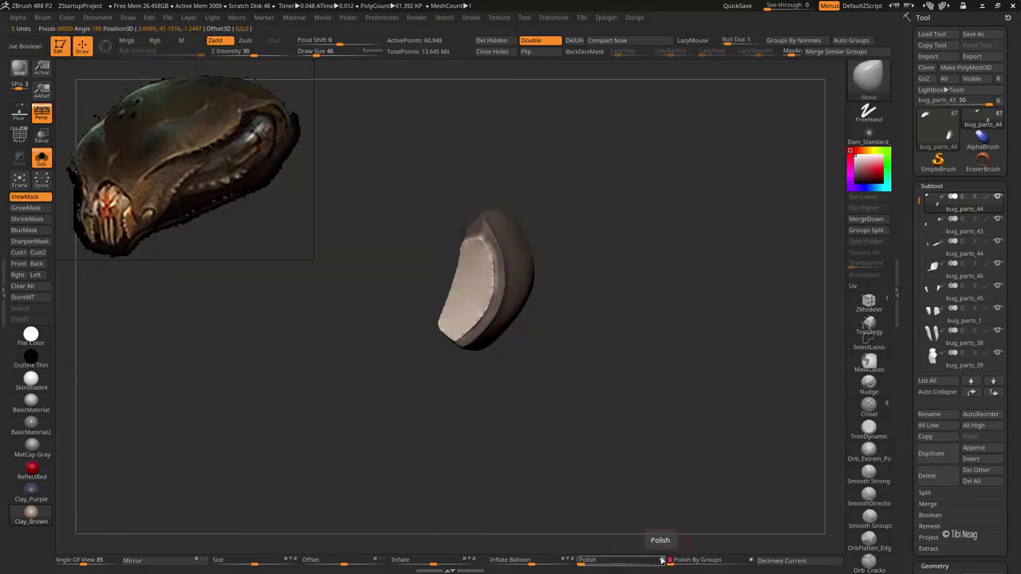
pyautogui.moveTo(590, 564); pyautogui.dragTo(654, 564)
pyautogui.press('b')
pyautogui.press('h')
pyautogui.press('p')
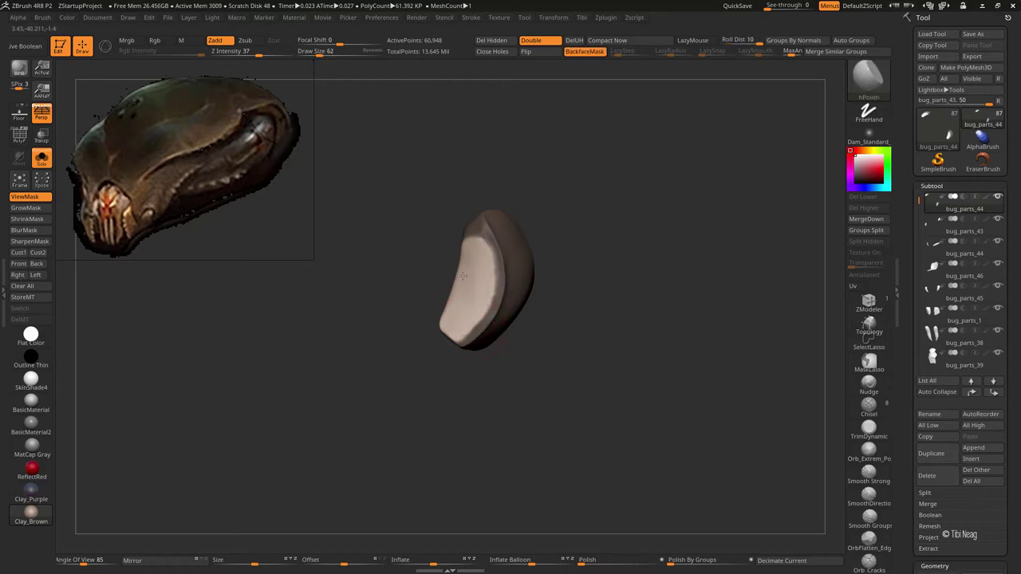
pyautogui.hotkey('ctrl', 'h')
pyautogui.moveTo(478, 269); pyautogui.dragTo(591, 173)
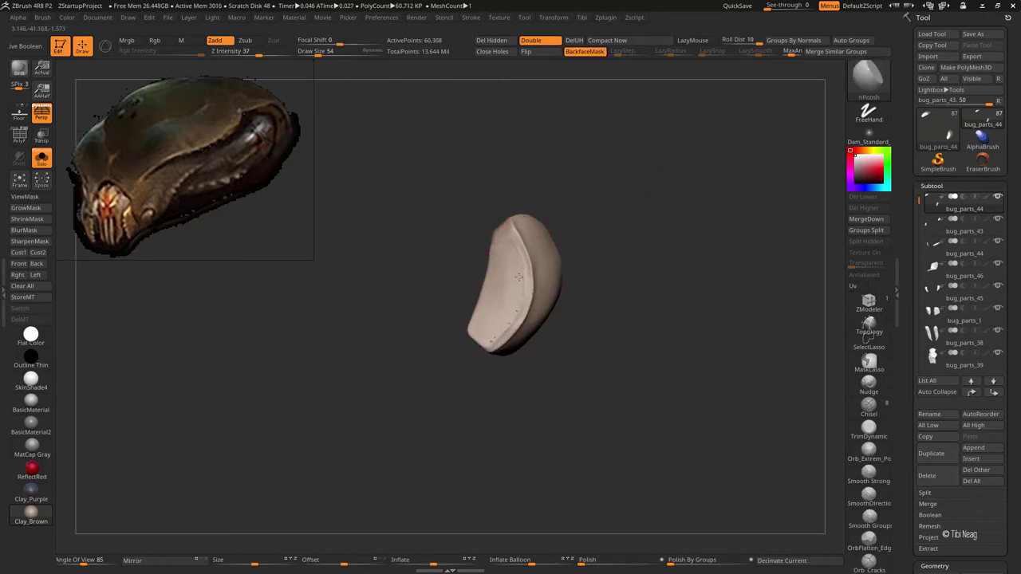
pyautogui.moveTo(564, 175); pyautogui.dragTo(551, 222)
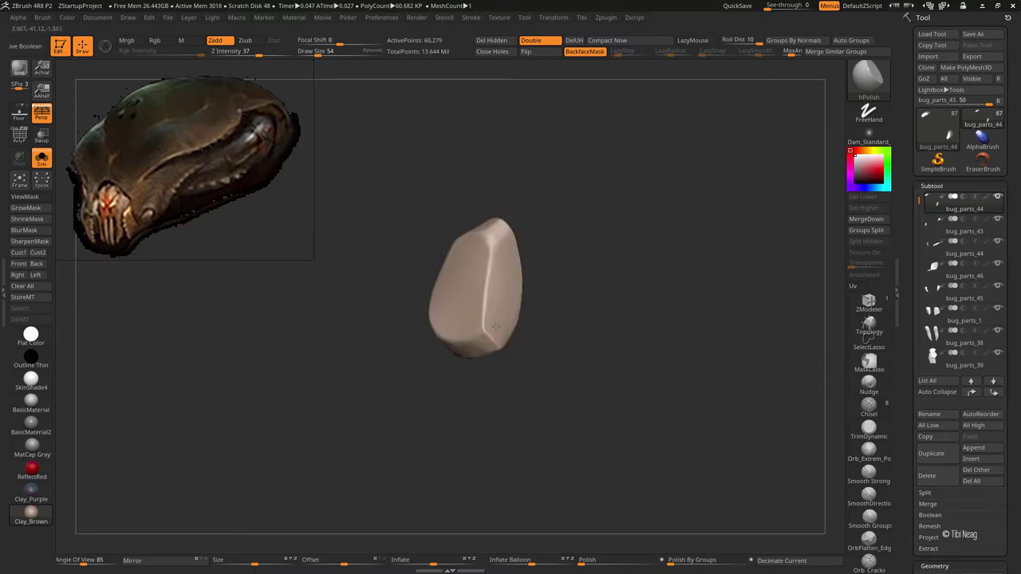
# Step: Show the whole head and turn it to inspect the polished cap
pyautogui.hotkey('alt', 'shift', 's')
pyautogui.press('f')
pyautogui.moveTo(742, 374); pyautogui.dragTo(663, 287)
pyautogui.press('b')
pyautogui.press('m')
pyautogui.press('v')
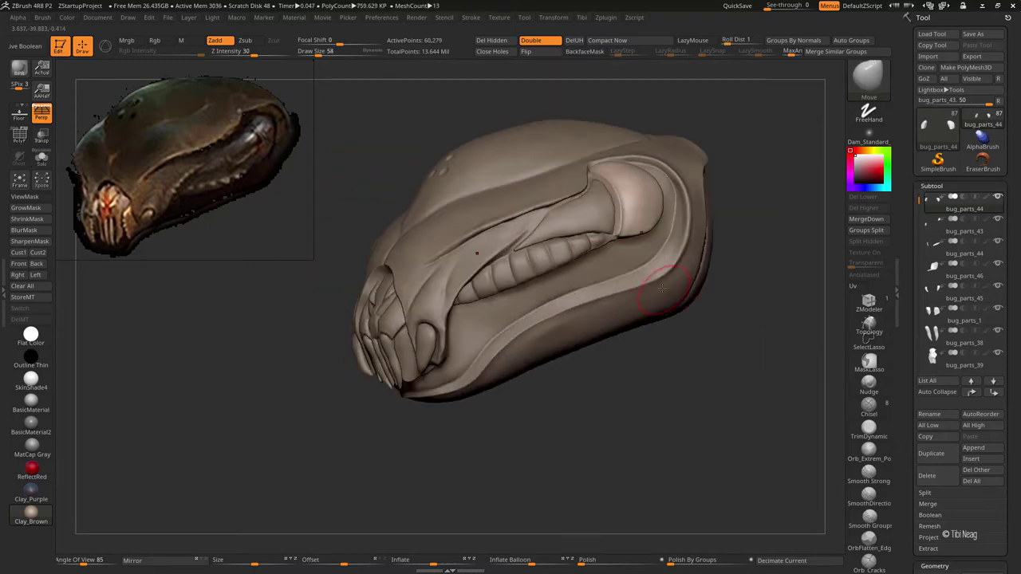
pyautogui.moveTo(714, 335); pyautogui.dragTo(678, 306)
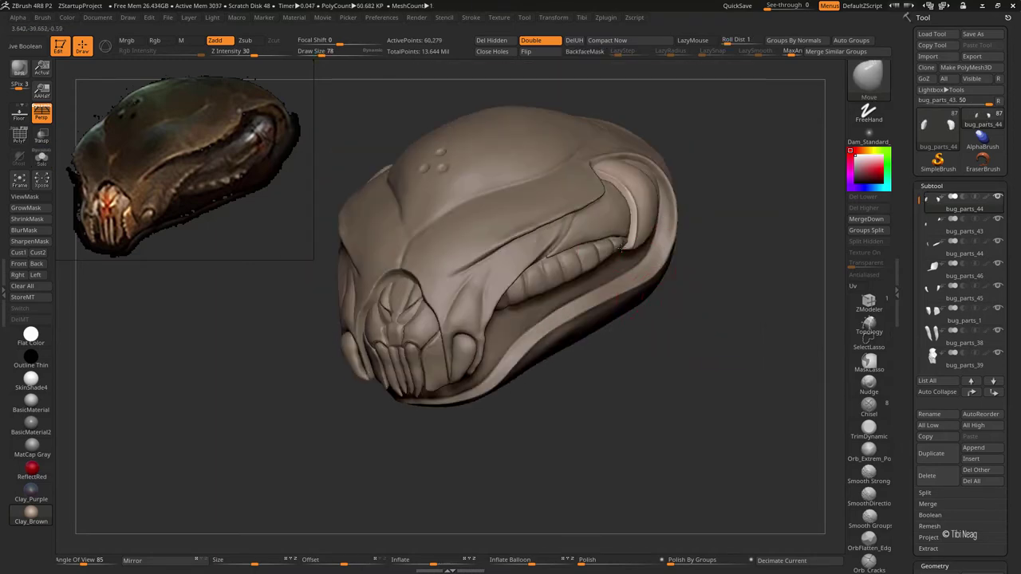
pyautogui.scroll(3, 630, 219)
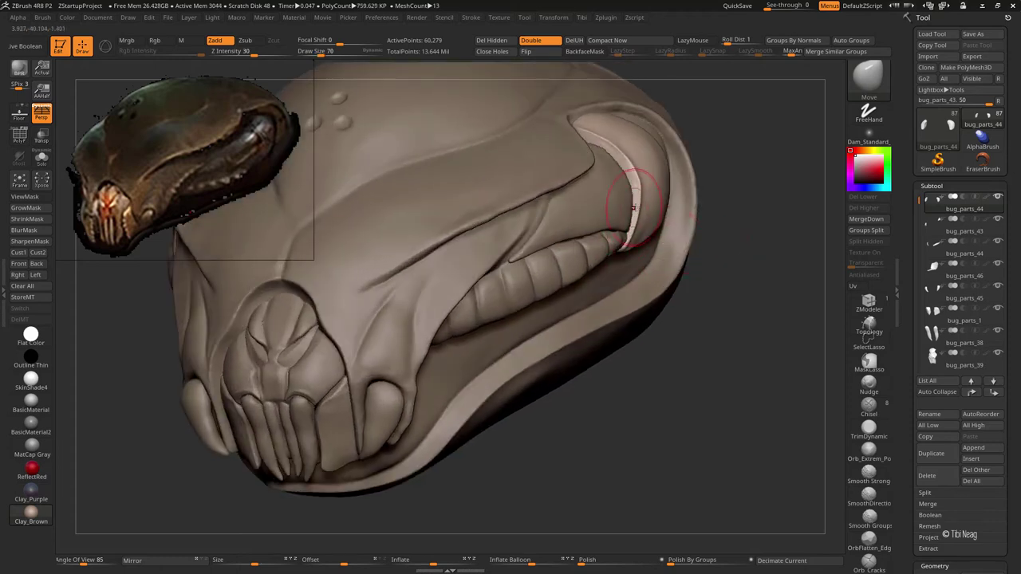
# Step: Smooth both cap pieces, then select bug_parts_43 and solo the horn pieces
pyautogui.press('f')
pyautogui.hotkey('ctrl', 'shift', 's')
pyautogui.moveTo(688, 232); pyautogui.dragTo(638, 256)
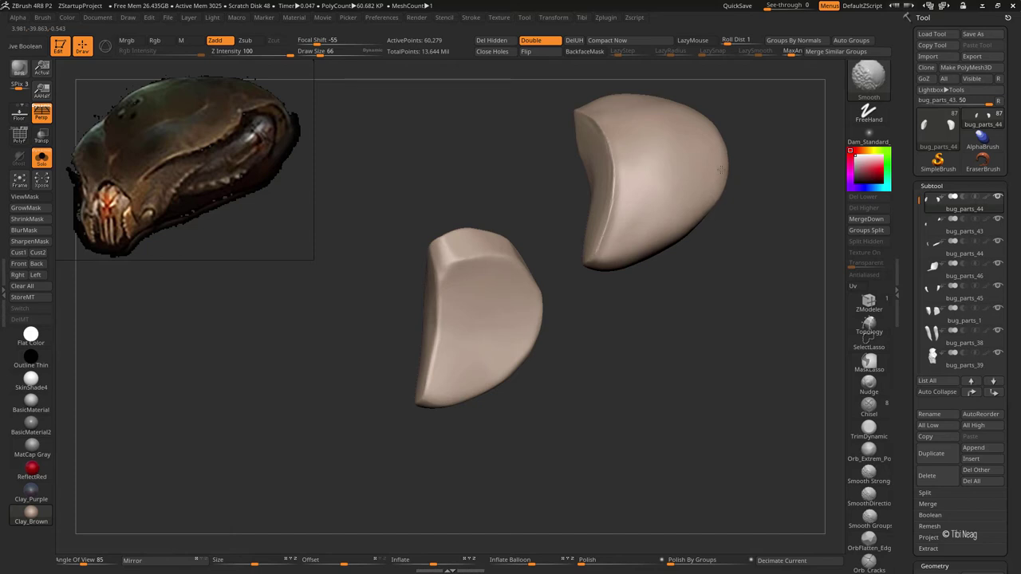
pyautogui.moveTo(661, 136)
pyautogui.mouseDown()
pyautogui.moveTo(755, 151)
pyautogui.moveTo(663, 204)
pyautogui.moveTo(713, 259)
pyautogui.moveTo(707, 155)
pyautogui.moveTo(679, 268)
pyautogui.moveTo(611, 273)
pyautogui.moveTo(620, 155)
pyautogui.moveTo(648, 229)
pyautogui.mouseUp()
pyautogui.keyDown('alt'); pyautogui.click(615, 208); pyautogui.keyUp('alt')
pyautogui.hotkey('shift', 'ctrl', 's')
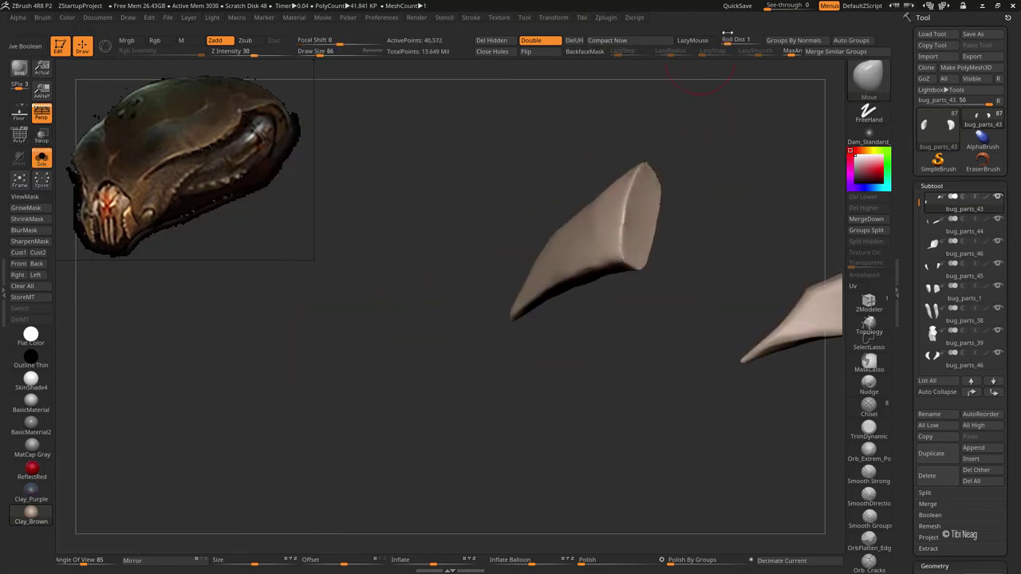